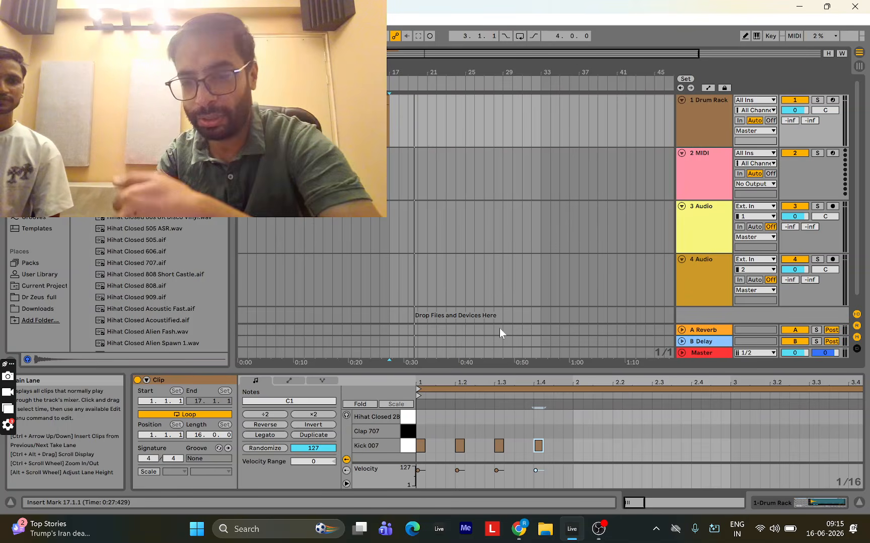
# Switch to the YouTube page in Chrome and search for "dj anil thakur".
pyautogui.click(519, 528)
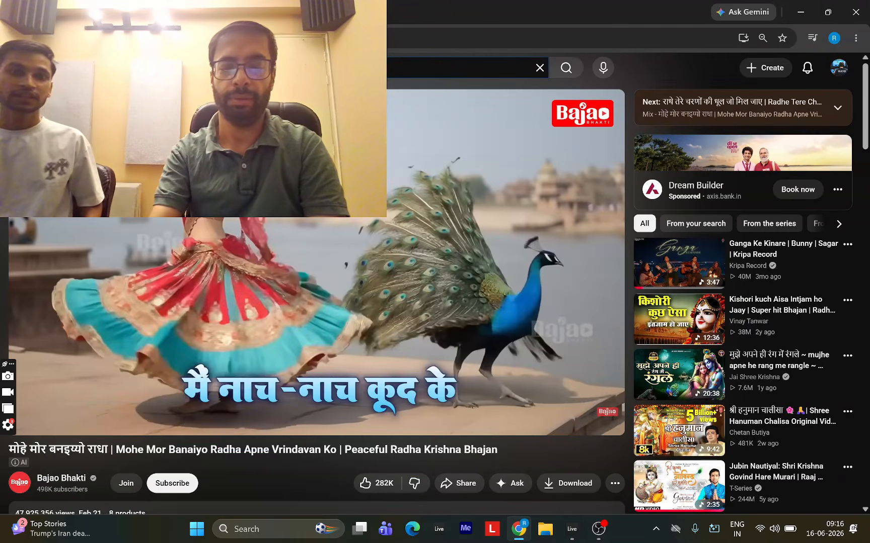
pyautogui.write('dj anil thak')
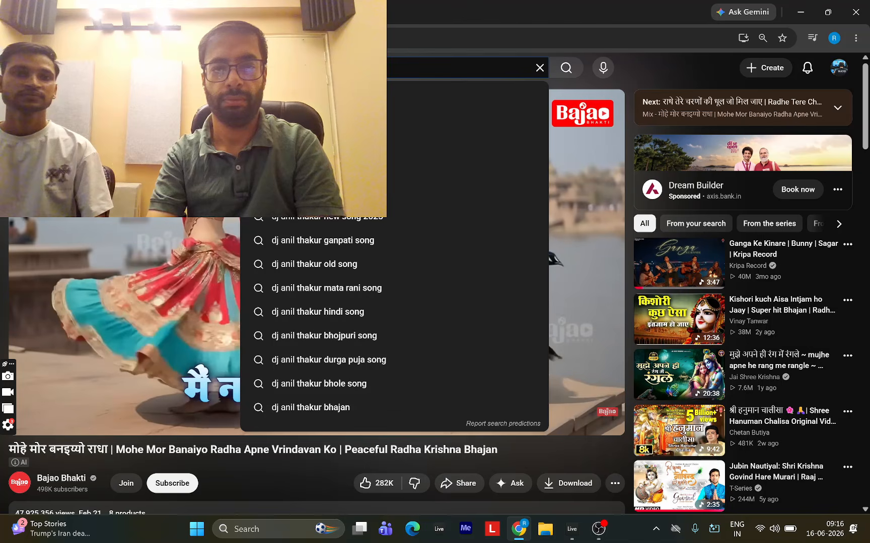
pyautogui.press('BackSpace')
pyautogui.write('ur')
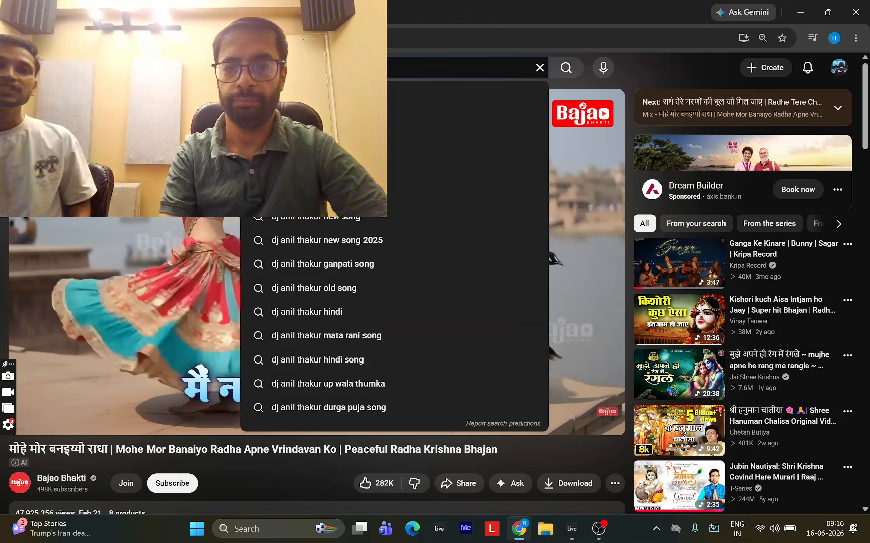
pyautogui.press('Return')
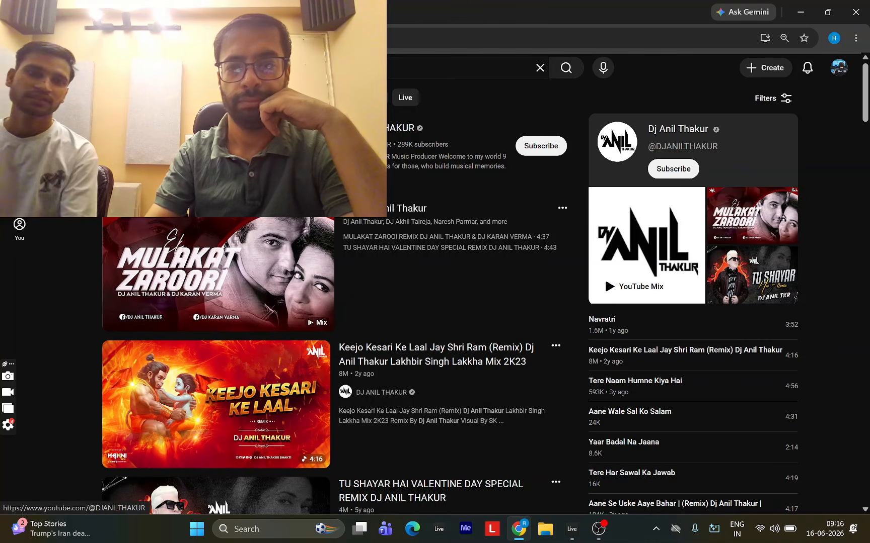
# Open the DJ Anil Thakur channel's videos and start "Angana Padharo MahaRani Navratri Remix".
pyautogui.click(604, 278)
pyautogui.click(154, 324)
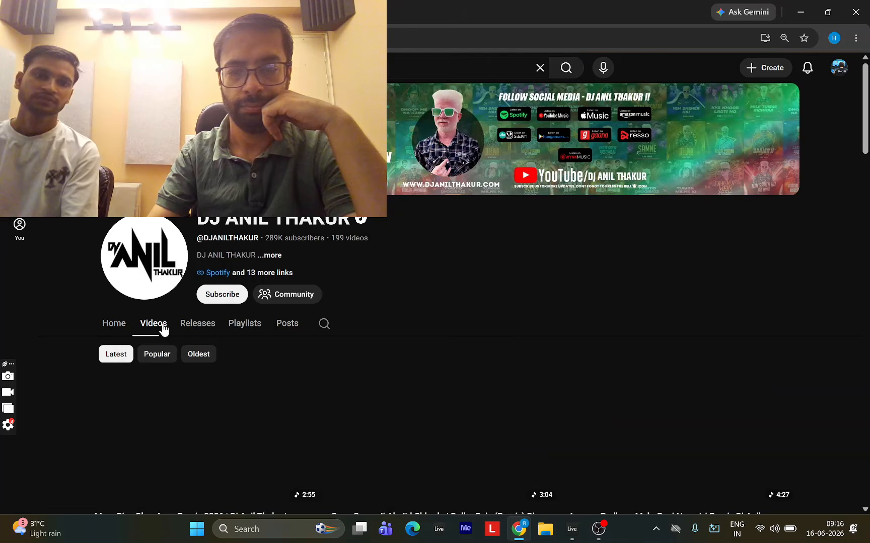
pyautogui.scroll(-4, 402, 240)
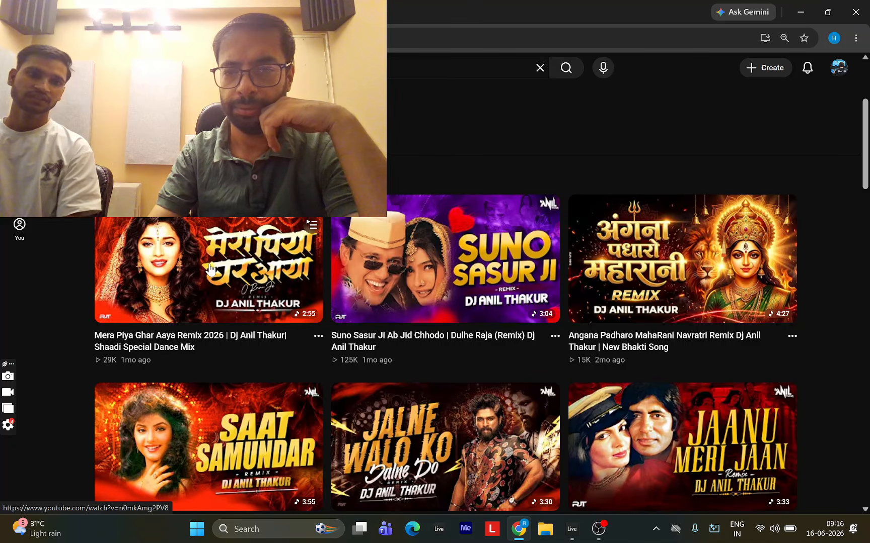
pyautogui.click(669, 267)
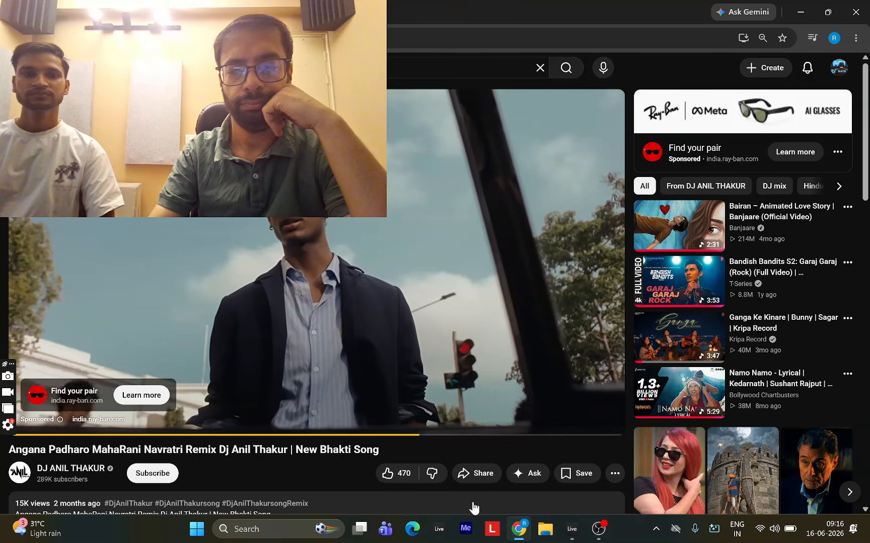
# Skip the ad and listen to the Angana Padharo remix, pausing and resuming playback as a reference for the arrangement.
pyautogui.click(570, 529)
pyautogui.click(568, 529)
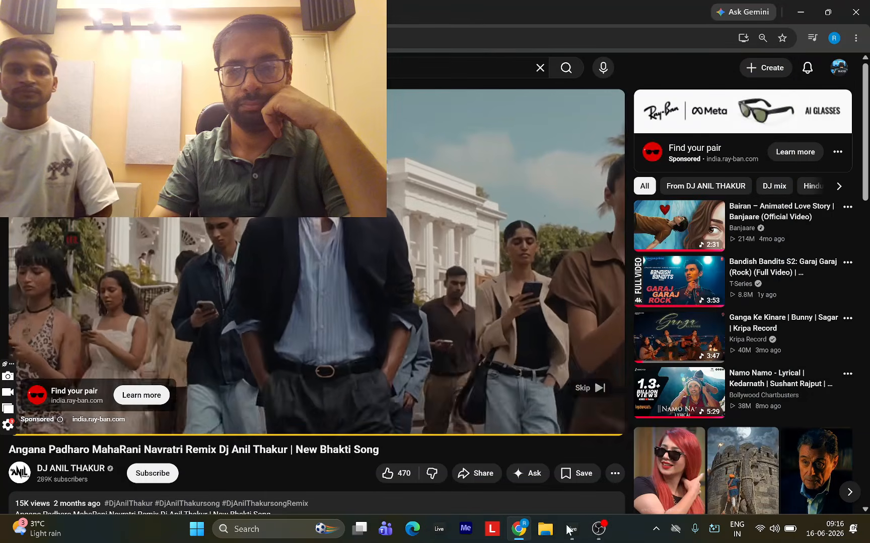
pyautogui.click(578, 388)
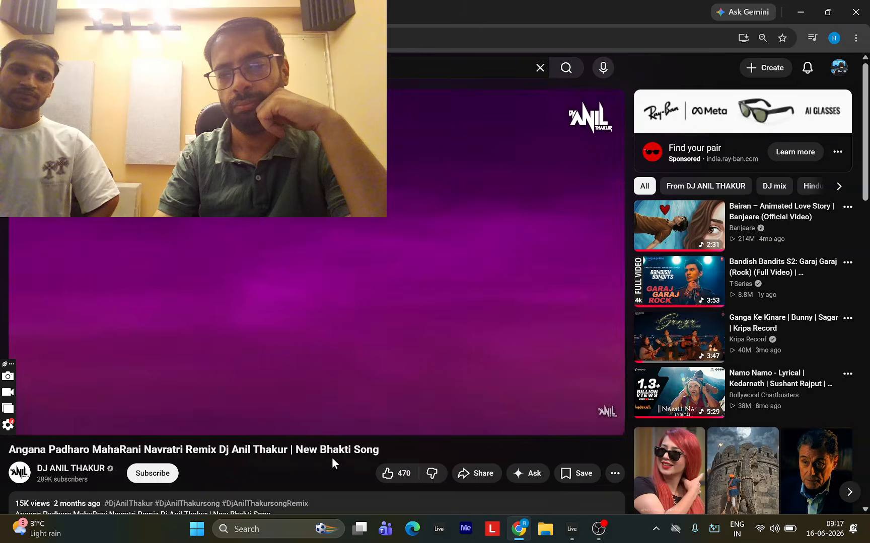
pyautogui.moveTo(289, 358)
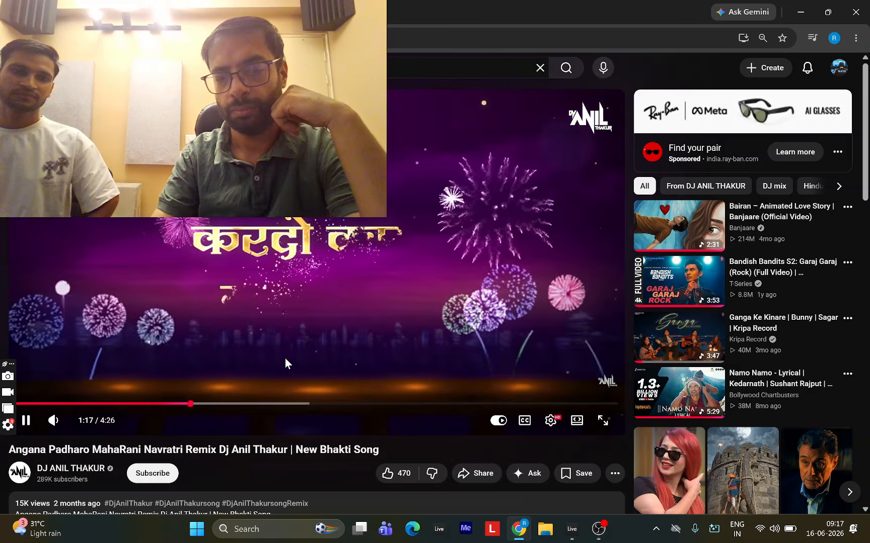
pyautogui.click(285, 358)
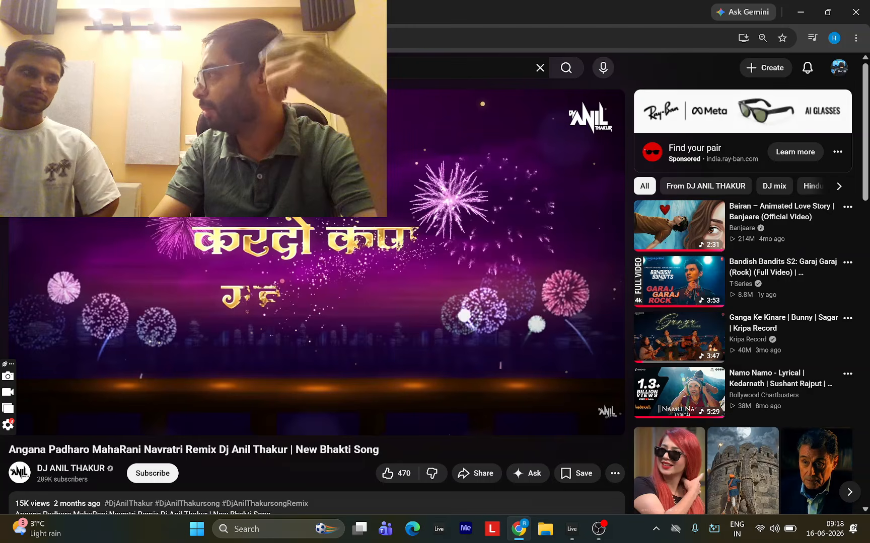
pyautogui.click(274, 315)
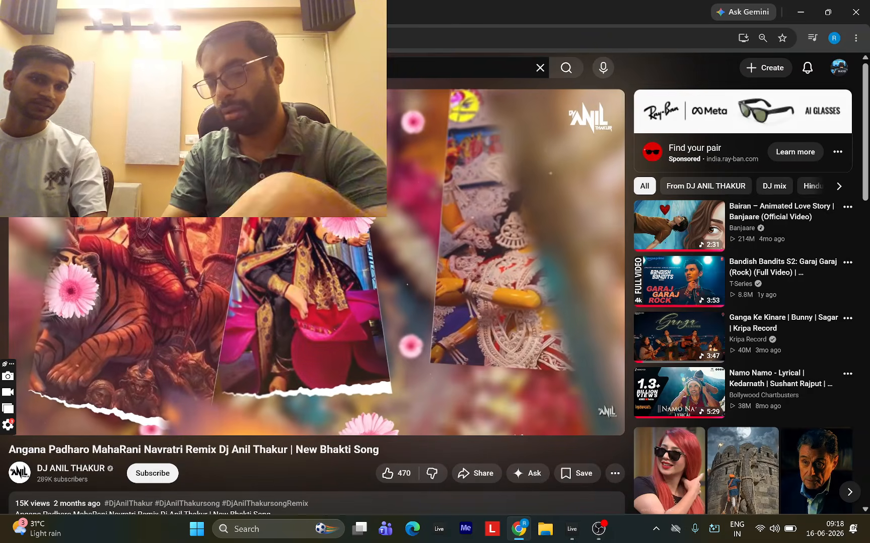
pyautogui.click(167, 279)
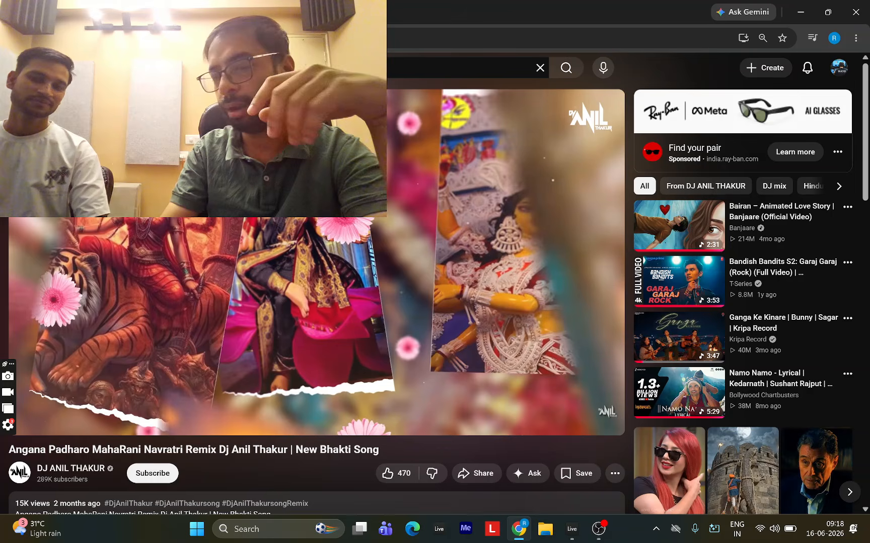
# Open YouTube's home page separately, find the Bajao Bhakti video "Mohe Mor Banaiyo Radha Apne Vrindavan Ko" through a past search, and pause it.
pyautogui.click(571, 530)
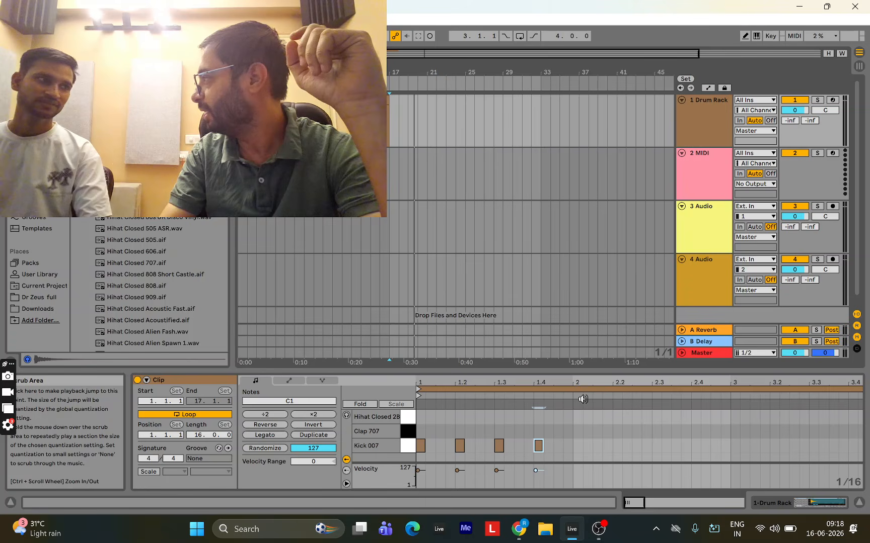
pyautogui.click(519, 530)
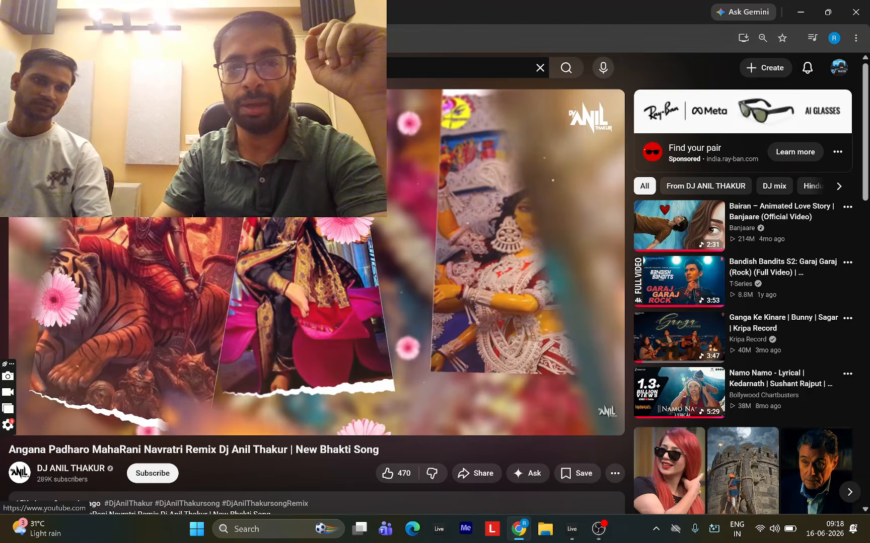
pyautogui.click(70, 12)
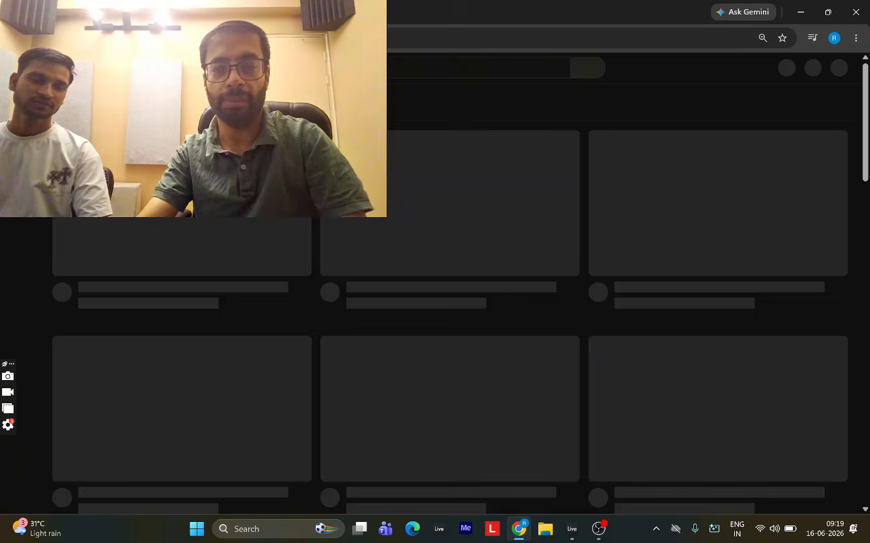
pyautogui.click(322, 68)
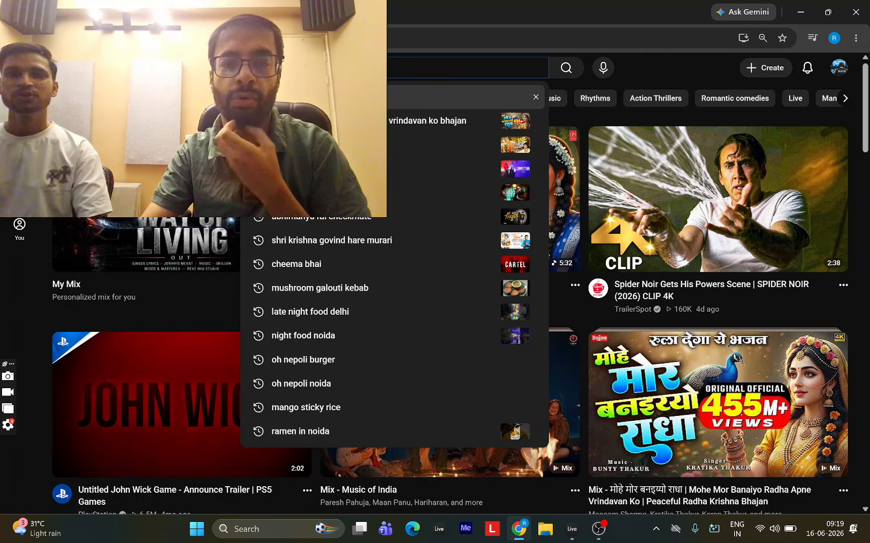
pyautogui.click(352, 121)
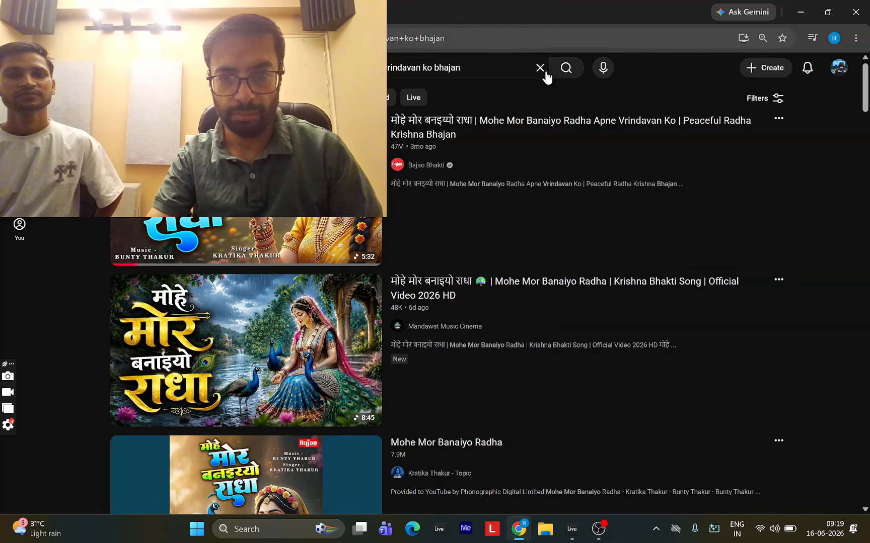
pyautogui.click(482, 121)
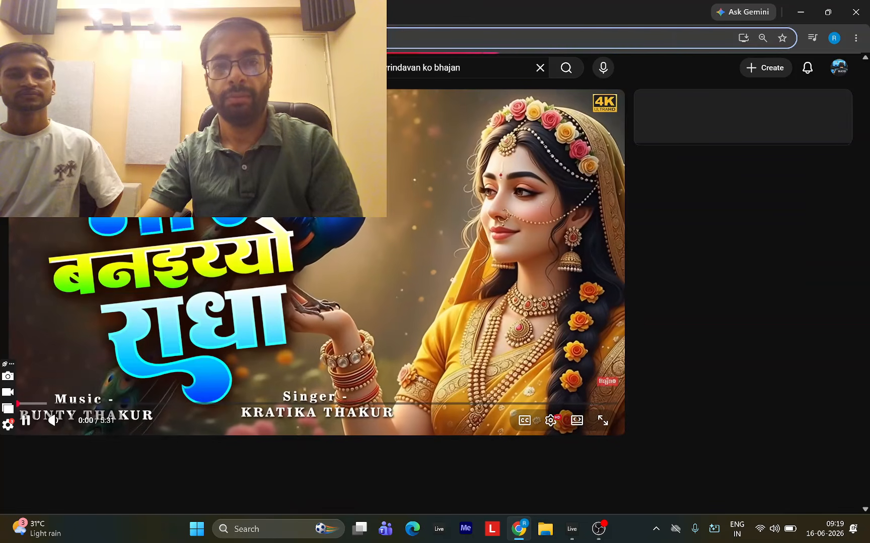
pyautogui.press('space')
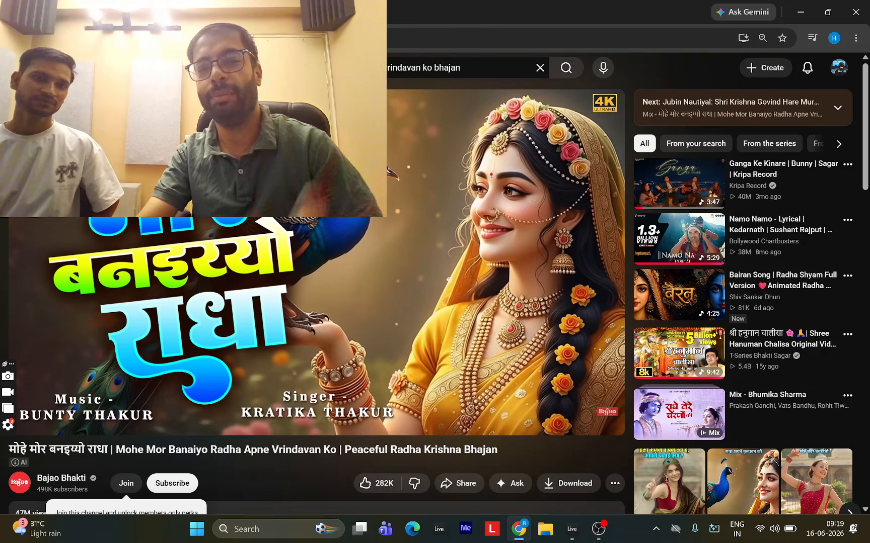
# Open Google in a new browser tab and search for "youtube to mp3 320 kbps".
pyautogui.hotkey('ctrl', 't')
pyautogui.write('g')
pyautogui.press('Return')
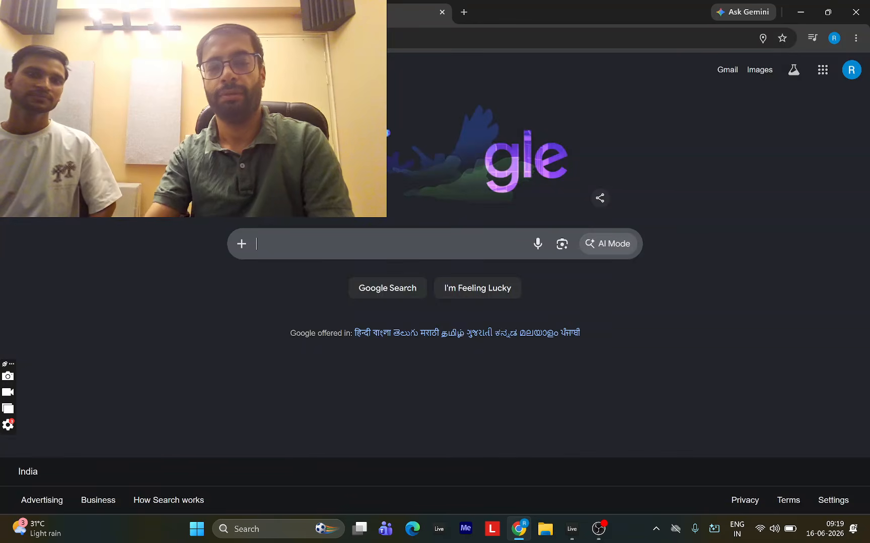
pyautogui.write('youtu')
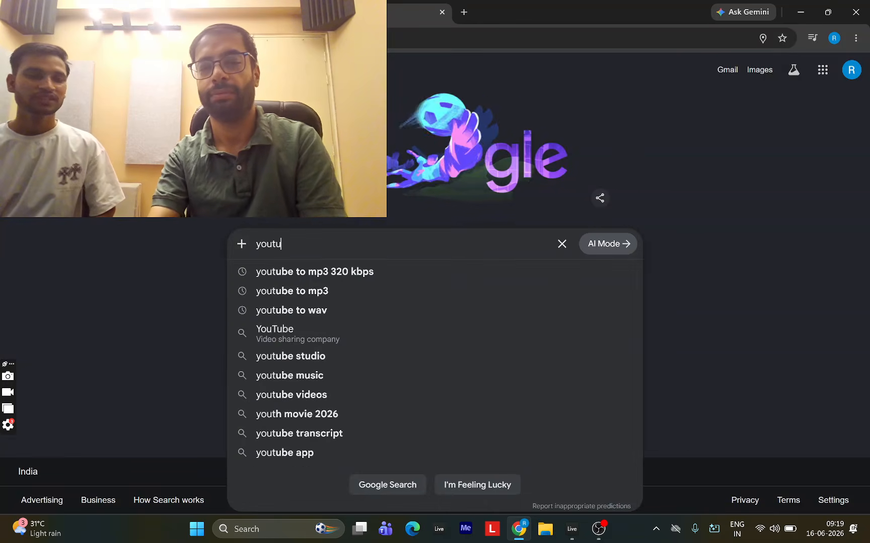
pyautogui.write('be to mp')
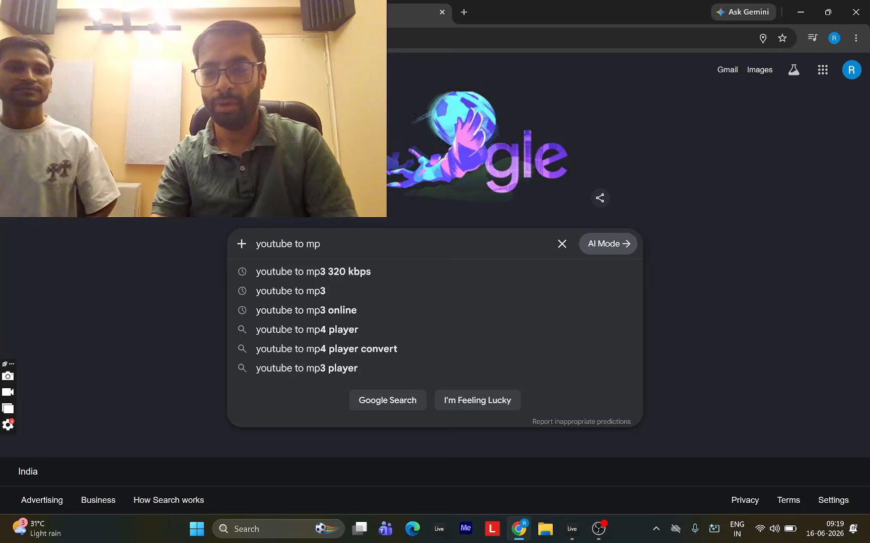
pyautogui.press('Down')
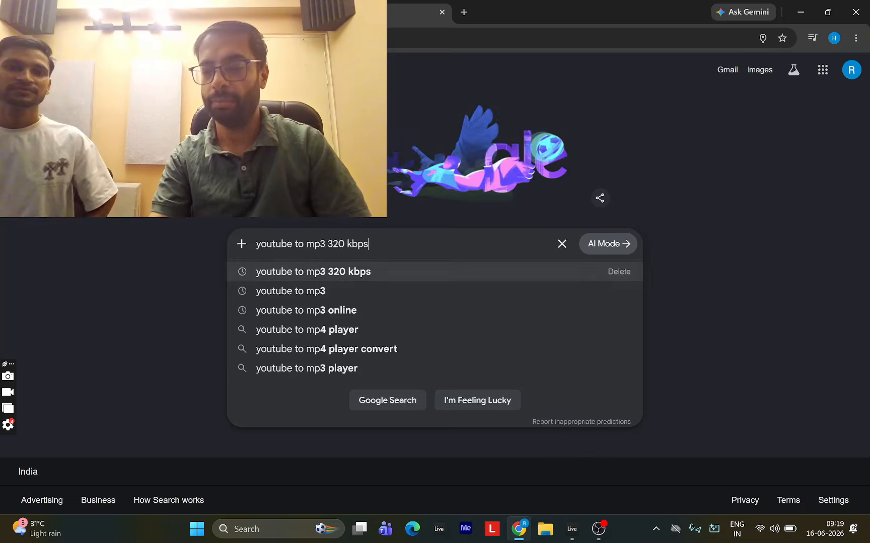
pyautogui.press('Return')
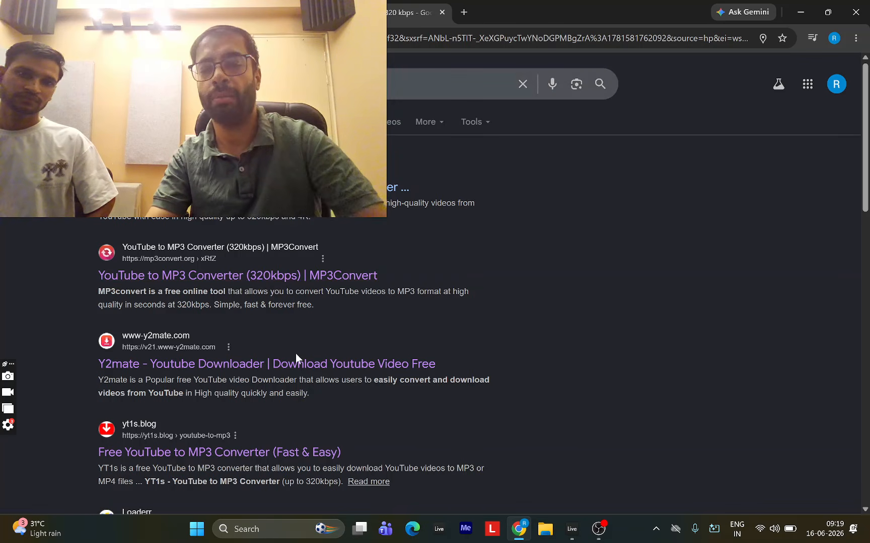
# Open the MP3Convert site, paste the bhajan video's link and convert it.
pyautogui.click(302, 276)
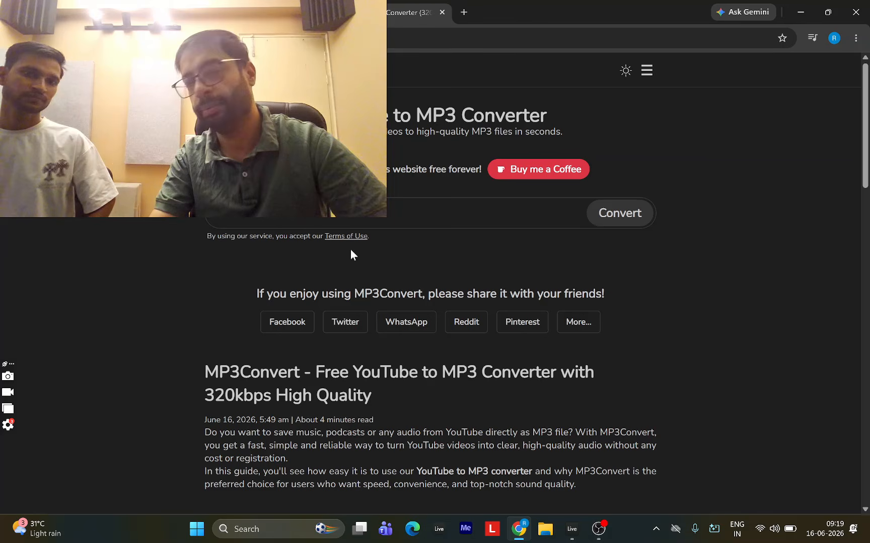
pyautogui.click(340, 213)
pyautogui.hotkey('ctrl', 'v')
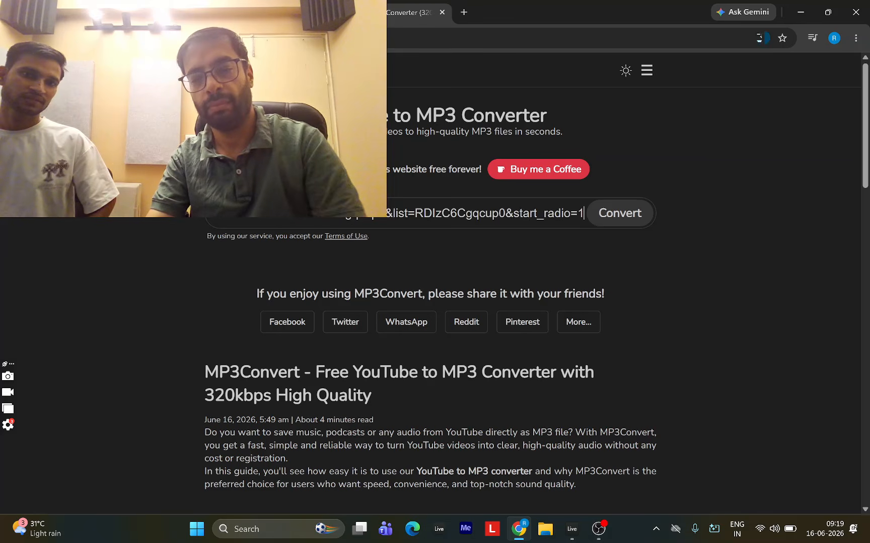
pyautogui.click(617, 215)
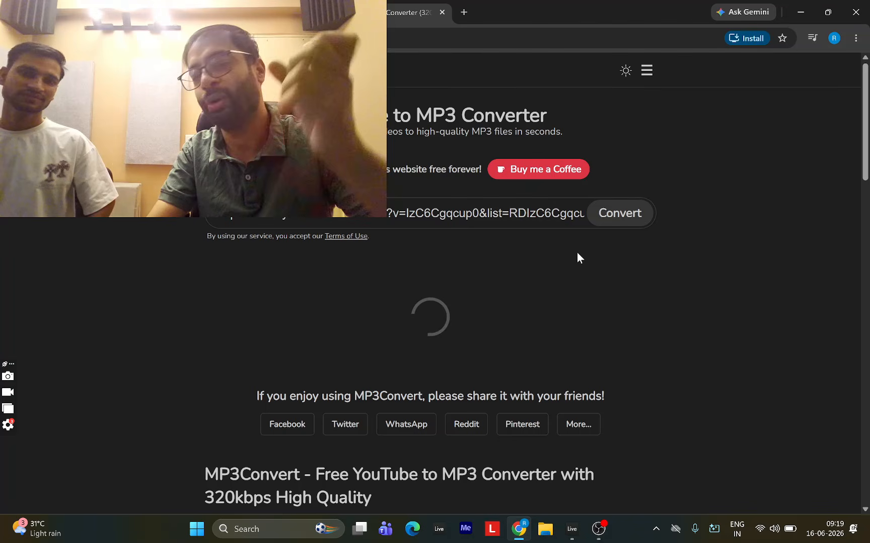
# Get the 320 kbps MP3 link for the bhajan, download the file and check its download progress.
pyautogui.scroll(-2, 577, 262)
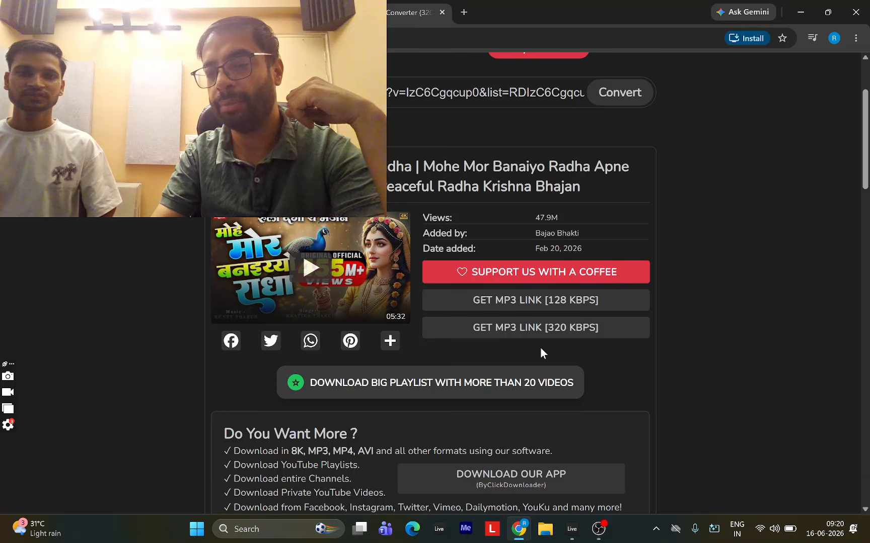
pyautogui.click(578, 334)
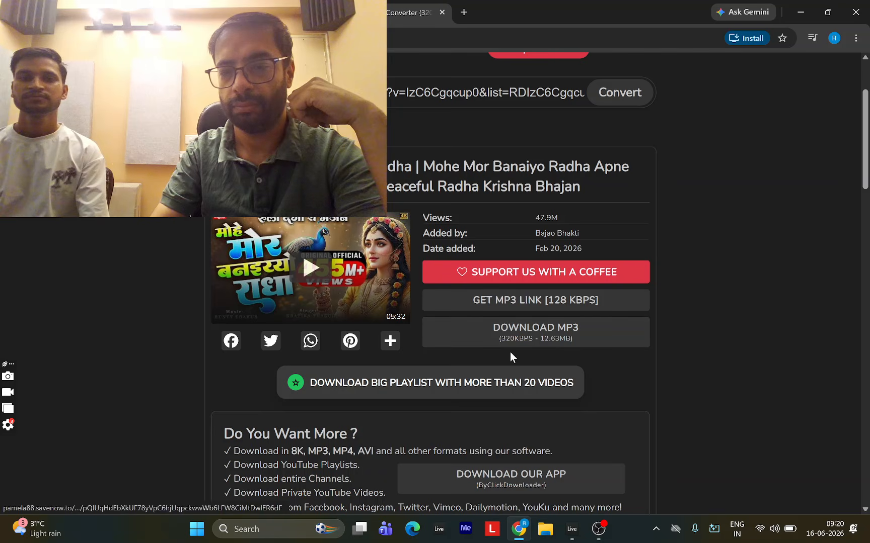
pyautogui.click(546, 338)
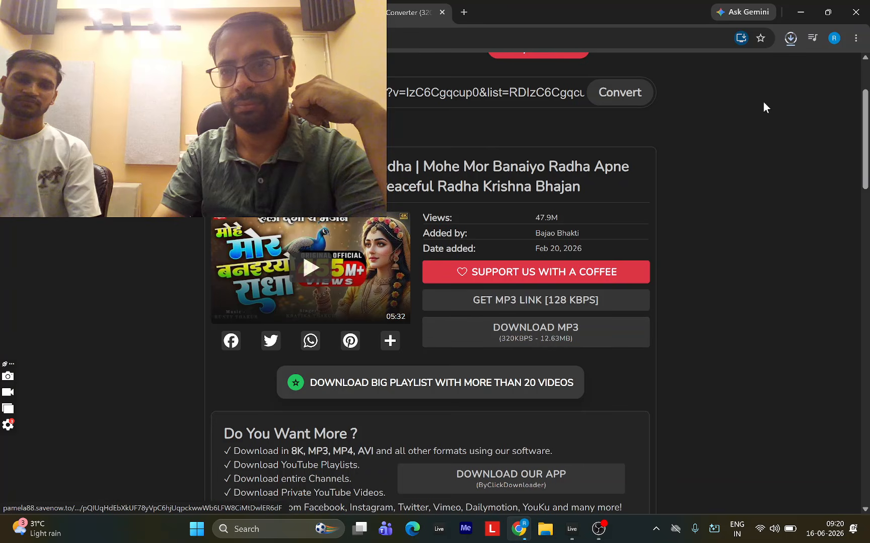
pyautogui.click(790, 39)
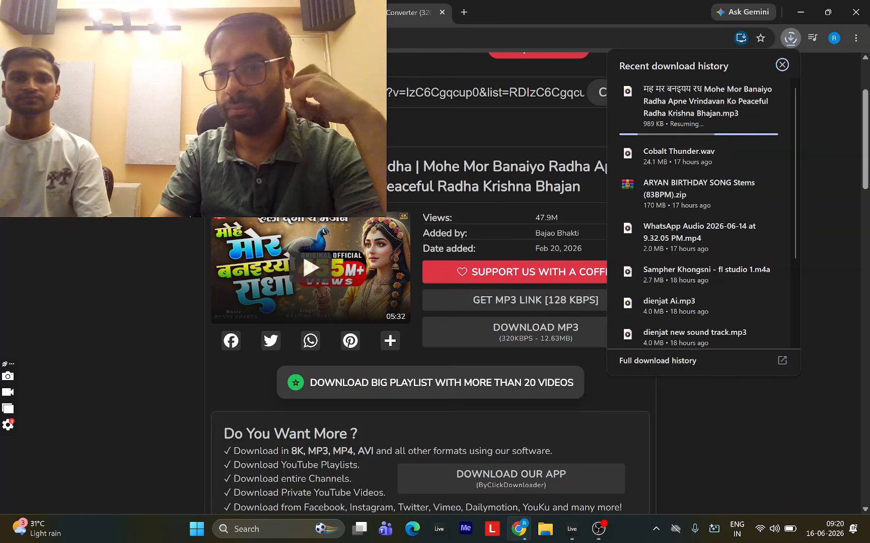
pyautogui.moveTo(681, 118)
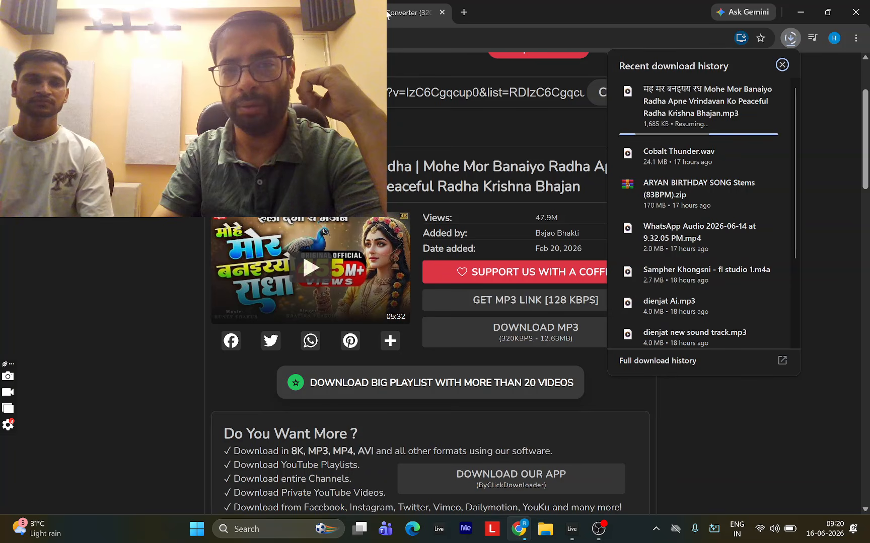
# Close the converter page and return to the Angana Padharo remix video.
pyautogui.click(442, 12)
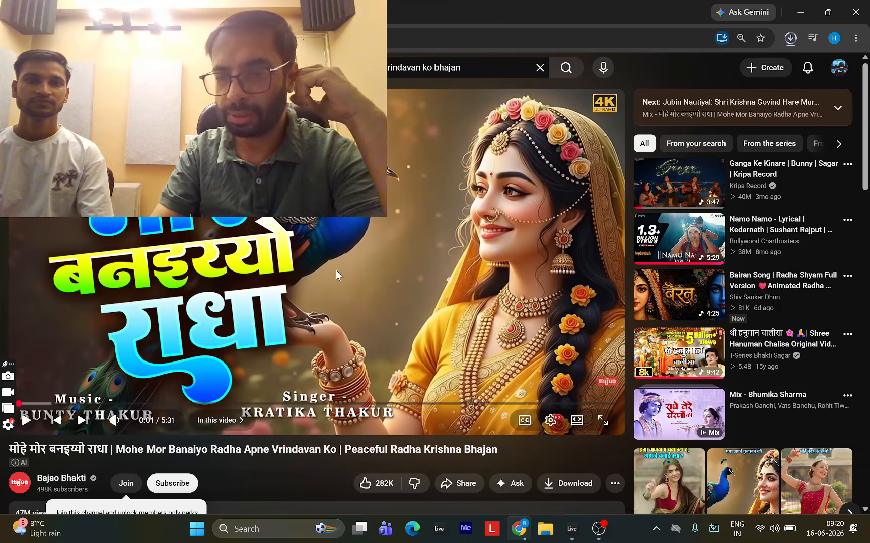
pyautogui.click(115, 12)
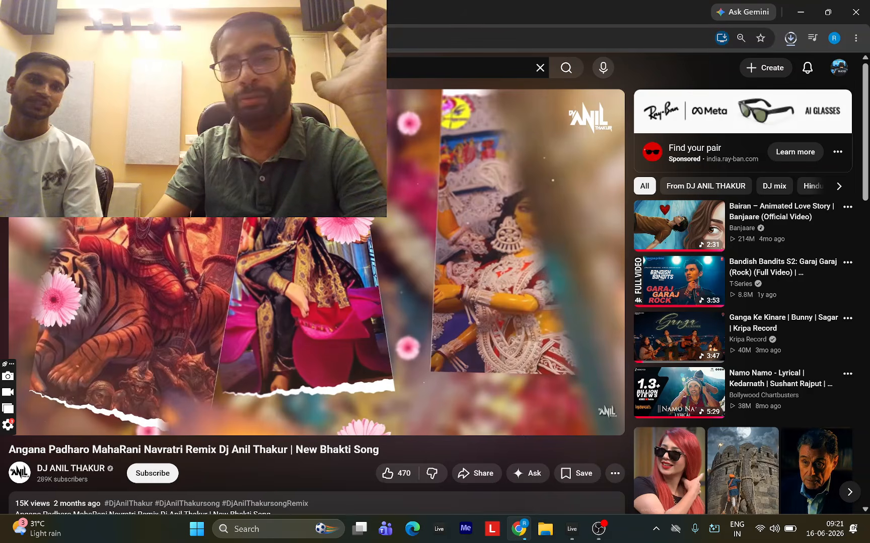
# Open Google in a new browser tab and search for "BPM finder".
pyautogui.hotkey('ctrl', 't')
pyautogui.write('g')
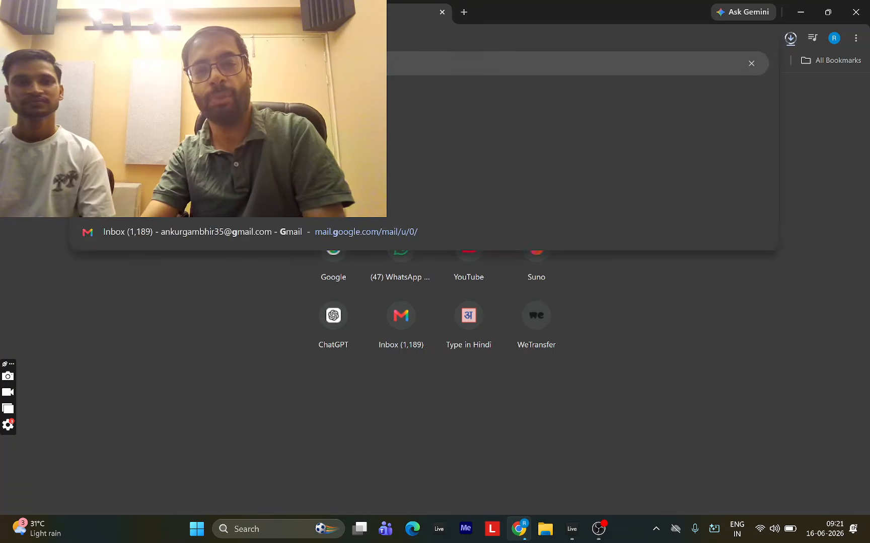
pyautogui.press('Return')
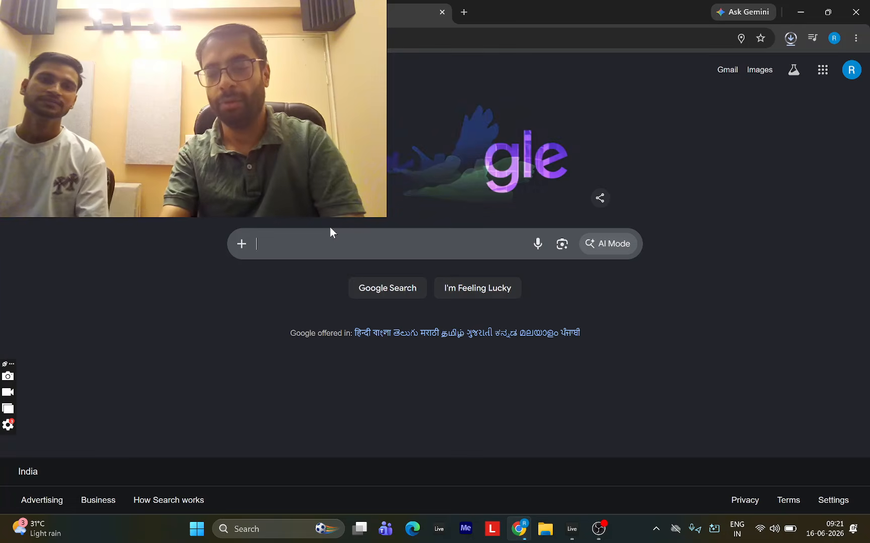
pyautogui.write('BPM fin')
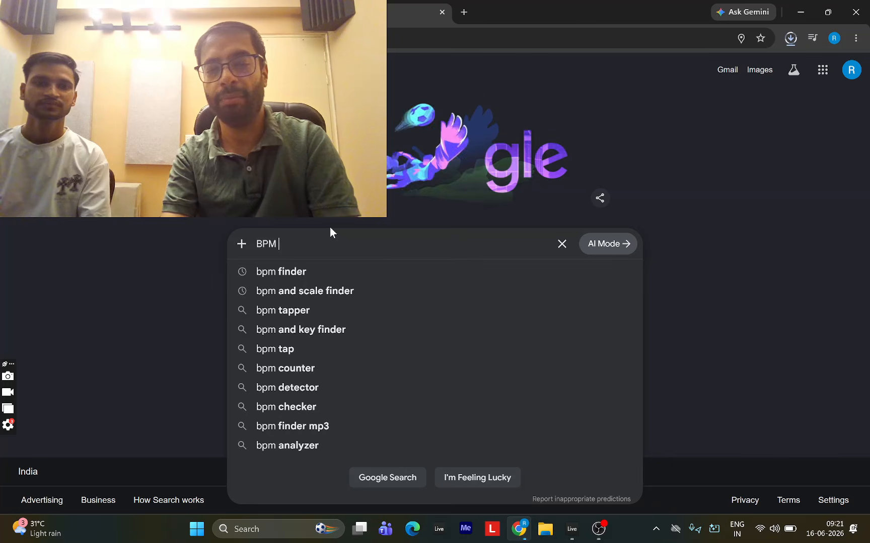
pyautogui.write('der')
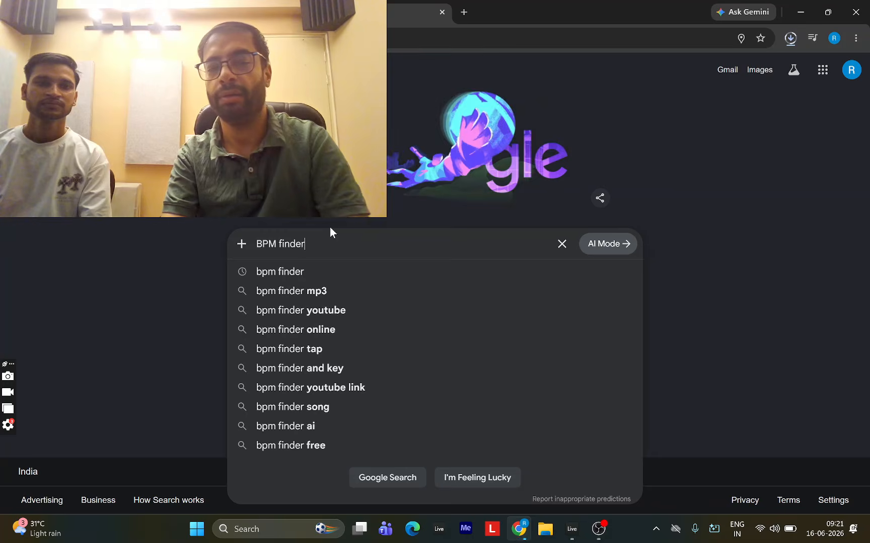
pyautogui.press('Return')
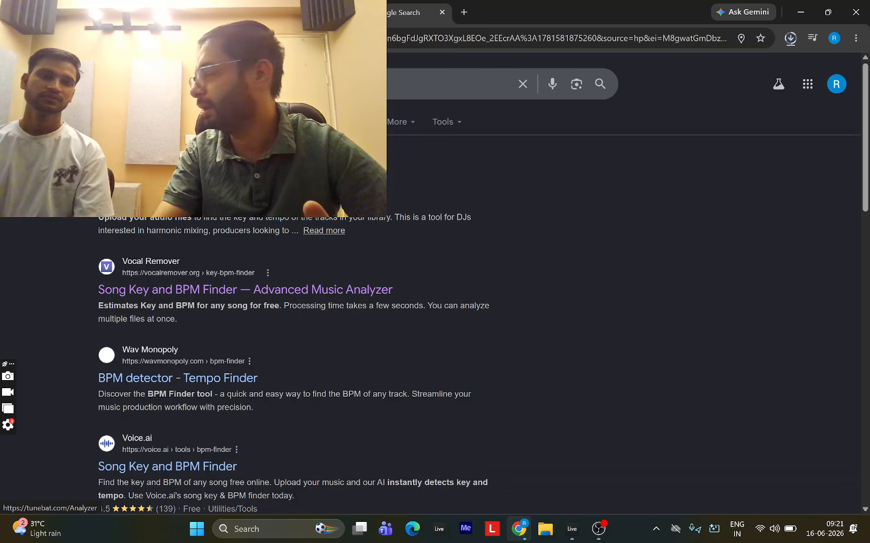
# Open Tunebat's key and BPM finder from the search results and go to its audio upload area.
pyautogui.click(160, 201)
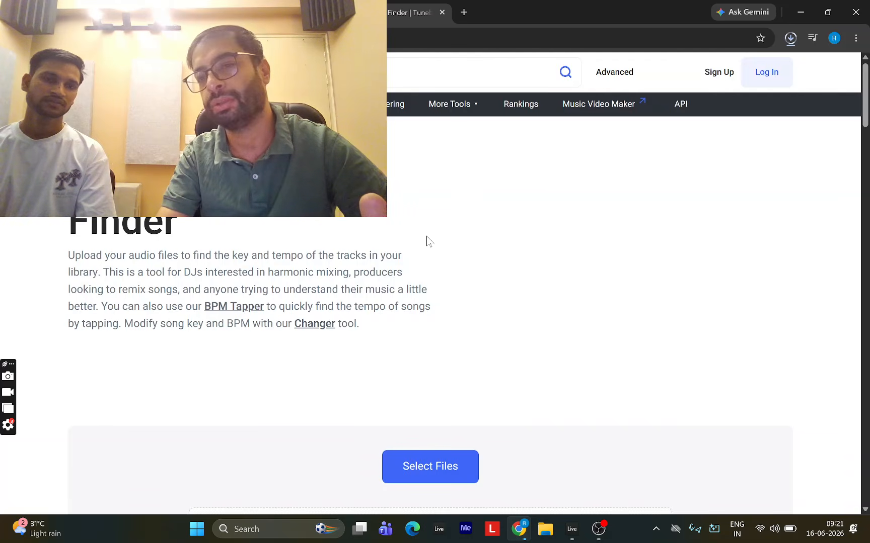
pyautogui.scroll(-2, 438, 248)
pyautogui.scroll(-1, 439, 249)
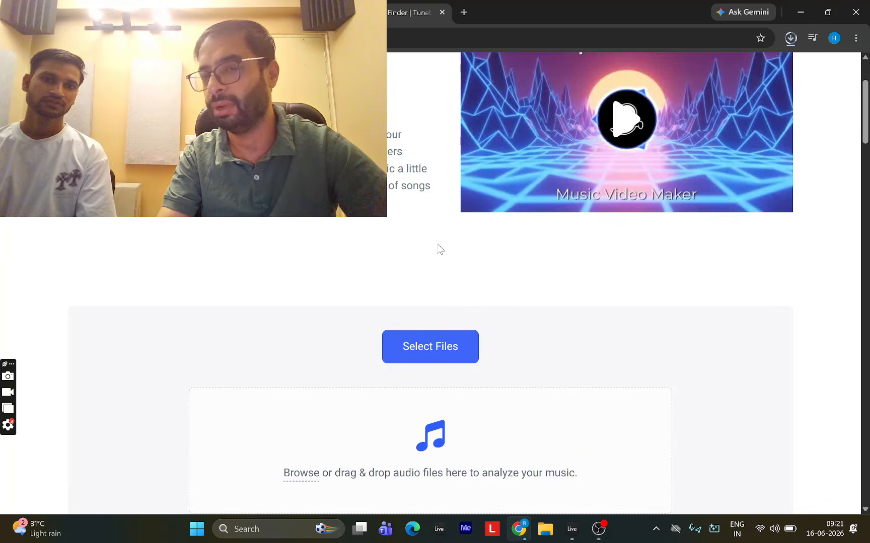
pyautogui.scroll(-1, 439, 249)
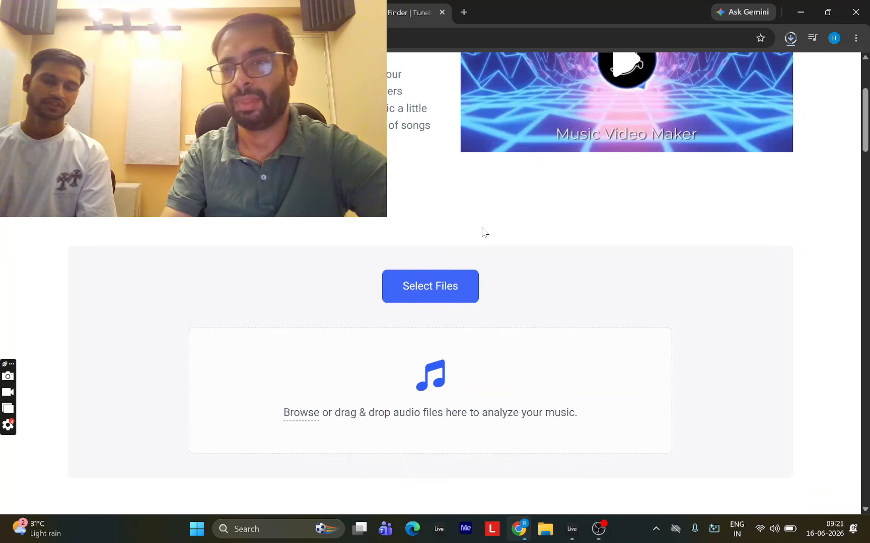
# Analyze the downloaded "Mohe Mor Banaiyo Radha" MP3 by adding it from the recent downloads to Tunebat's upload area.
pyautogui.click(790, 38)
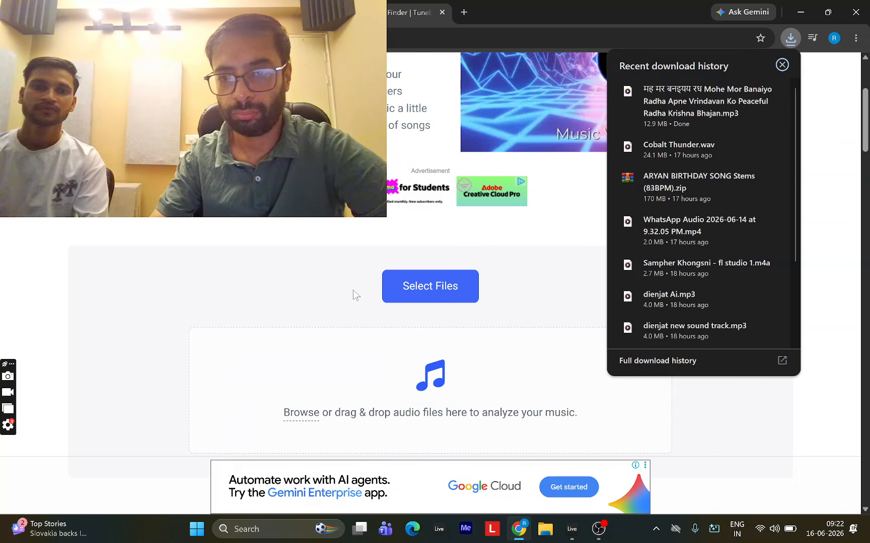
pyautogui.click(319, 282)
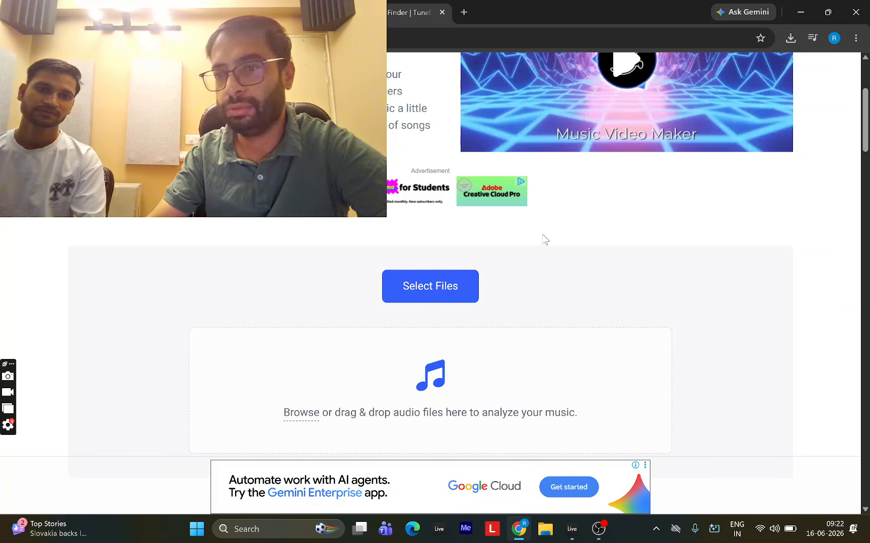
pyautogui.click(789, 38)
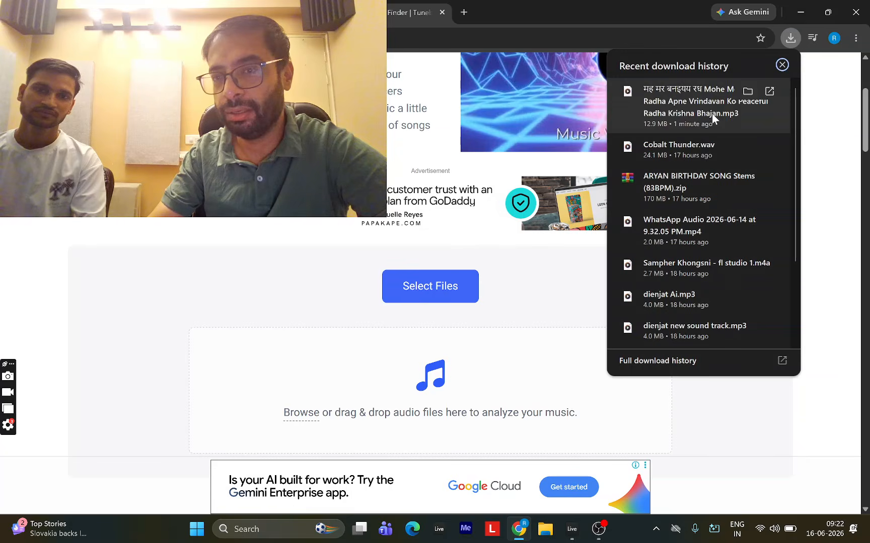
pyautogui.moveTo(711, 113); pyautogui.dragTo(366, 398)
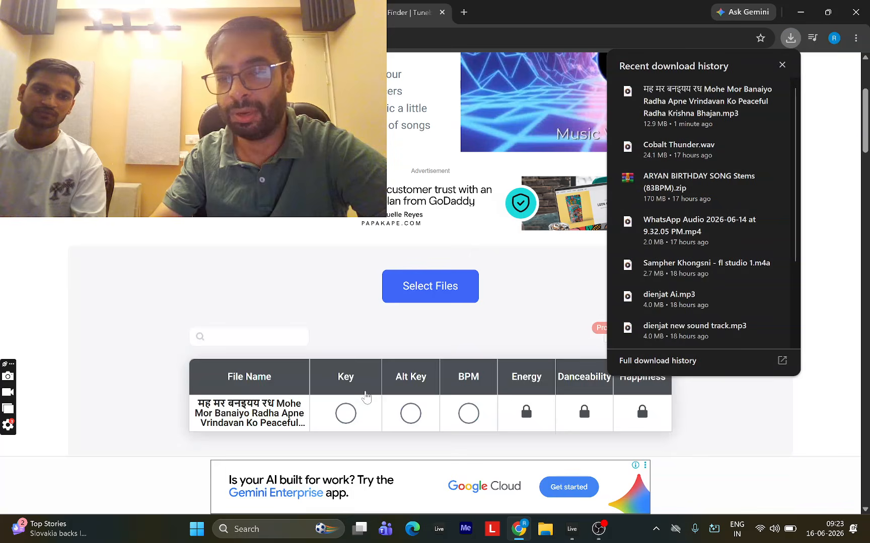
pyautogui.click(107, 301)
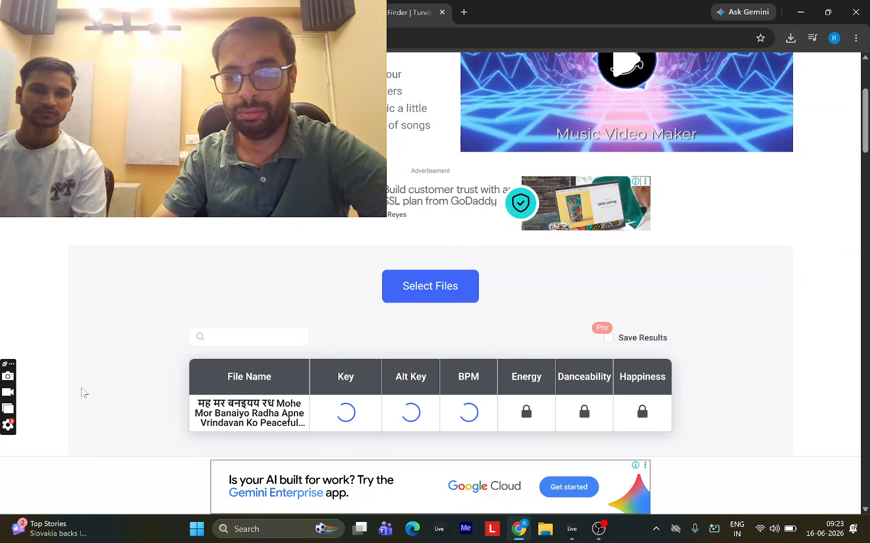
# Read the key and BPM detected for the bhajan in Tunebat's results table.
pyautogui.scroll(-1, 91, 389)
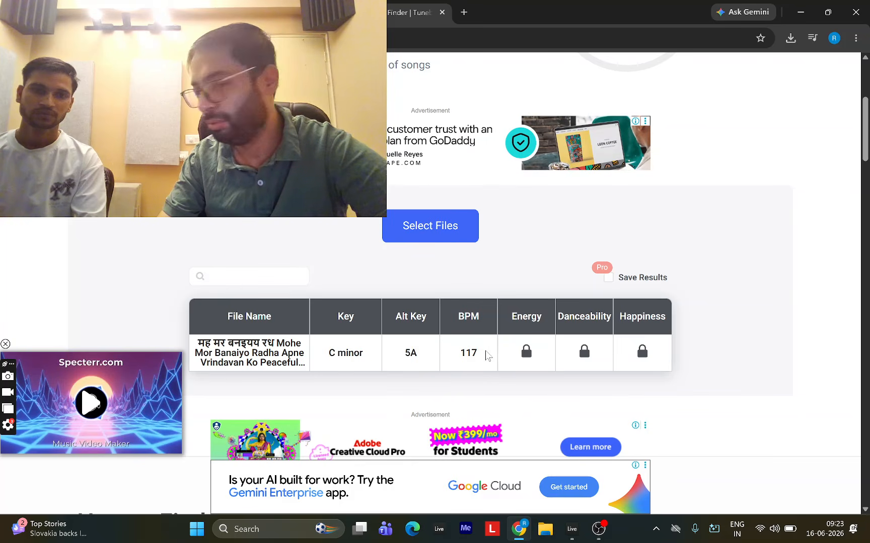
pyautogui.moveTo(323, 358); pyautogui.dragTo(366, 357)
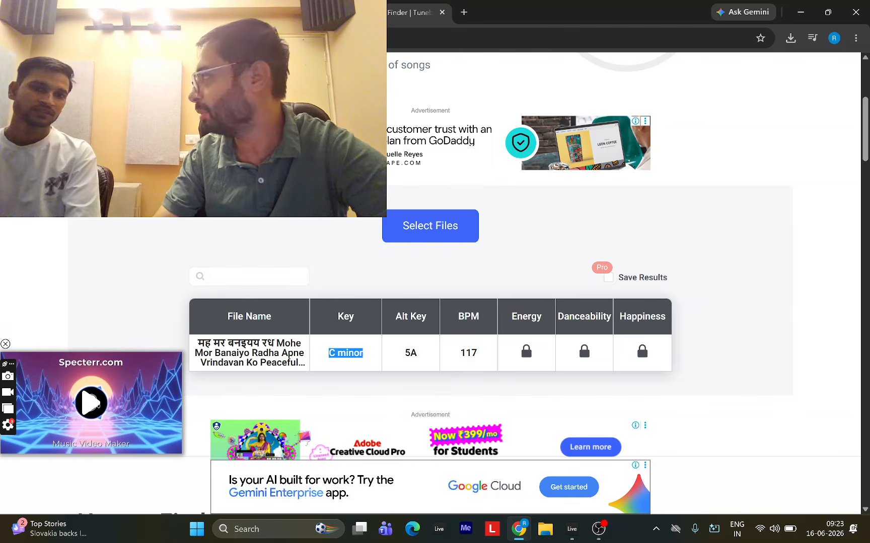
pyautogui.moveTo(457, 357); pyautogui.dragTo(479, 354)
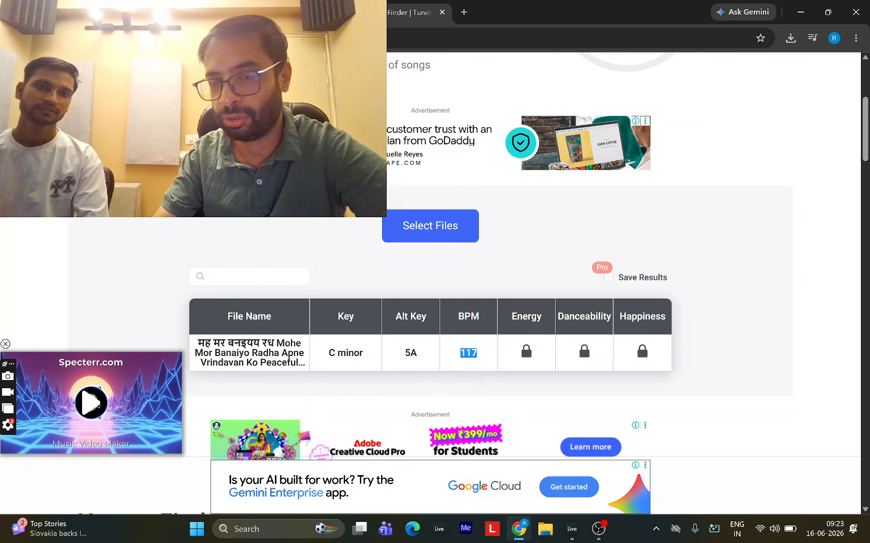
pyautogui.click(447, 354)
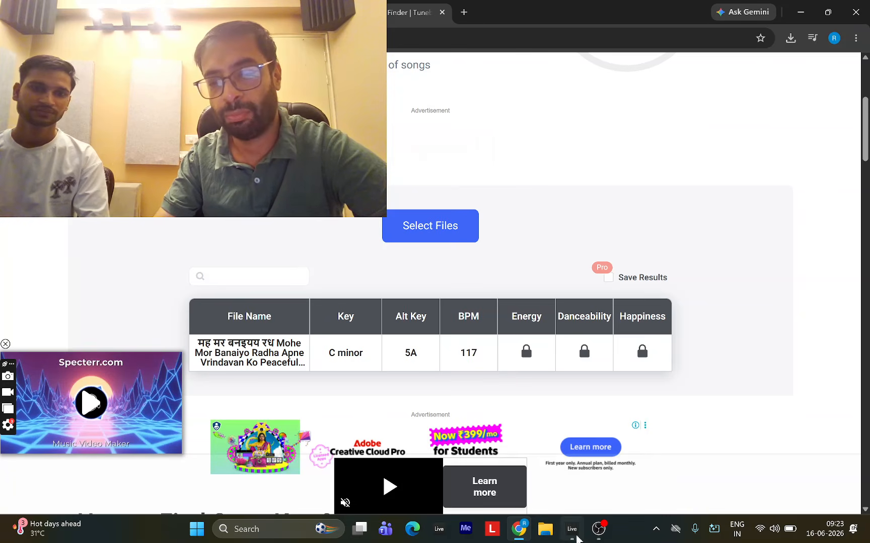
# Switch to Ableton Live, set the project tempo to 117 BPM and delete the clip on the Drum Rack track.
pyautogui.click(575, 536)
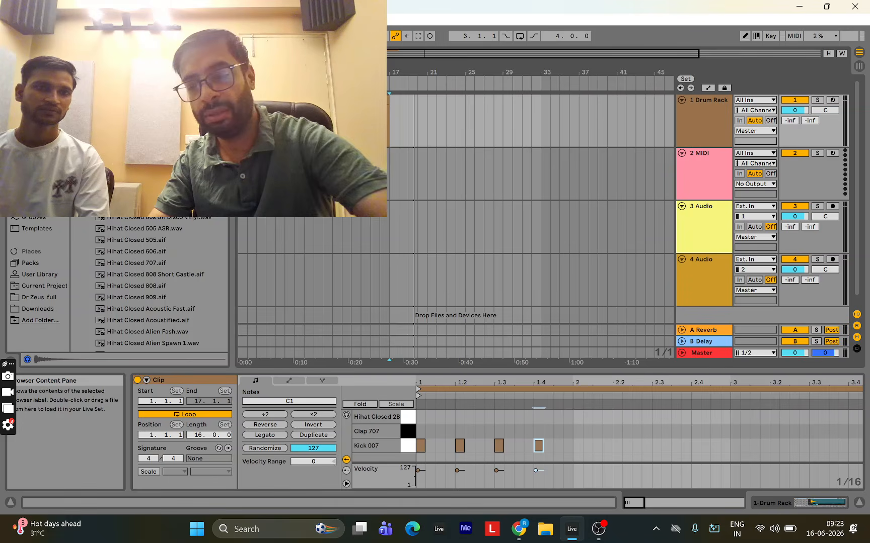
pyautogui.press('Return')
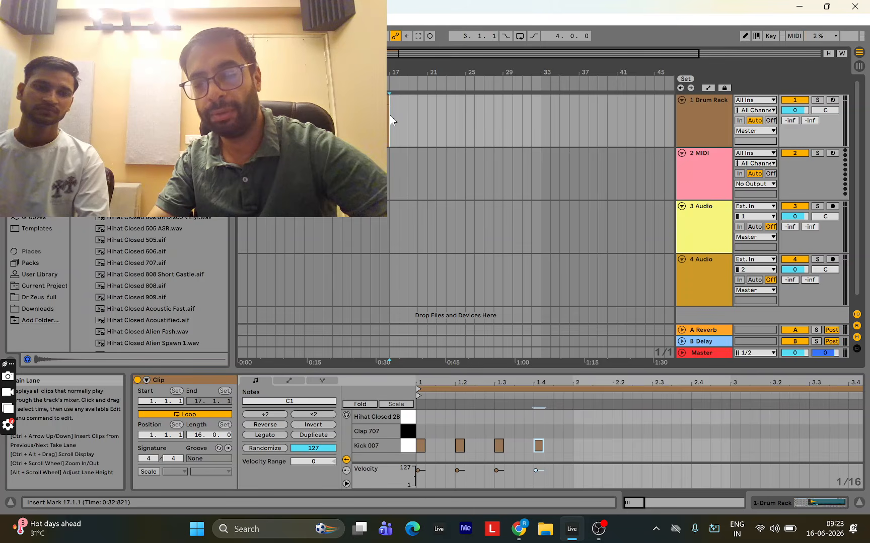
pyautogui.press('space')
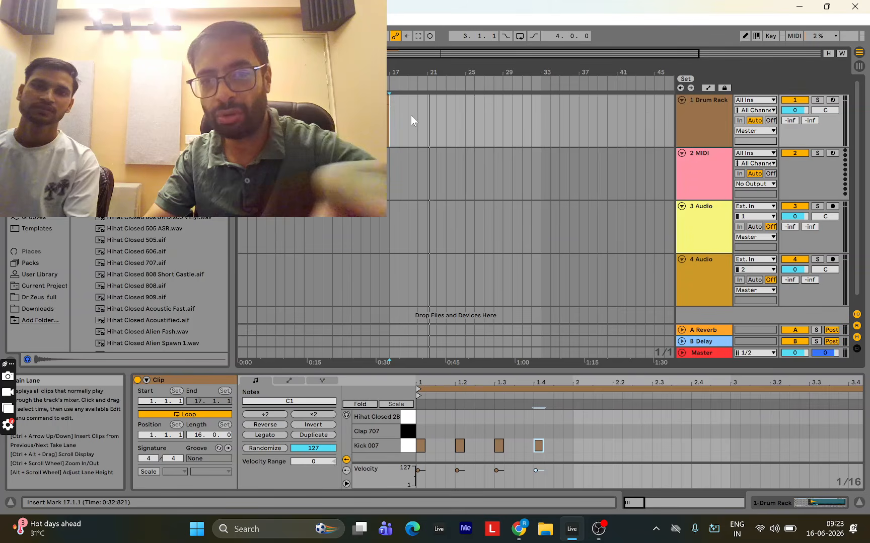
pyautogui.moveTo(409, 117); pyautogui.dragTo(229, 123)
pyautogui.press('Delete')
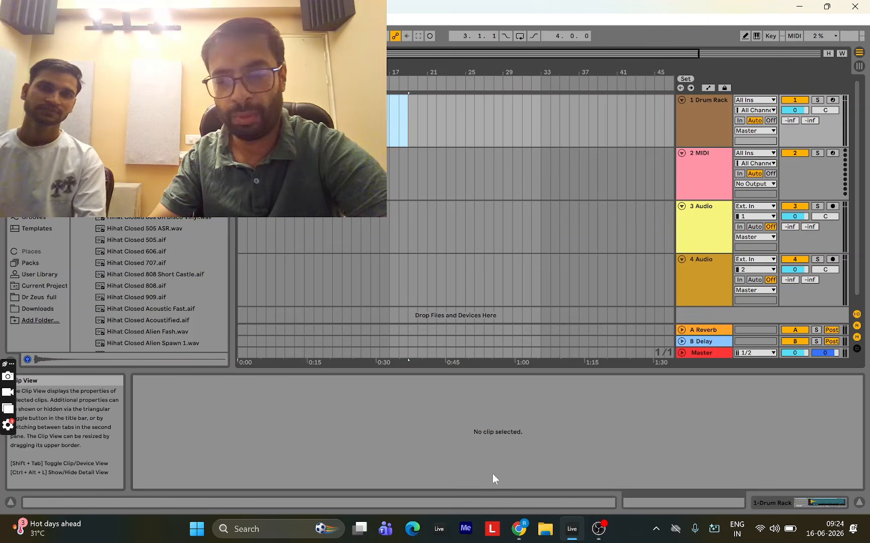
# Switch to Chrome, search Google in a new tab for "vocals remover .org" and open the Vocal Remover and Isolation site.
pyautogui.click(520, 533)
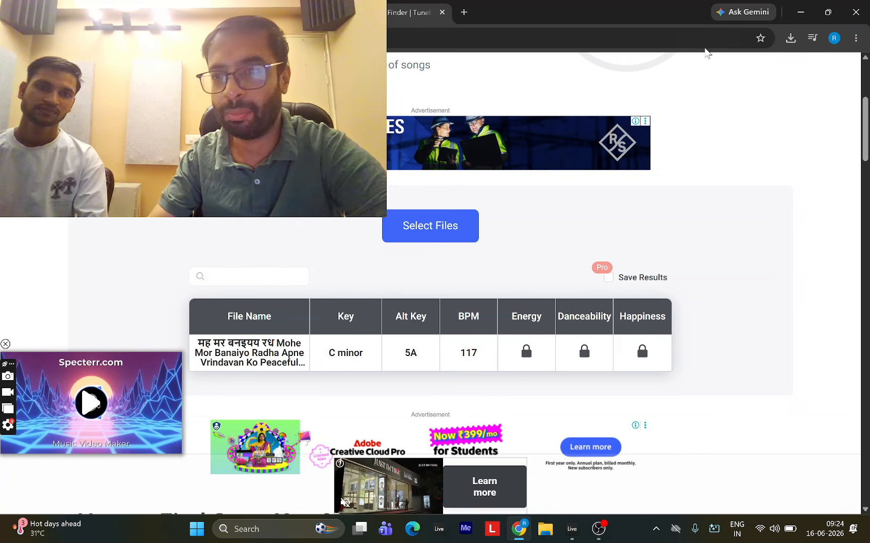
pyautogui.click(790, 40)
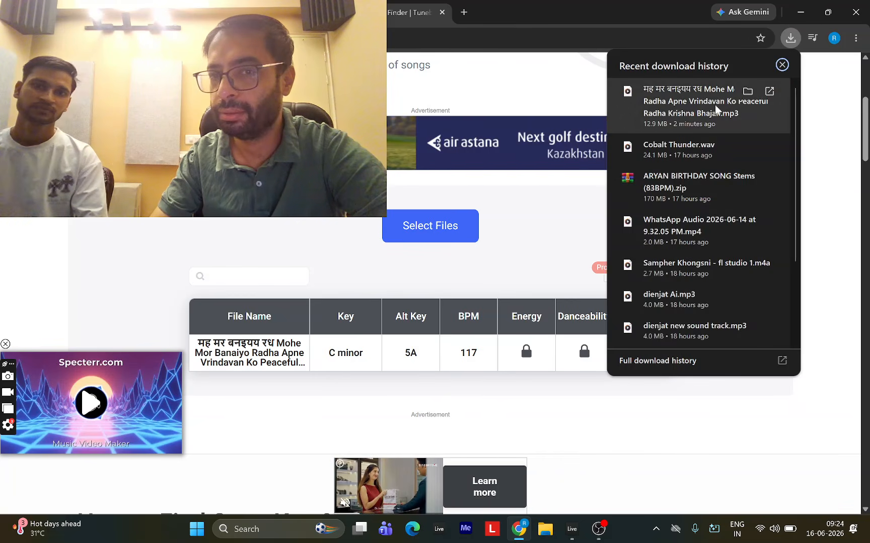
pyautogui.click(464, 12)
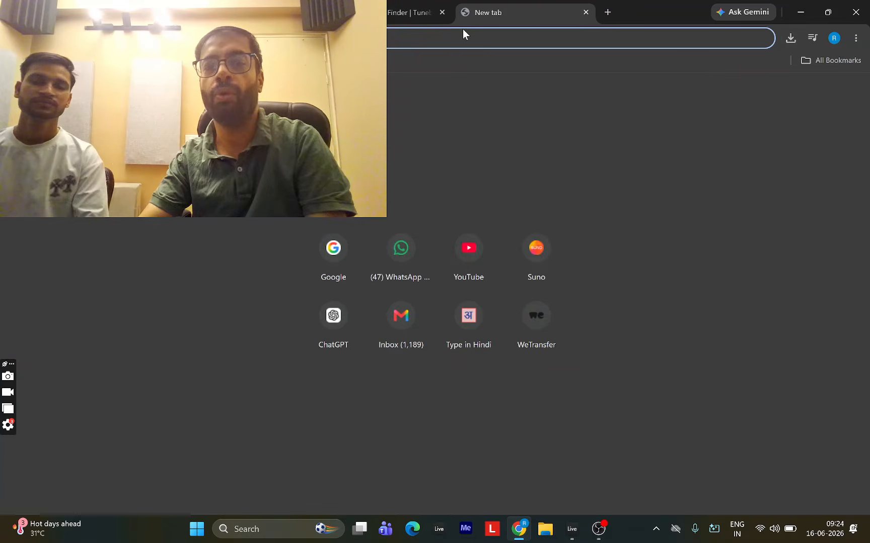
pyautogui.click(462, 36)
pyautogui.press('Return')
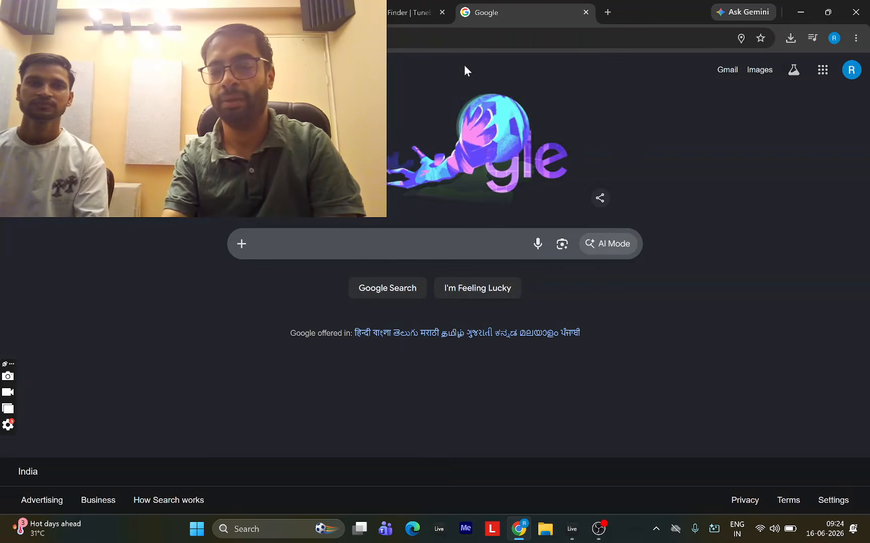
pyautogui.write('vocals r')
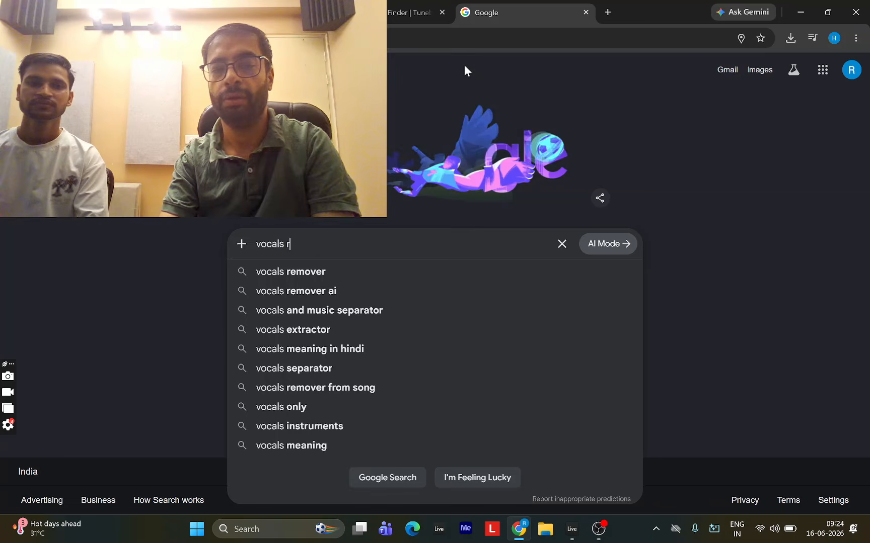
pyautogui.write('emover .org')
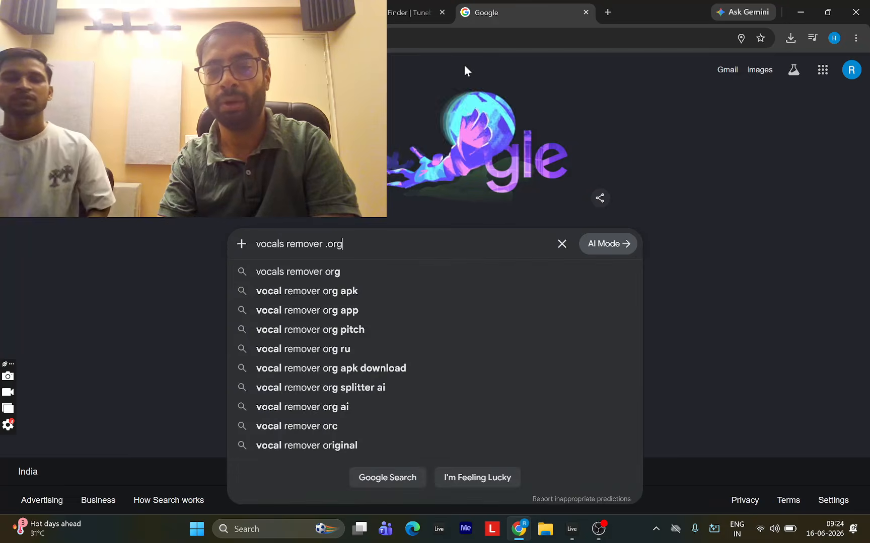
pyautogui.press('Return')
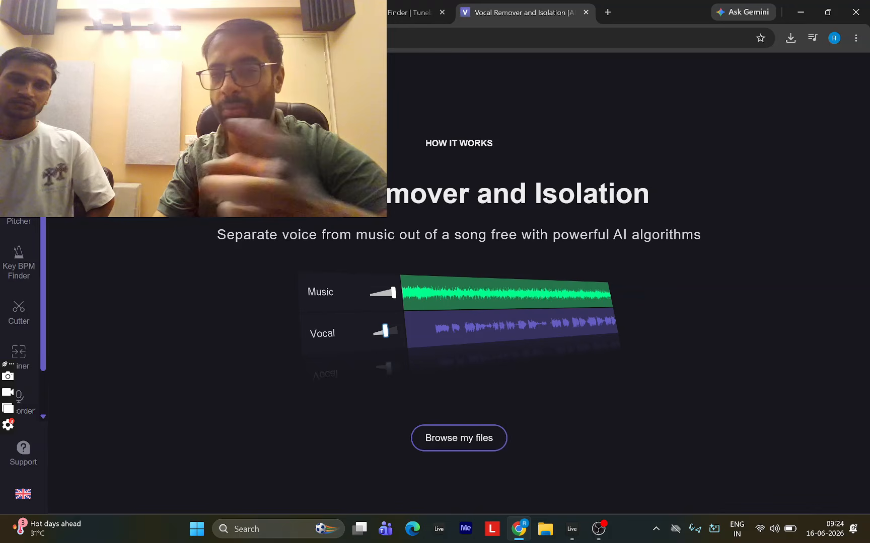
# Separate the downloaded bhajan MP3 into music and vocals, set the Vocal level to 100 and compare its key and BPM with Tunebat's.
pyautogui.click(791, 38)
pyautogui.moveTo(703, 100); pyautogui.dragTo(455, 424)
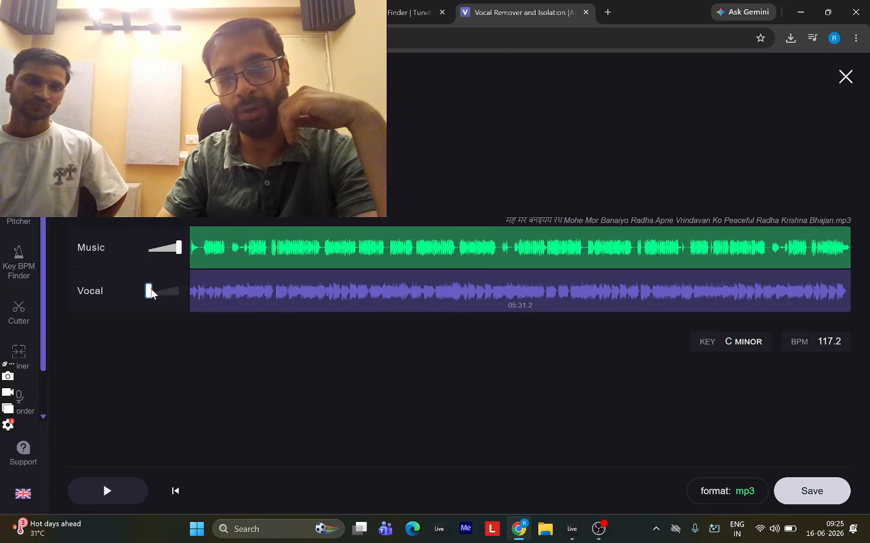
pyautogui.moveTo(149, 291); pyautogui.dragTo(194, 291)
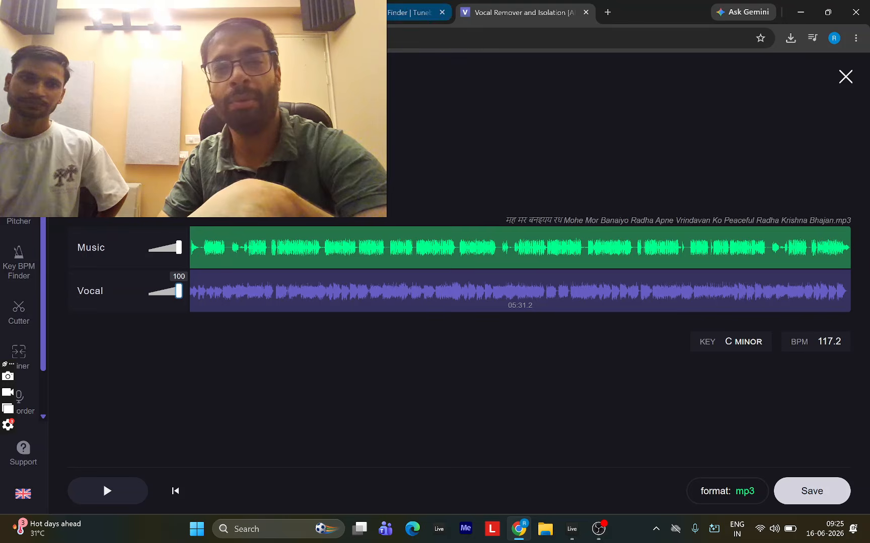
pyautogui.click(410, 12)
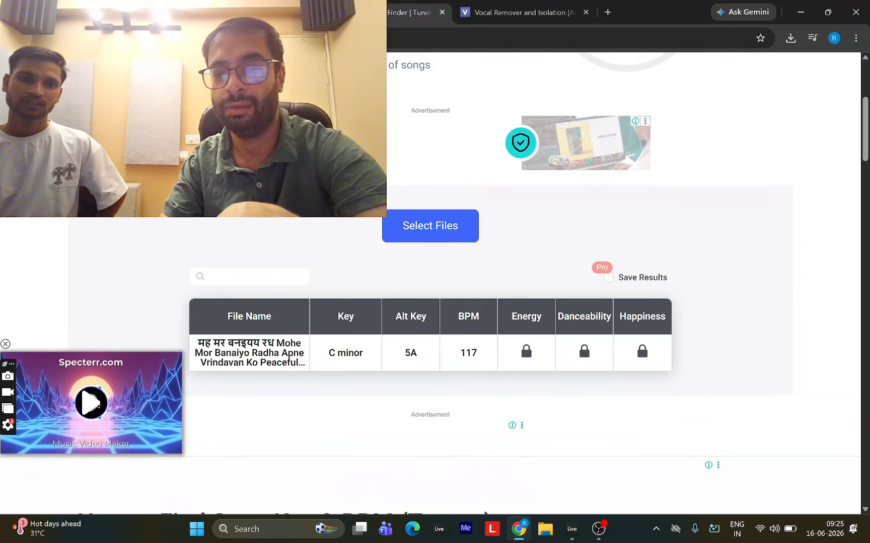
pyautogui.click(503, 19)
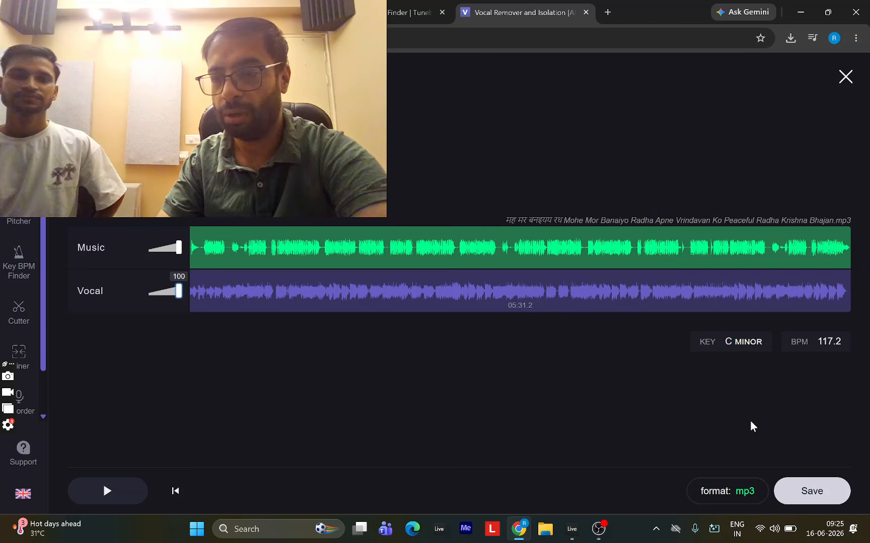
# Save the separated Vocal stem as an MP3 and import it into Ableton Live on the 3 Audio track at 1.1.1.
pyautogui.click(819, 495)
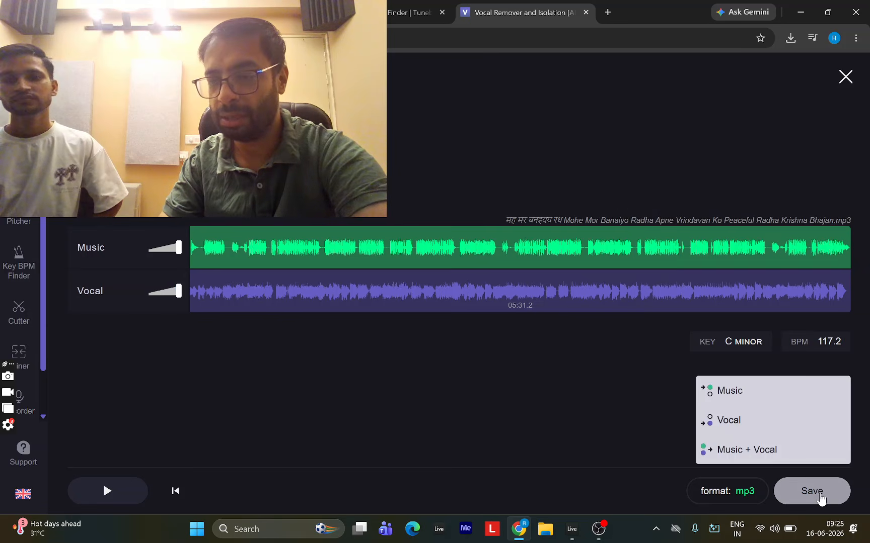
pyautogui.click(745, 422)
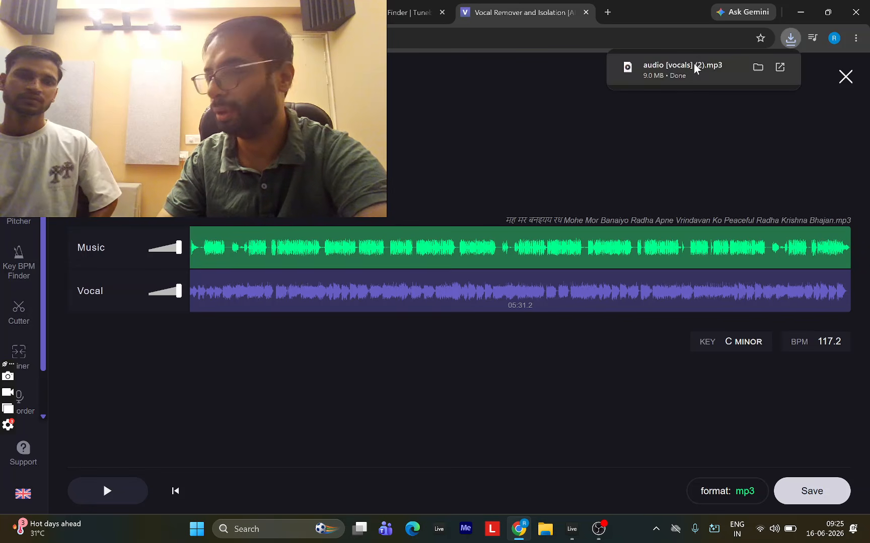
pyautogui.moveTo(695, 65); pyautogui.dragTo(434, 269)
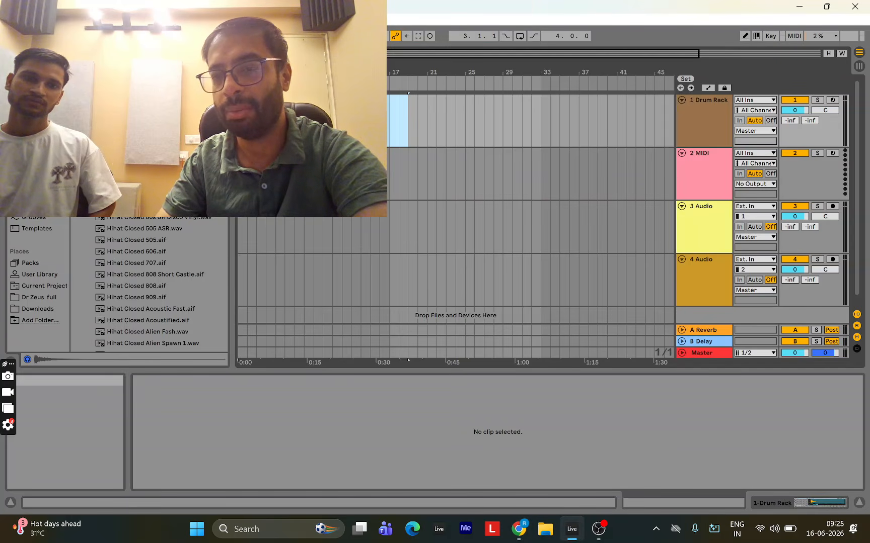
pyautogui.moveTo(408, 121); pyautogui.dragTo(240, 230)
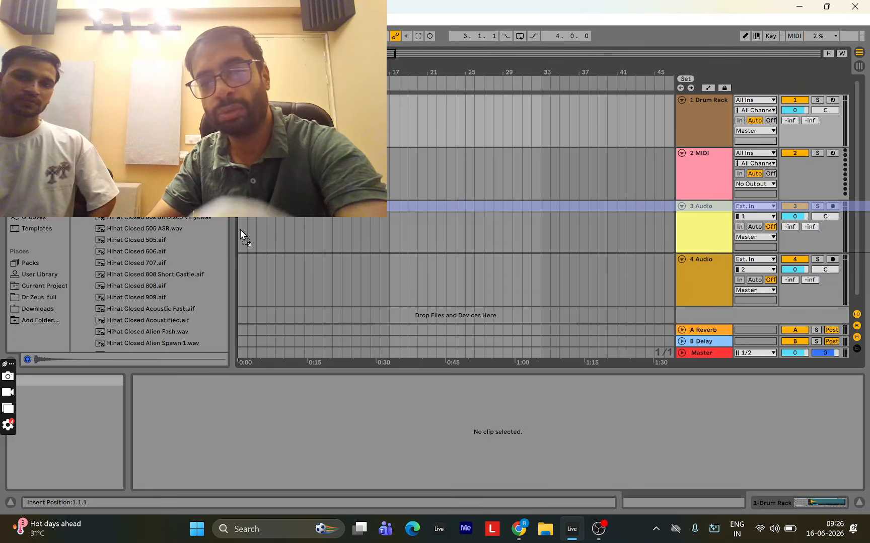
pyautogui.moveTo(240, 230); pyautogui.dragTo(240, 230)
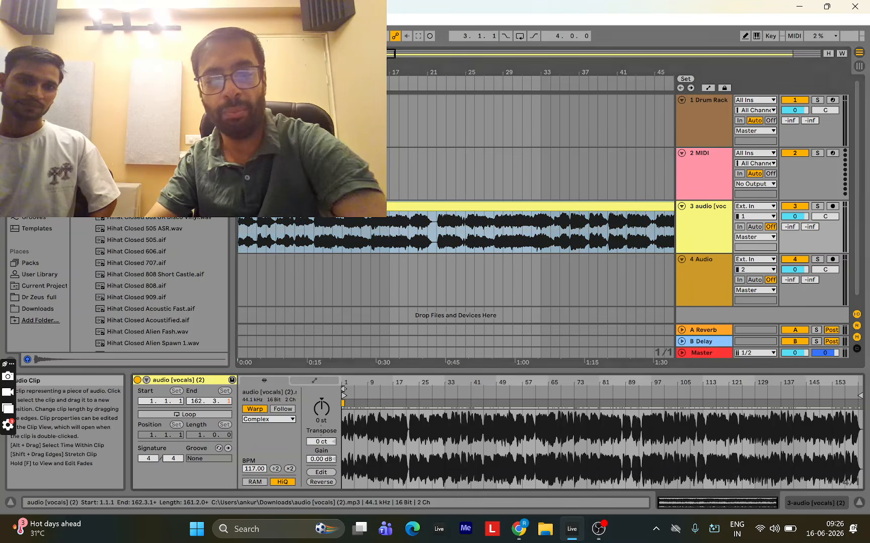
# Turn off Warp for the vocal clip, play it back and lower its gain to -1.10 dB.
pyautogui.press('space')
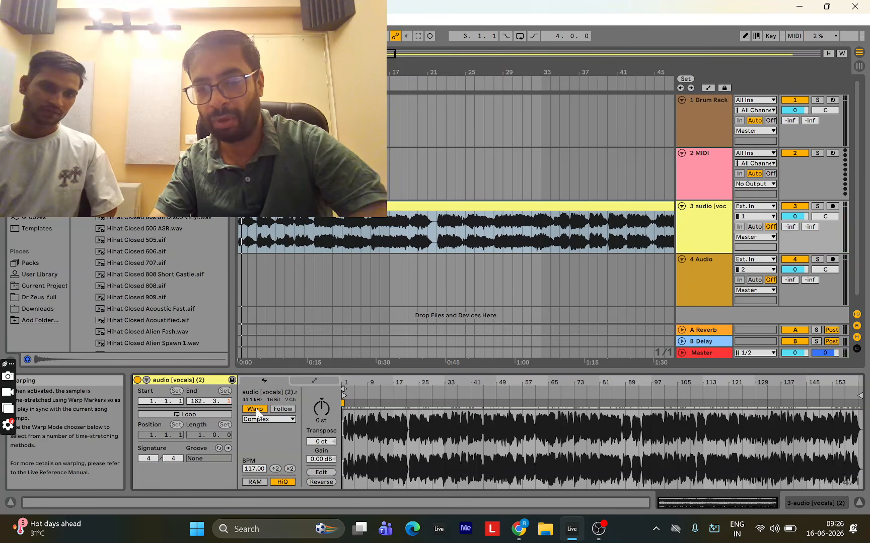
pyautogui.click(255, 409)
pyautogui.press('space')
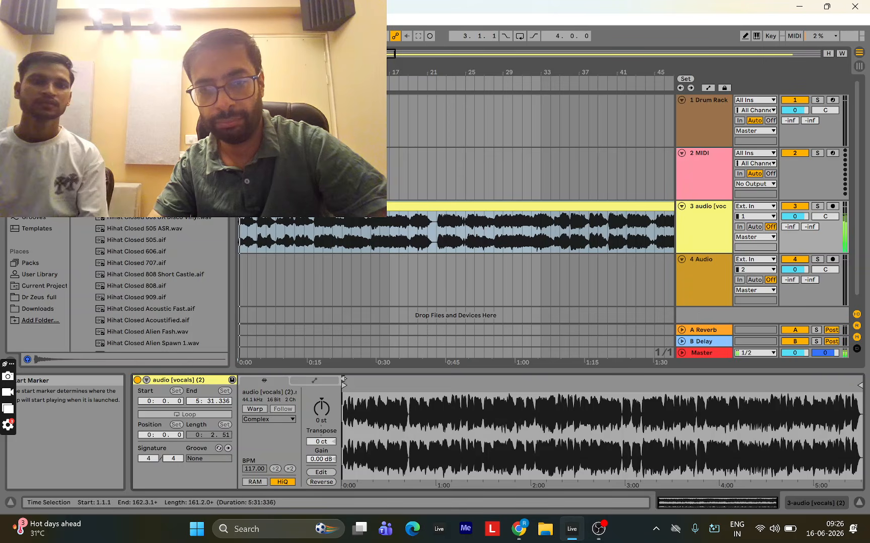
pyautogui.moveTo(251, 72); pyautogui.dragTo(252, 117)
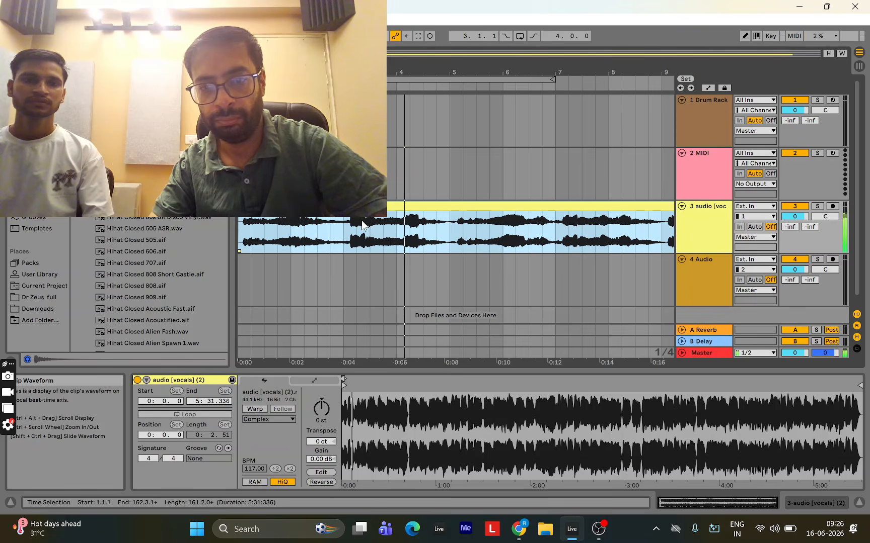
pyautogui.moveTo(447, 72); pyautogui.dragTo(447, 50)
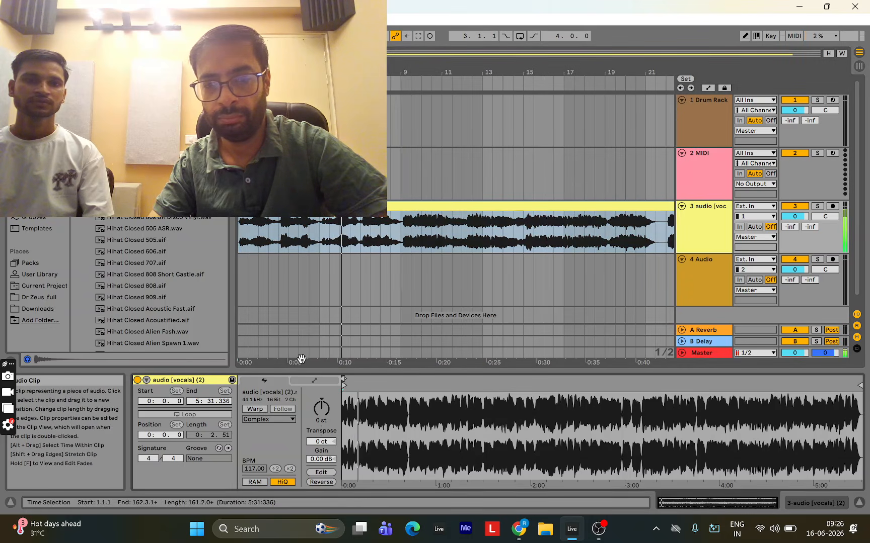
pyautogui.moveTo(317, 461); pyautogui.dragTo(317, 466)
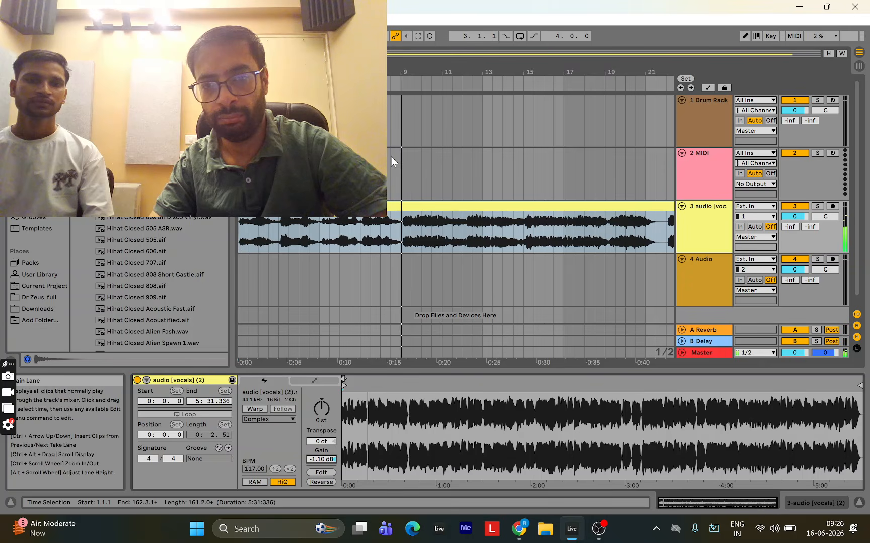
# Play the vocals around bar 9 and split the clip at 9.1.3, where the sung phrase starts.
pyautogui.moveTo(408, 68); pyautogui.dragTo(407, 90)
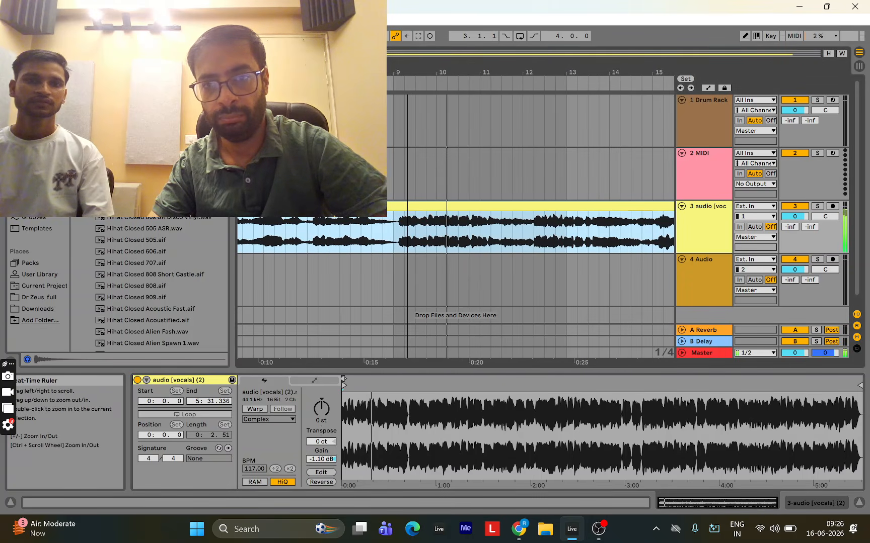
pyautogui.click(397, 236)
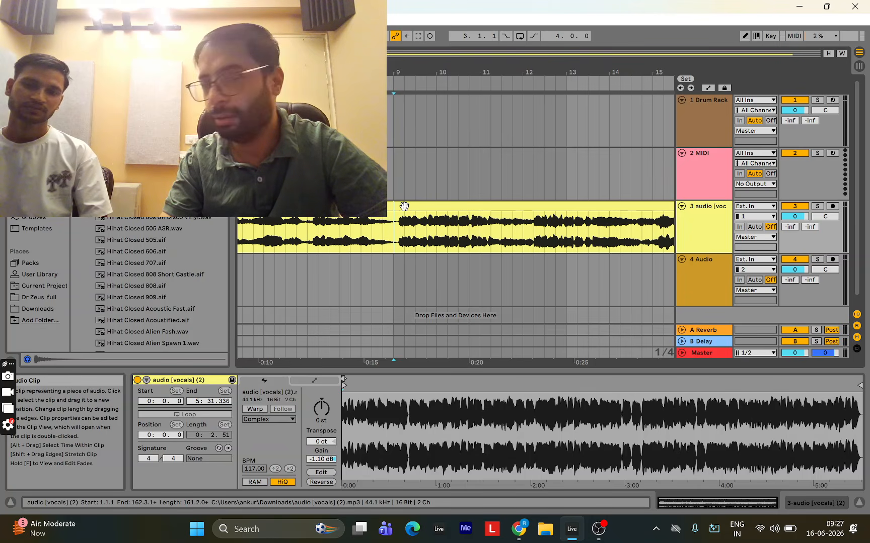
pyautogui.press('space')
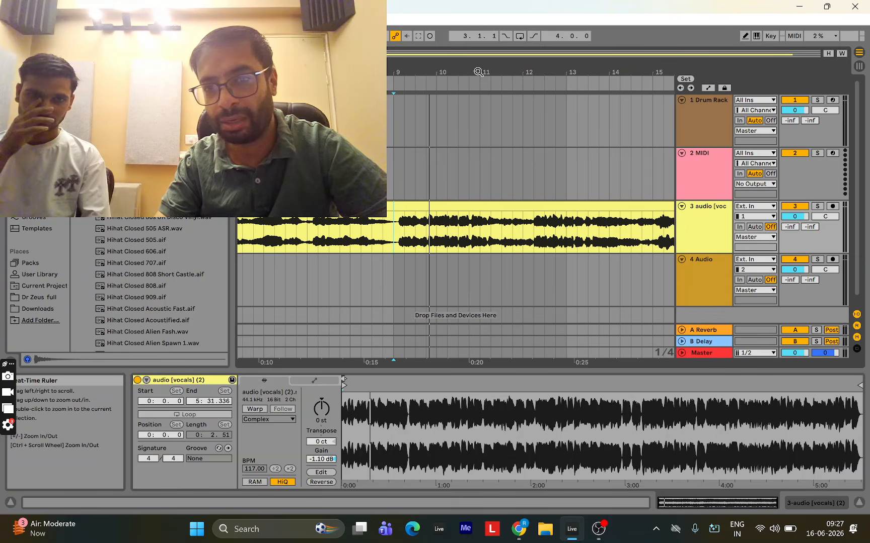
pyautogui.moveTo(478, 72); pyautogui.dragTo(607, 101)
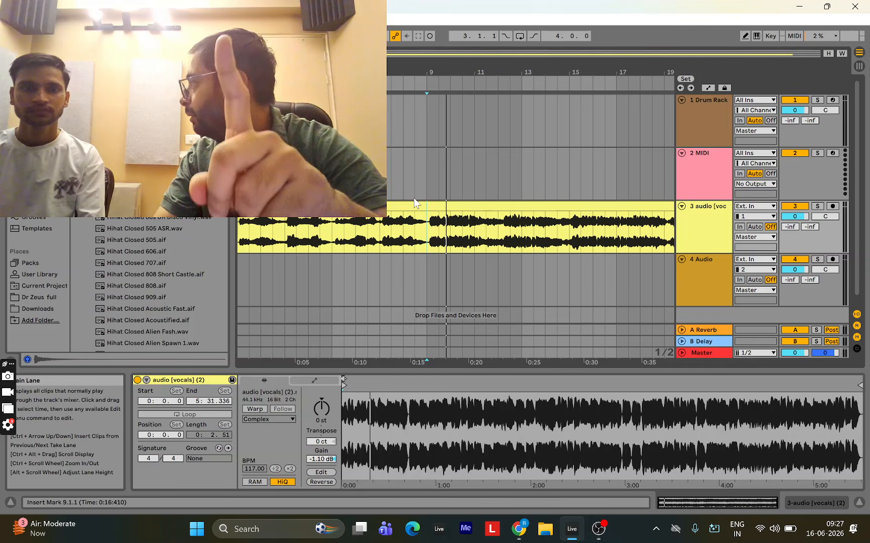
pyautogui.moveTo(425, 72); pyautogui.dragTo(389, 121)
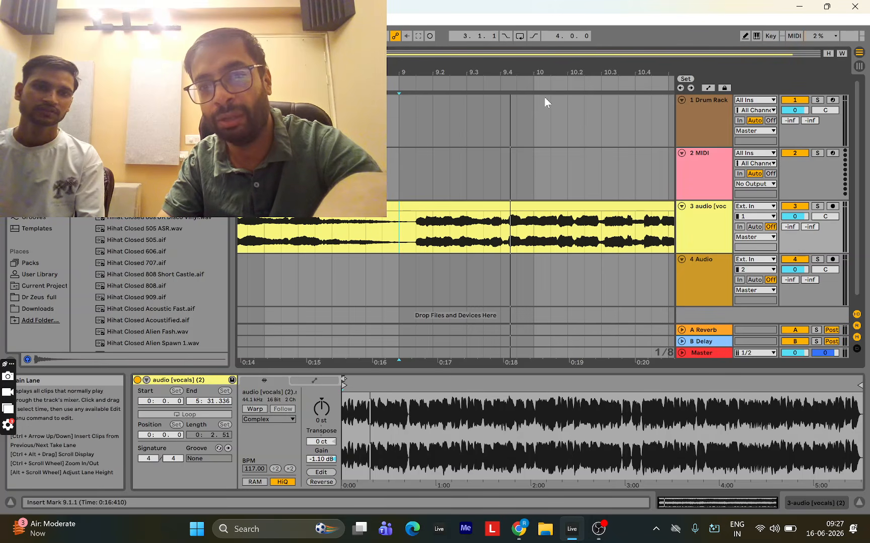
pyautogui.click(418, 230)
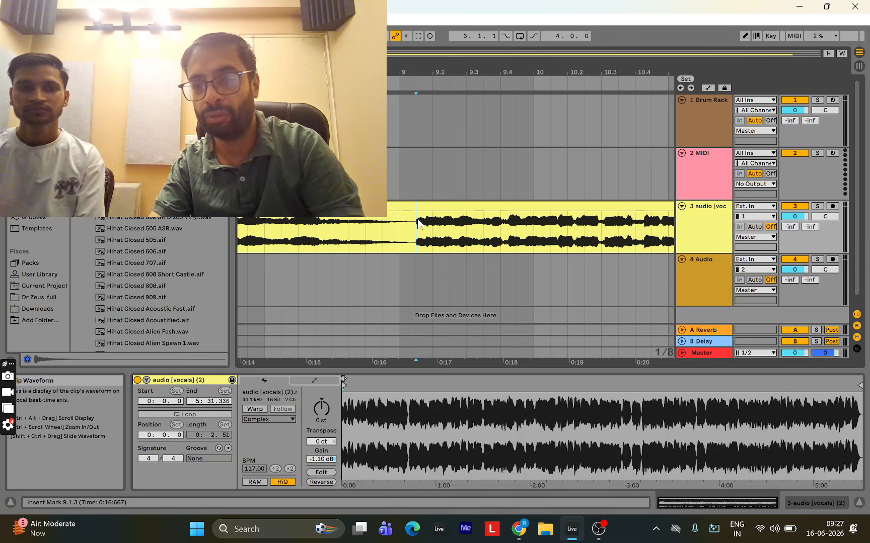
pyautogui.click(410, 174)
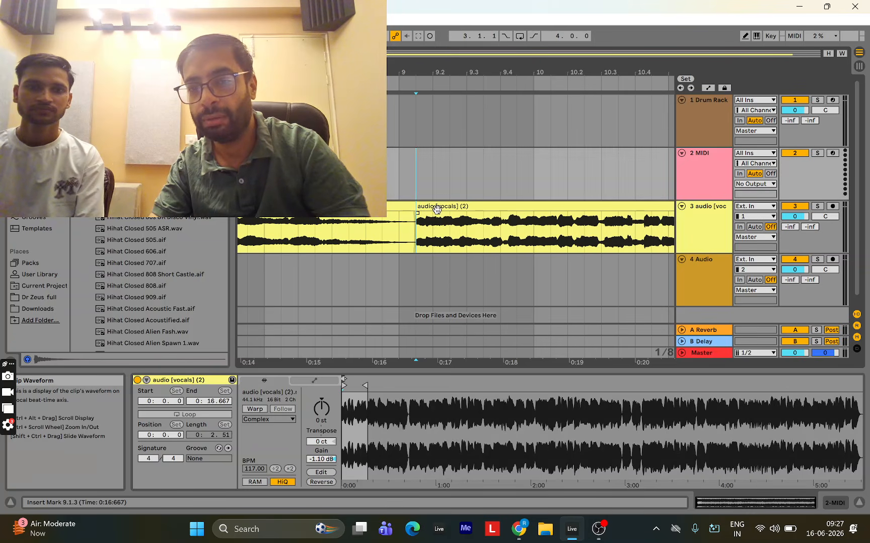
# Move the second vocal clip earlier so it starts at about 8.3.4, checking the timing by playback.
pyautogui.moveTo(441, 207); pyautogui.dragTo(413, 218)
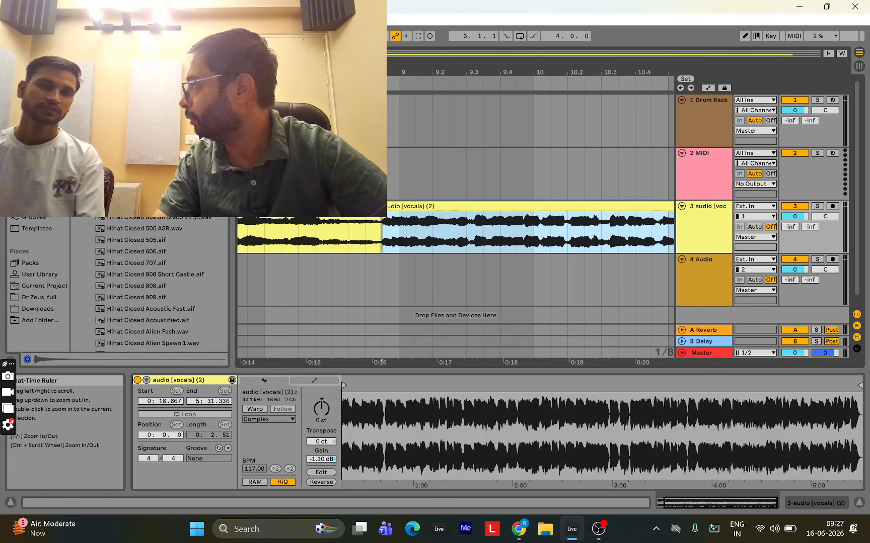
pyautogui.moveTo(388, 72); pyautogui.dragTo(390, 121)
pyautogui.press('space')
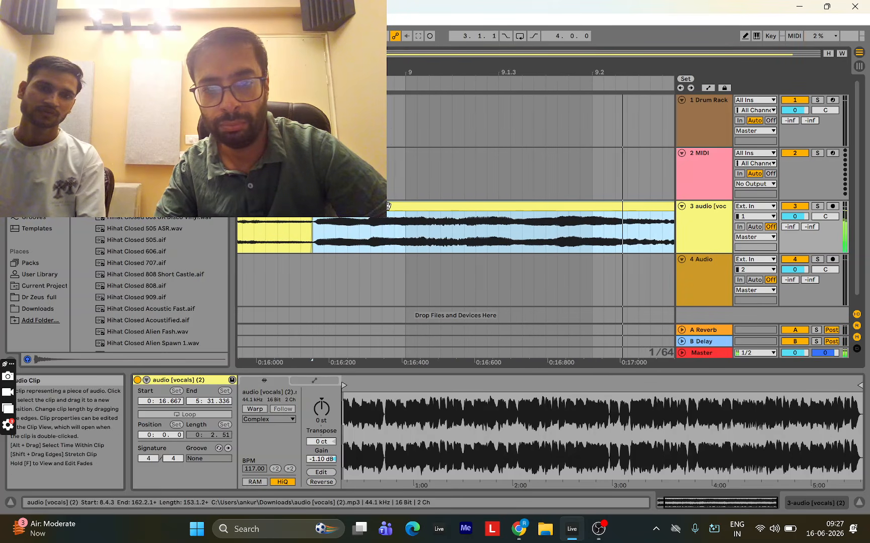
pyautogui.press('space')
pyautogui.moveTo(388, 207)
pyautogui.mouseDown()
pyautogui.moveTo(341, 213)
pyautogui.moveTo(369, 218)
pyautogui.moveTo(357, 220)
pyautogui.moveTo(392, 208)
pyautogui.moveTo(376, 208)
pyautogui.mouseUp()
pyautogui.press('space')
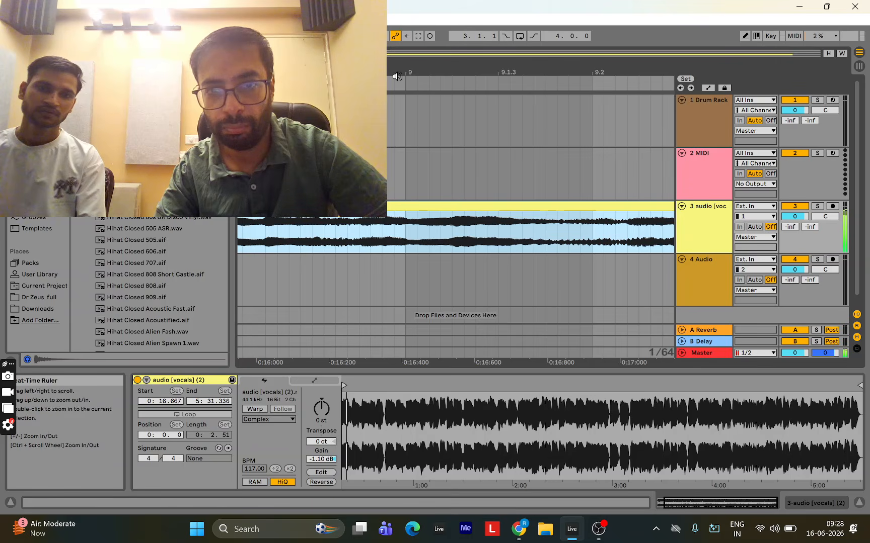
# Nudge the second vocal clip slightly earlier to start at about 8.3.3 and play it against the grid.
pyautogui.keyDown('ctrl'); pyautogui.scroll(-4, 397, 214); pyautogui.keyUp('ctrl')
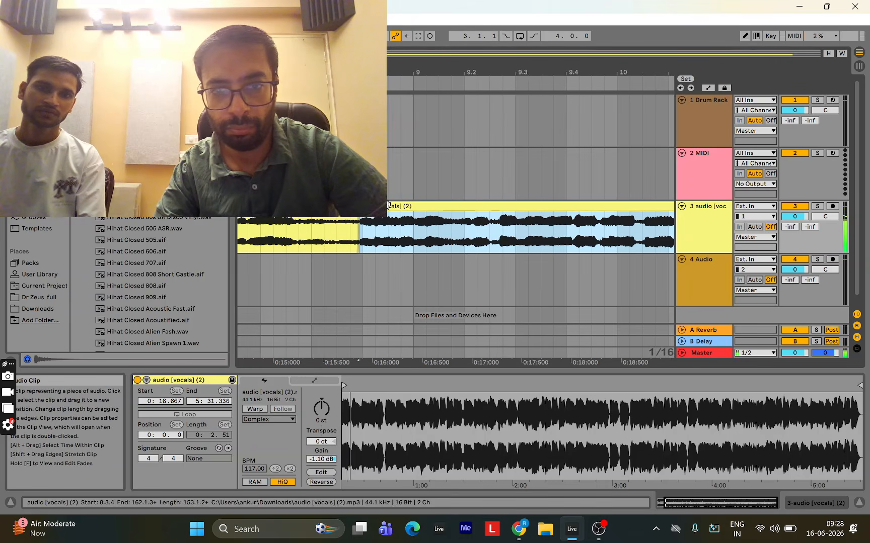
pyautogui.moveTo(390, 208); pyautogui.dragTo(381, 208)
pyautogui.press('space')
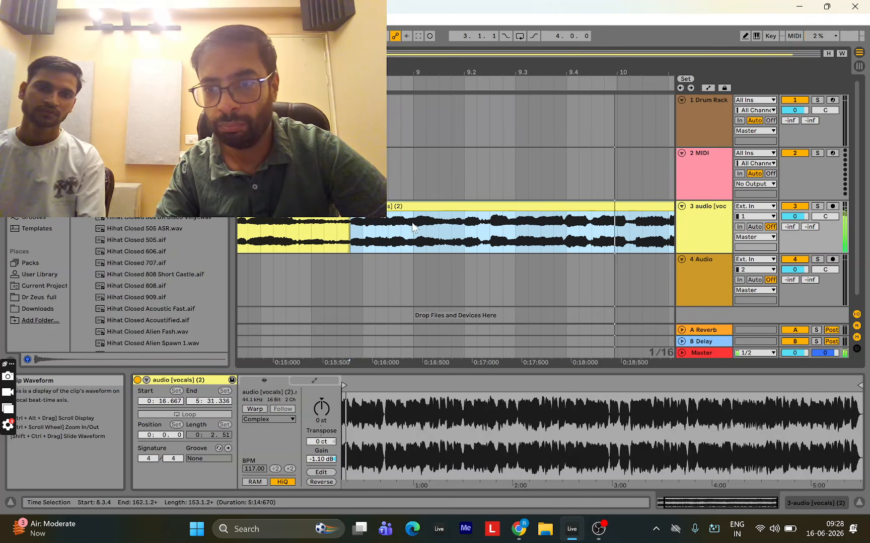
pyautogui.moveTo(482, 66); pyautogui.dragTo(427, 67)
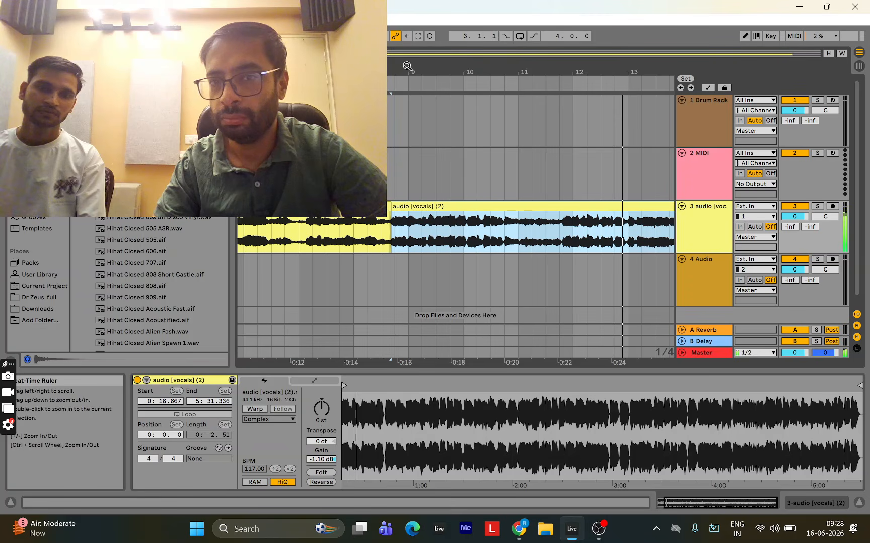
pyautogui.moveTo(428, 66); pyautogui.dragTo(427, 98)
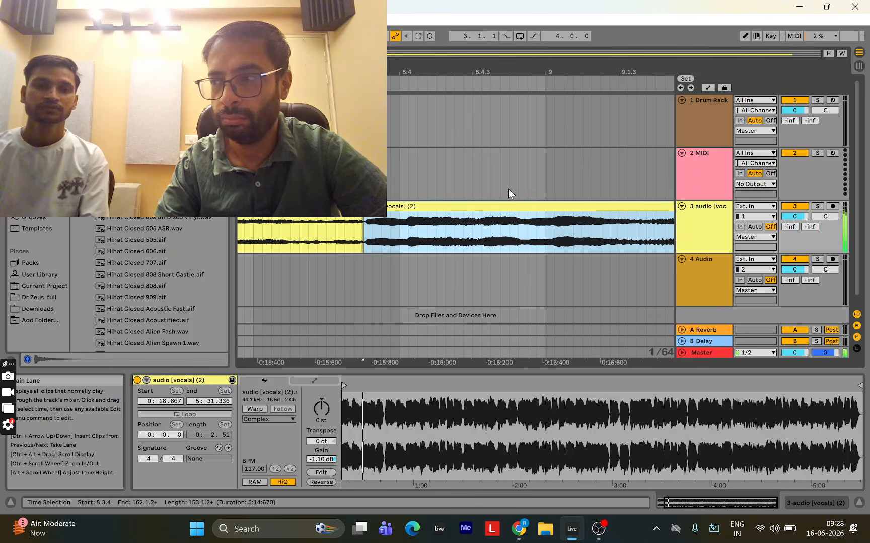
pyautogui.press('space')
pyautogui.moveTo(492, 207); pyautogui.dragTo(485, 207)
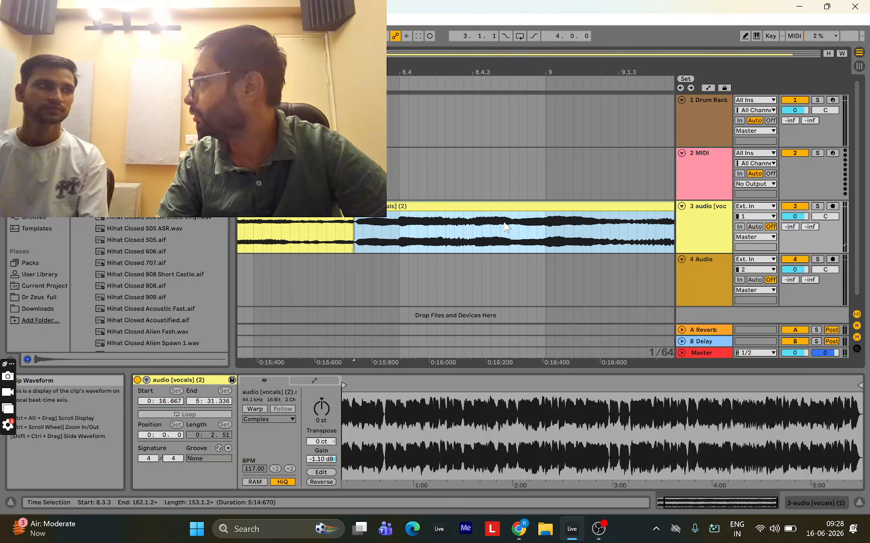
pyautogui.press('space')
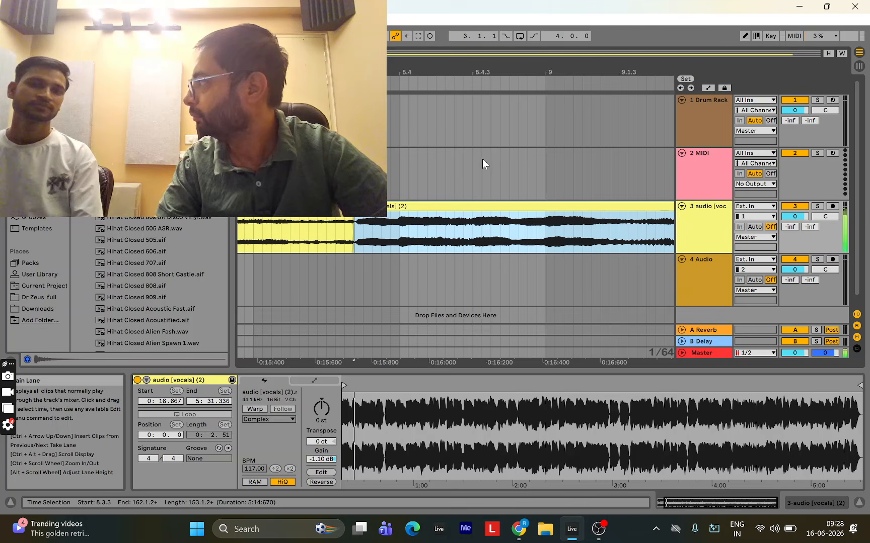
# Extend the start of the aligned vocal clip back to 1.1.1, covering the first piece, and play it.
pyautogui.moveTo(399, 72); pyautogui.dragTo(517, 21)
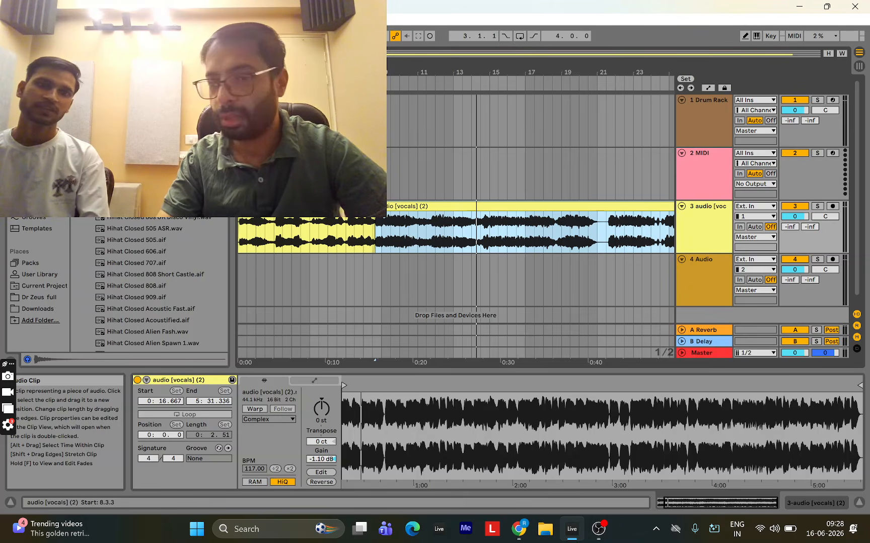
pyautogui.moveTo(375, 206); pyautogui.dragTo(265, 206)
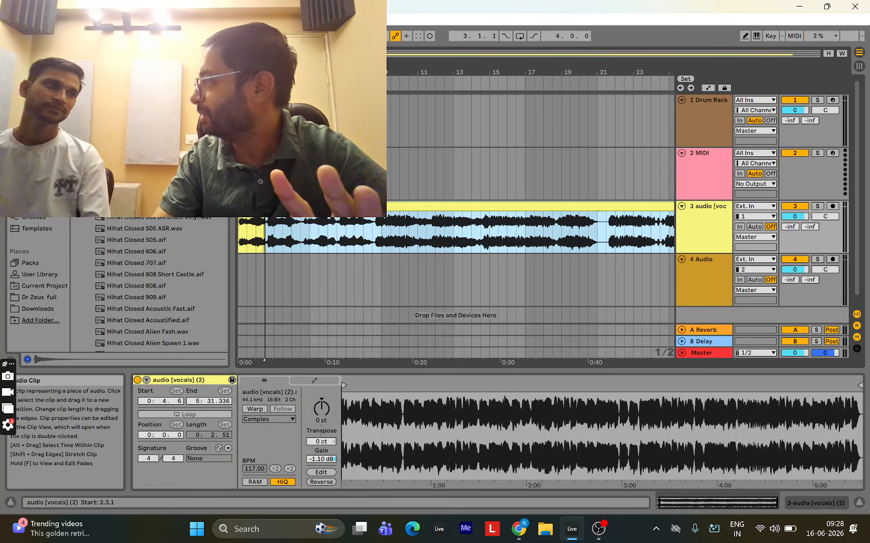
pyautogui.moveTo(305, 72); pyautogui.dragTo(304, 71)
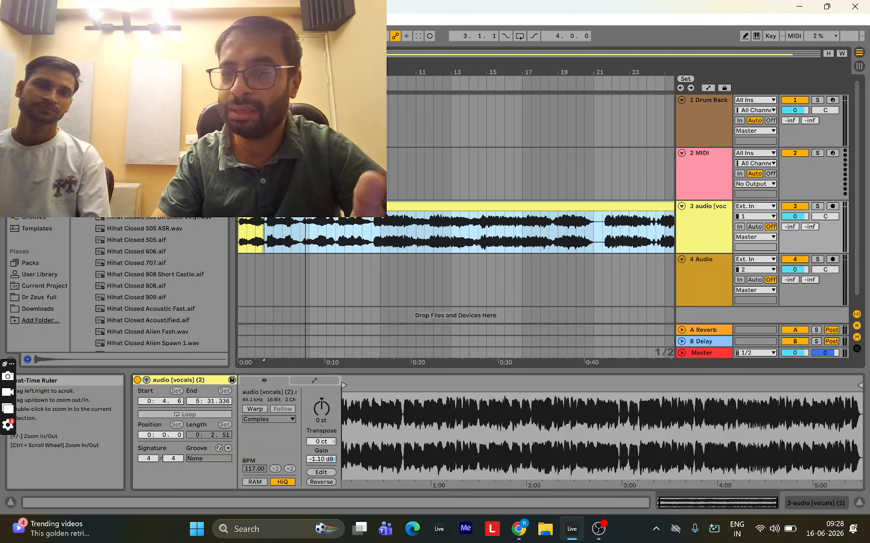
pyautogui.moveTo(264, 207); pyautogui.dragTo(238, 206)
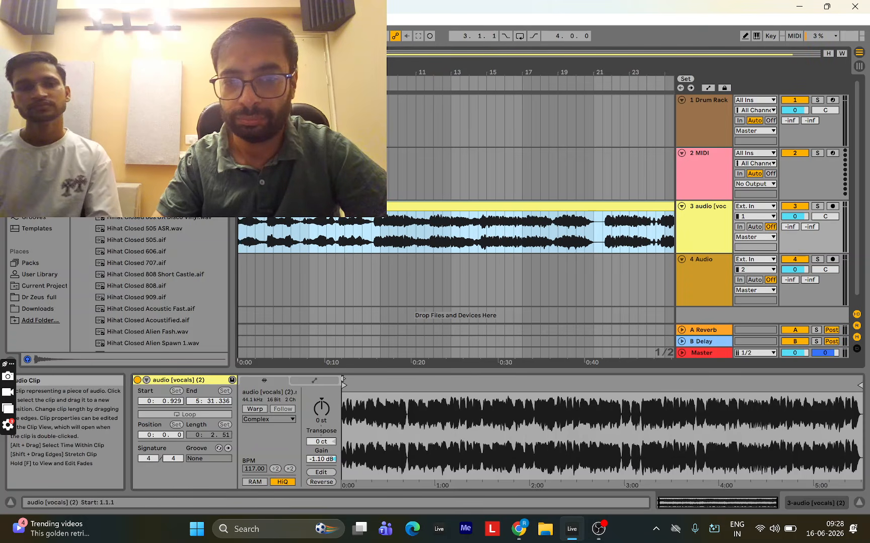
pyautogui.press('space')
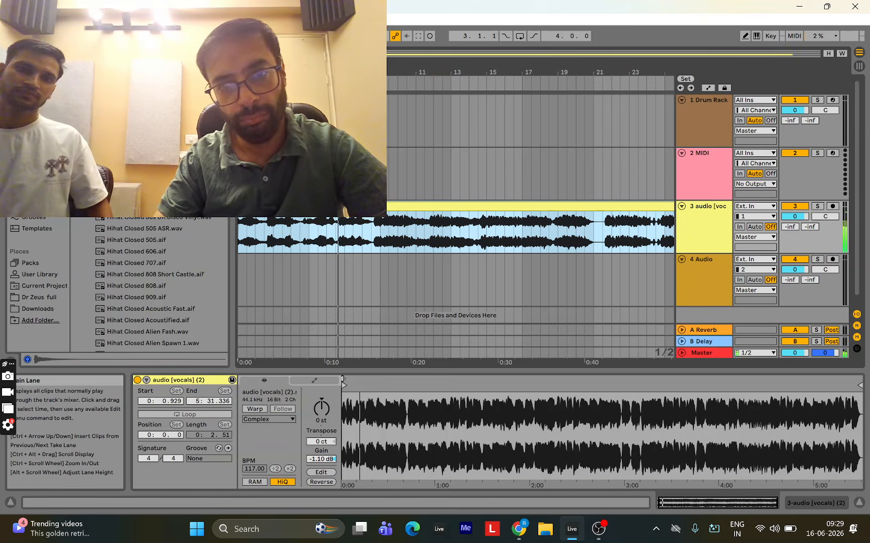
# Lower the vocal track's volume to -8.0 dB and play the vocals from the beginning.
pyautogui.moveTo(441, 72); pyautogui.dragTo(441, 36)
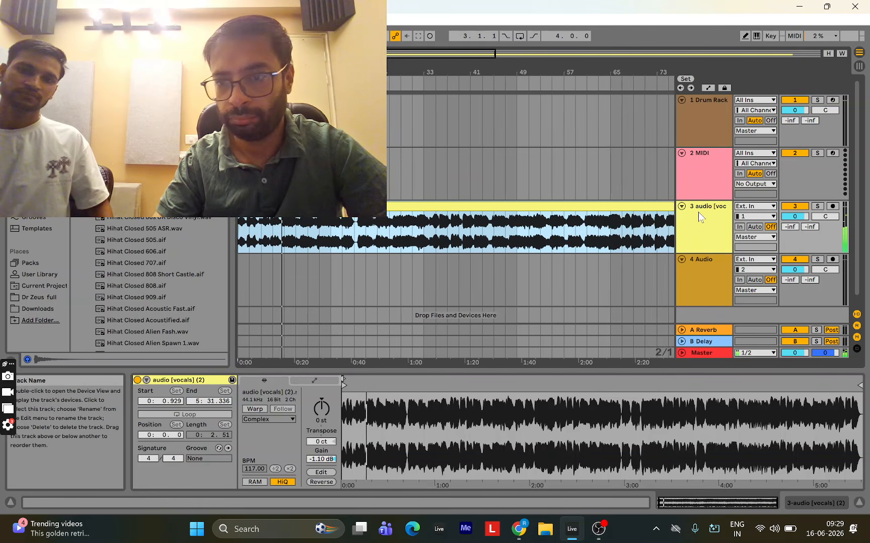
pyautogui.moveTo(795, 217); pyautogui.dragTo(794, 220)
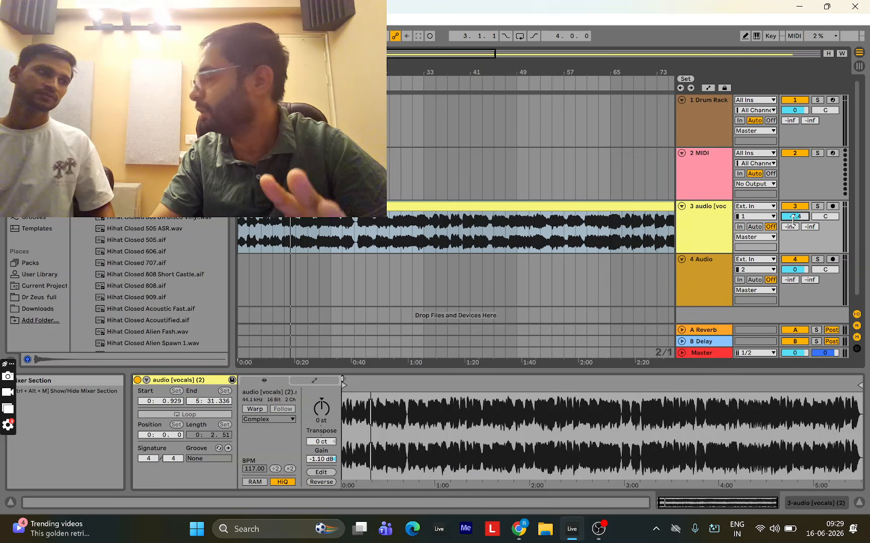
pyautogui.moveTo(793, 220); pyautogui.dragTo(804, 223)
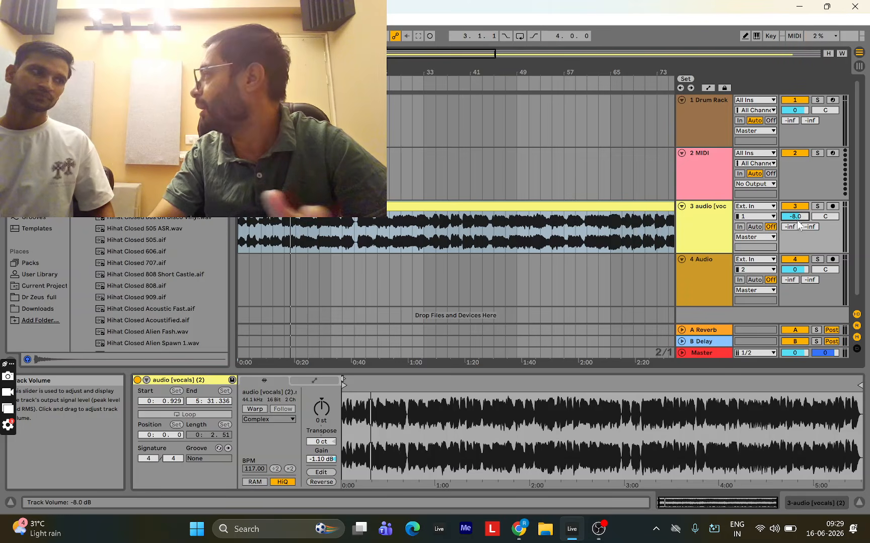
pyautogui.press('space')
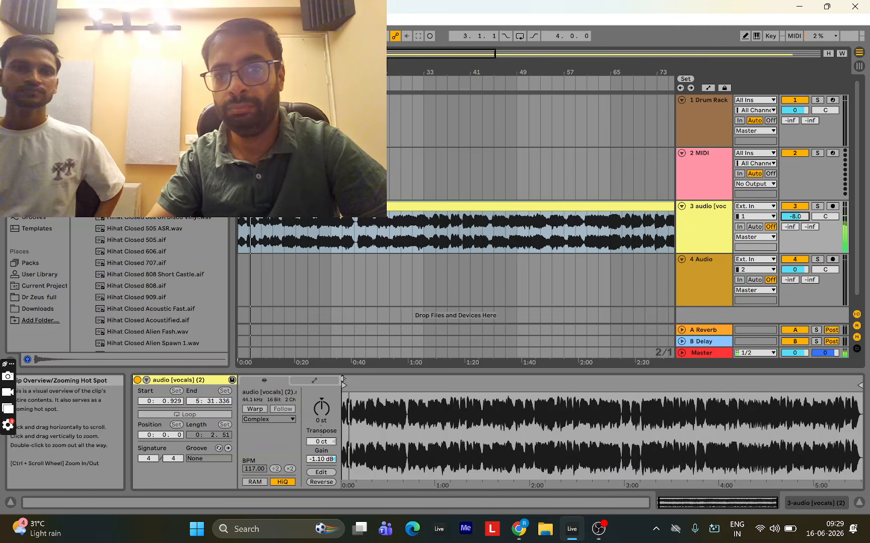
# Switch to the browser, play the "Angana Padharo MahaRani" Navratri remix with its volume raised, and listen to its early section up to about 0:35.
pyautogui.moveTo(297, 72); pyautogui.dragTo(297, 94)
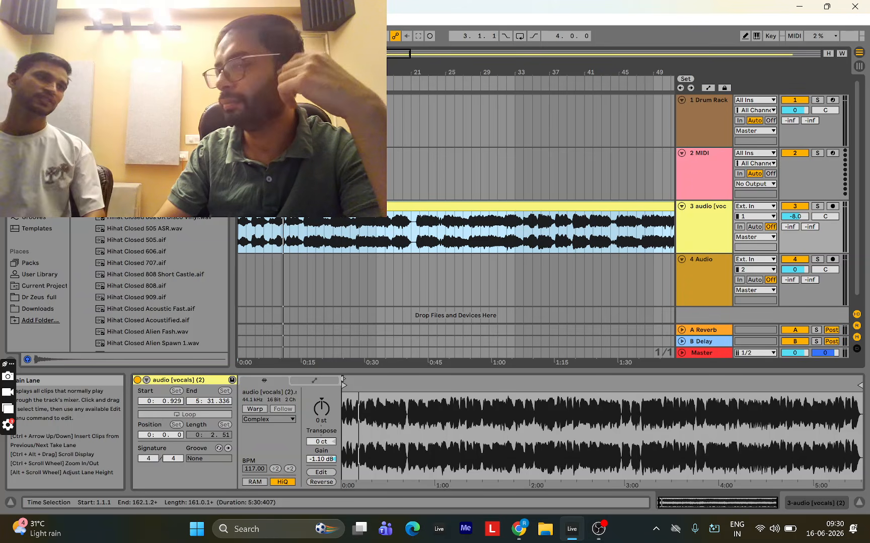
pyautogui.click(519, 529)
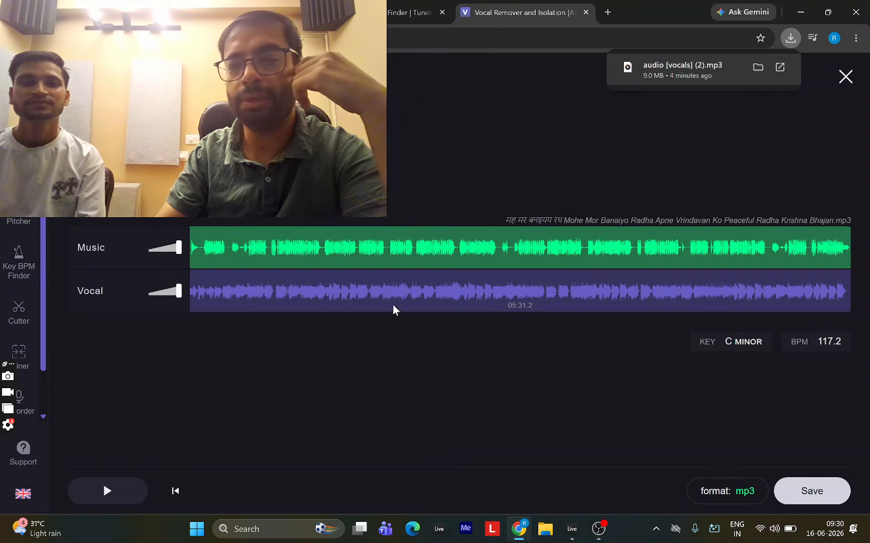
pyautogui.click(95, 12)
pyautogui.click(96, 12)
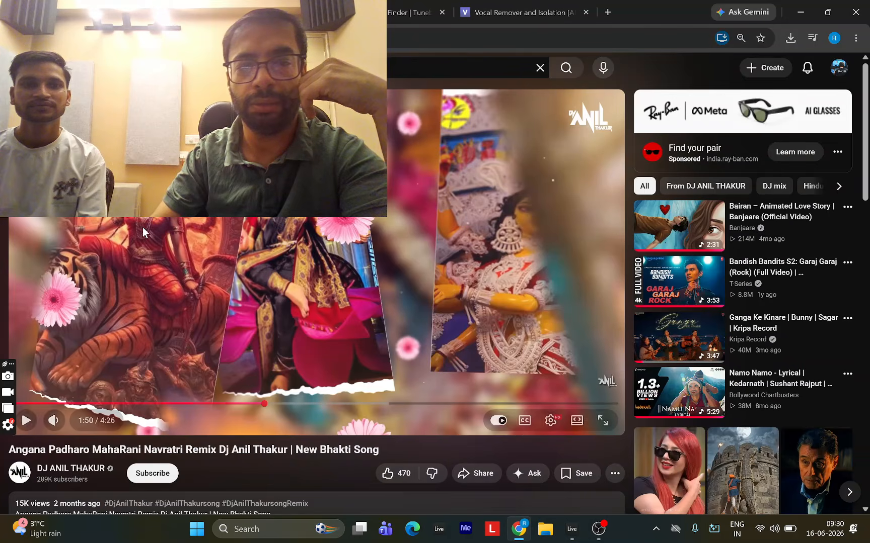
pyautogui.click(175, 255)
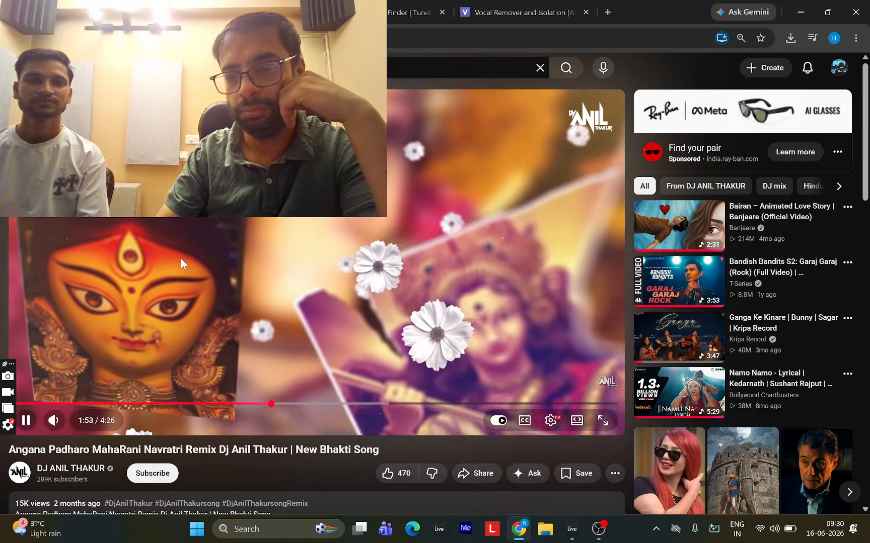
pyautogui.moveTo(56, 422)
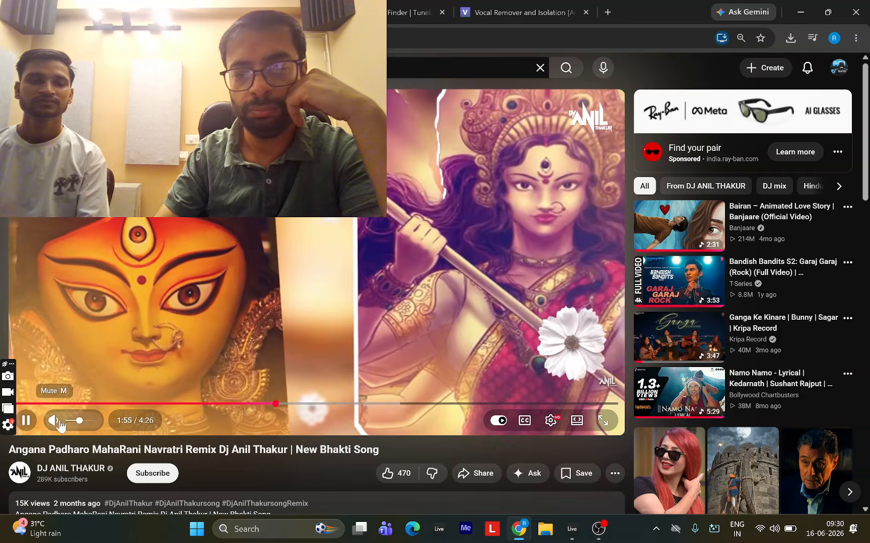
pyautogui.moveTo(79, 421); pyautogui.dragTo(88, 422)
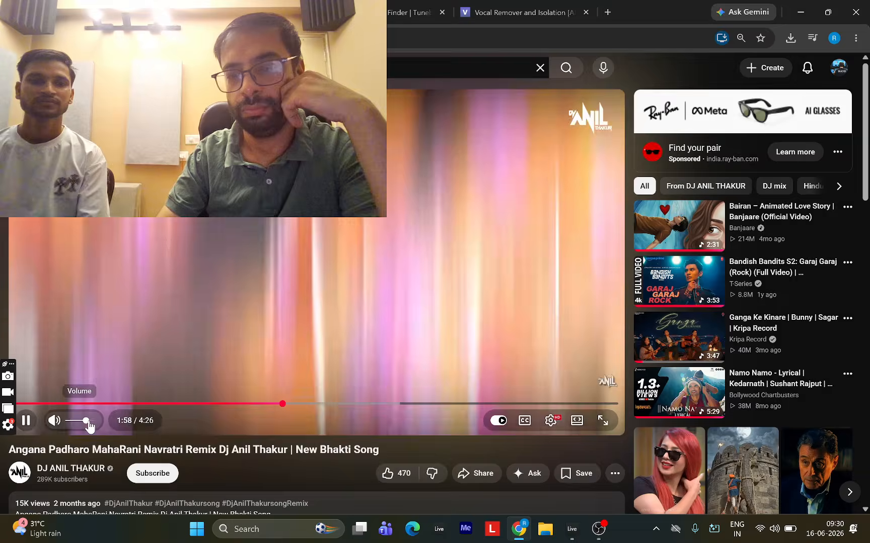
pyautogui.click(64, 404)
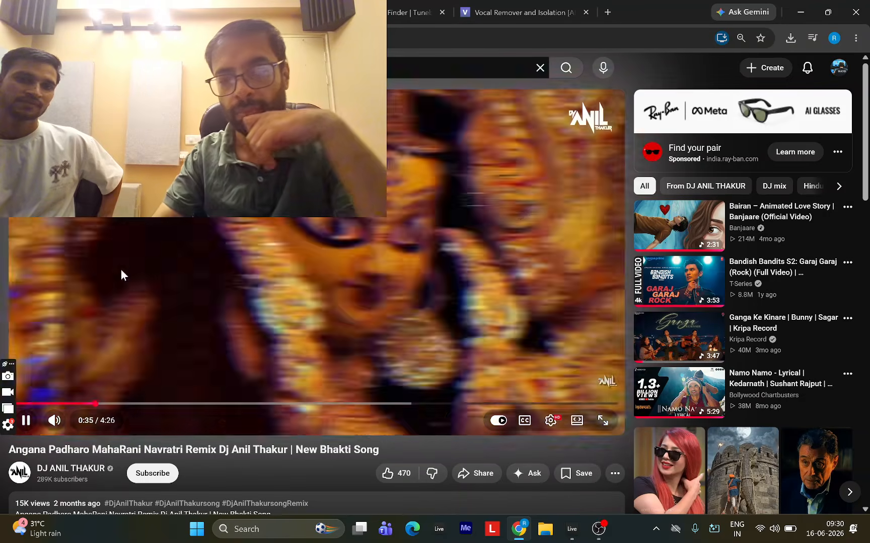
pyautogui.click(127, 269)
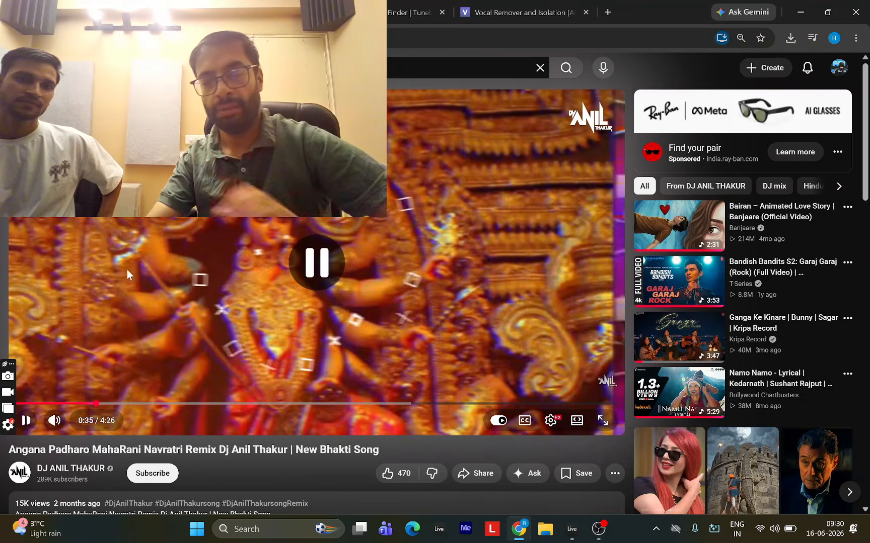
# Switch back to Ableton Live and delete the old Drum Rack track and the empty MIDI track.
pyautogui.click(572, 529)
pyautogui.click(706, 129)
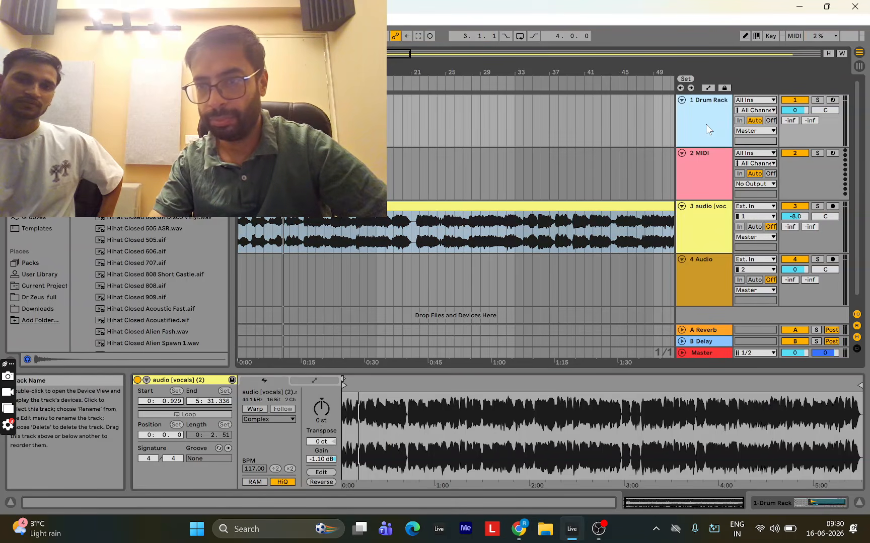
pyautogui.click(706, 125)
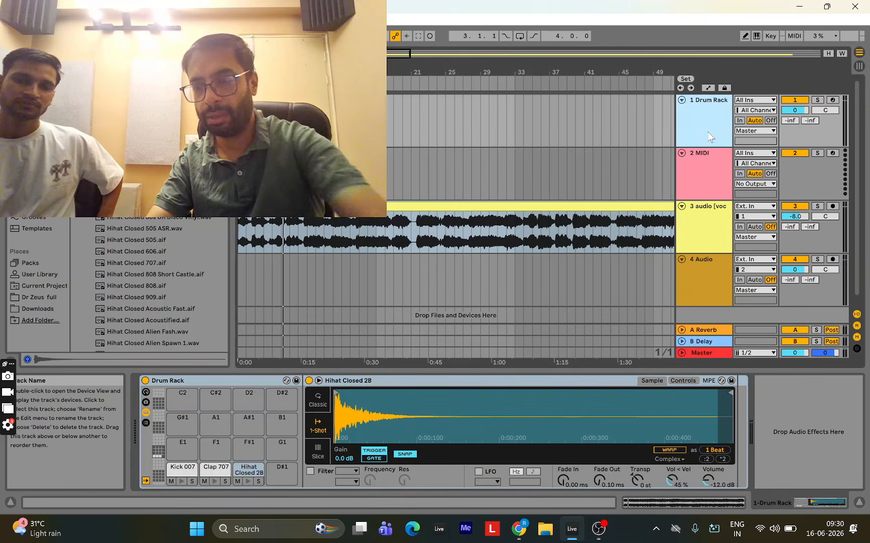
pyautogui.press('Delete')
pyautogui.press('Delete')
# Insert a new MIDI track above the vocal track, load an empty Drum Rack on it and show the drum sample categories in the browser.
pyautogui.rightClick(700, 120)
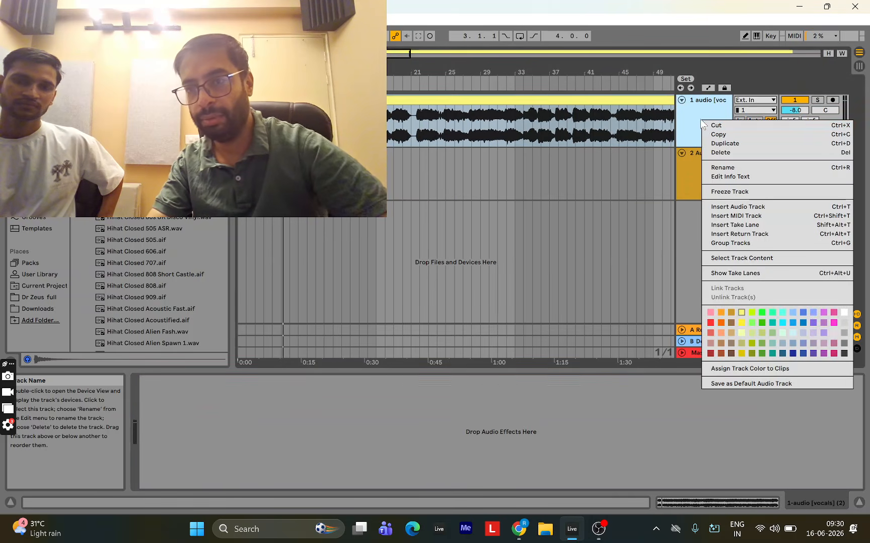
pyautogui.click(734, 215)
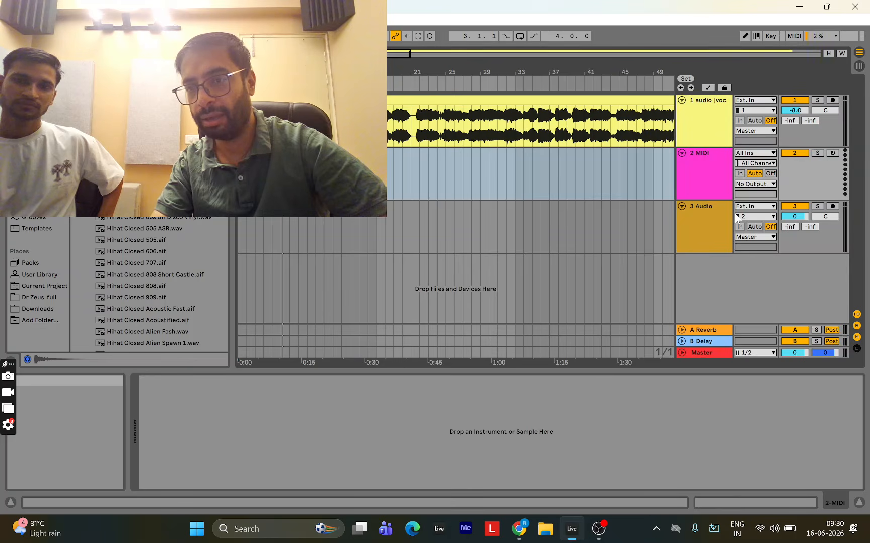
pyautogui.hotkey('ctrl', 'z')
pyautogui.hotkey('ctrl', 'z')
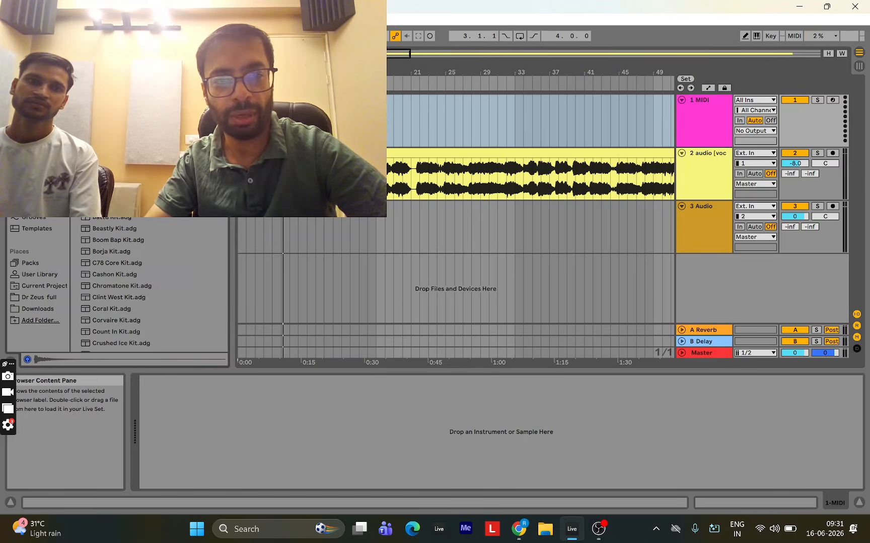
pyautogui.doubleClick(107, 91)
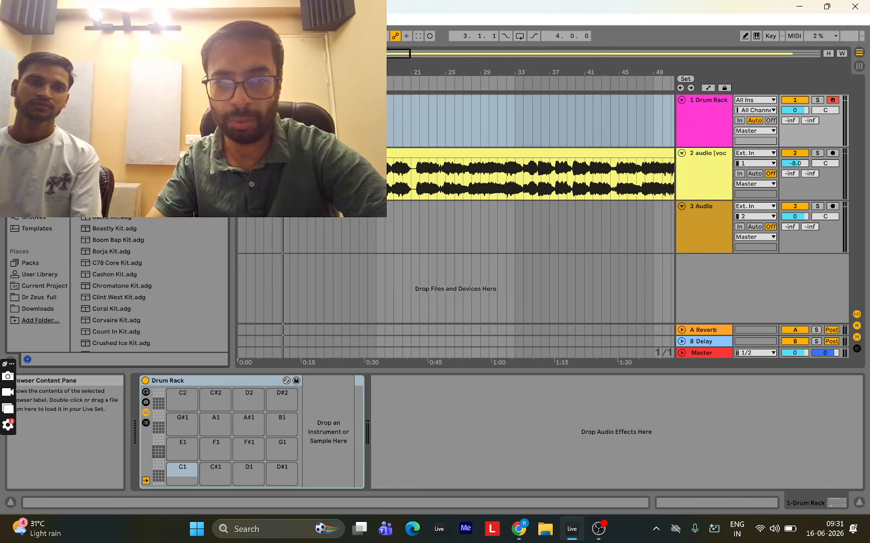
pyautogui.click(77, 91)
pyautogui.click(82, 160)
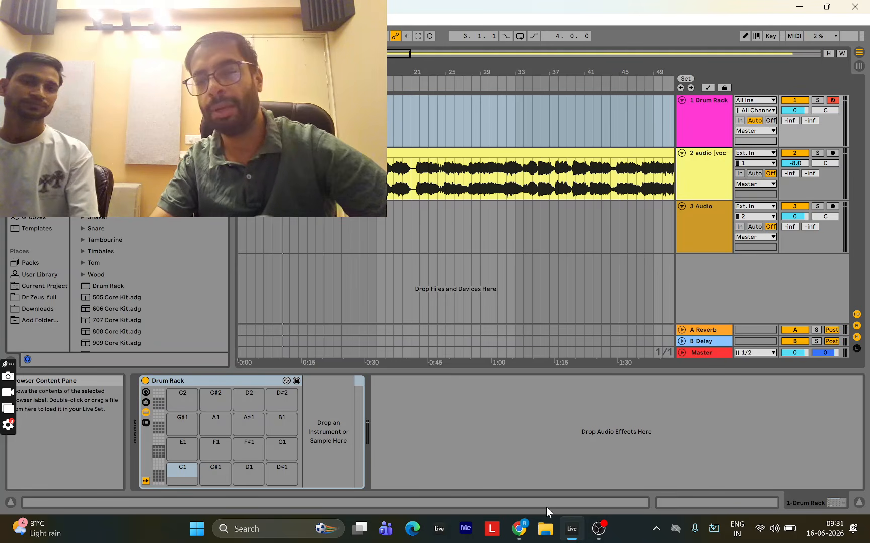
# Switch to the browser and listen to the beat of the reference remix from 0:35 and again around 1:10.
pyautogui.click(518, 528)
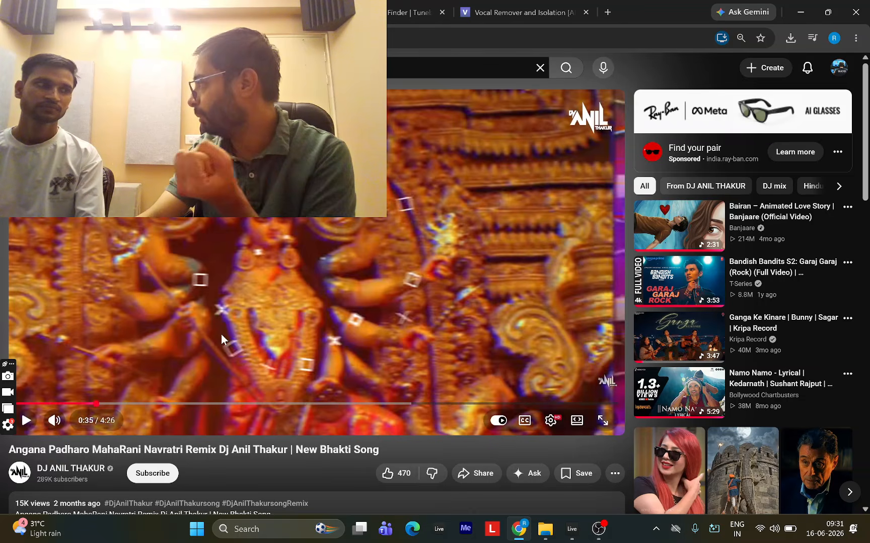
pyautogui.click(89, 360)
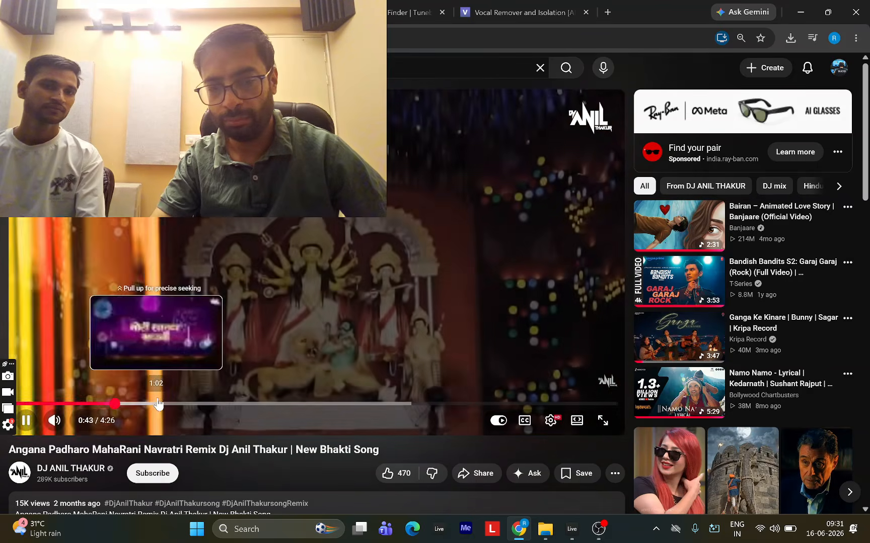
pyautogui.click(167, 404)
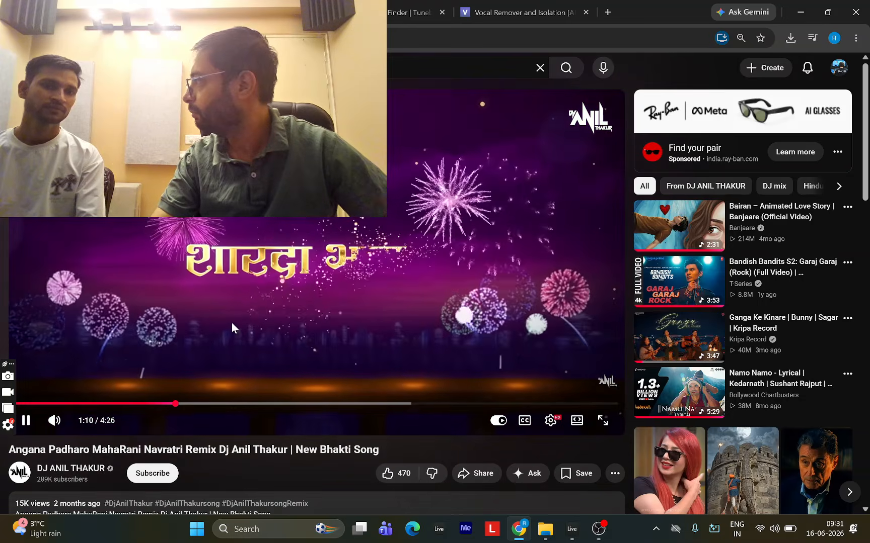
pyautogui.click(241, 313)
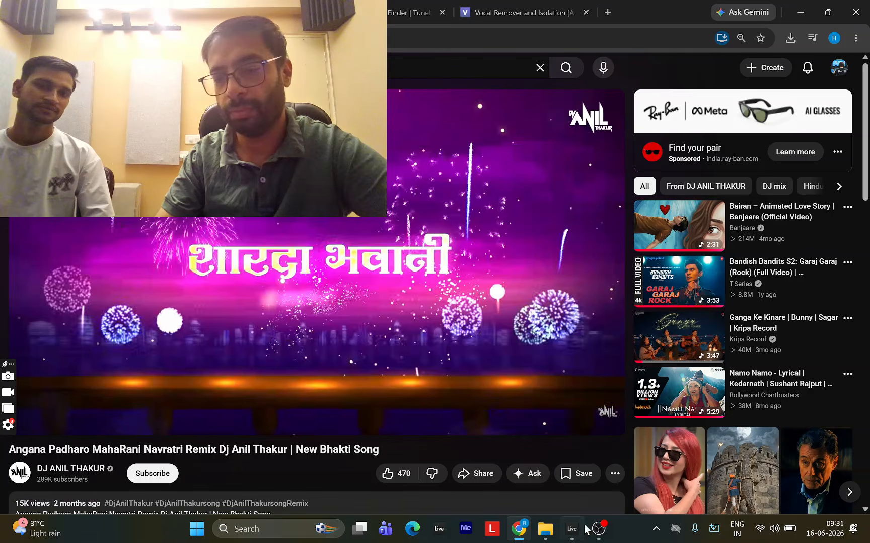
pyautogui.click(571, 534)
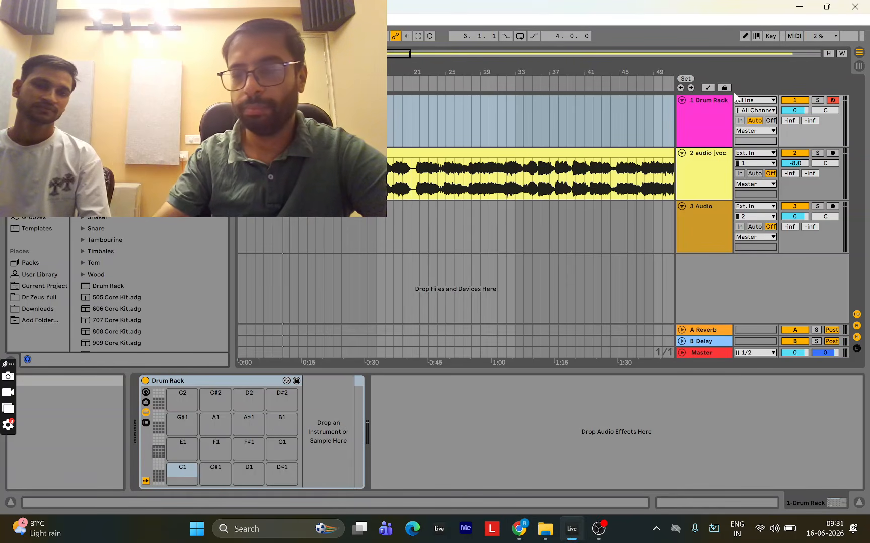
pyautogui.click(513, 537)
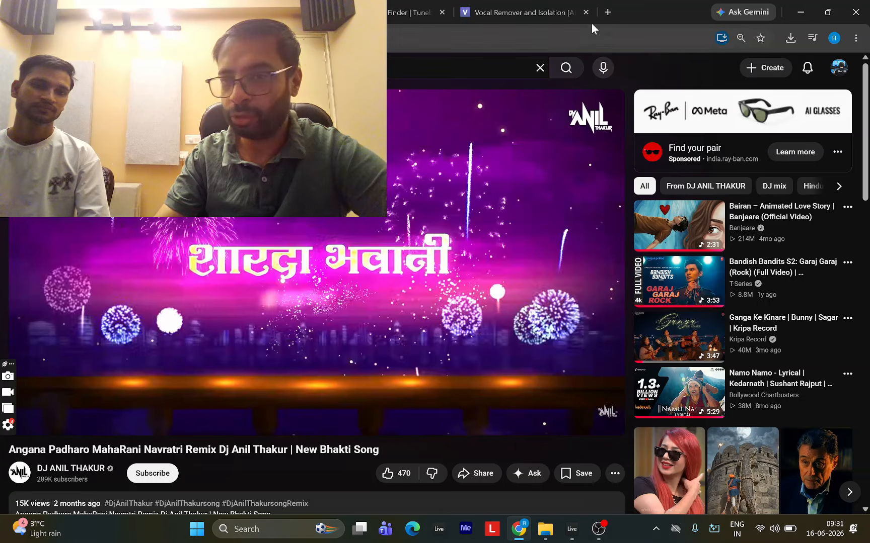
pyautogui.click(612, 16)
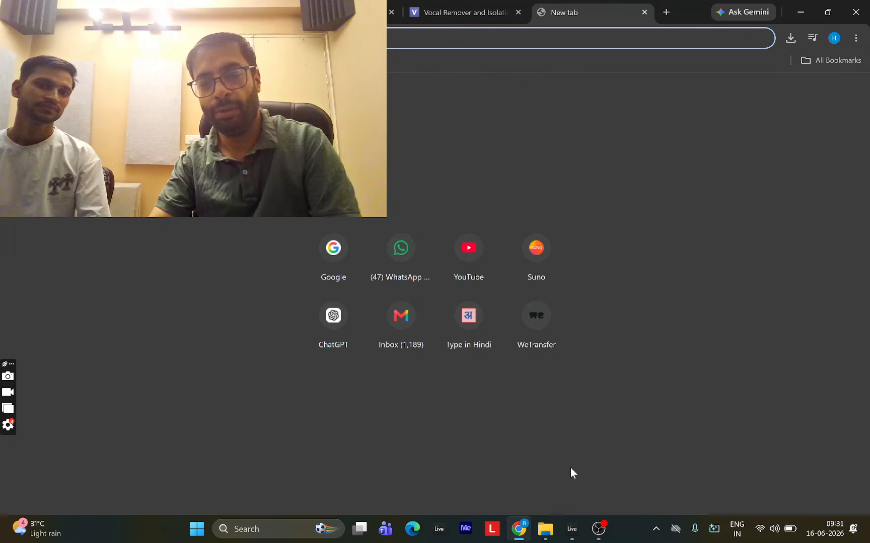
# Switch to Ableton Live, expand the Kick sample category and audition the kicks from Kick 70s 3 to Kick 606.
pyautogui.click(577, 528)
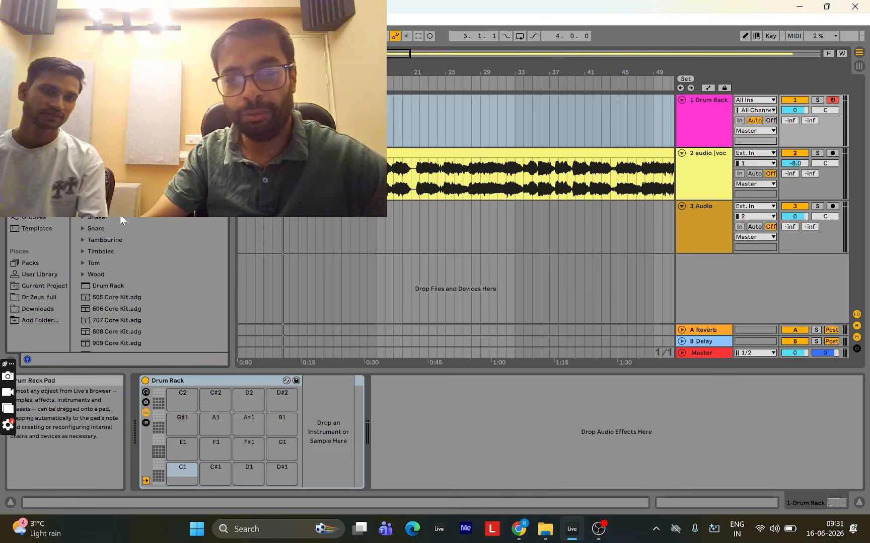
pyautogui.click(83, 171)
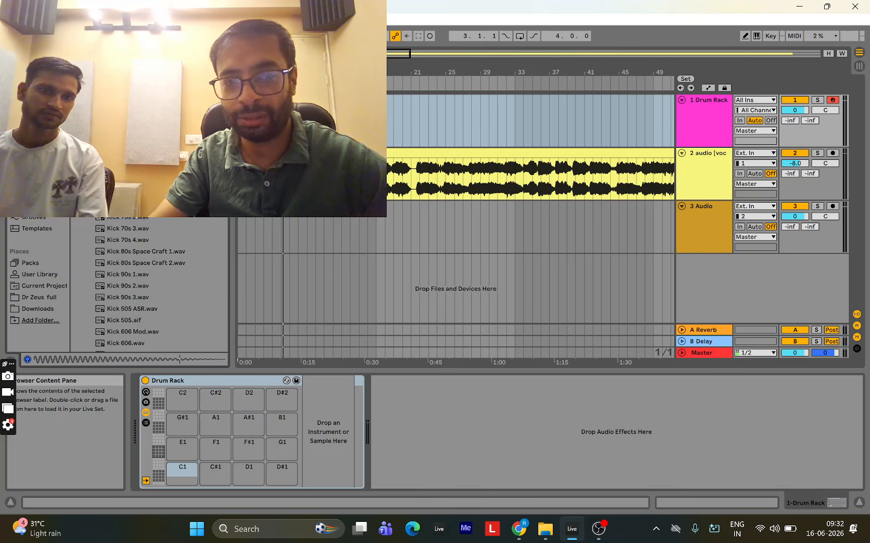
pyautogui.click(143, 231)
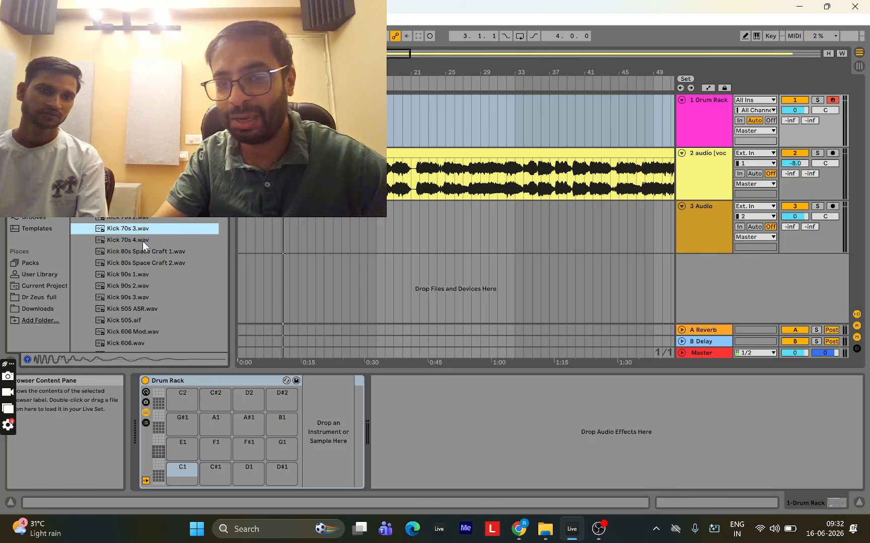
pyautogui.click(143, 241)
pyautogui.click(144, 254)
pyautogui.click(146, 263)
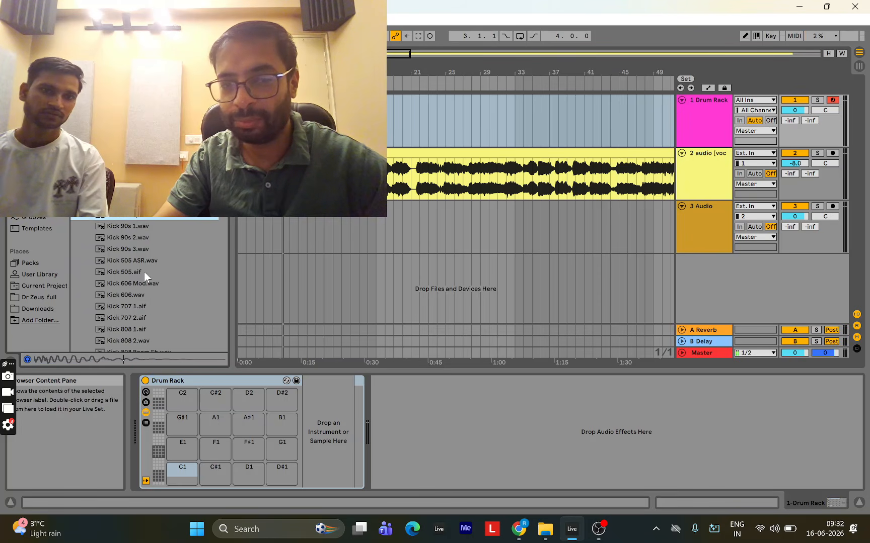
pyautogui.scroll(-2, 145, 242)
pyautogui.click(144, 204)
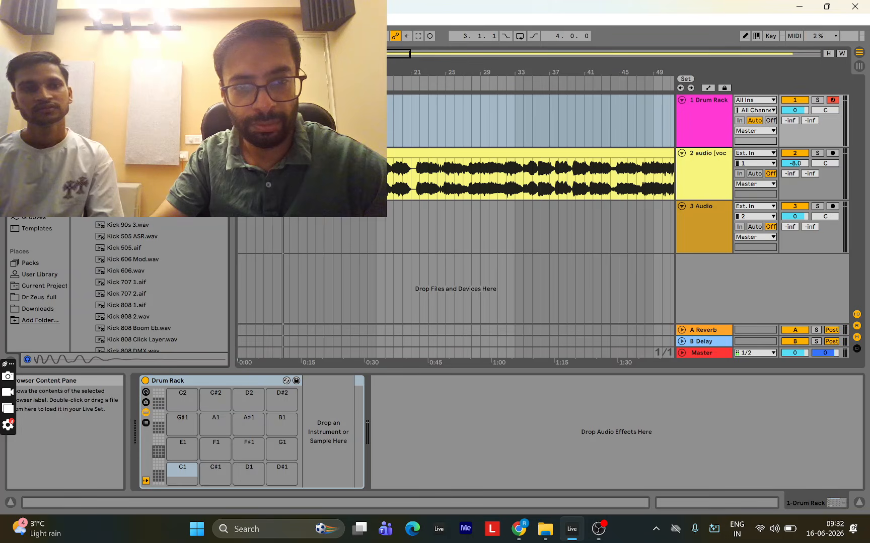
pyautogui.click(140, 216)
pyautogui.click(139, 227)
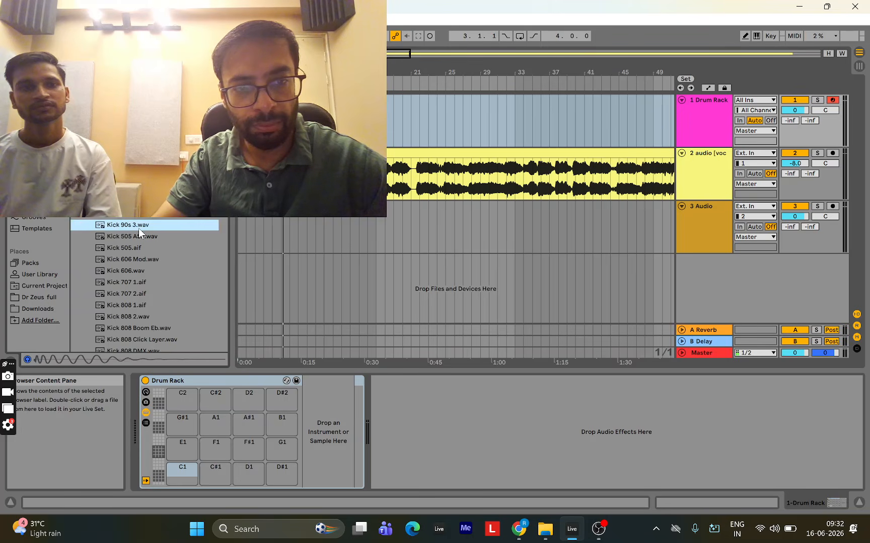
pyautogui.click(139, 237)
pyautogui.click(142, 248)
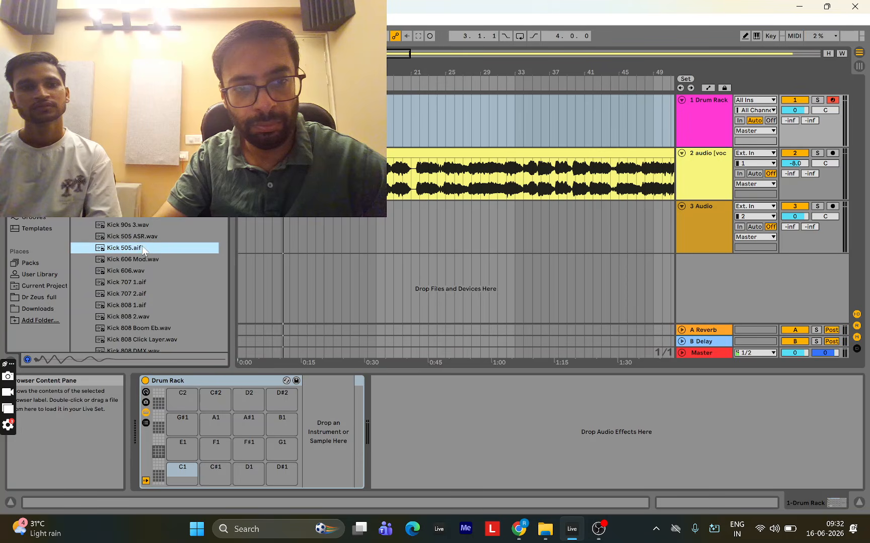
pyautogui.click(145, 258)
pyautogui.click(144, 275)
pyautogui.scroll(-2, 145, 285)
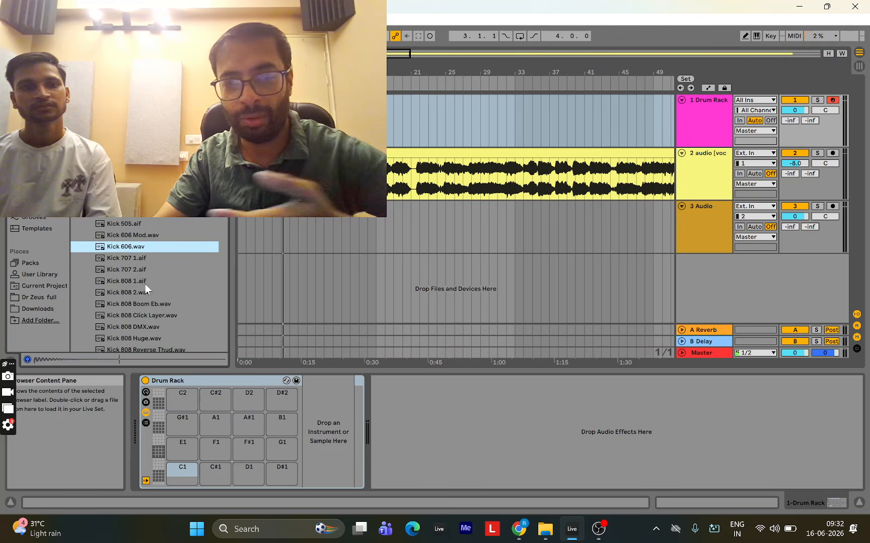
# Audition the kick samples from Kick 707 1 through Kick 808 Reverse Thud, replaying Kick 808 Huge.
pyautogui.click(141, 234)
pyautogui.click(141, 246)
pyautogui.click(147, 256)
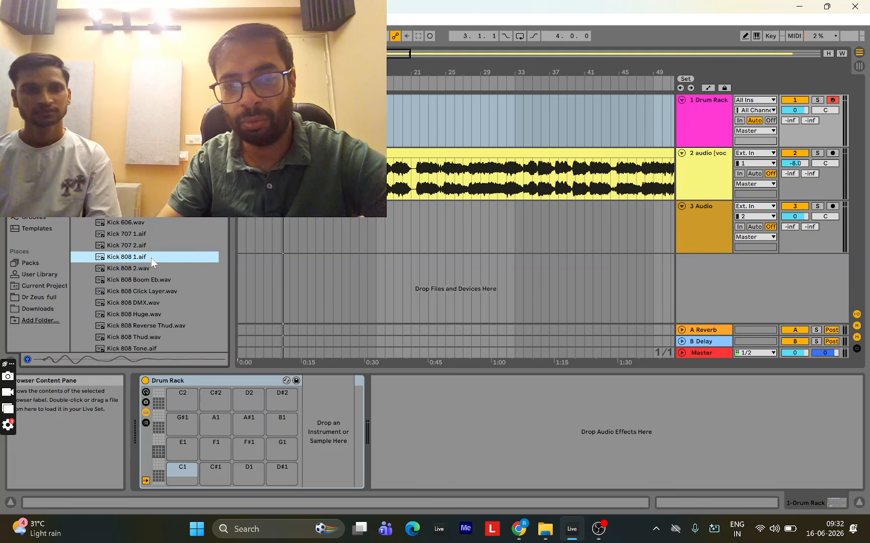
pyautogui.click(155, 268)
pyautogui.click(159, 279)
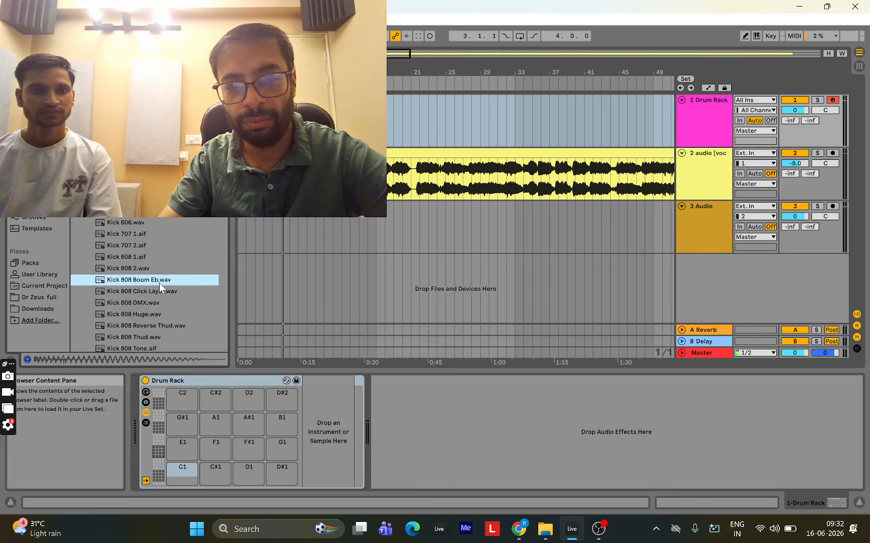
pyautogui.click(159, 291)
pyautogui.click(155, 303)
pyautogui.scroll(-3, 154, 306)
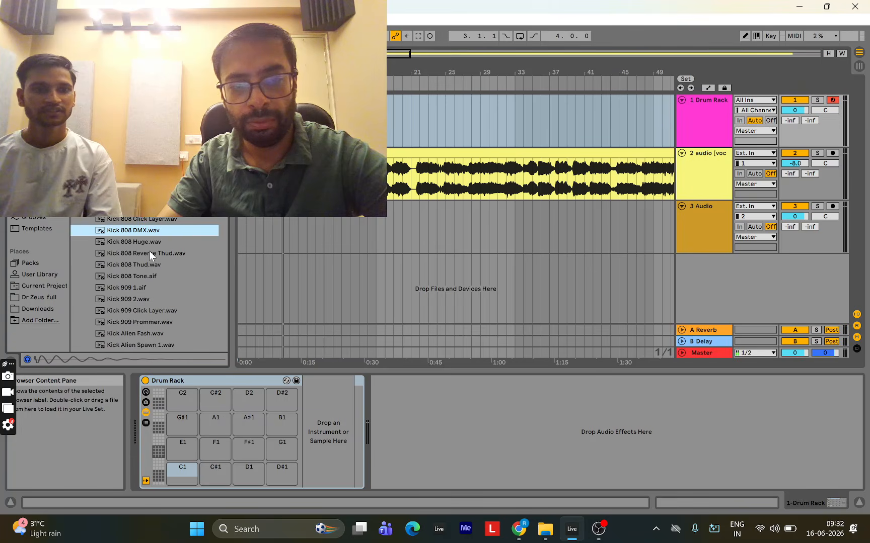
pyautogui.click(149, 243)
pyautogui.click(150, 254)
pyautogui.click(146, 242)
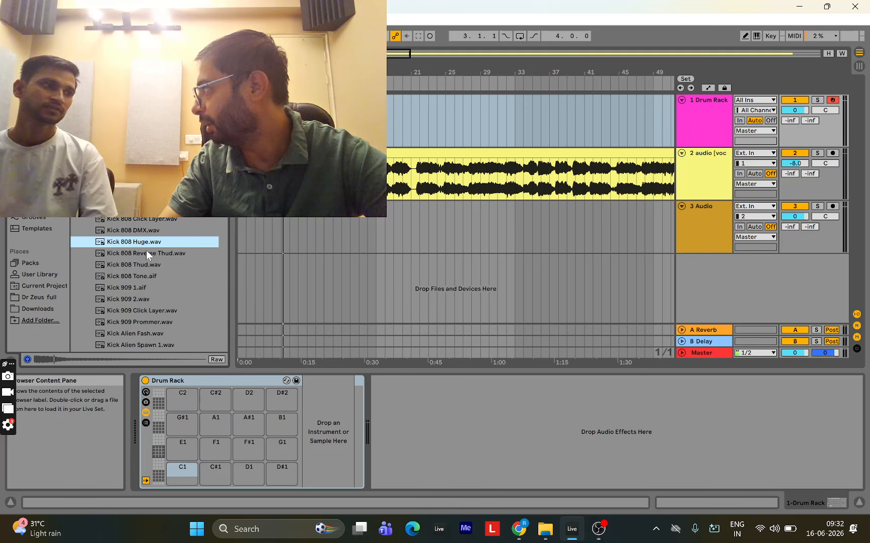
# Audition Kick 808 Thud.wav and load it onto the Drum Rack's C1 pad.
pyautogui.scroll(-2, 146, 242)
pyautogui.click(144, 228)
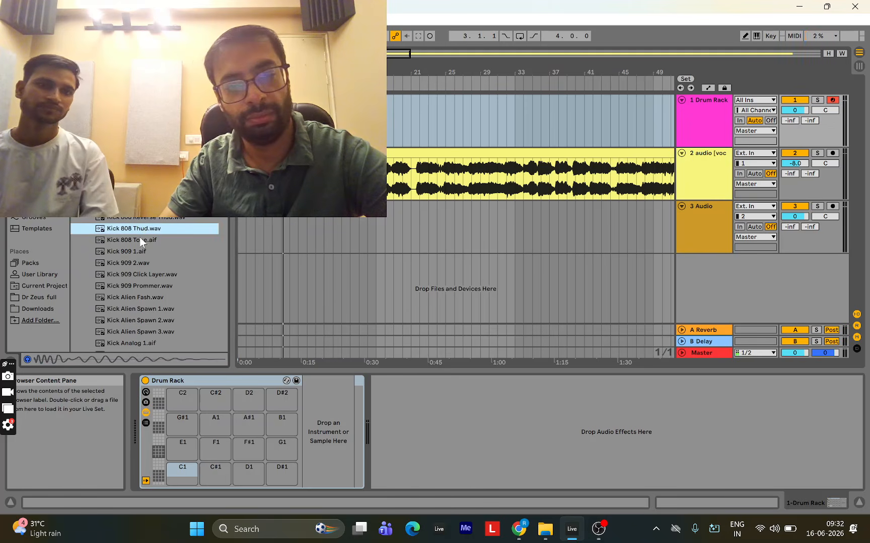
pyautogui.moveTo(139, 230); pyautogui.dragTo(183, 472)
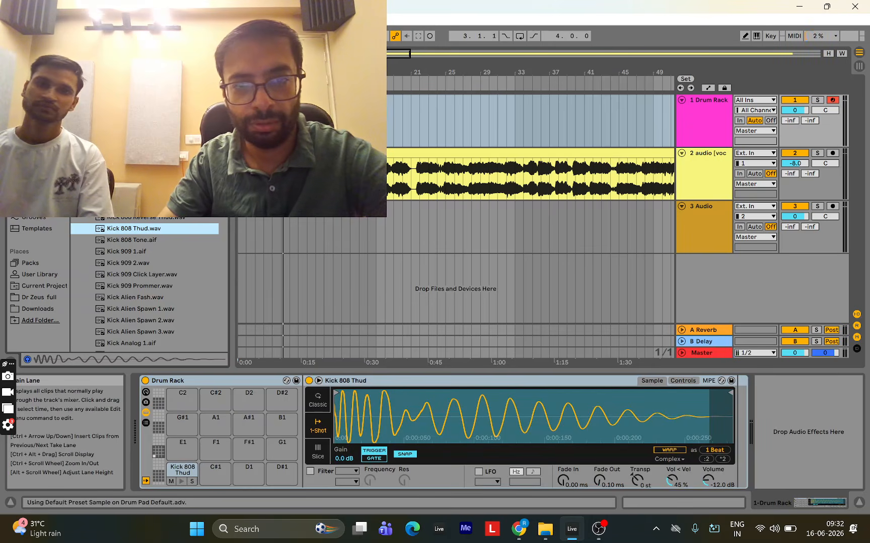
# Select the 16-bar range from 1.1.1 to 17.1.1 on the Drum Rack track.
pyautogui.click(272, 121)
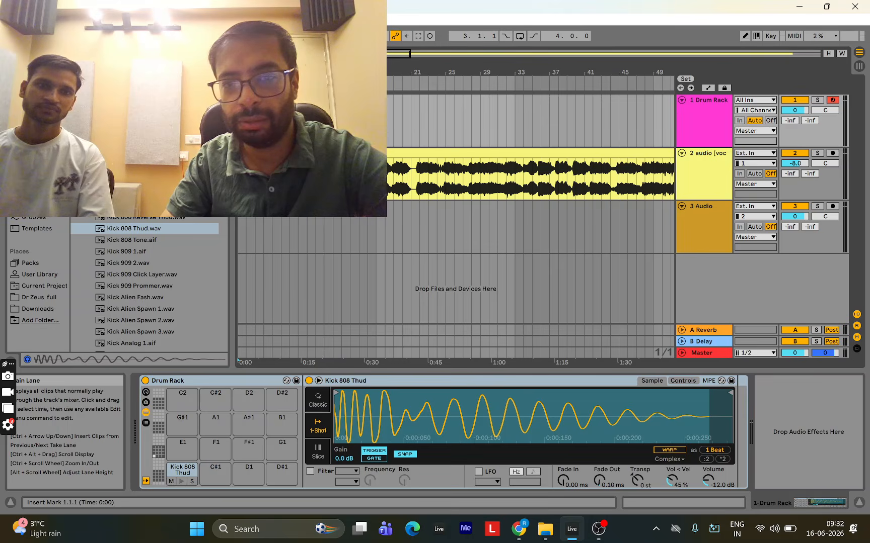
pyautogui.click(370, 361)
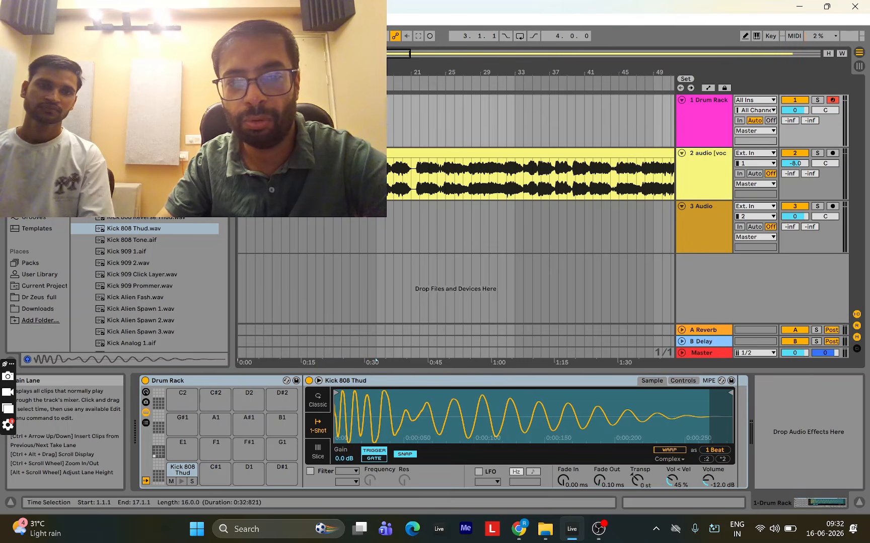
pyautogui.rightClick(298, 231)
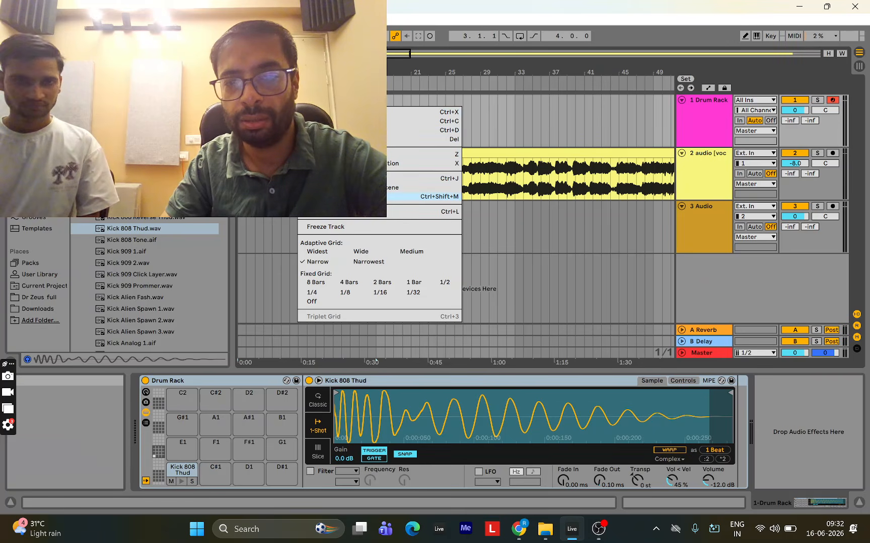
pyautogui.click(352, 54)
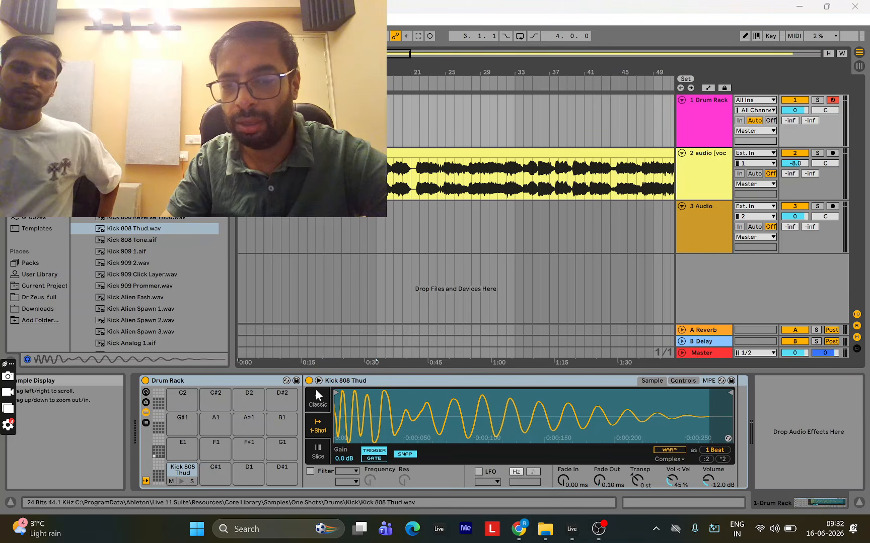
# Switch to the browser and listen to the reference remix from 1:11, restart it from the beginning and pause at 0:13.
pyautogui.click(518, 529)
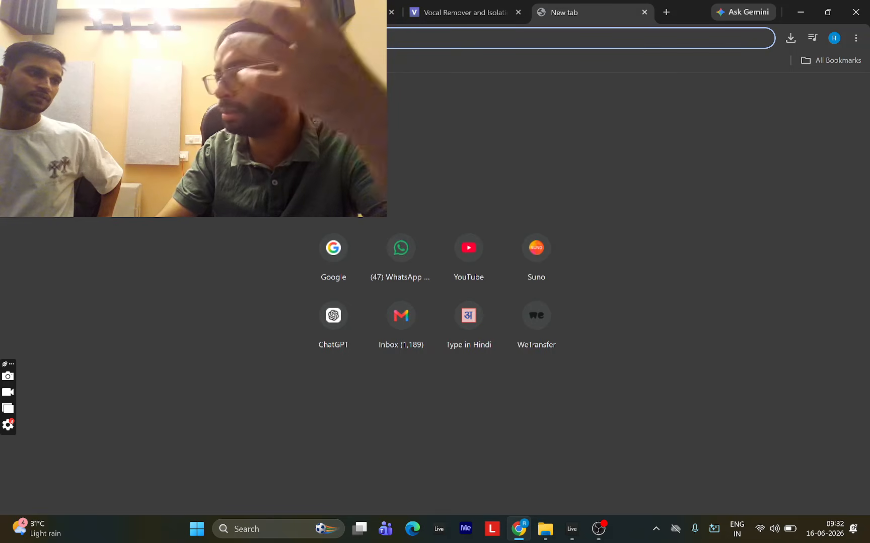
pyautogui.click(221, 12)
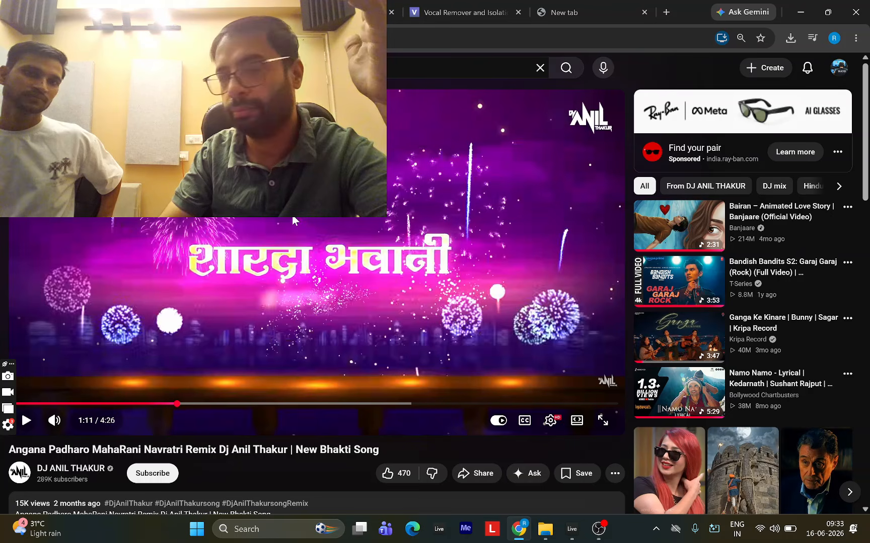
pyautogui.click(219, 282)
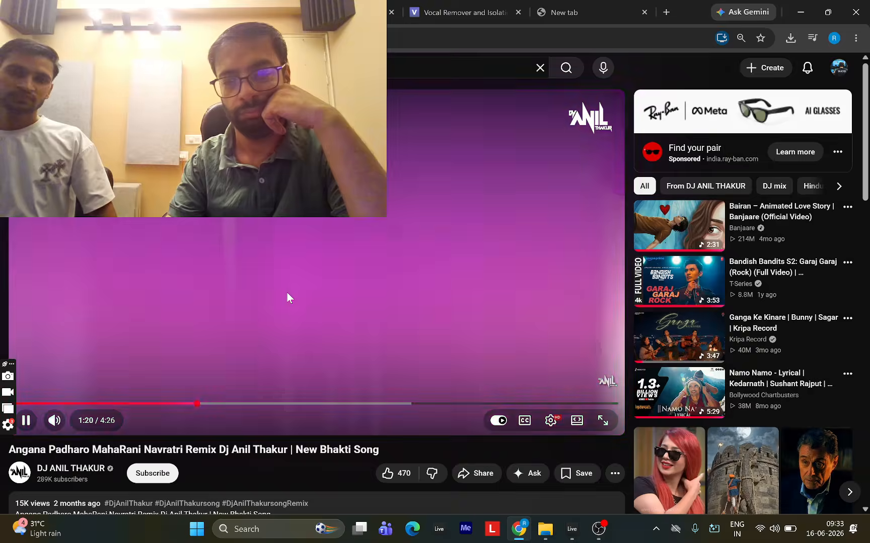
pyautogui.moveTo(201, 404); pyautogui.dragTo(2, 443)
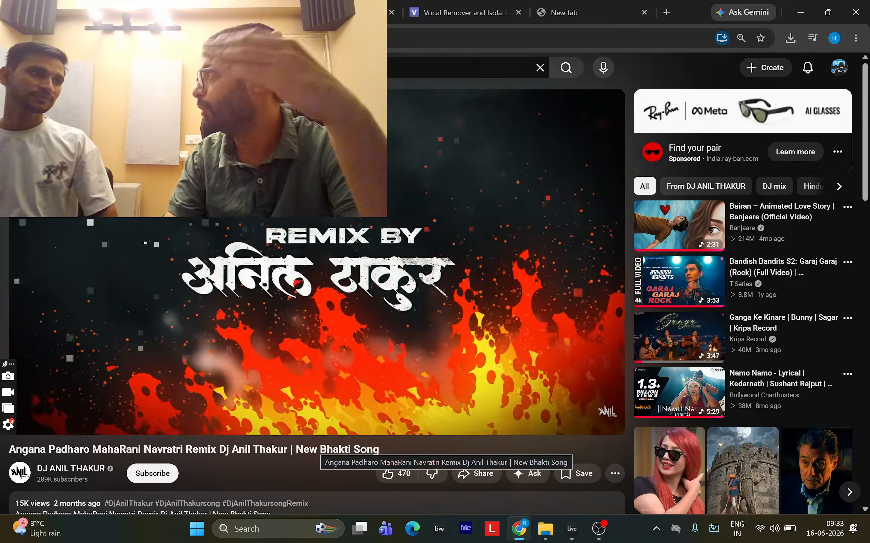
pyautogui.press('space')
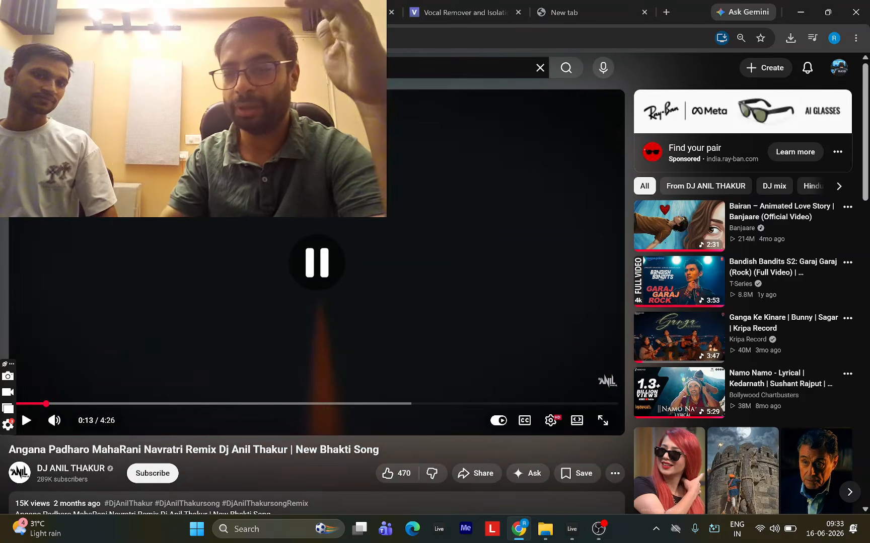
# Continue listening to the reference remix in the browser from 0:13 and pause it at 0:24.
pyautogui.click(574, 530)
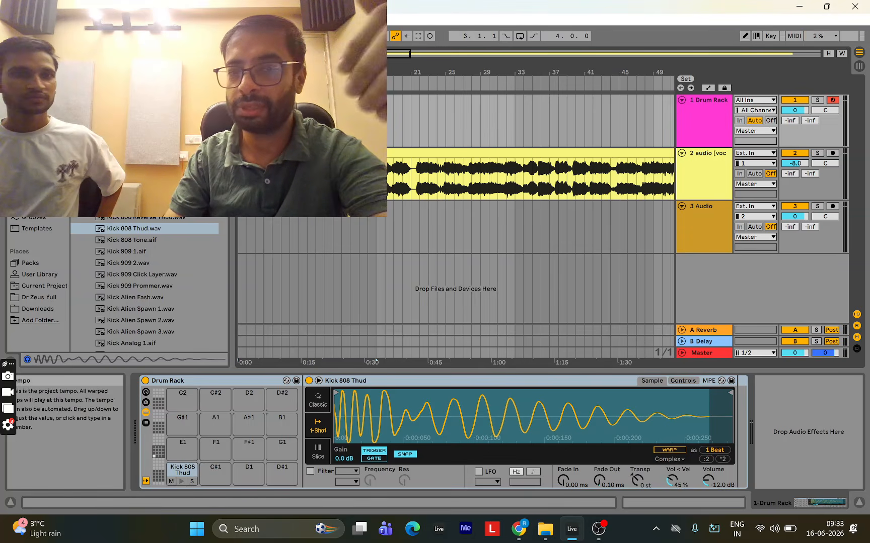
pyautogui.moveTo(520, 532)
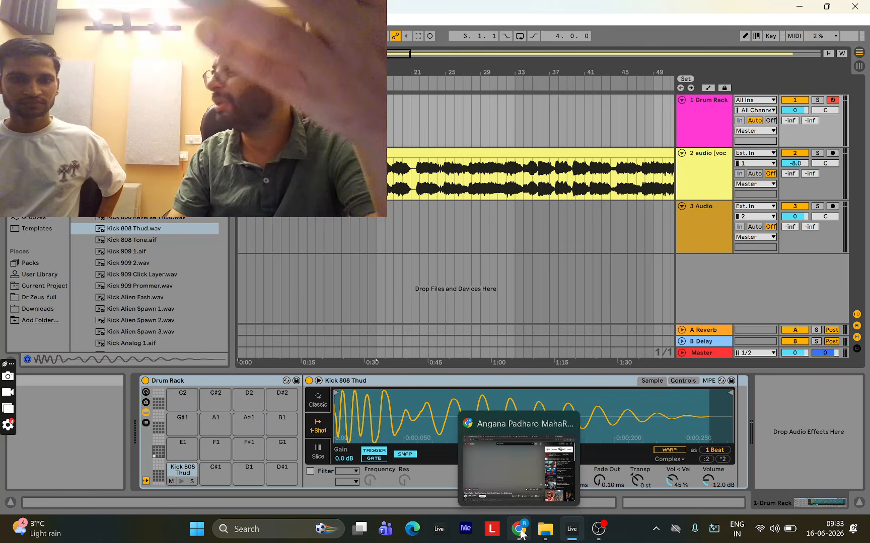
pyautogui.click(521, 532)
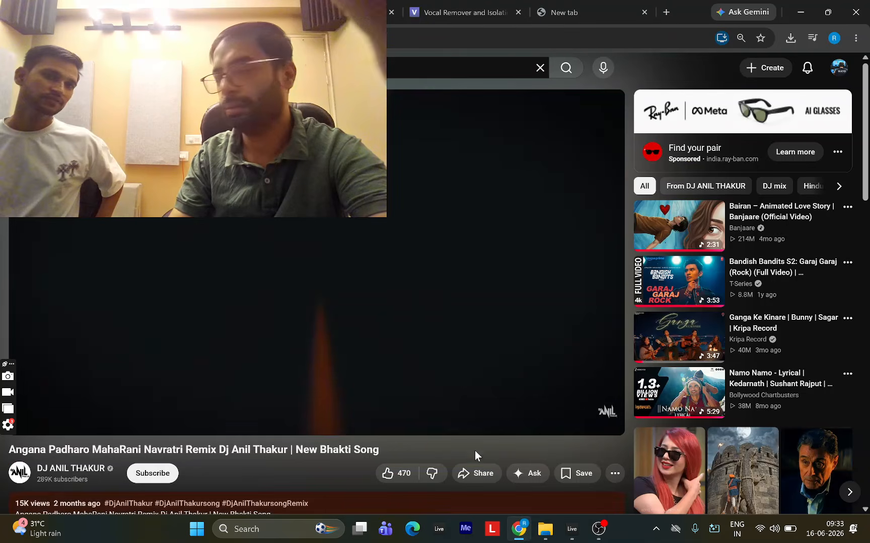
pyautogui.click(393, 337)
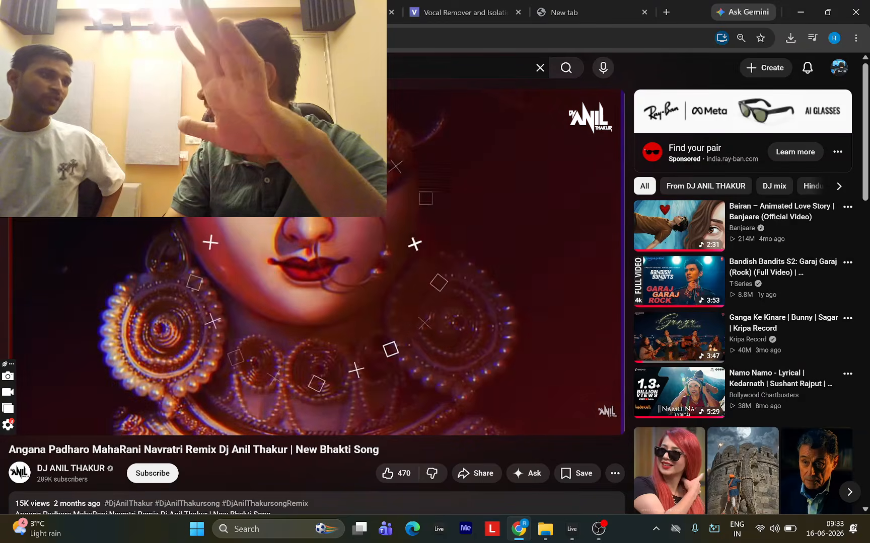
pyautogui.click(395, 347)
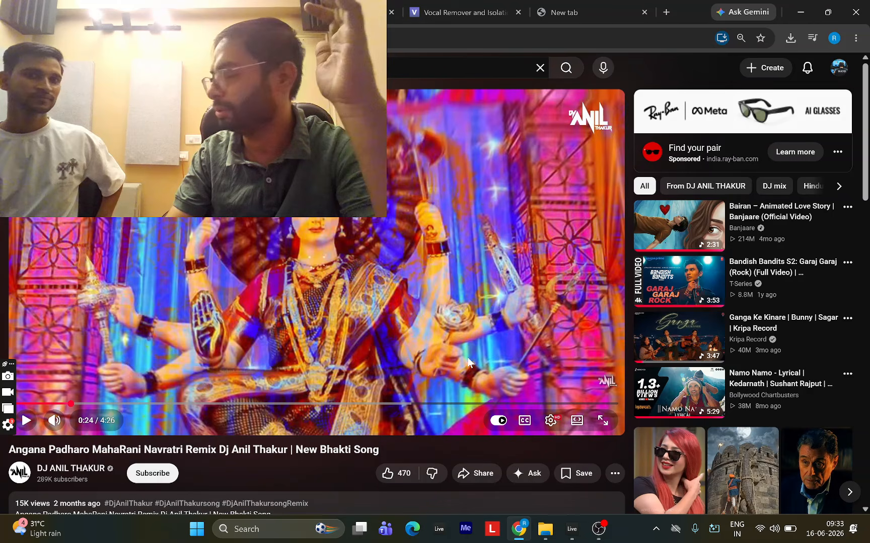
# Switch back to Ableton Live, open the Windows Calculator, halve the 117 BPM tempo with 117 ÷ 2 and minimize the calculator.
pyautogui.hotkey('alt', 'Tab')
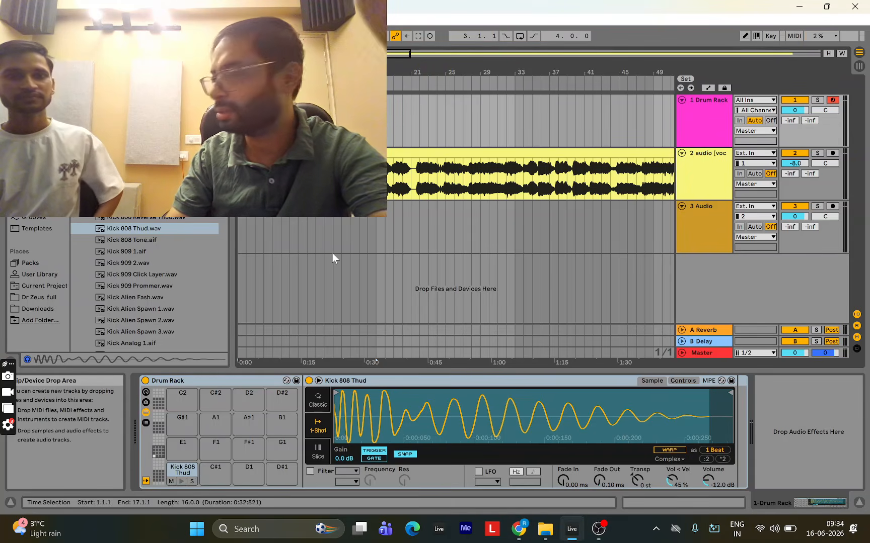
pyautogui.click(275, 535)
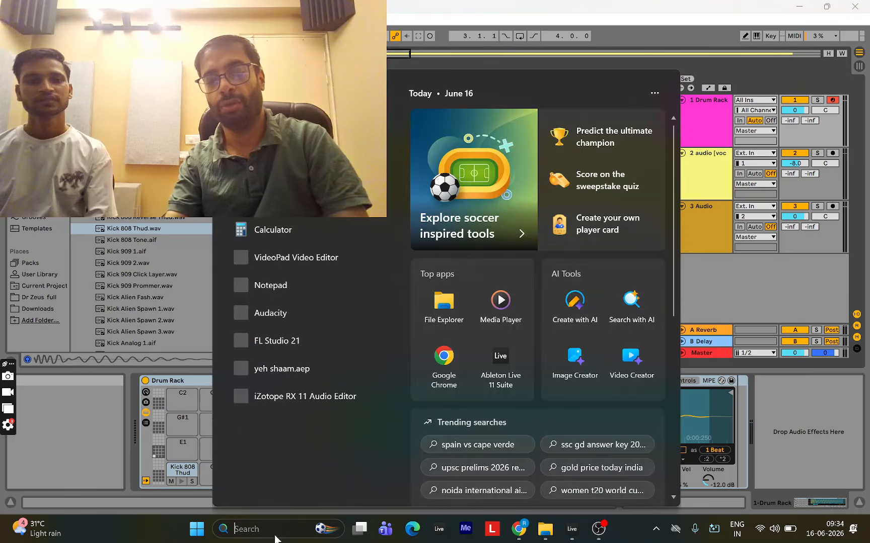
pyautogui.write('cal')
pyautogui.press('Escape')
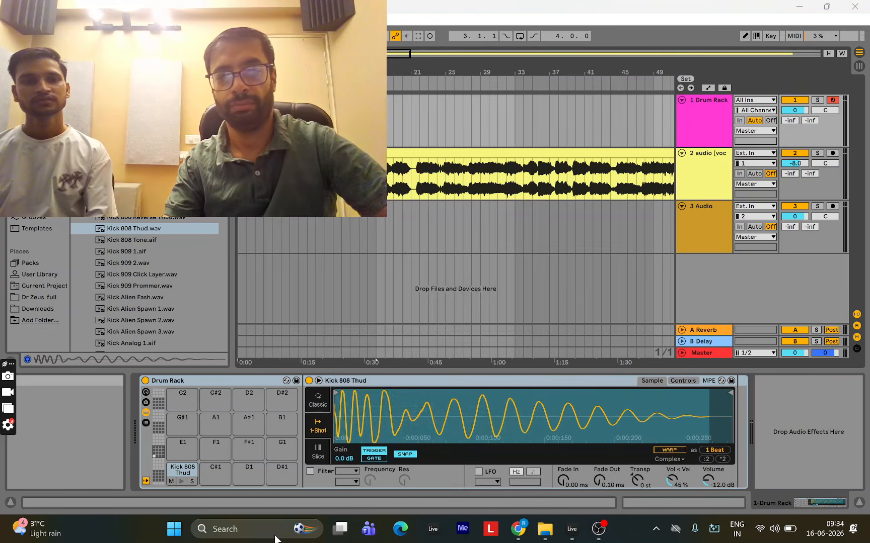
pyautogui.write('117')
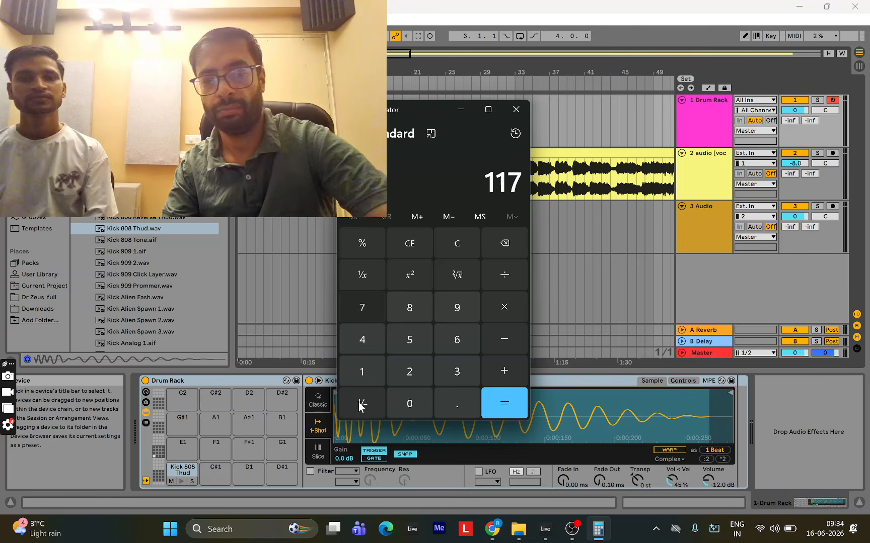
pyautogui.click(502, 283)
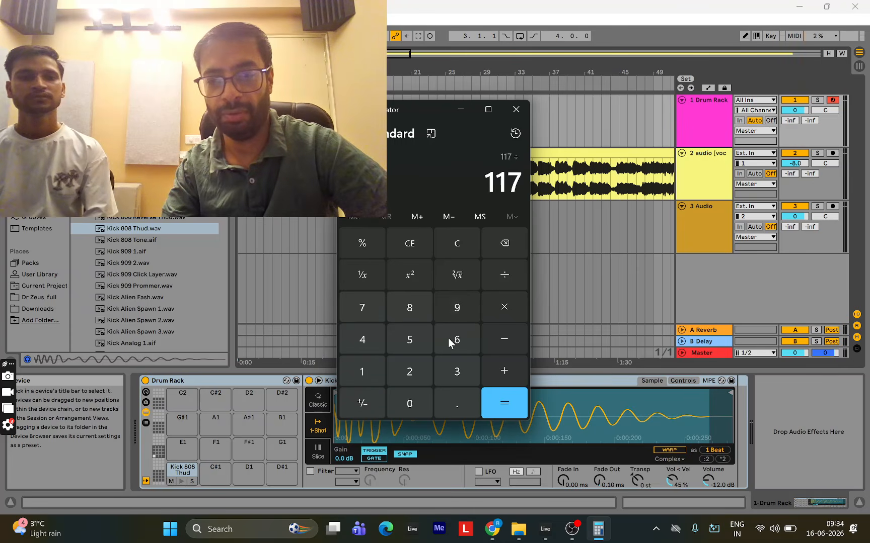
pyautogui.click(414, 369)
pyautogui.click(501, 403)
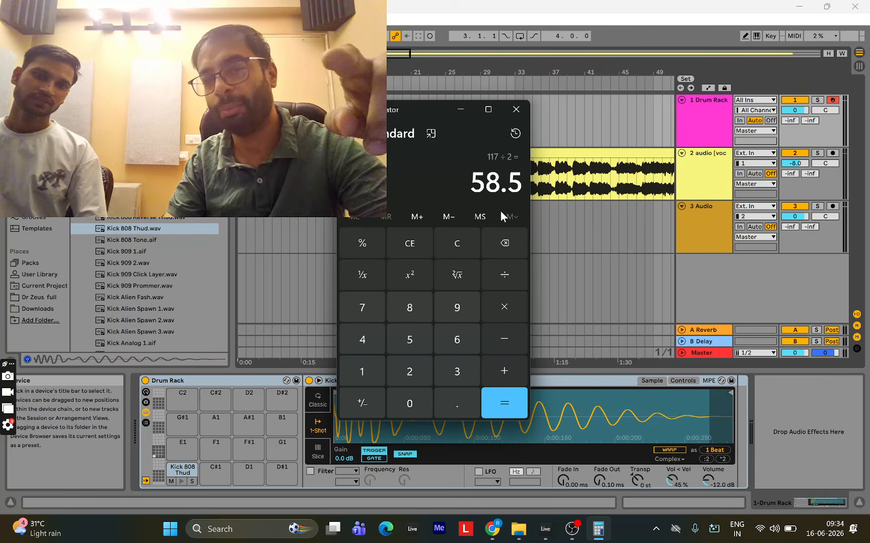
pyautogui.click(461, 110)
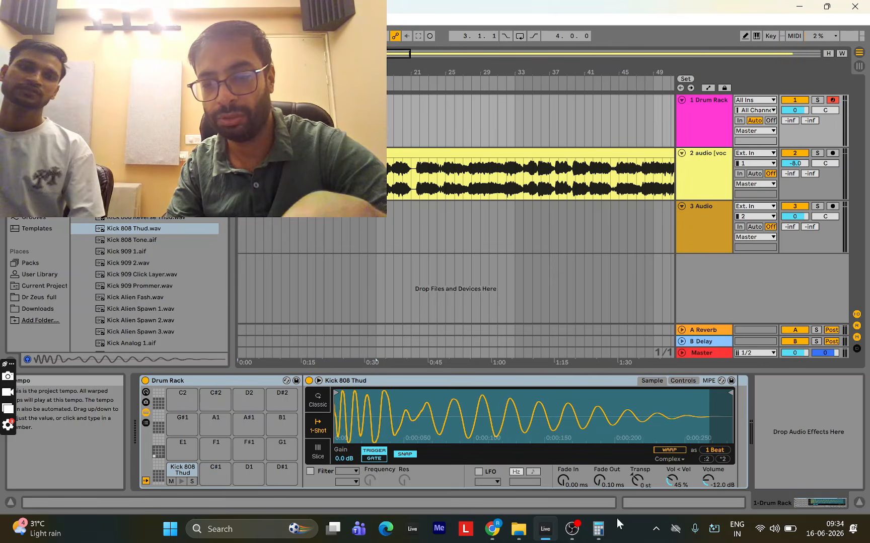
# Play the vocals at the halved project tempo of 58.5 BPM and restore the tempo to 117 BPM.
pyautogui.click(597, 530)
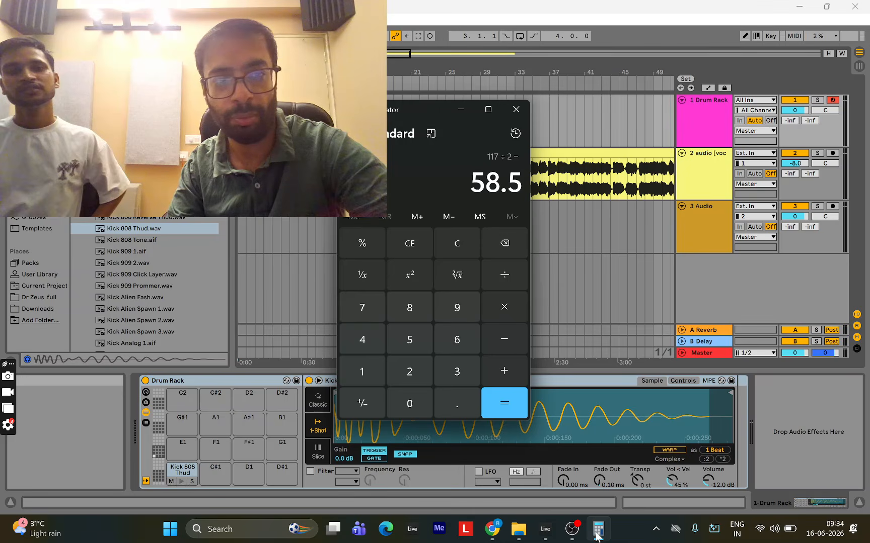
pyautogui.click(595, 536)
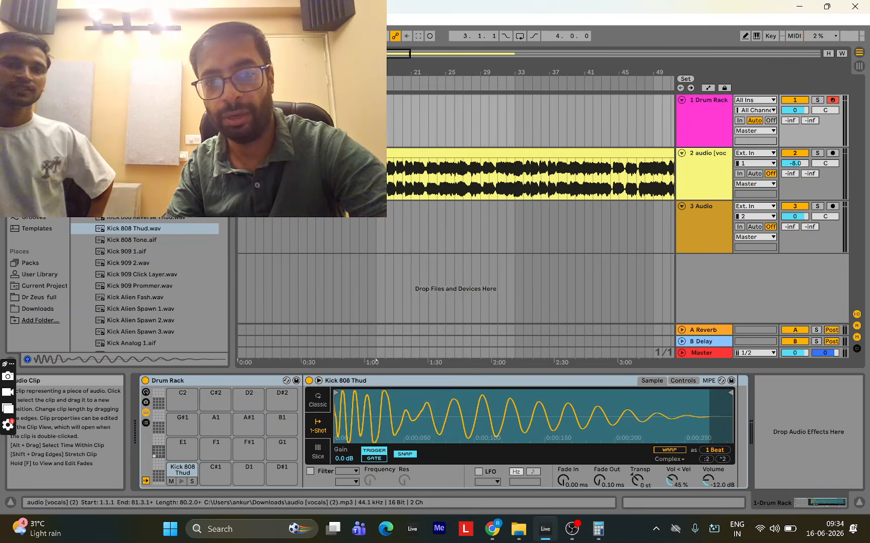
pyautogui.press('space')
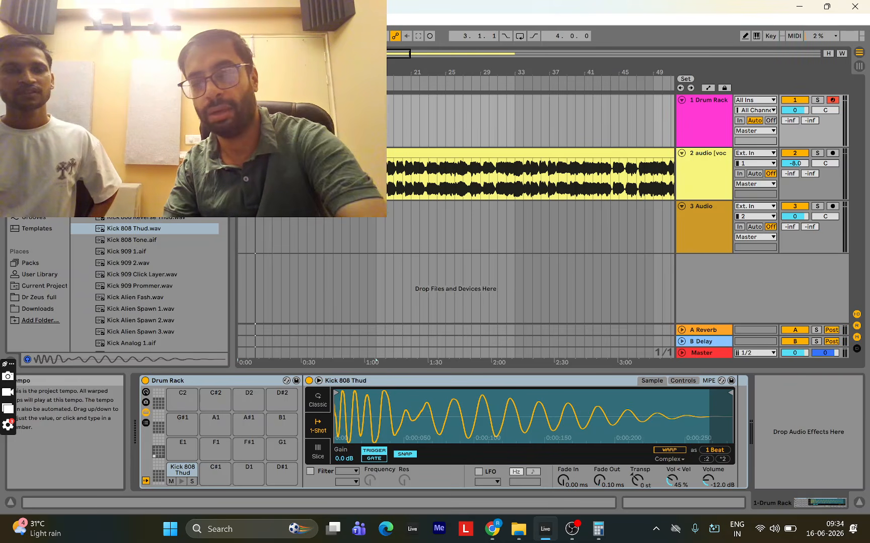
pyautogui.press('Return')
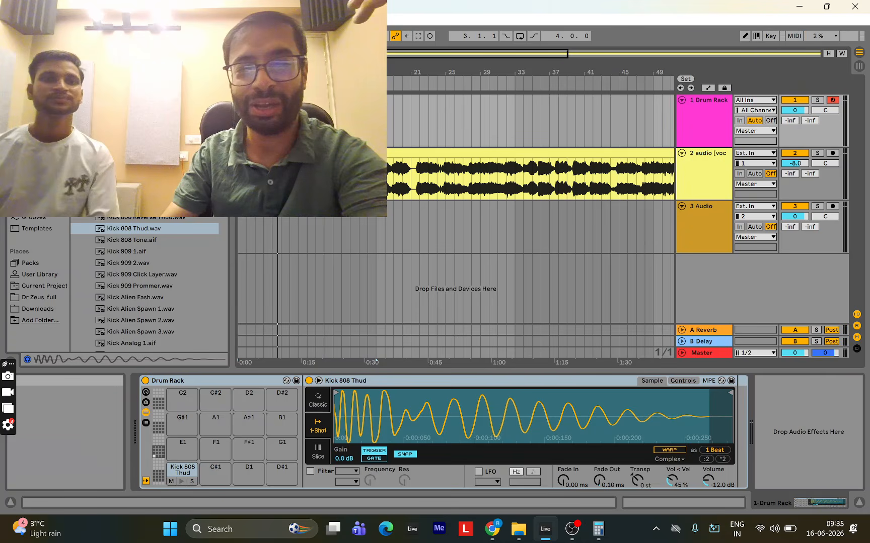
# Switch to the Windows Calculator and double the tempo with 117 × 2.
pyautogui.click(598, 530)
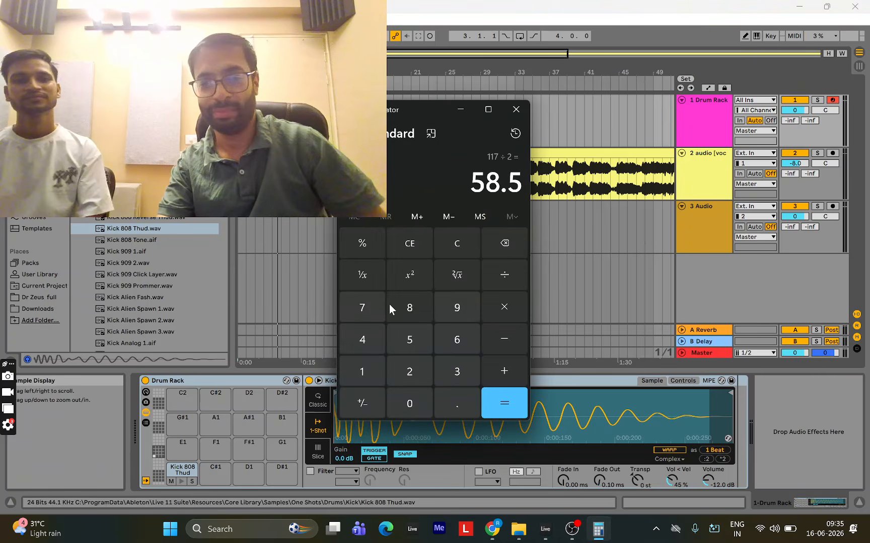
pyautogui.click(456, 245)
pyautogui.write('11')
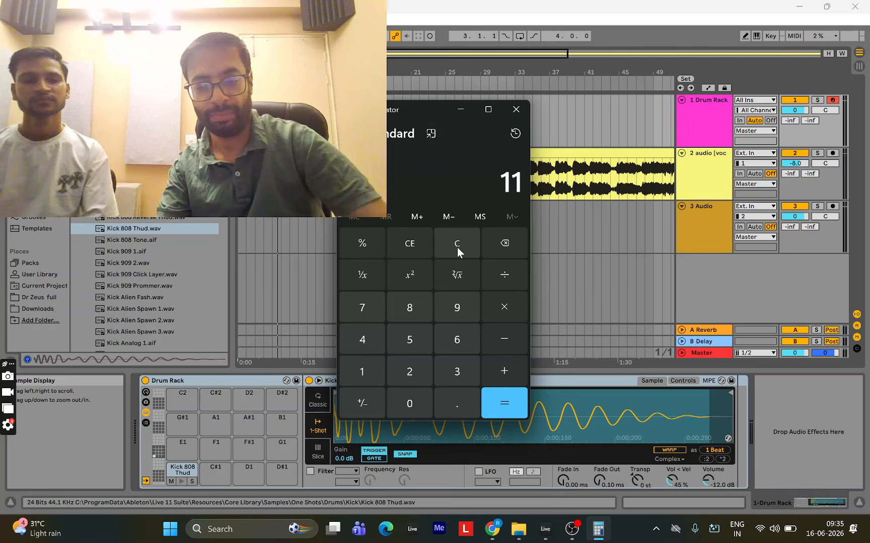
pyautogui.write('7 × 2')
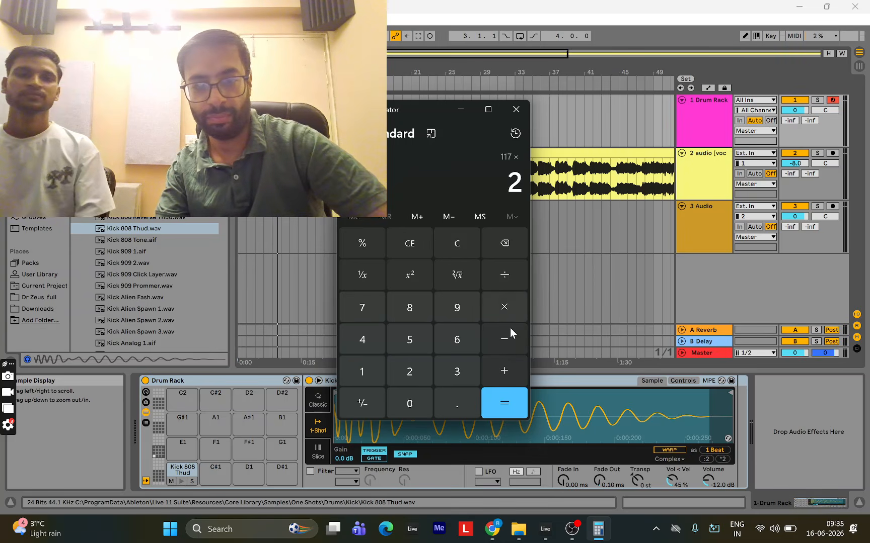
pyautogui.press('Return')
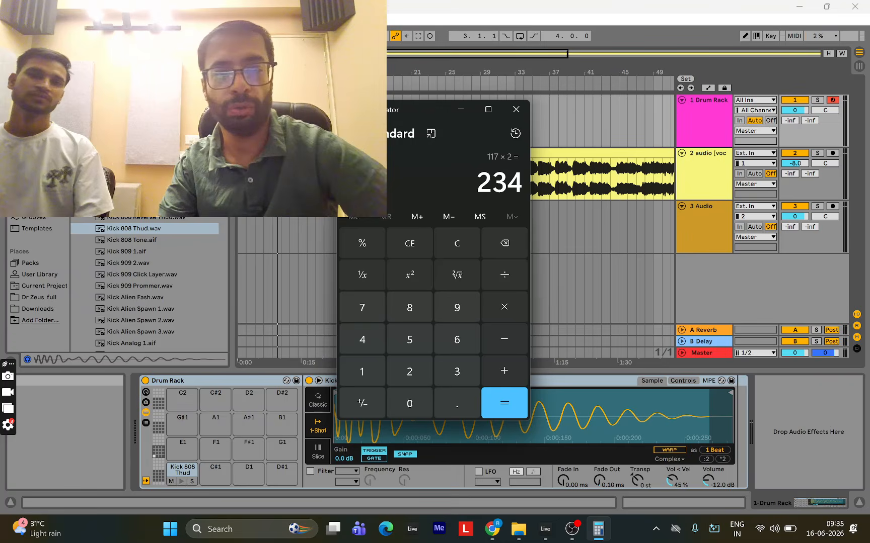
# Return to Ableton Live, set the project tempo to 234 BPM and play the vocals briefly.
pyautogui.click(53, 36)
pyautogui.write('234')
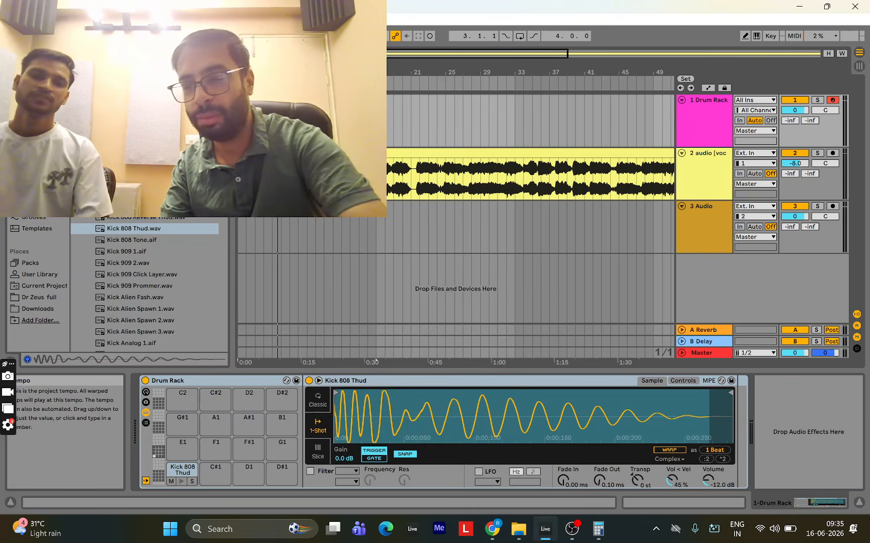
pyautogui.press('Return')
pyautogui.press('space')
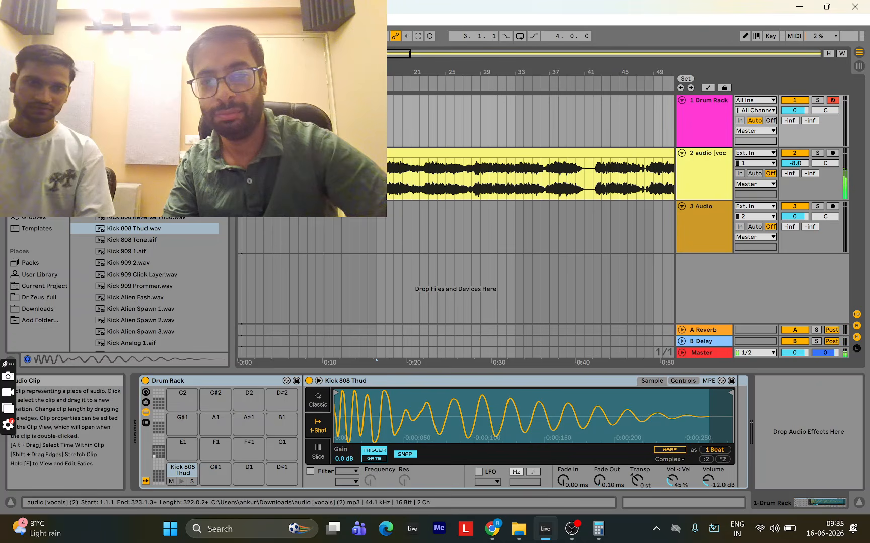
pyautogui.click(312, 153)
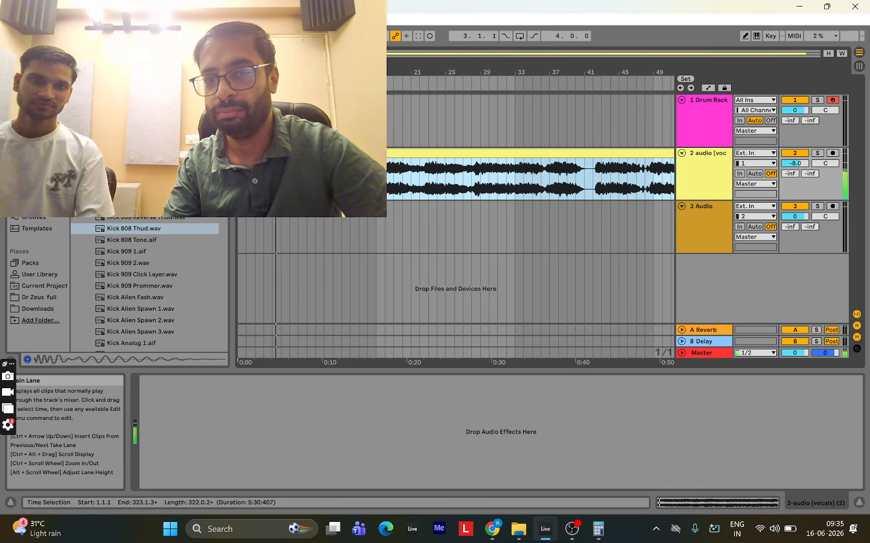
pyautogui.press('space')
# Insert an empty 15-bar MIDI clip from 1.1.1 to 16.1.1 on the Drum Rack track.
pyautogui.moveTo(238, 120); pyautogui.dragTo(368, 121)
pyautogui.rightClick(368, 120)
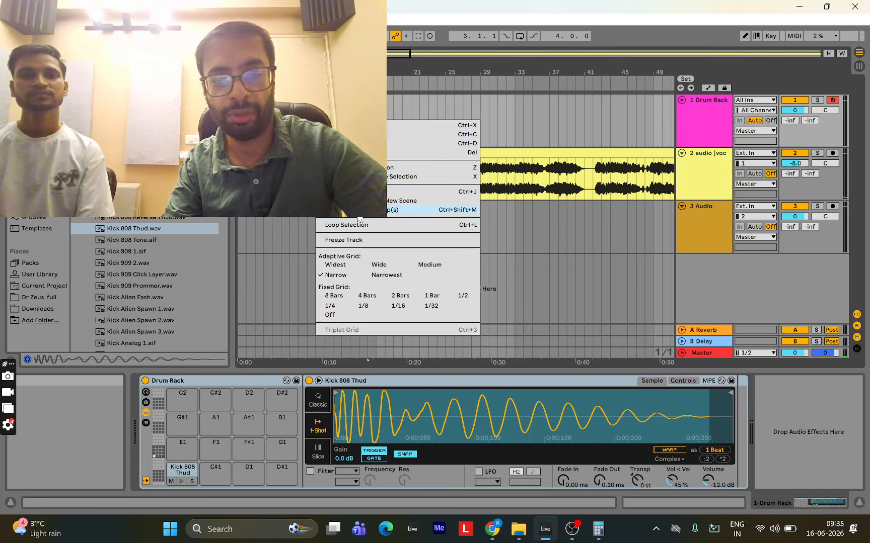
pyautogui.click(362, 210)
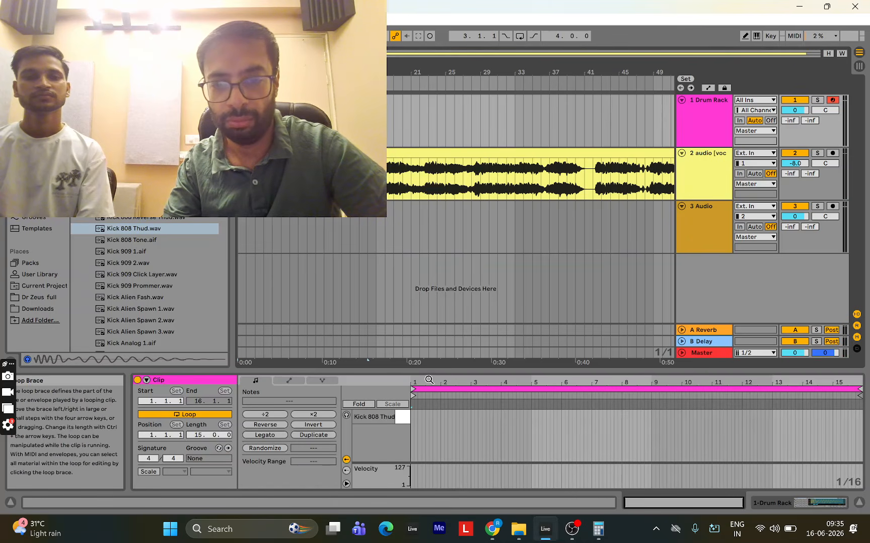
# Place Kick 808 Thud notes on all four beats of bar 1 in the new clip and play them with the vocals.
pyautogui.moveTo(432, 383); pyautogui.dragTo(433, 428)
pyautogui.doubleClick(414, 417)
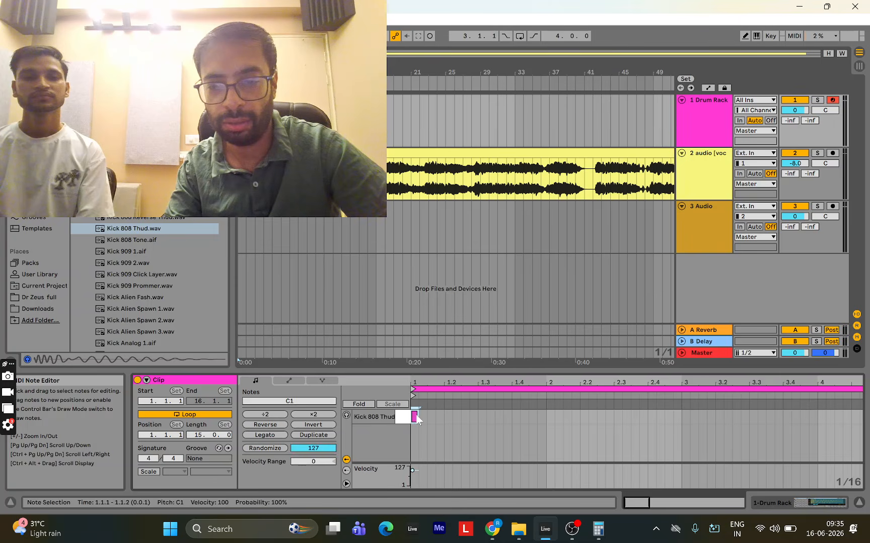
pyautogui.doubleClick(447, 417)
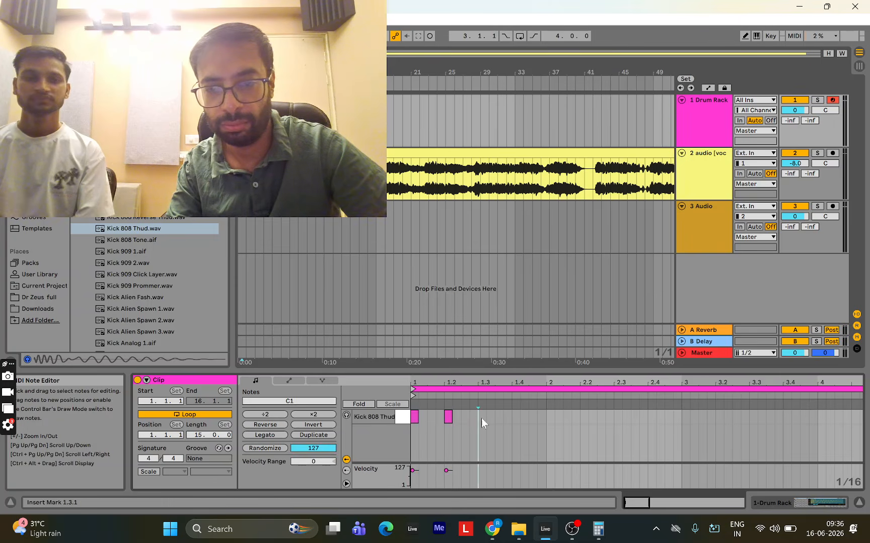
pyautogui.doubleClick(481, 417)
pyautogui.doubleClick(515, 417)
pyautogui.press('space')
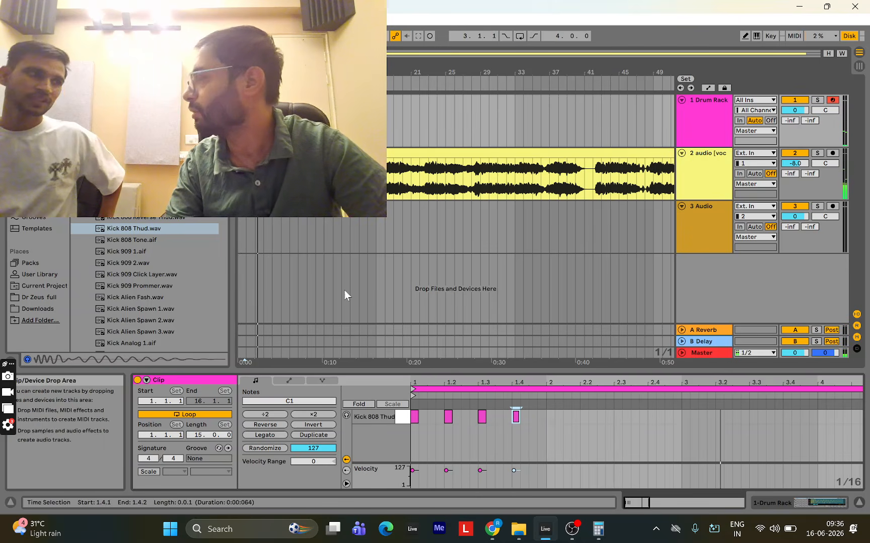
# Set the project tempo to 117 BPM and play the four kicks against the vocals.
pyautogui.click(58, 35)
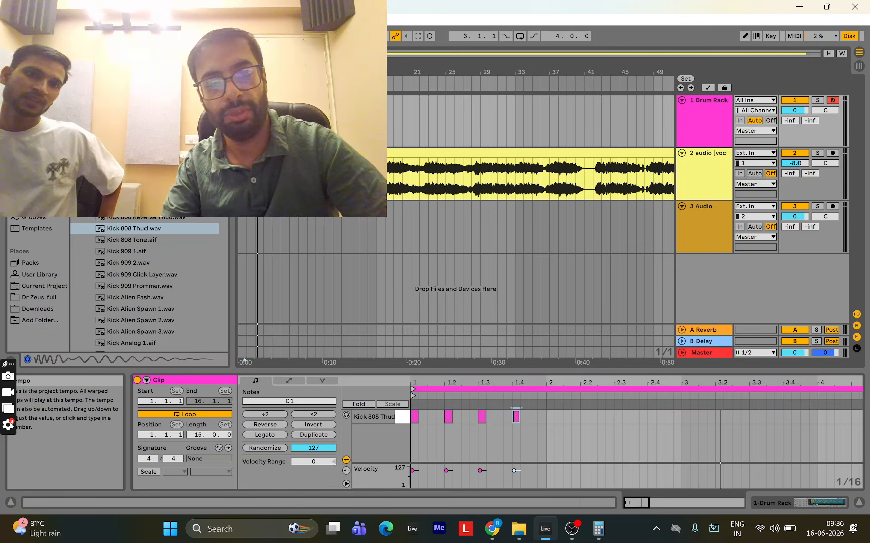
pyautogui.write('117')
pyautogui.press('Return')
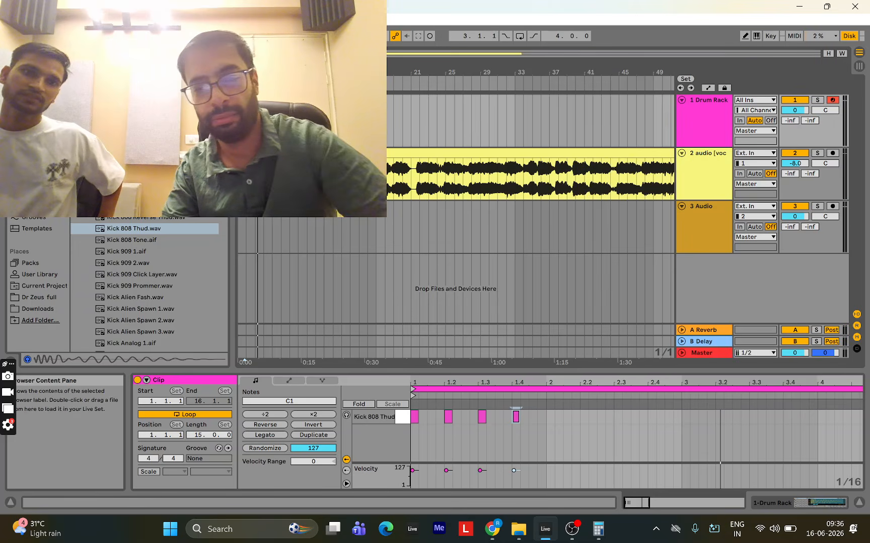
pyautogui.press('space')
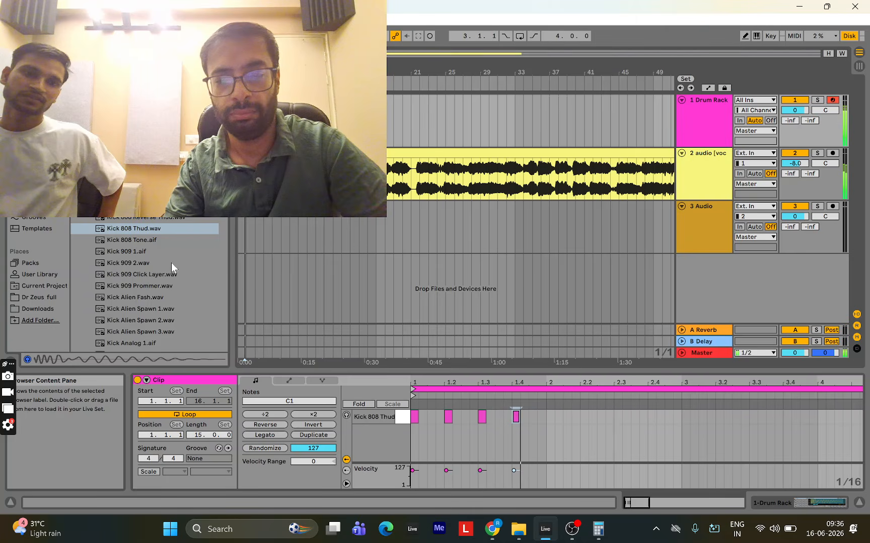
pyautogui.press('space')
pyautogui.click(545, 418)
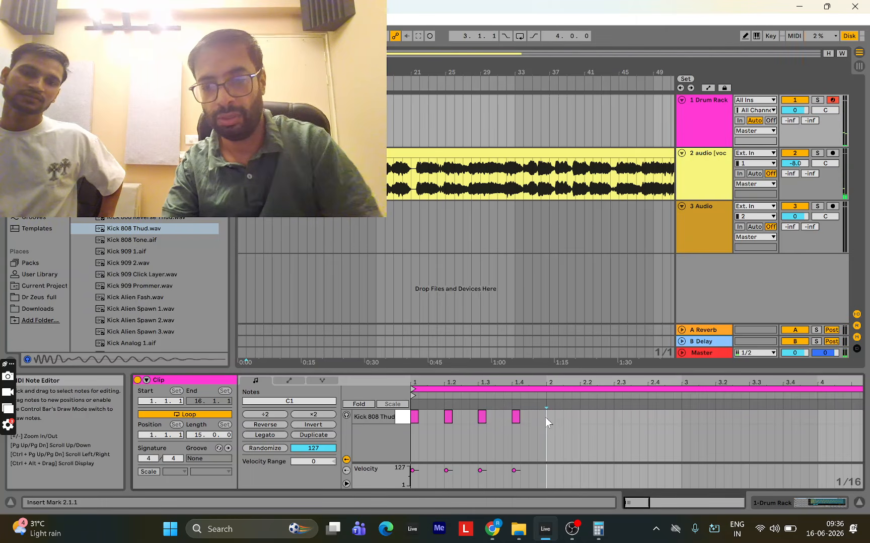
pyautogui.click(443, 456)
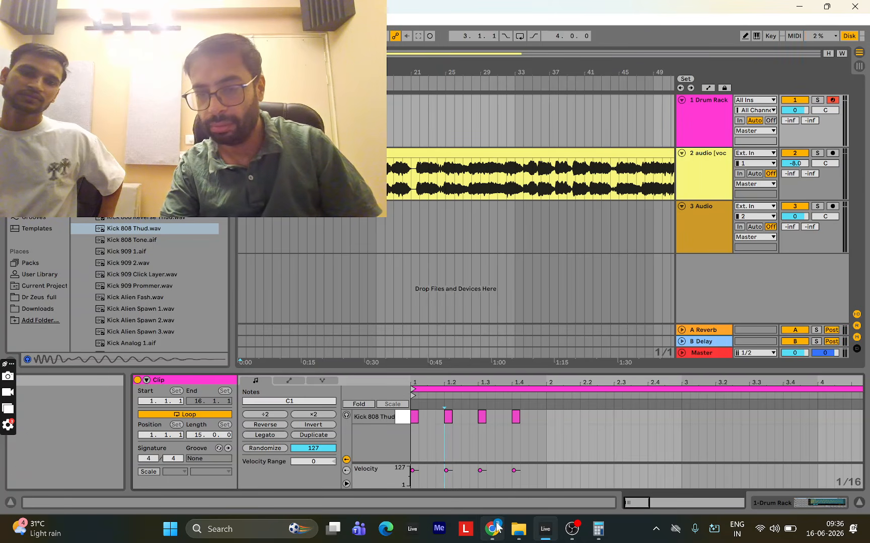
# Switch to the browser, listen to the kick rhythm in the reference remix around 0:35 and pause it.
pyautogui.hotkey('alt', 'Tab')
pyautogui.click(102, 345)
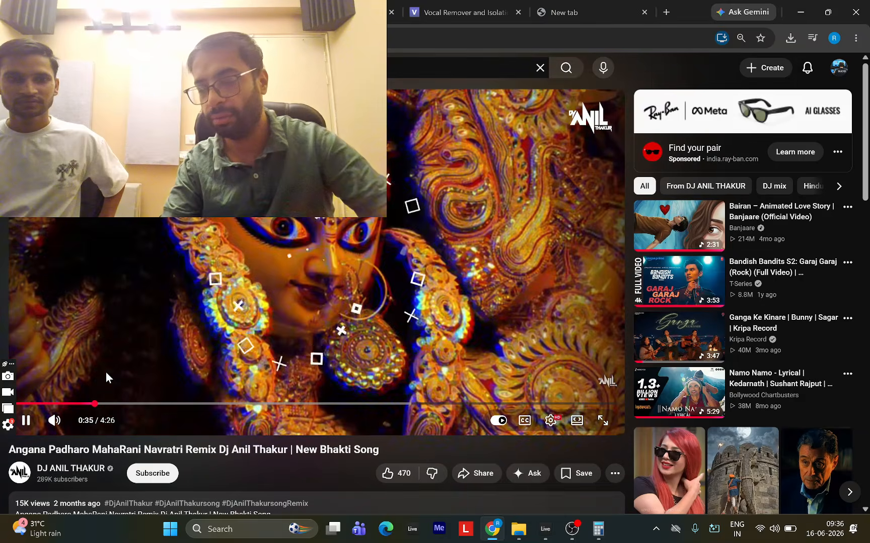
pyautogui.click(105, 371)
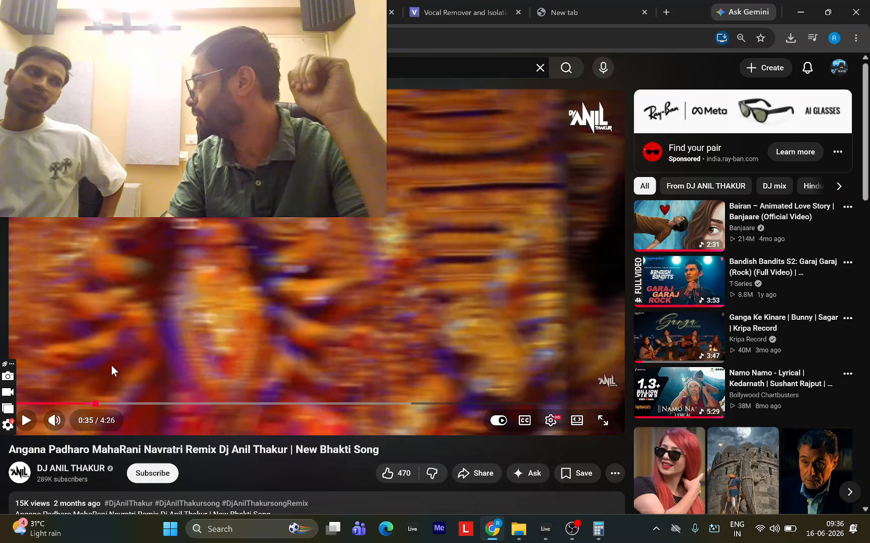
# Switch back to Ableton Live and add Kick 808 Thud notes on all four beats of bar 2 in the Drum Rack clip.
pyautogui.click(550, 537)
pyautogui.doubleClick(306, 100)
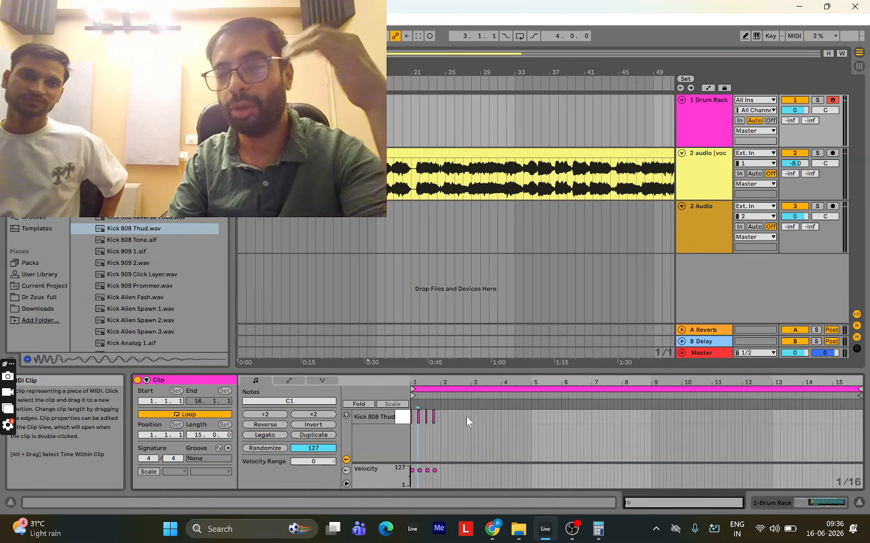
pyautogui.moveTo(430, 382); pyautogui.dragTo(430, 407)
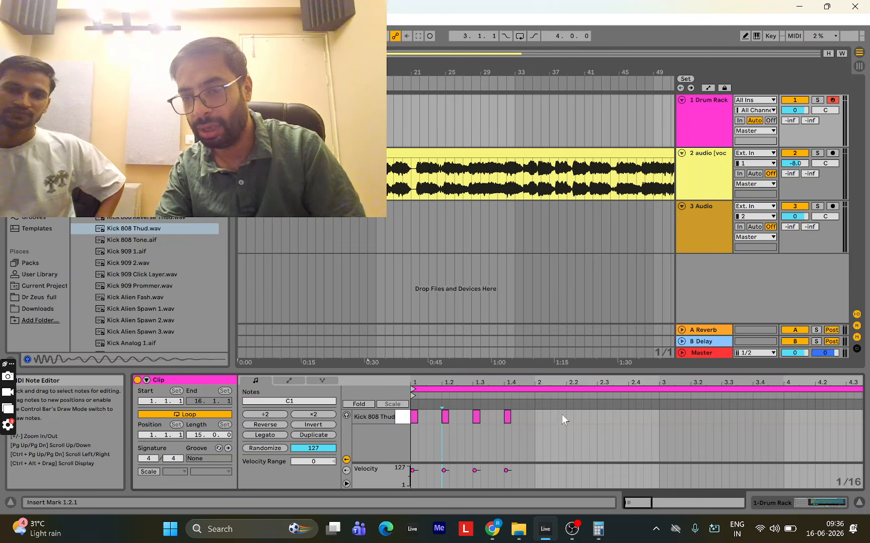
pyautogui.doubleClick(538, 416)
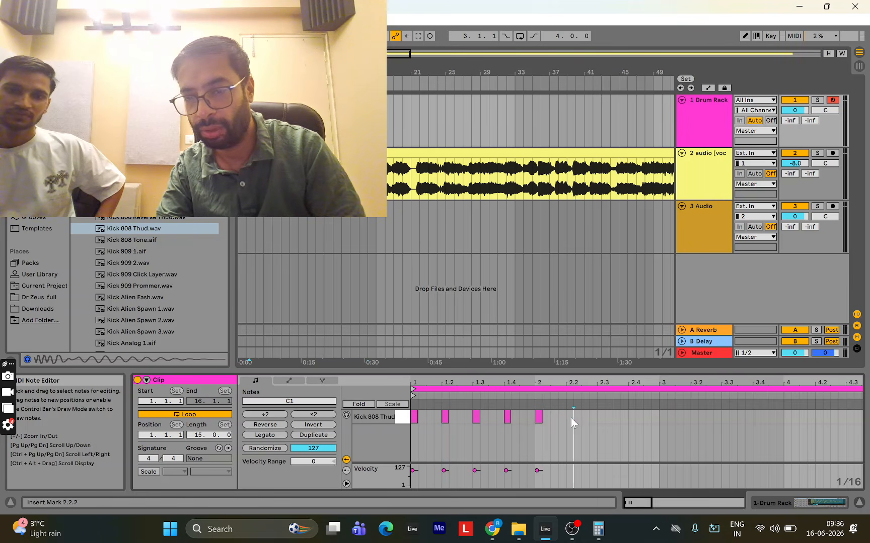
pyautogui.doubleClick(571, 417)
pyautogui.doubleClick(599, 421)
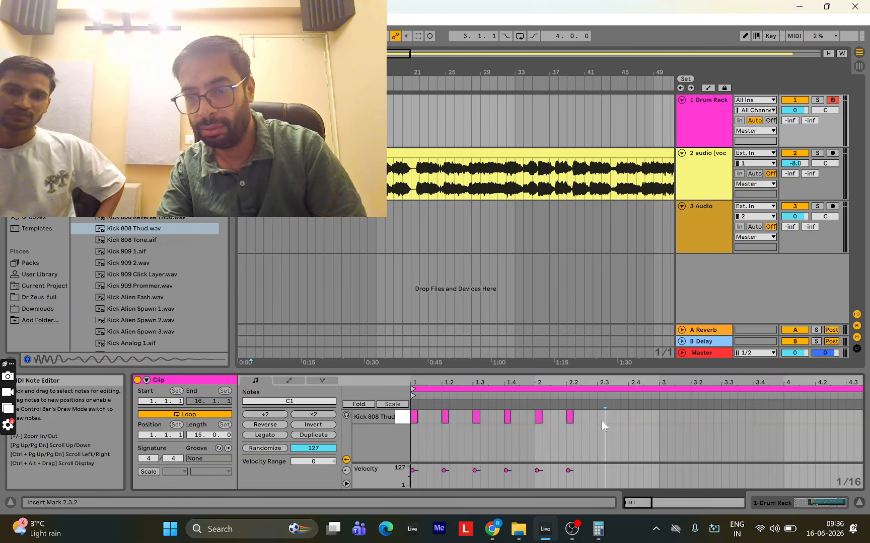
pyautogui.doubleClick(639, 417)
pyautogui.moveTo(638, 420); pyautogui.dragTo(631, 421)
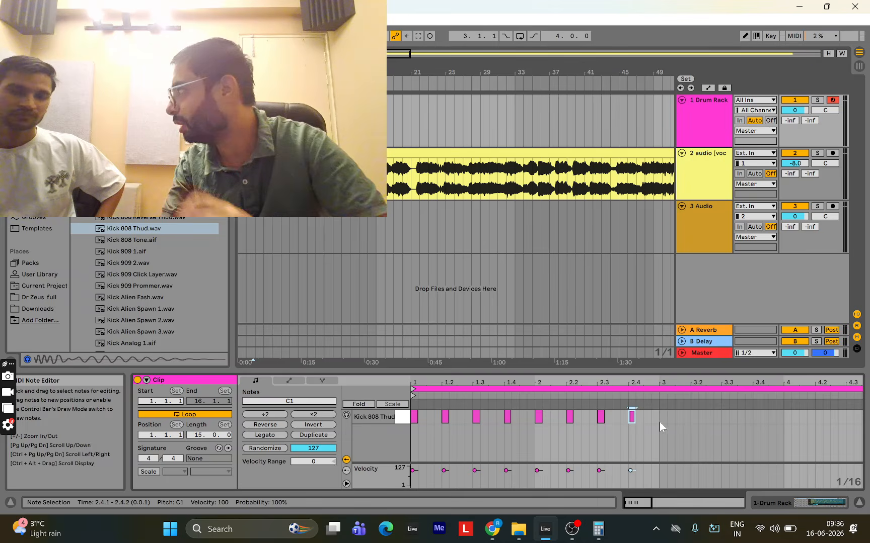
# Copy the eight kick notes of bars 1 and 2 and paste them at 3.1.1.
pyautogui.moveTo(658, 420); pyautogui.dragTo(510, 422)
pyautogui.moveTo(421, 423); pyautogui.dragTo(412, 422)
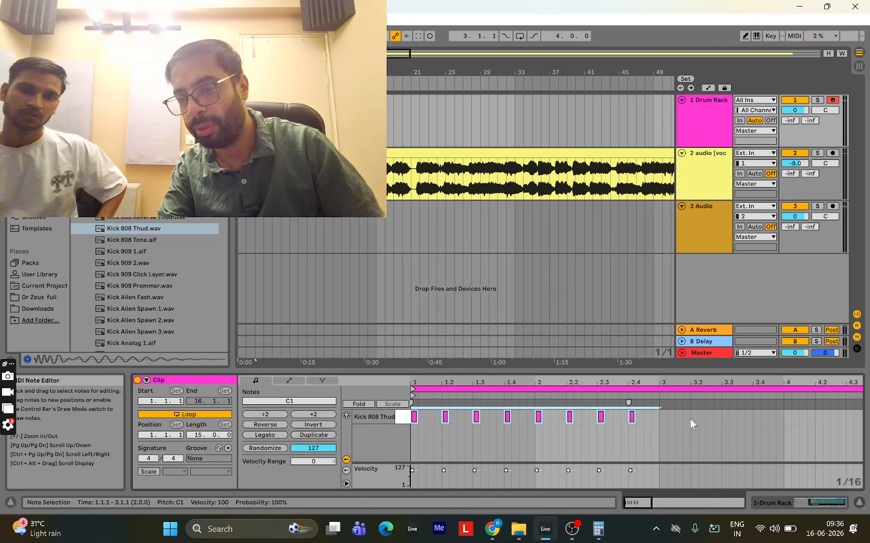
pyautogui.rightClick(631, 418)
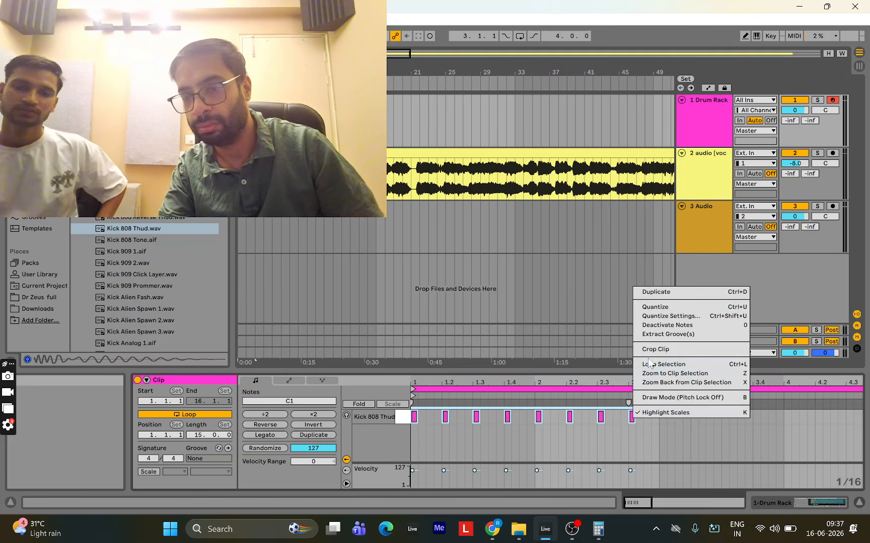
pyautogui.click(617, 31)
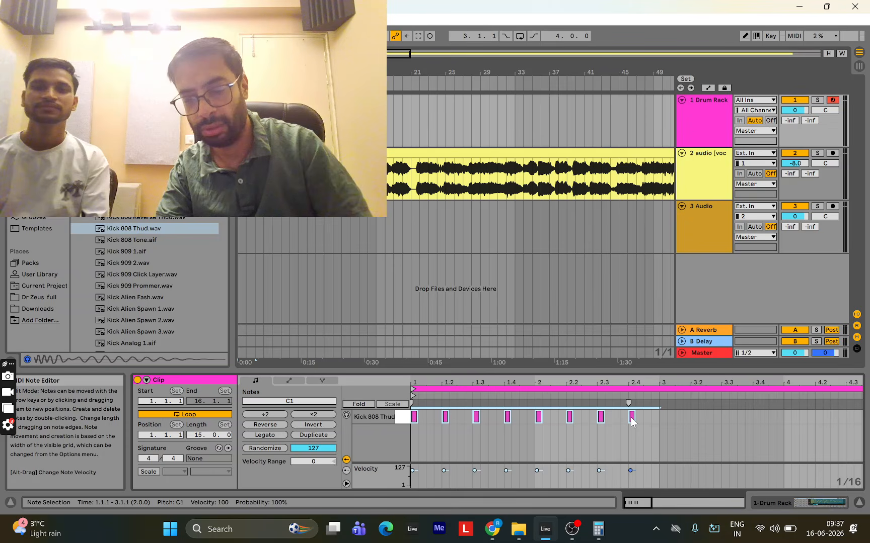
pyautogui.click(661, 419)
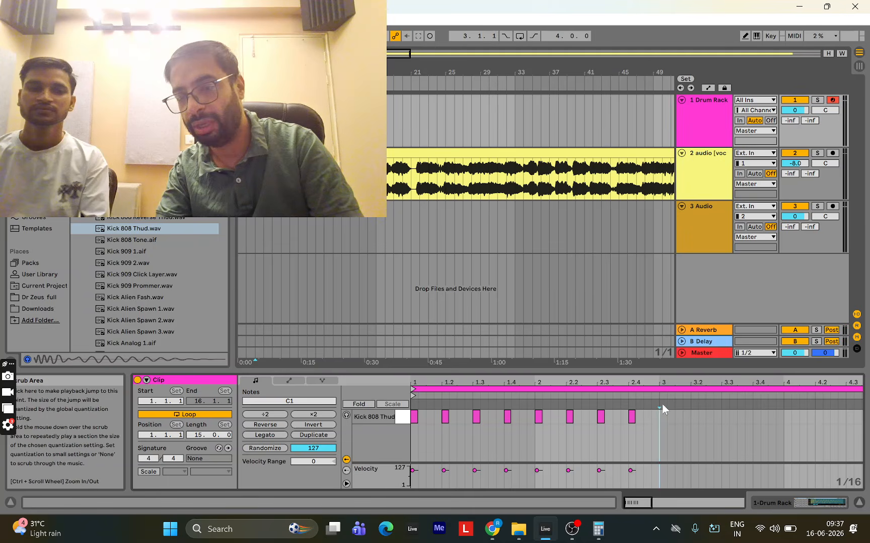
pyautogui.hotkey('ctrl', 'v')
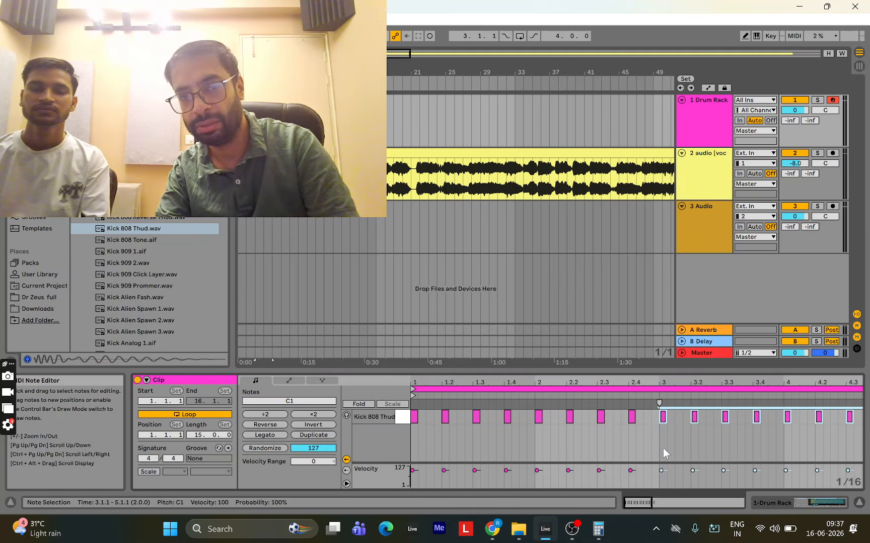
# Duplicate the pasted two-bar kick pattern repeatedly through the end of bar 14 and play the beat with the vocals.
pyautogui.hotkey('ctrl', 'd')
pyautogui.hotkey('ctrl', 'd')
pyautogui.hotkey('ctrl', 'd')
pyautogui.hotkey('ctrl', 'd')
pyautogui.hotkey('ctrl', 'd')
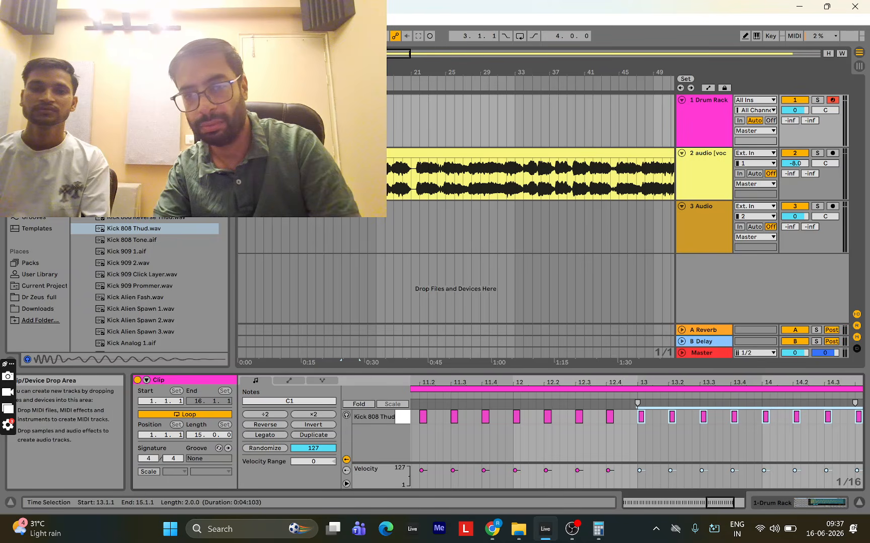
pyautogui.click(322, 101)
pyautogui.press('space')
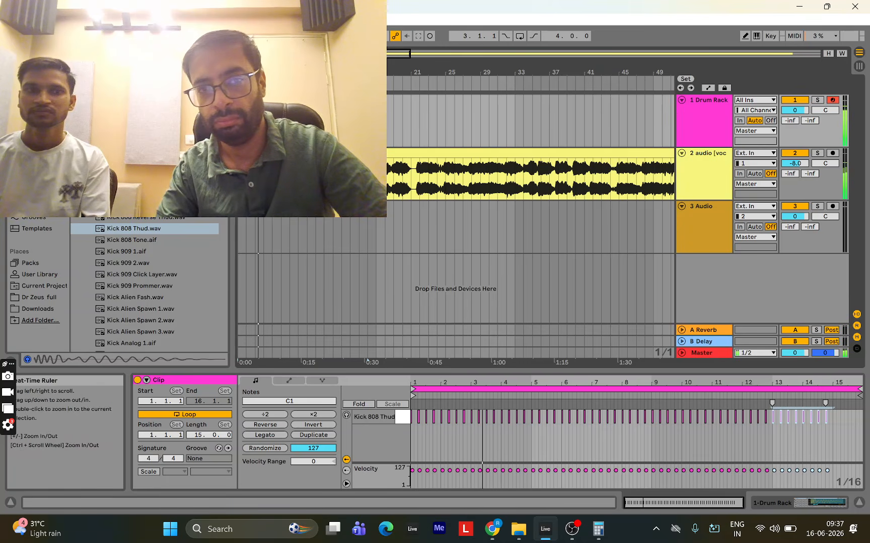
# Examine the kick pattern in the arrangement and the clip during playback, and show the Drum Rack track's devices.
pyautogui.moveTo(254, 53); pyautogui.dragTo(255, 121)
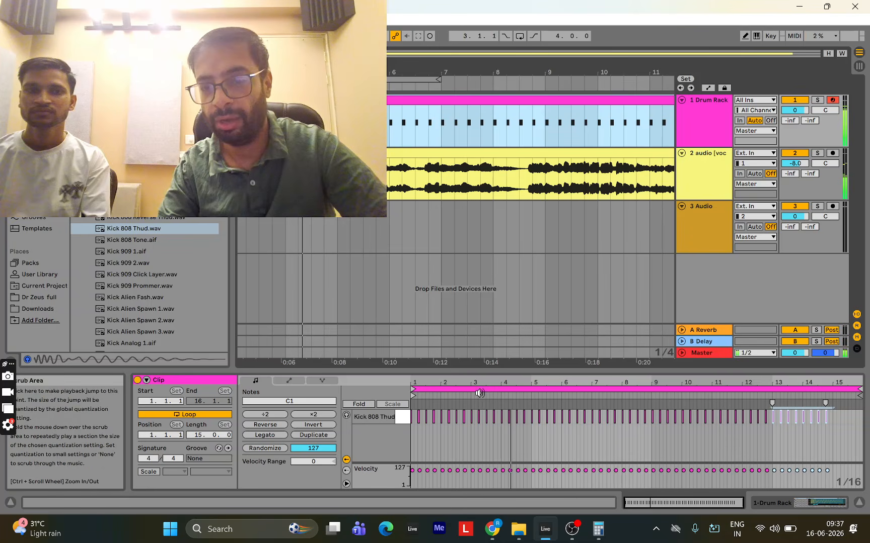
pyautogui.moveTo(480, 383); pyautogui.dragTo(480, 420)
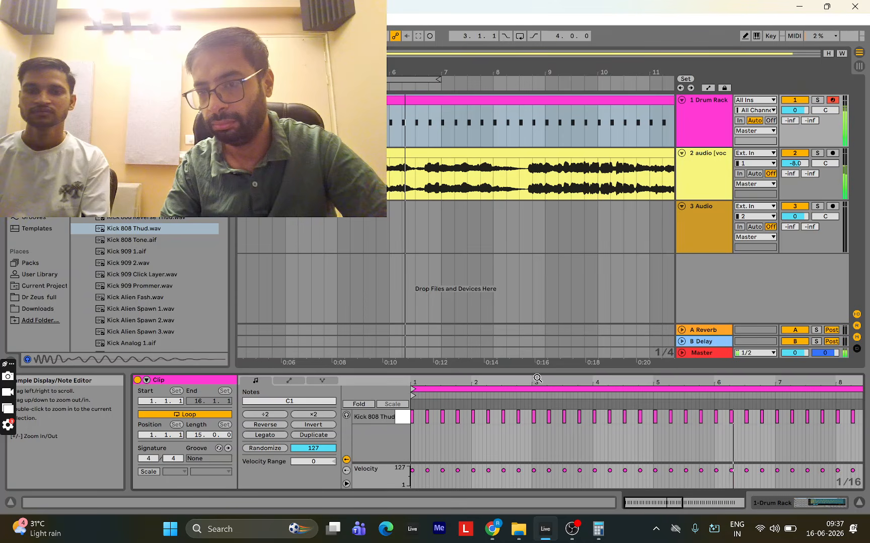
pyautogui.click(699, 118)
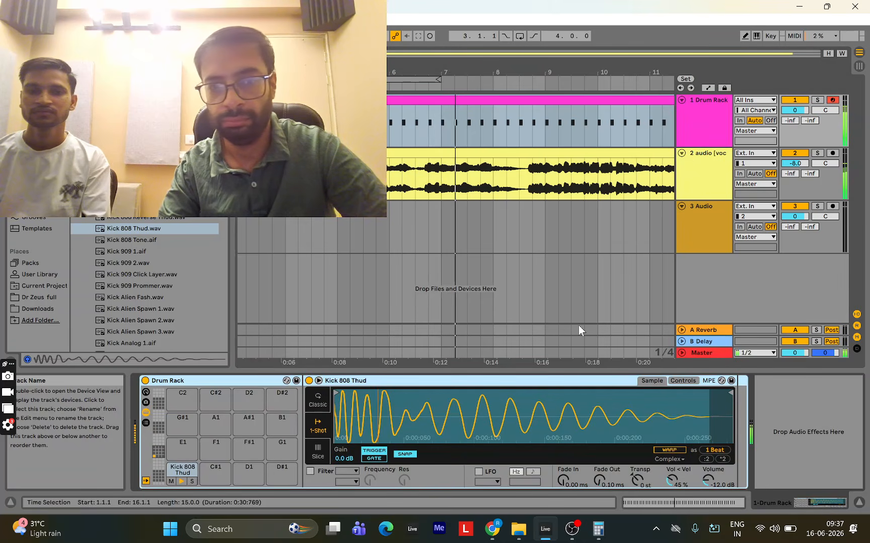
# Switch to the browser, play the "Angana Padharo MahaRani Navratri Remix" reference to study its percussion, and pause it.
pyautogui.click(489, 536)
pyautogui.moveTo(89, 404); pyautogui.dragTo(40, 407)
pyautogui.click(102, 257)
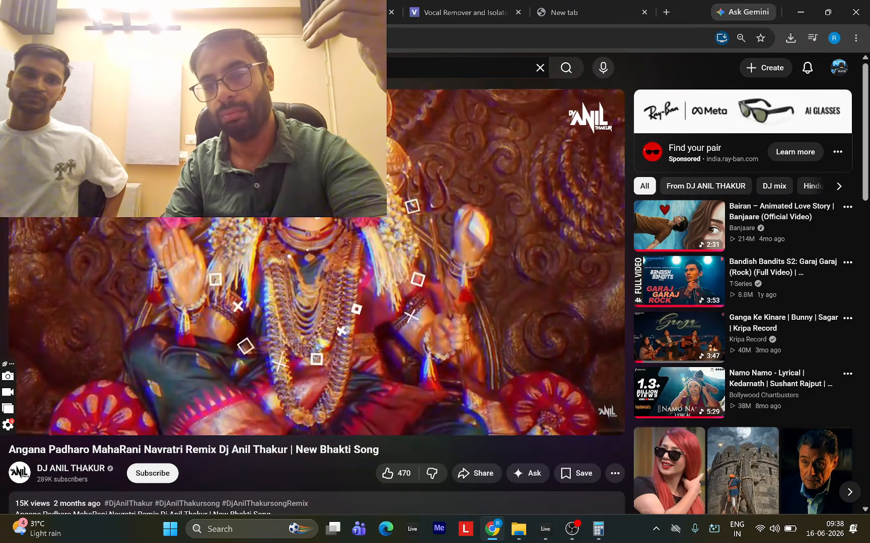
pyautogui.click(122, 301)
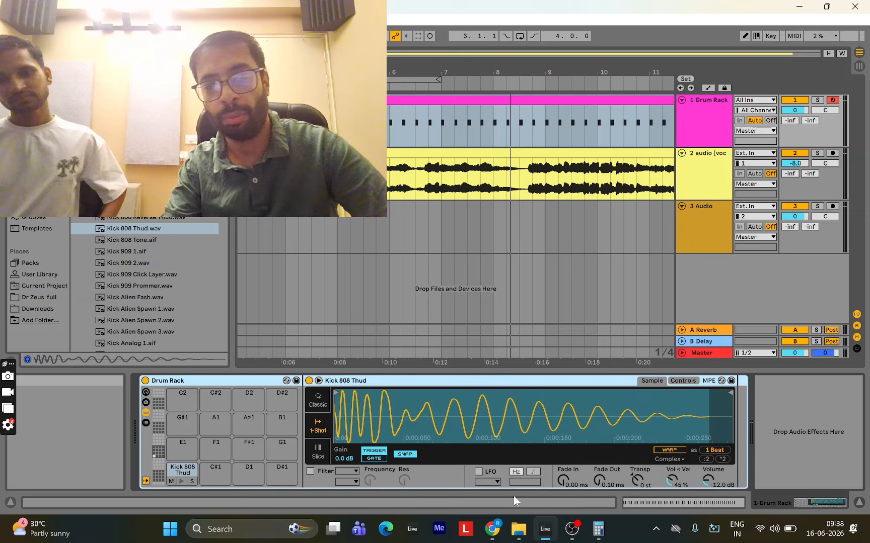
# Switch back to Ableton Live and collapse the Kick sample folder.
pyautogui.click(514, 496)
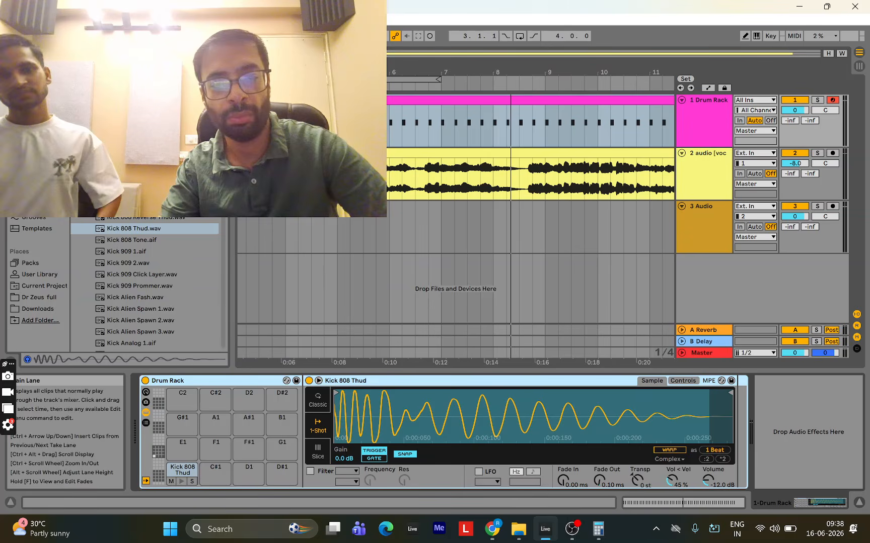
pyautogui.scroll(5, 146, 226)
pyautogui.click(83, 172)
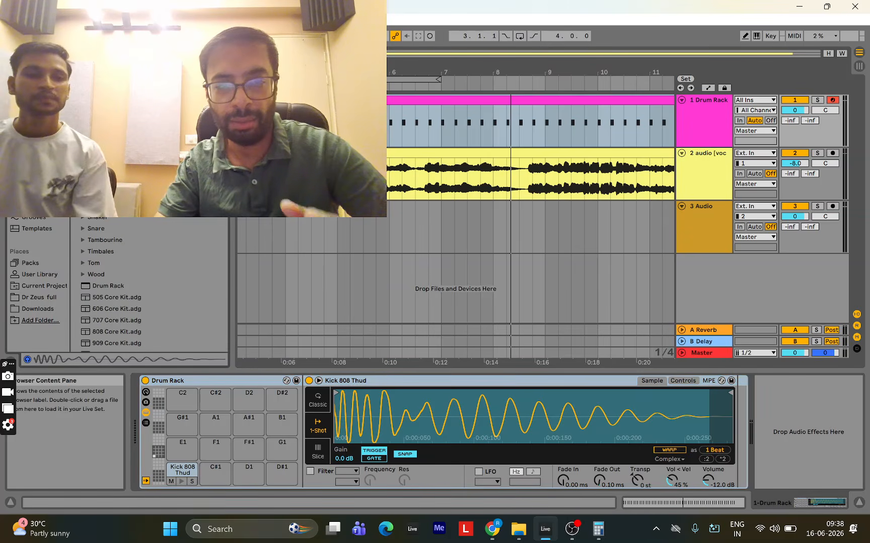
pyautogui.click(434, 120)
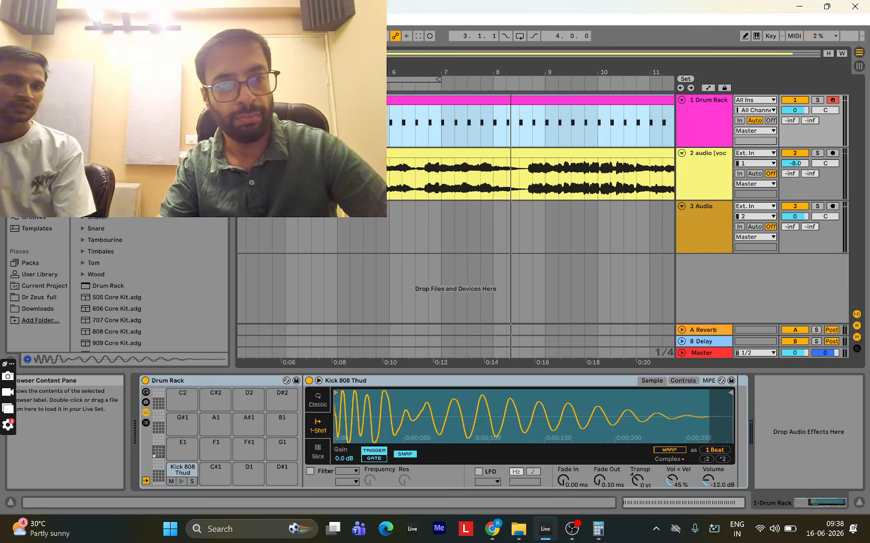
# Look through the Clap folder and audition Conga samples, including Conga C78, Conga Hi 505, Conga LD 1 and Conga Soft.
pyautogui.click(83, 114)
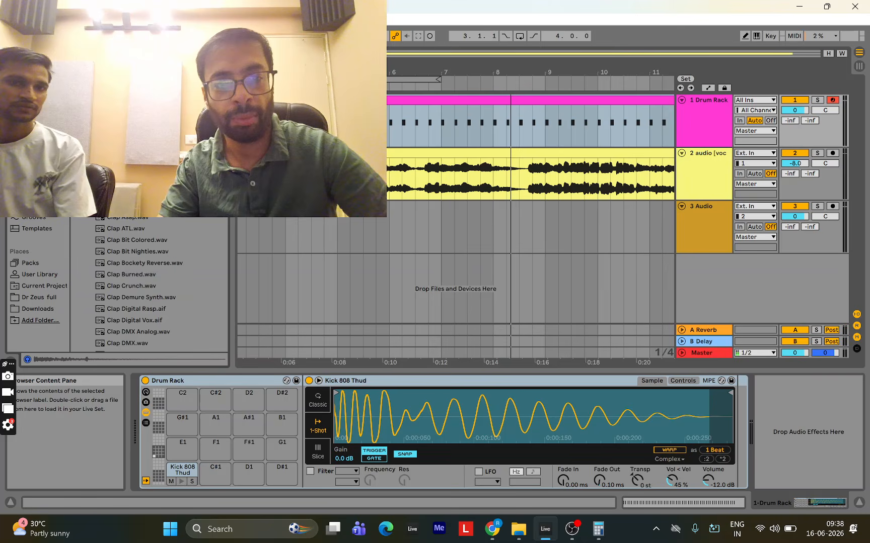
pyautogui.click(83, 114)
pyautogui.click(83, 125)
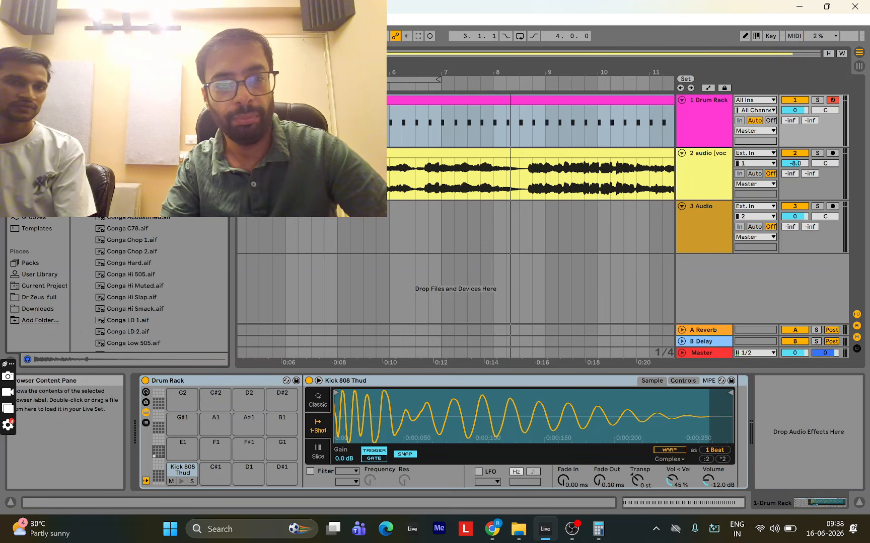
pyautogui.click(136, 228)
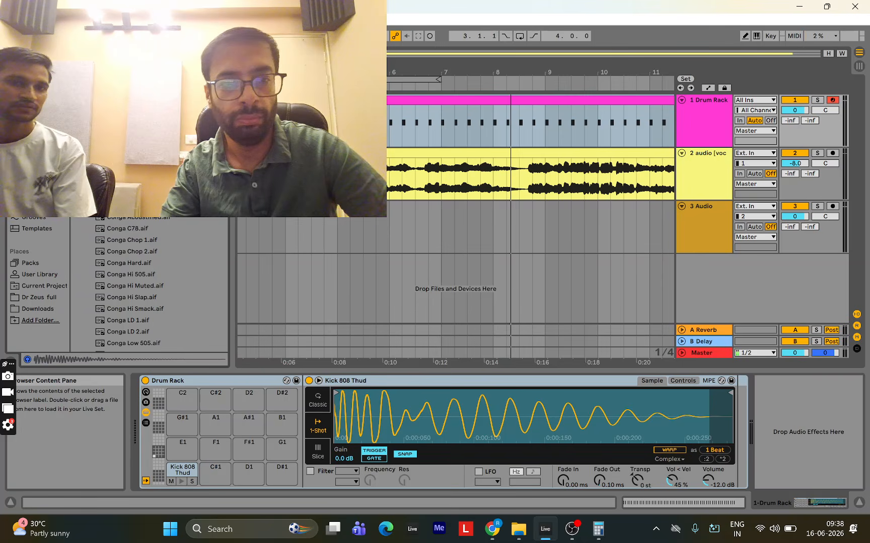
pyautogui.click(141, 274)
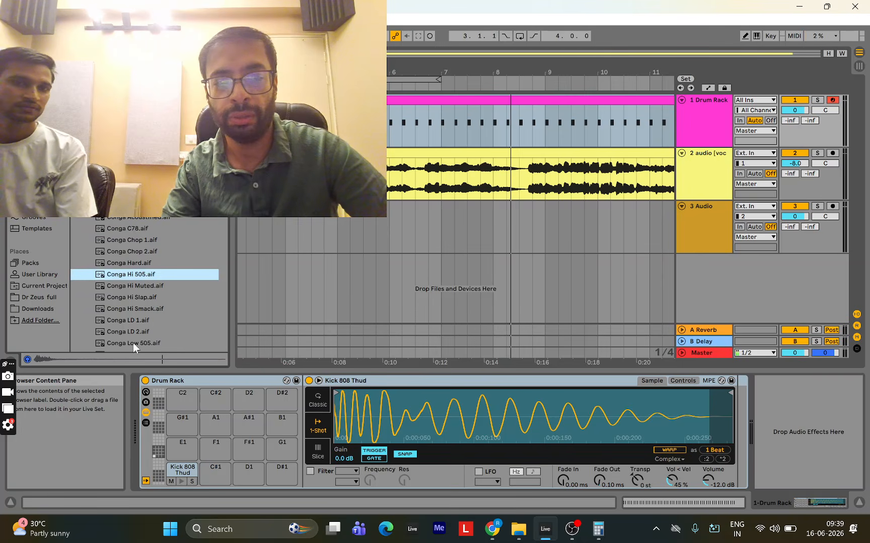
pyautogui.click(129, 318)
pyautogui.scroll(-3, 136, 302)
pyautogui.click(129, 251)
pyautogui.scroll(-5, 132, 249)
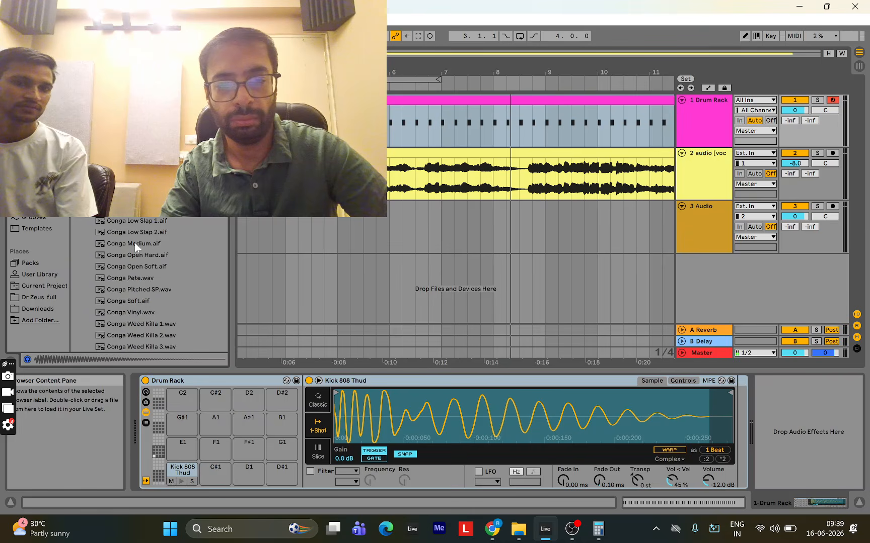
pyautogui.click(135, 230)
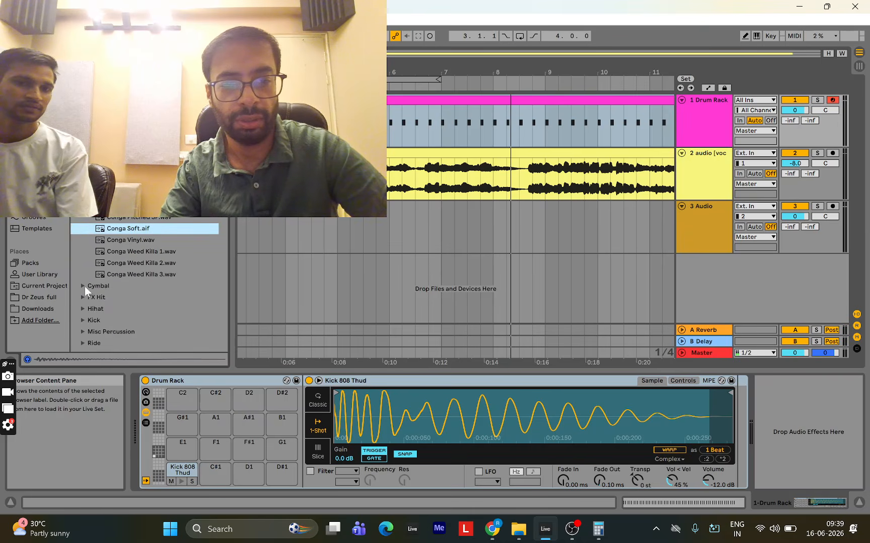
# Open the Ride sample folder and audition Ride Cup 2.wav.
pyautogui.scroll(-6, 81, 277)
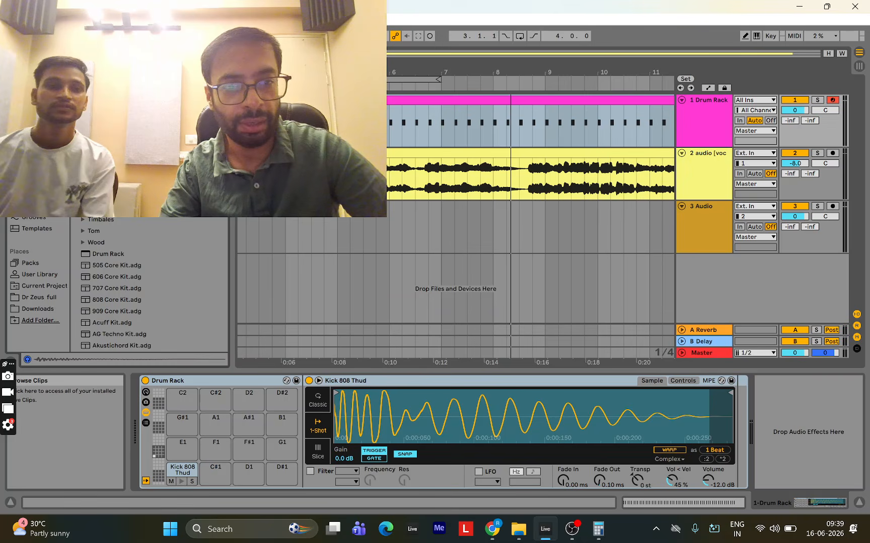
pyautogui.scroll(-10, 151, 282)
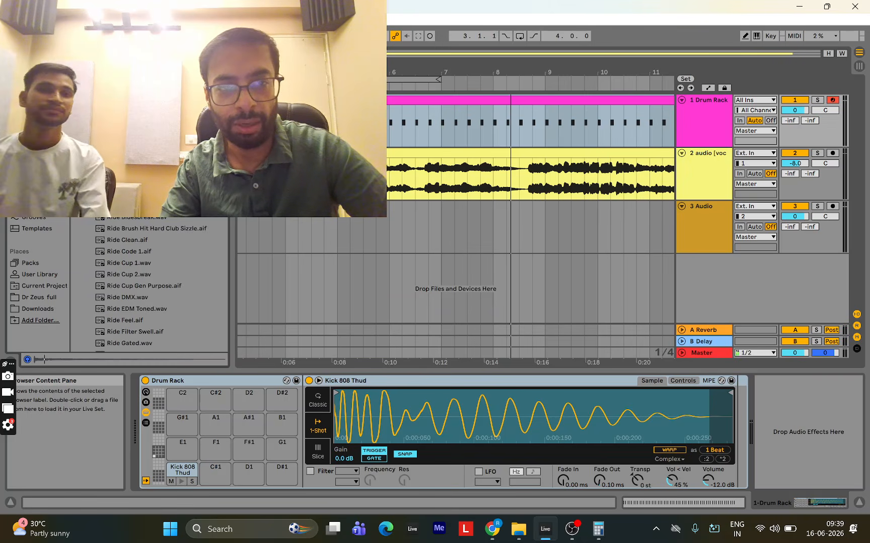
pyautogui.press('Down')
pyautogui.click(152, 275)
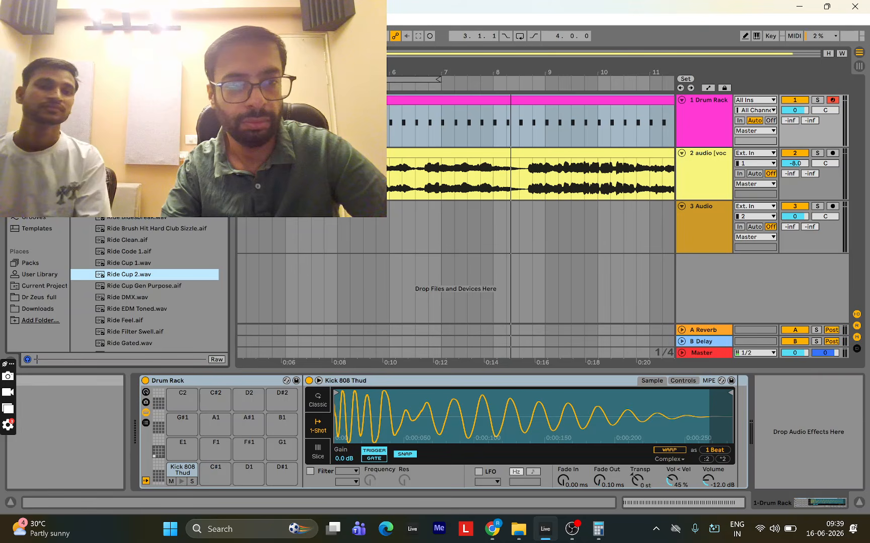
# Open the Rim sample folder and load the Rim 90s MPC sample onto the Drum Rack's C#1 pad.
pyautogui.click(85, 126)
pyautogui.click(83, 114)
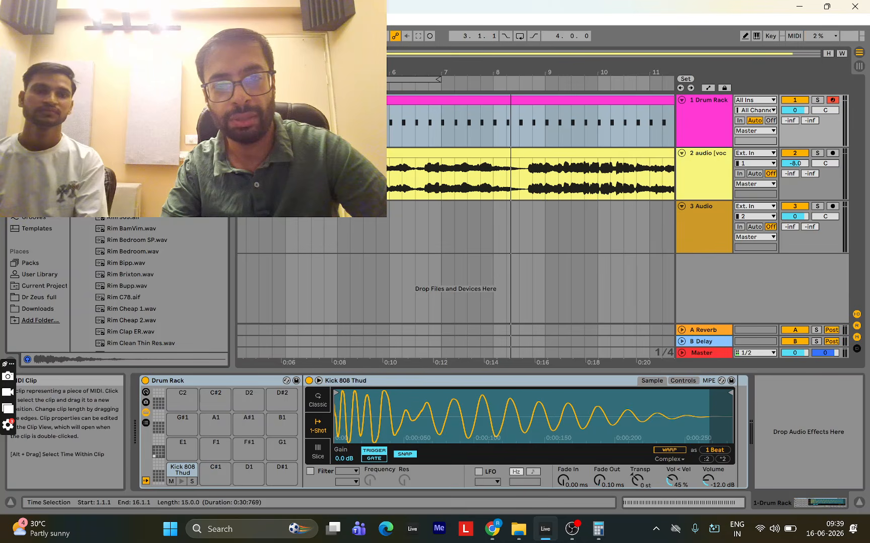
pyautogui.moveTo(220, 457); pyautogui.dragTo(225, 476)
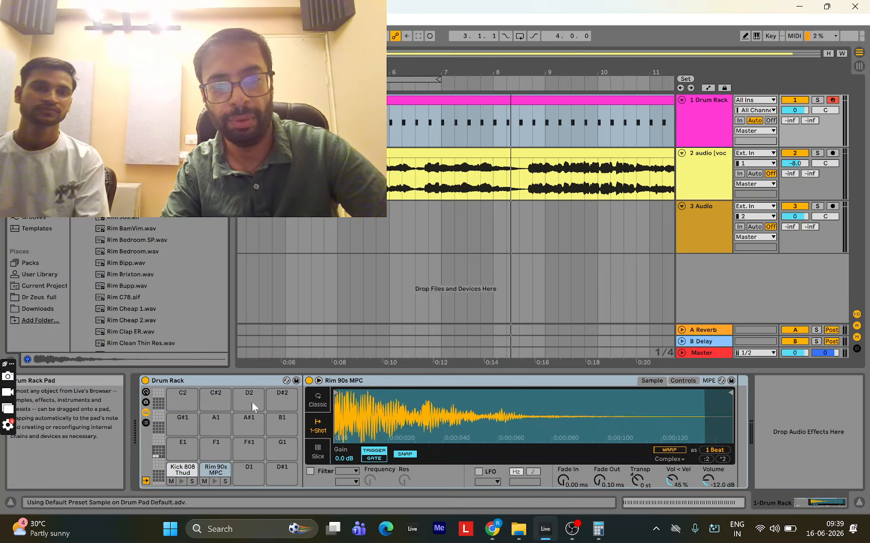
# Open the Drum Rack clip, start playback and add Rim 90s MPC notes at 1.1.4 and 1.2.3.
pyautogui.doubleClick(491, 100)
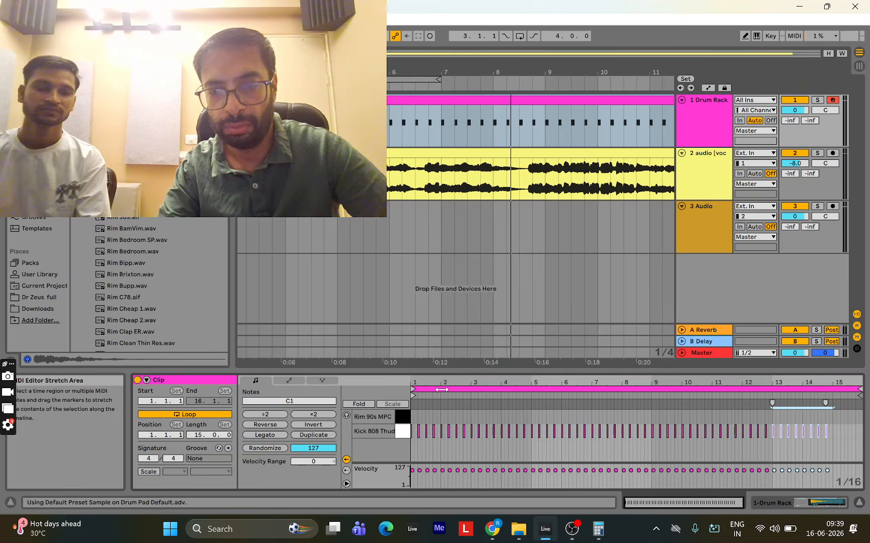
pyautogui.moveTo(426, 382); pyautogui.dragTo(505, 387)
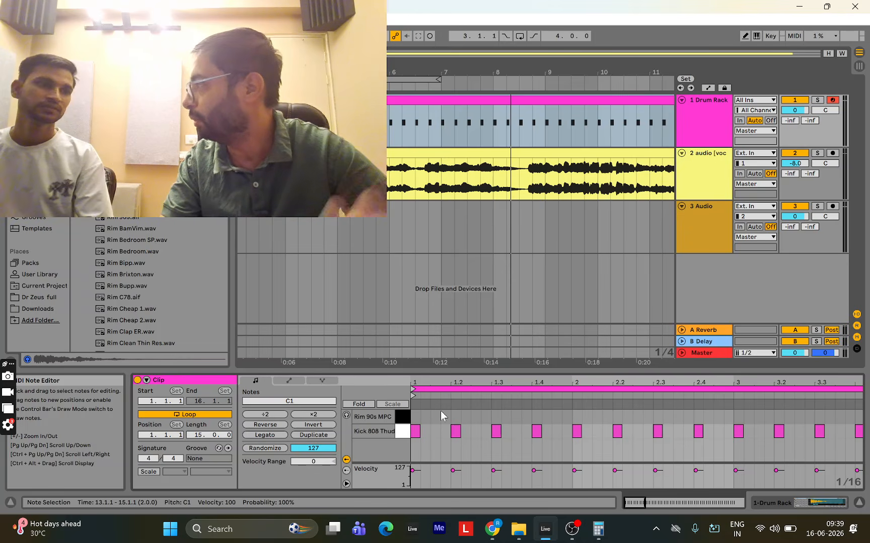
pyautogui.press('space')
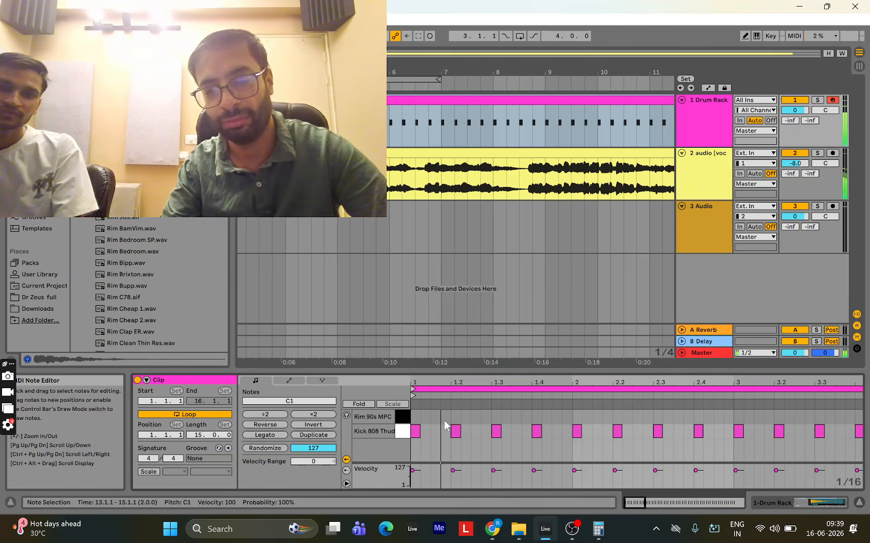
pyautogui.doubleClick(446, 417)
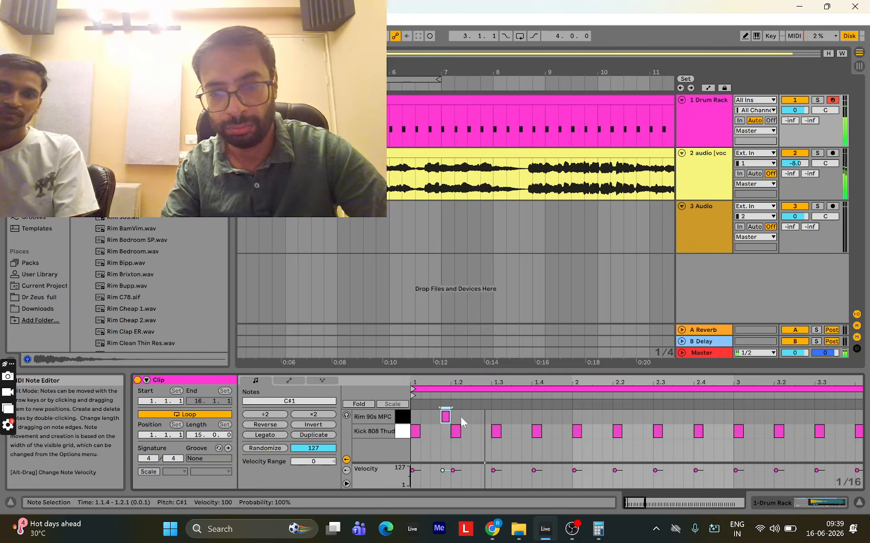
pyautogui.doubleClick(478, 418)
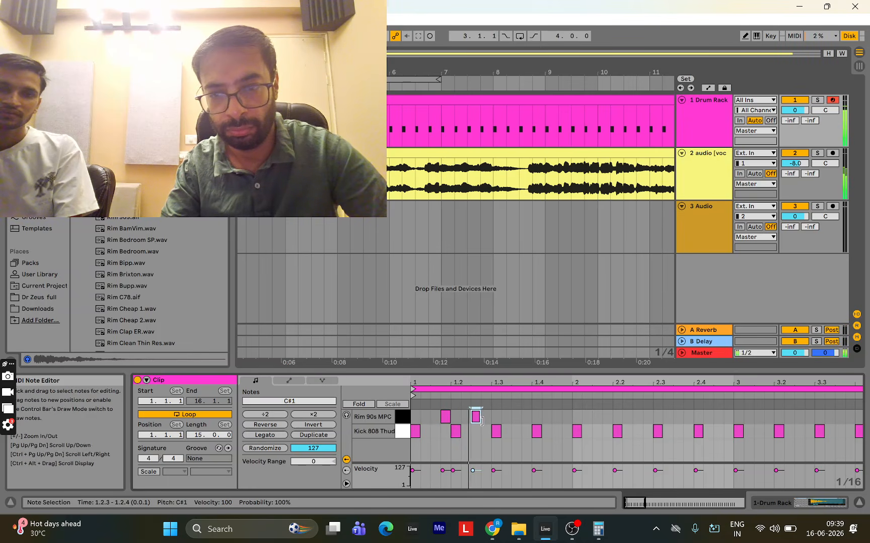
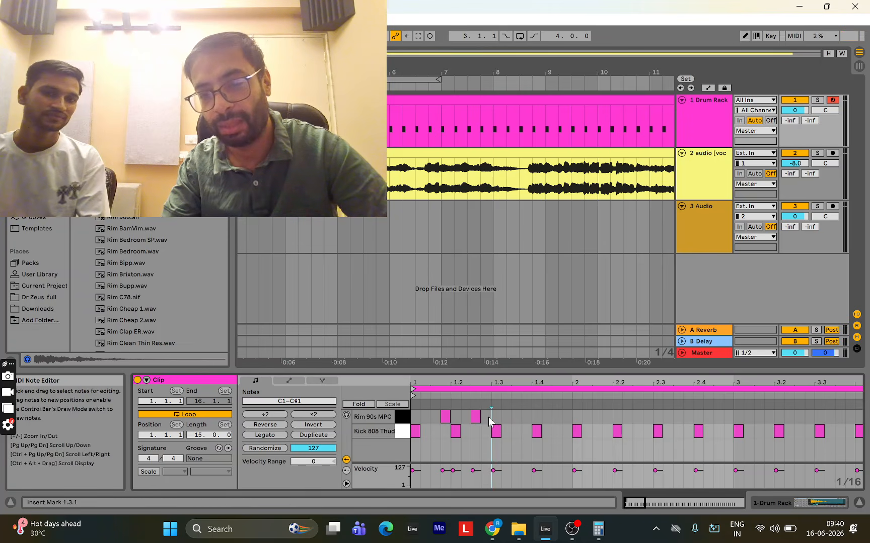
# Copy the two Rim 90s MPC notes in the first half of bar 1 and paste them at 1.3.1.
pyautogui.moveTo(489, 421); pyautogui.dragTo(457, 421)
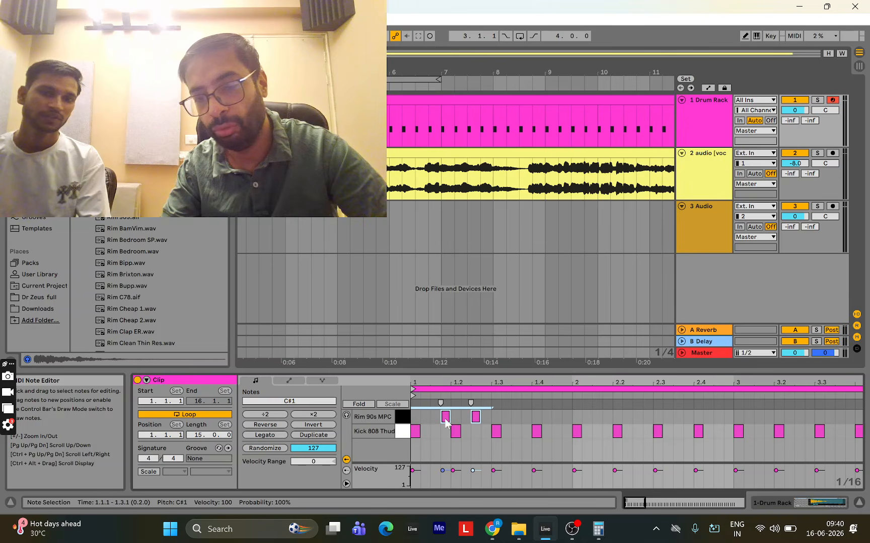
pyautogui.rightClick(445, 419)
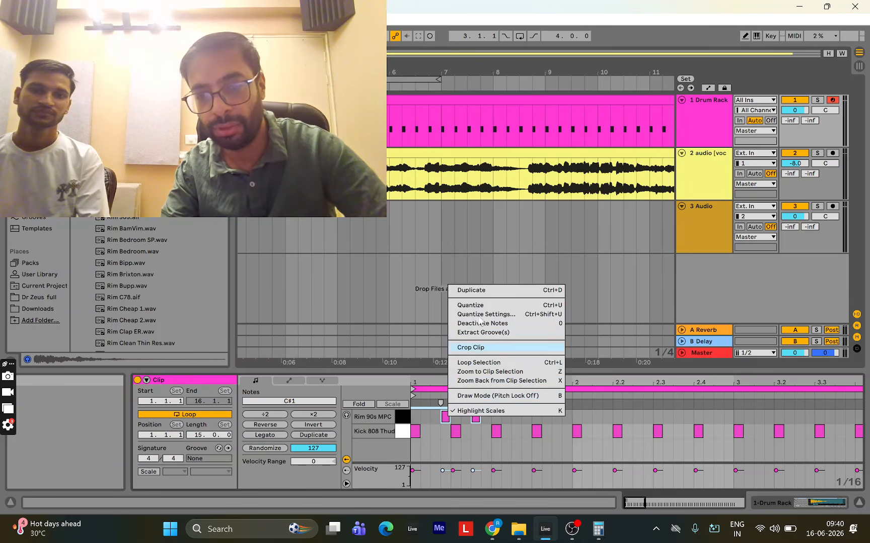
pyautogui.press('Escape')
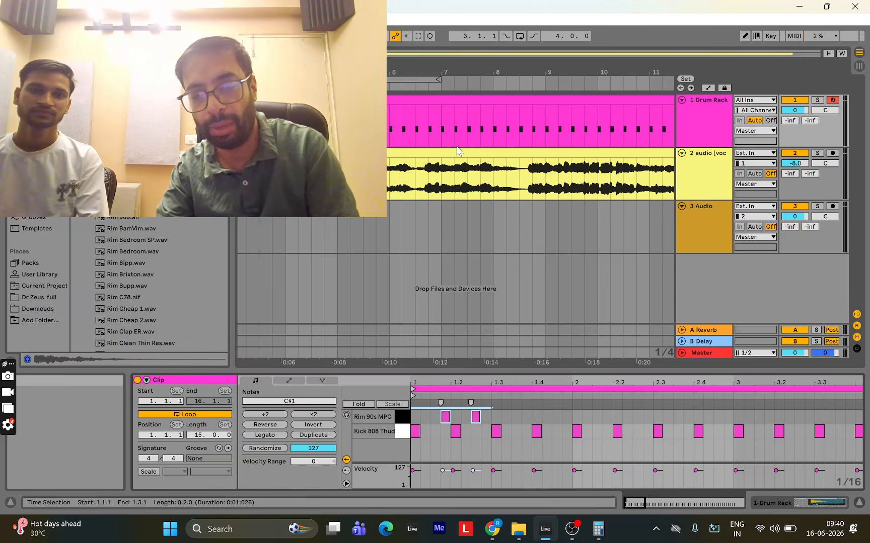
pyautogui.click(491, 422)
pyautogui.hotkey('ctrl', 'v')
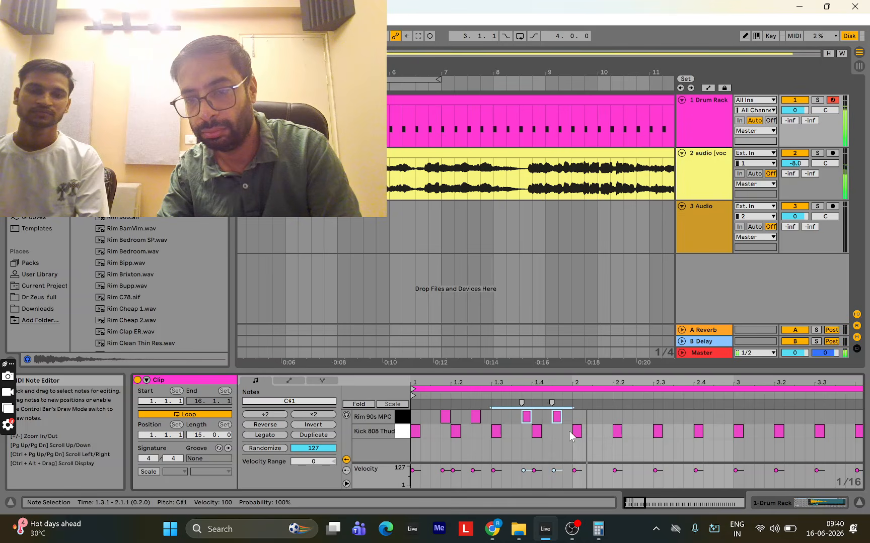
# Select bar 1's four Rim 90s MPC notes and duplicate the pattern repeatedly through bar 13 of the clip.
pyautogui.moveTo(573, 421); pyautogui.dragTo(411, 421)
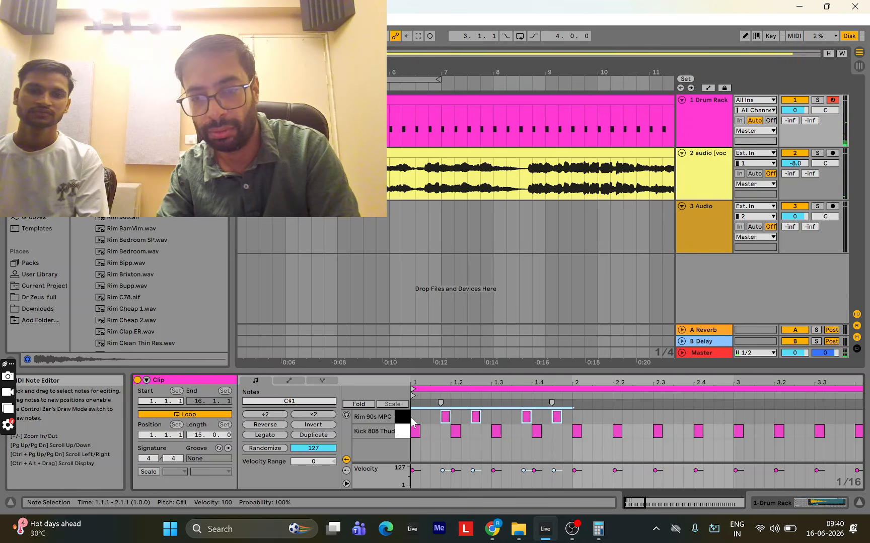
pyautogui.hotkey('ctrl', 'd')
pyautogui.hotkey('ctrl', 'd')
pyautogui.hotkey('ctrl', 'd')
pyautogui.hotkey('ctrl', 'd')
pyautogui.hotkey('ctrl', 'd')
pyautogui.hotkey('ctrl', 'd')
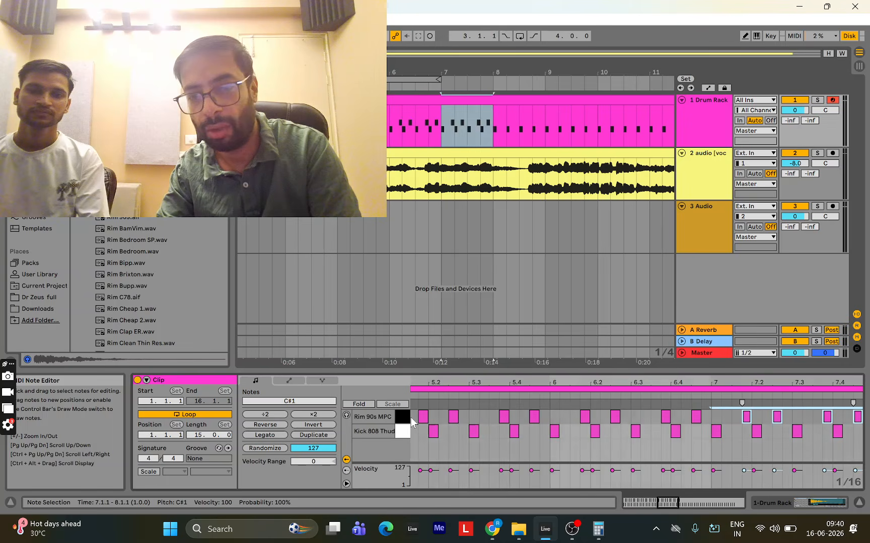
pyautogui.hotkey('ctrl', 'd')
pyautogui.hotkey('ctrl', 'd')
pyautogui.hotkey('ctrl', 'd')
pyautogui.hotkey('ctrl', 'd')
pyautogui.hotkey('ctrl', 'd')
pyautogui.hotkey('ctrl', 'd')
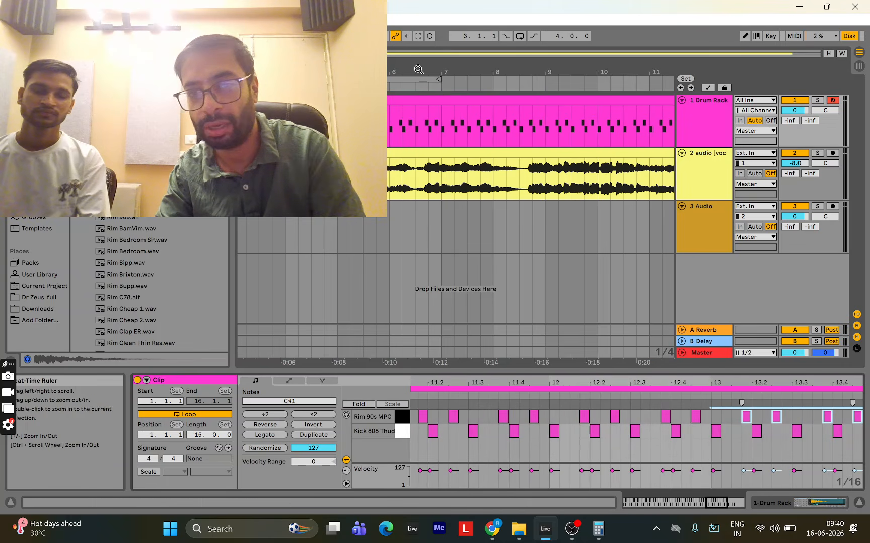
# Select the Drum Rack clip in the arrangement and play it to hear the full rim pattern over the kick and vocals.
pyautogui.moveTo(419, 70); pyautogui.dragTo(419, 25)
pyautogui.moveTo(358, 126); pyautogui.dragTo(366, 126)
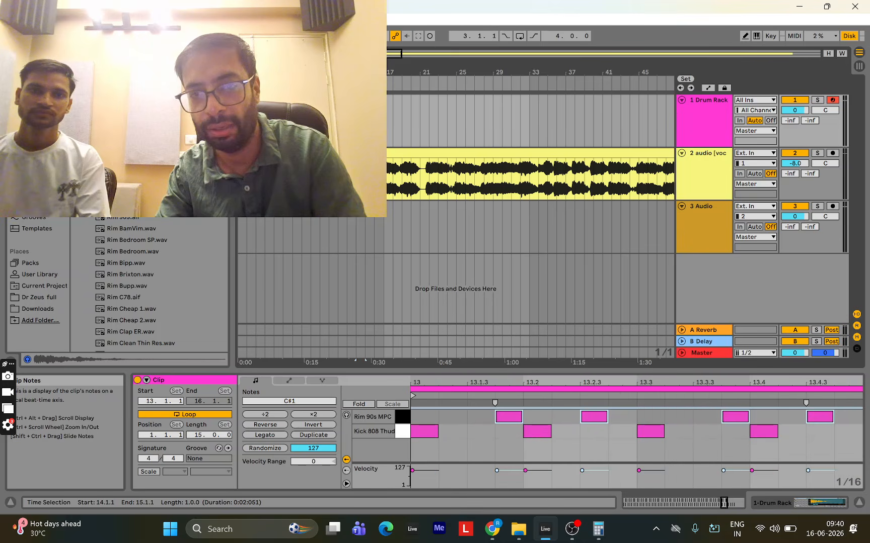
pyautogui.click(337, 99)
pyautogui.press('space')
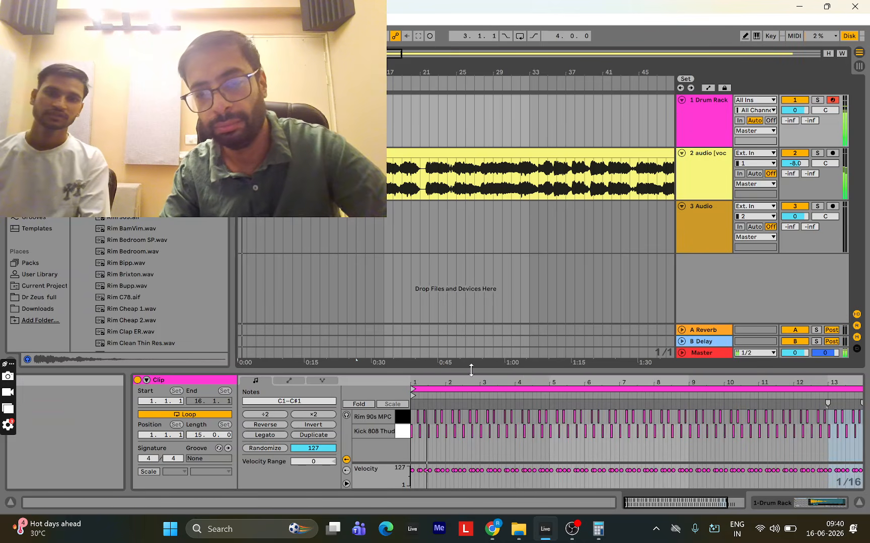
pyautogui.moveTo(469, 382); pyautogui.dragTo(469, 424)
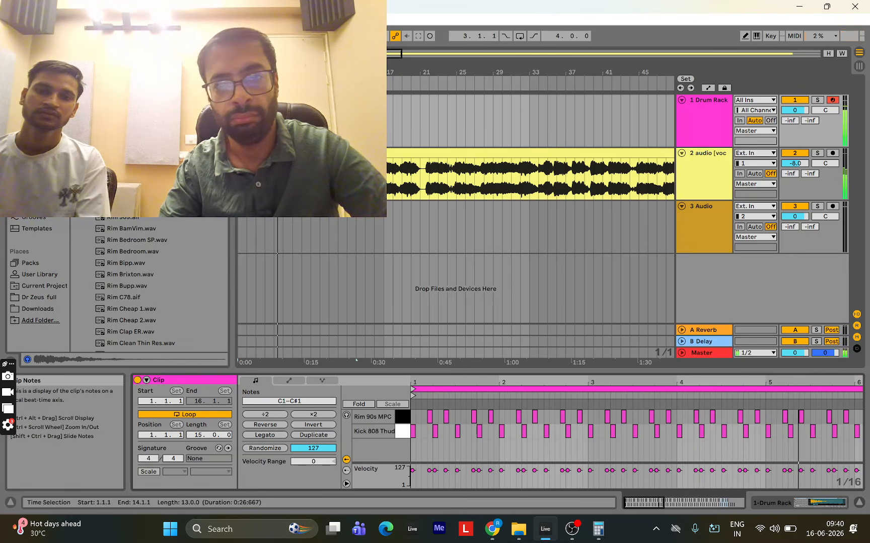
# Delete the leftover Drum Rack material from bar 14 onward in the arrangement.
pyautogui.click(358, 100)
pyautogui.moveTo(358, 121); pyautogui.dragTo(374, 121)
pyautogui.press('Delete')
pyautogui.press('Delete')
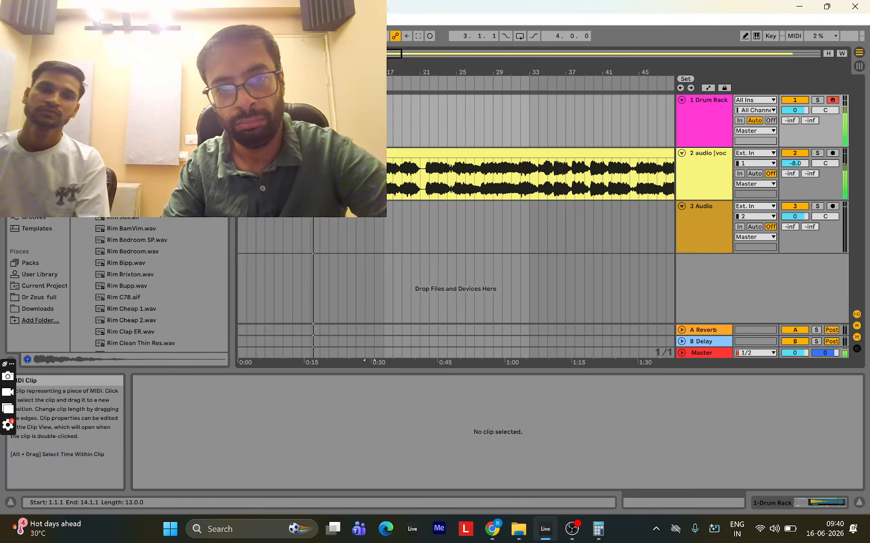
# Reopen the remaining Drum Rack clip and review its kick and rim notes while the arrangement plays.
pyautogui.click(347, 100)
pyautogui.moveTo(583, 383); pyautogui.dragTo(583, 375)
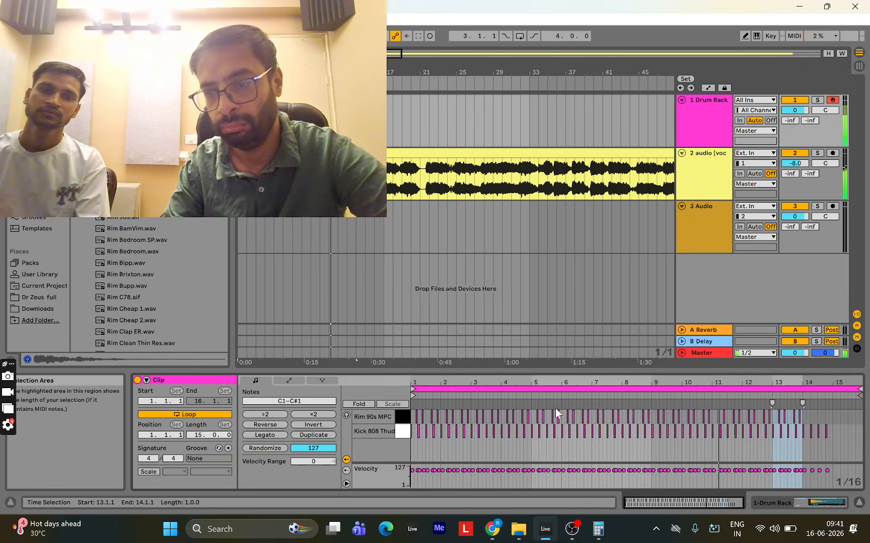
pyautogui.click(347, 100)
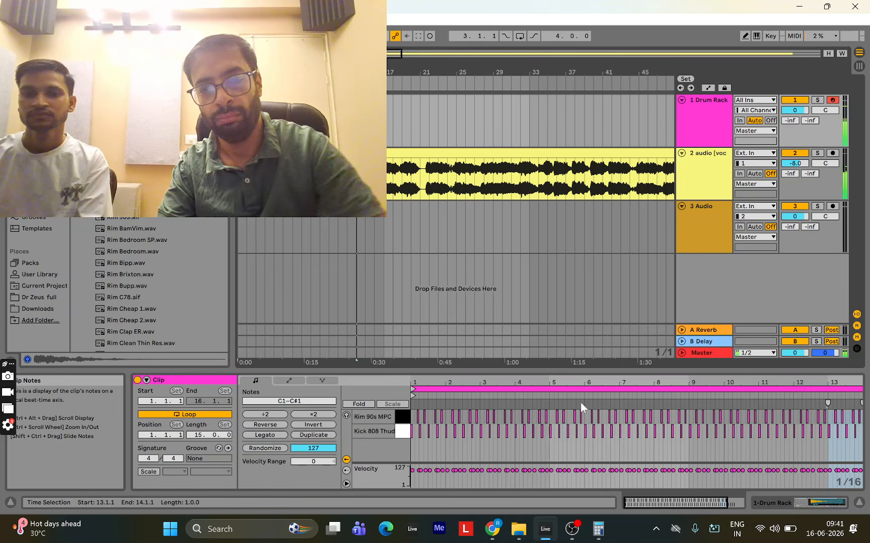
# Switch to YouTube in Chrome and play the Angana Padharo MahaRani Navratri Remix video, seeking back to near its start.
pyautogui.moveTo(490, 533)
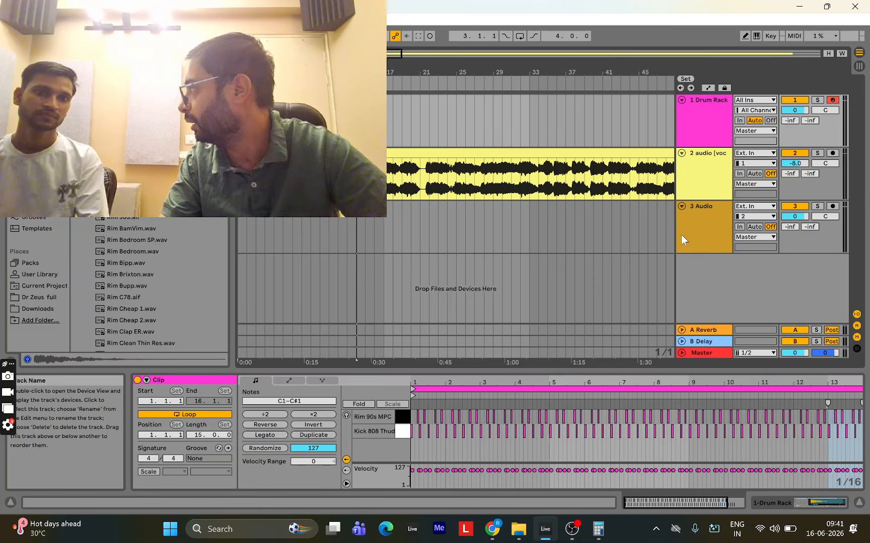
pyautogui.click(710, 132)
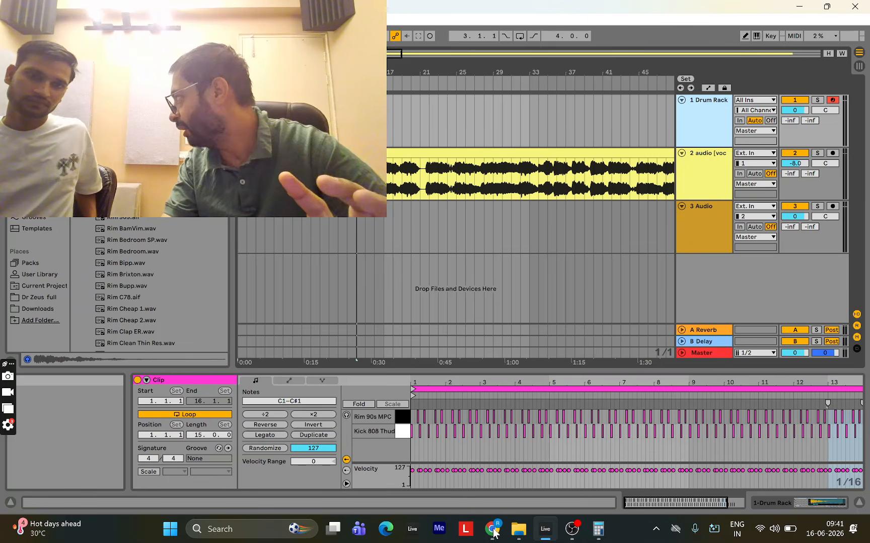
pyautogui.click(492, 529)
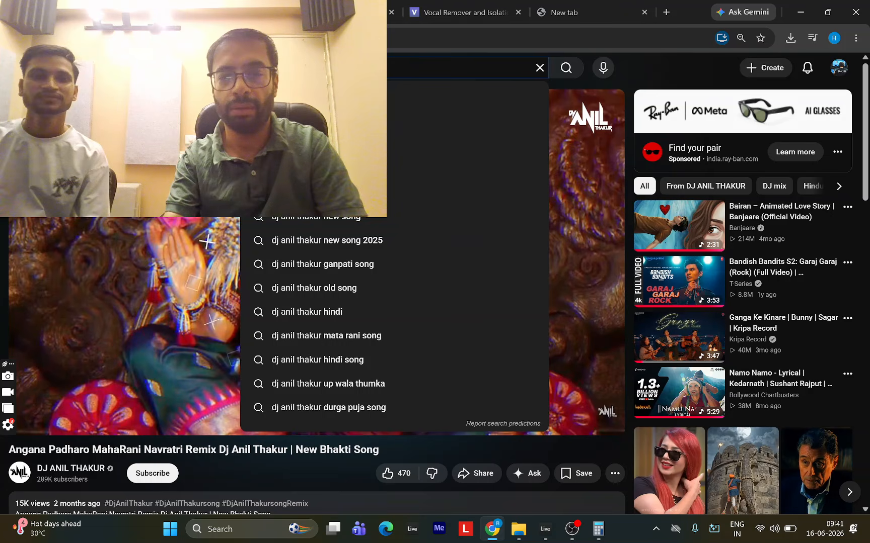
pyautogui.click(149, 278)
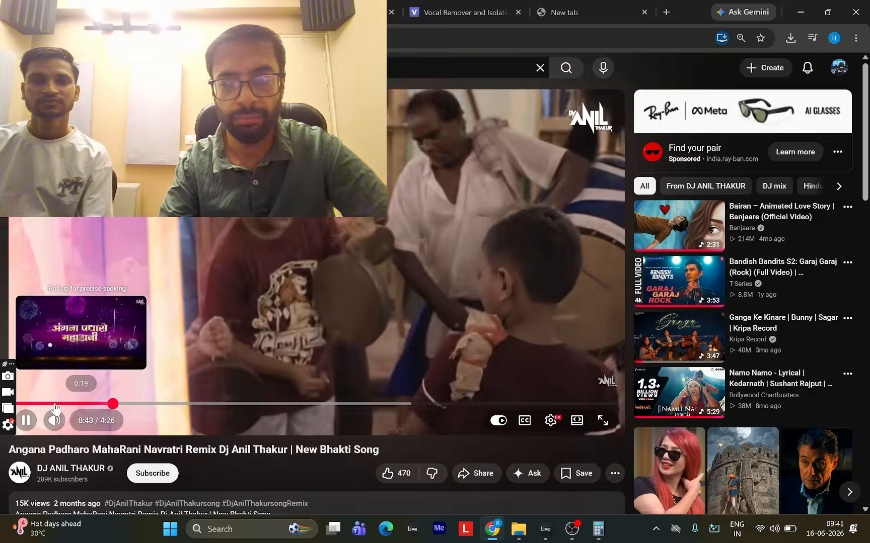
pyautogui.click(55, 404)
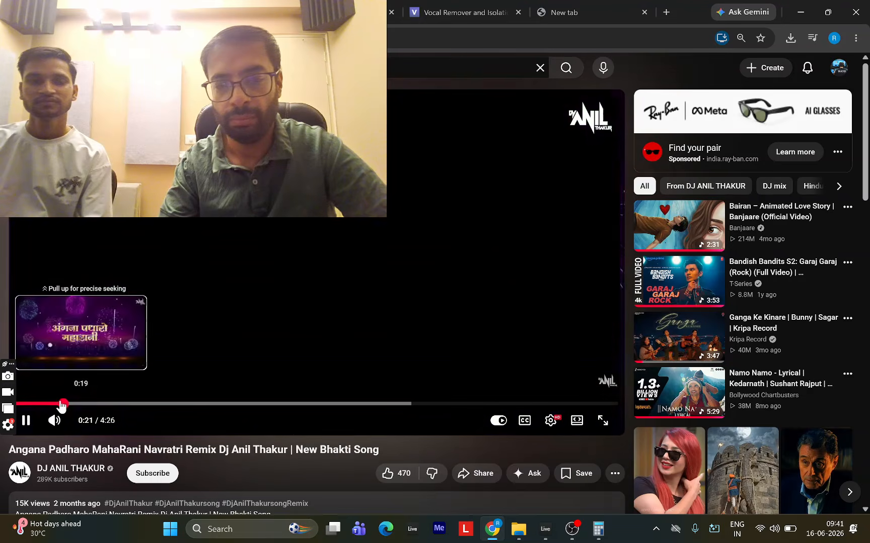
pyautogui.click(19, 404)
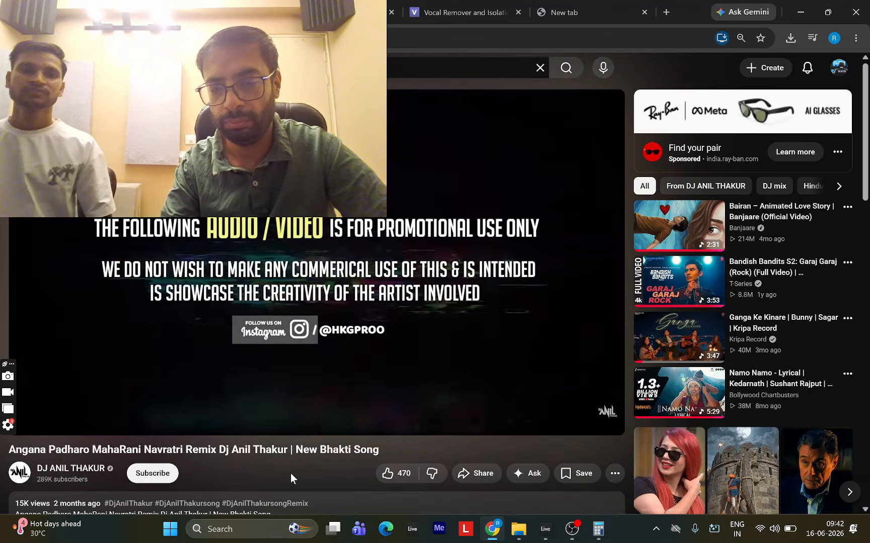
pyautogui.click(656, 529)
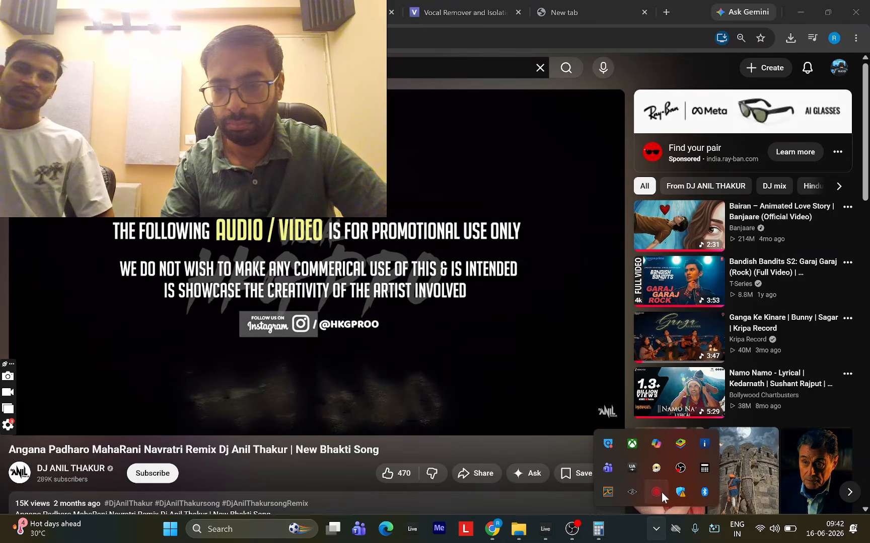
pyautogui.rightClick(656, 492)
pyautogui.click(697, 485)
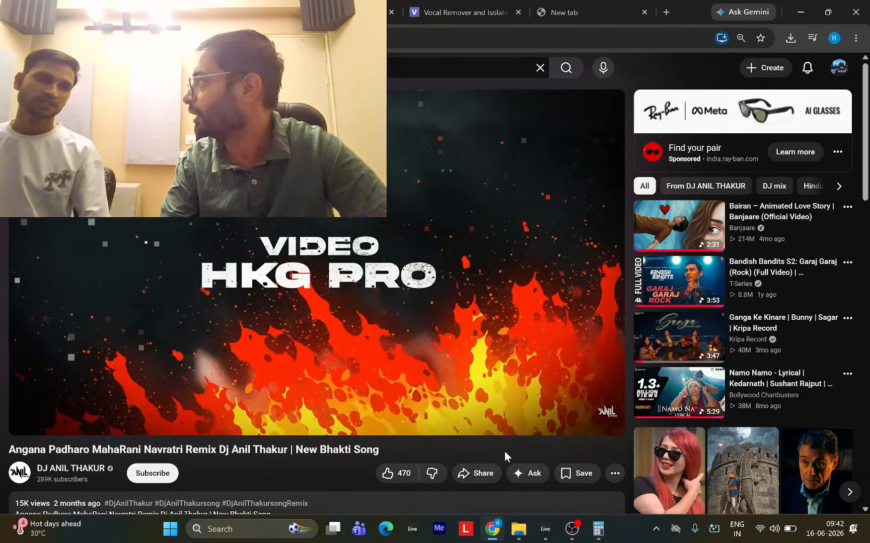
# Restart the reference remix from 0:00 and listen through its intro, pausing and resuming playback along the way.
pyautogui.press('space')
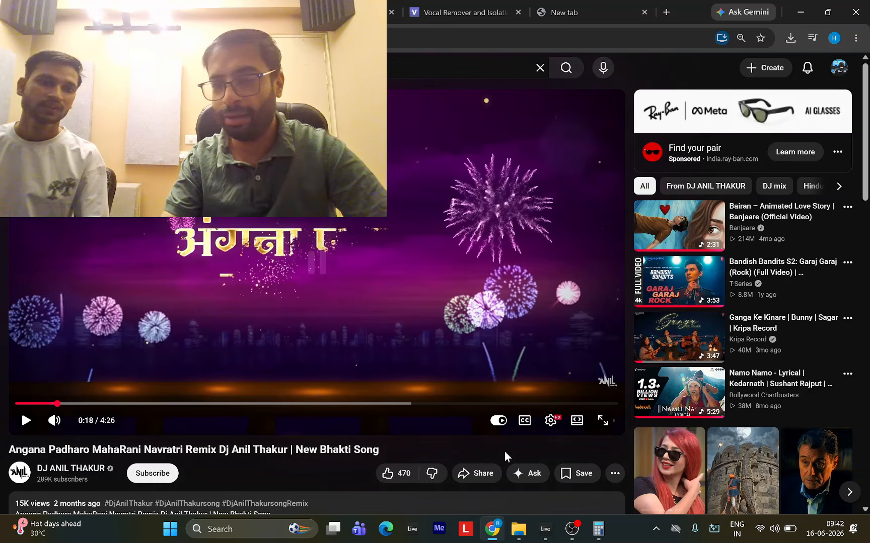
pyautogui.click(17, 405)
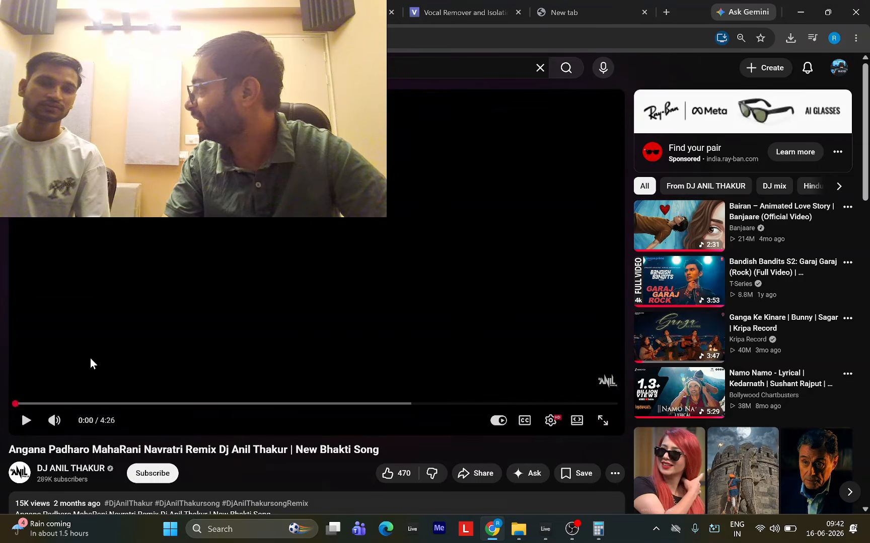
pyautogui.press('space')
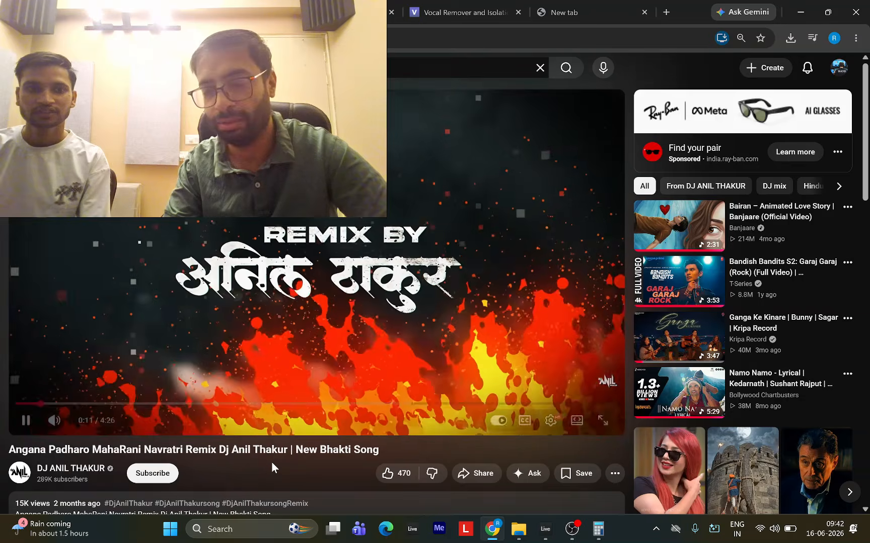
pyautogui.press('k')
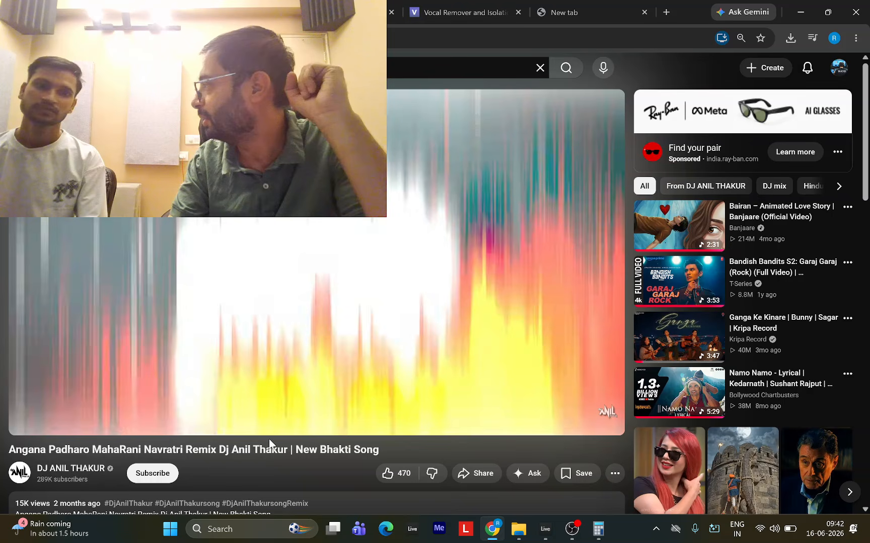
pyautogui.press('space')
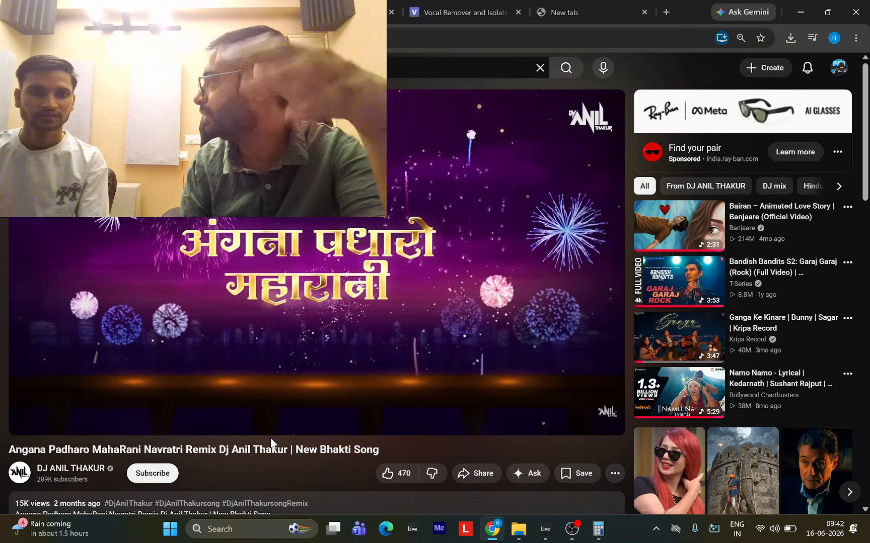
pyautogui.press('space')
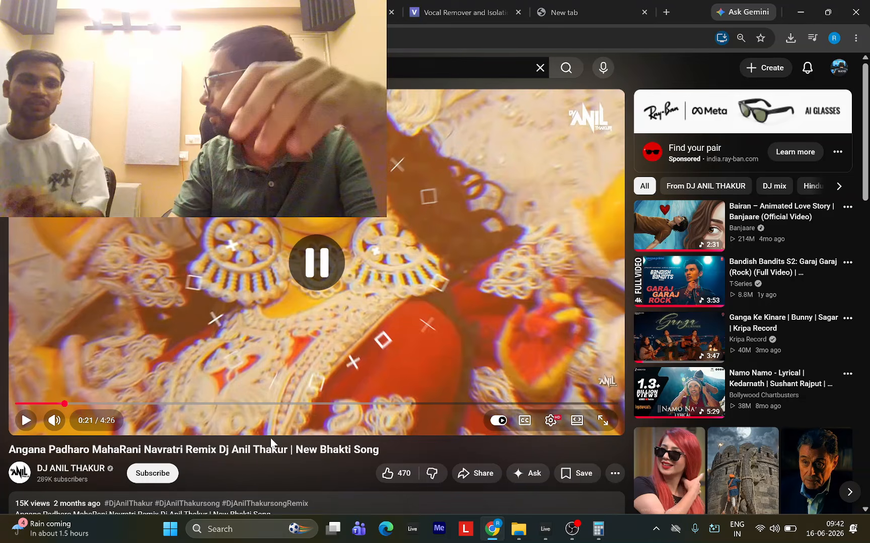
# Return to Ableton Live, go back to the Drums library's upper level and open the shaker sample folder.
pyautogui.click(547, 536)
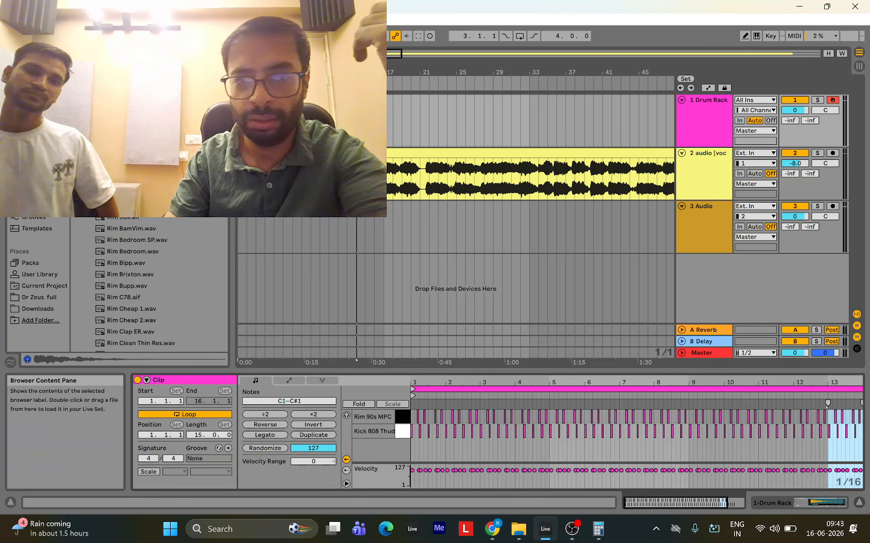
pyautogui.click(120, 151)
pyautogui.scroll(1, 120, 151)
pyautogui.click(84, 151)
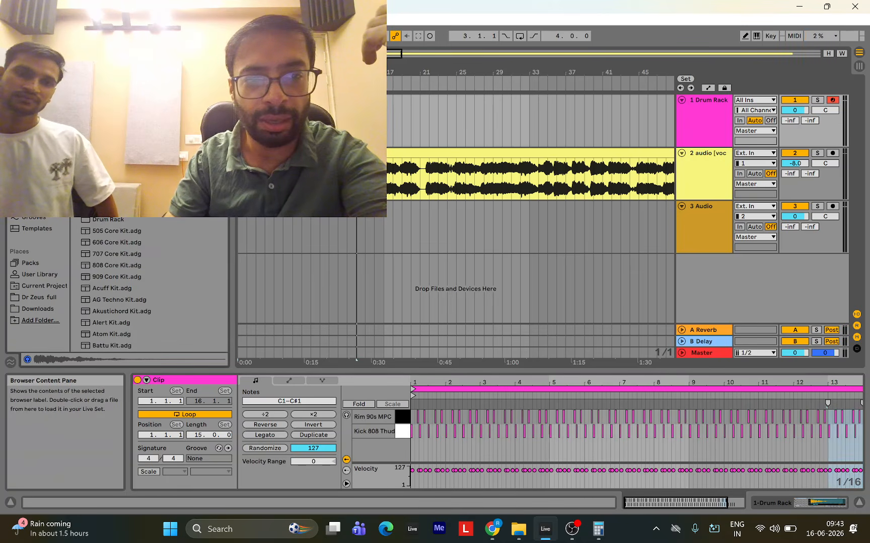
pyautogui.scroll(-10, 151, 282)
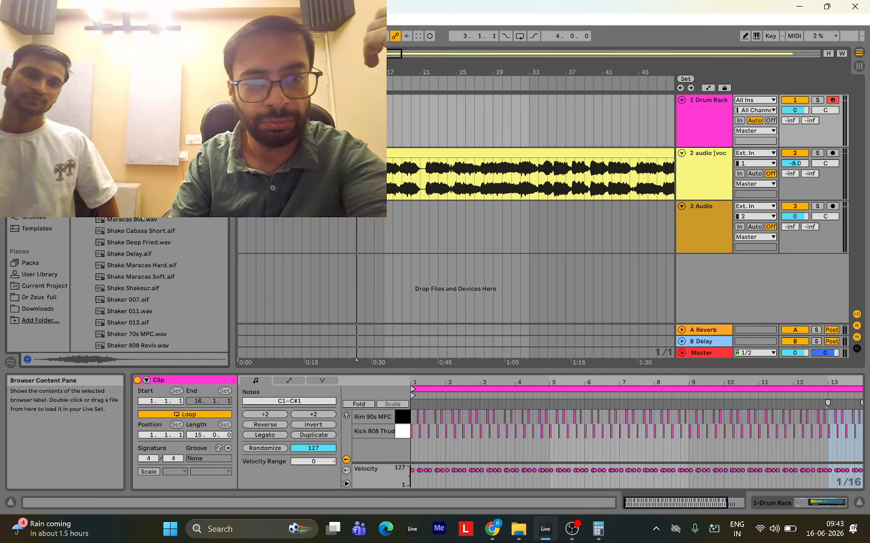
# Audition the Maracas 808, Shake Cabasa Short, Shake Deep Fried and Shake Delay samples.
pyautogui.click(144, 222)
pyautogui.click(152, 230)
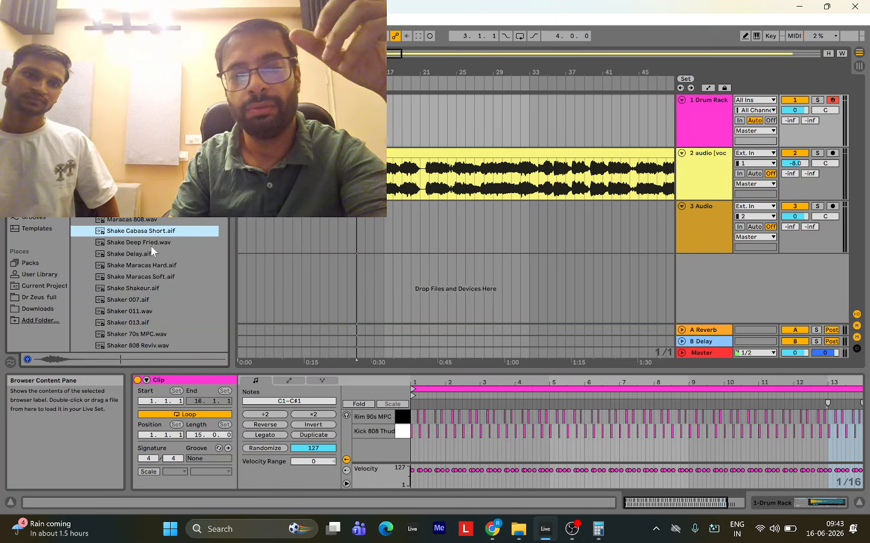
pyautogui.click(150, 244)
pyautogui.click(149, 254)
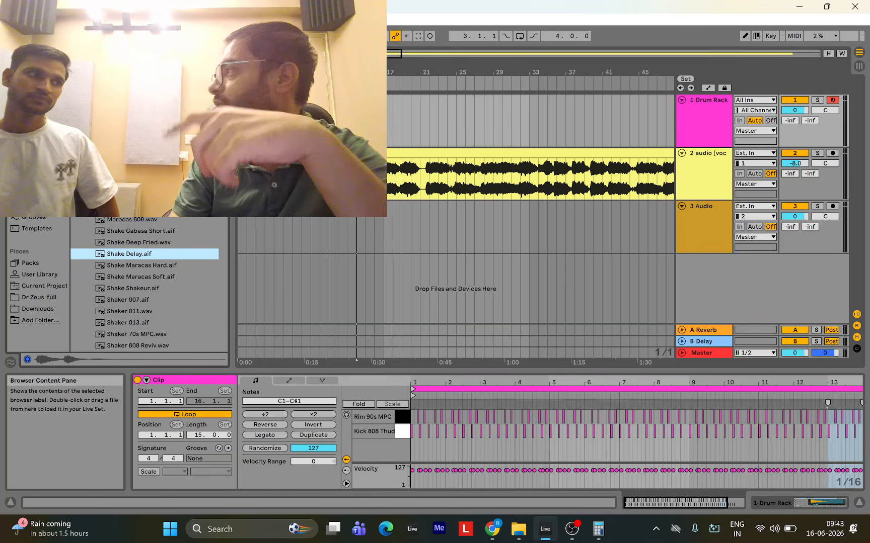
pyautogui.click(145, 197)
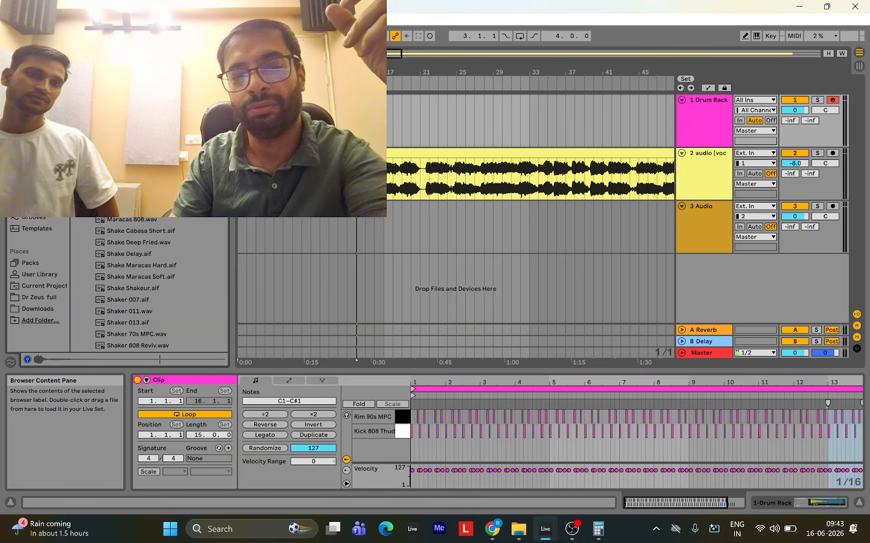
# Audition the Shaker 007, Shaker 011, Shaker 013 and Shaker 70s MPC samples and browse further through the shaker folder.
pyautogui.click(137, 244)
pyautogui.click(127, 299)
pyautogui.scroll(-3, 130, 255)
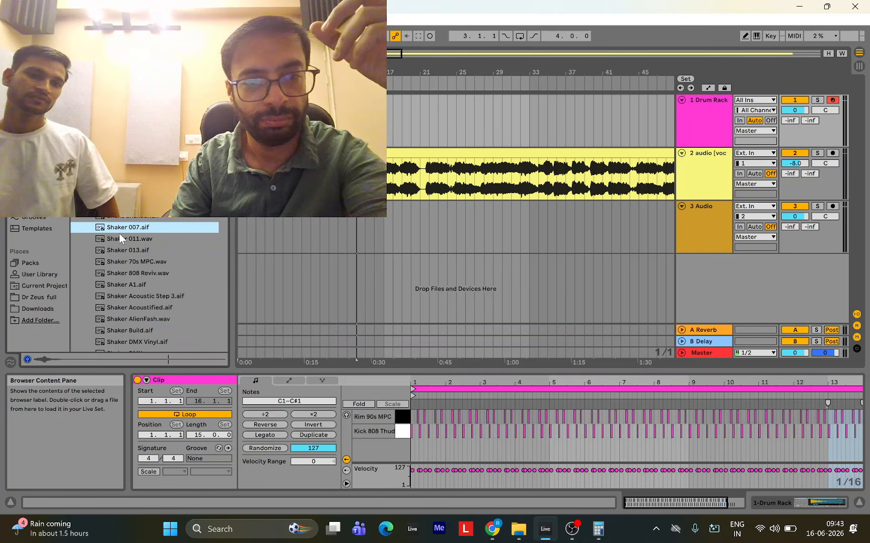
pyautogui.click(119, 236)
pyautogui.click(121, 249)
pyautogui.click(127, 261)
pyautogui.scroll(-3, 136, 275)
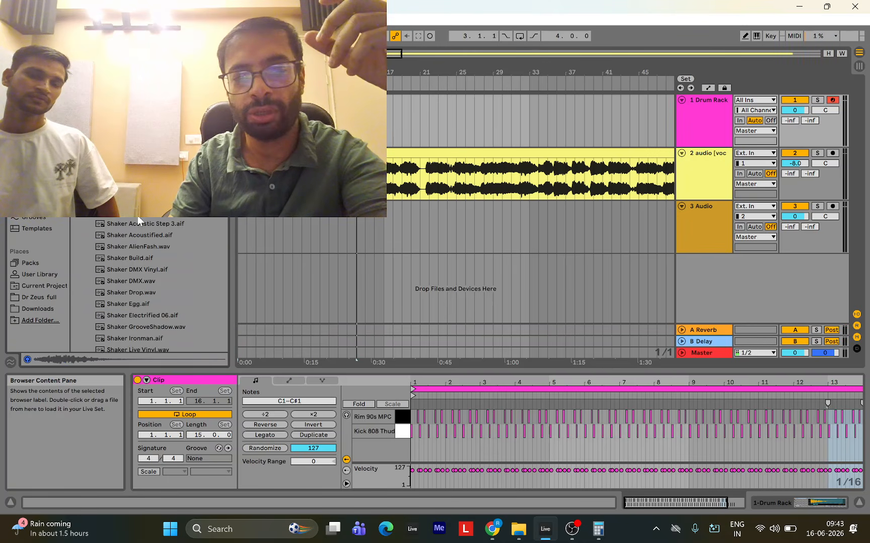
pyautogui.scroll(-3, 147, 246)
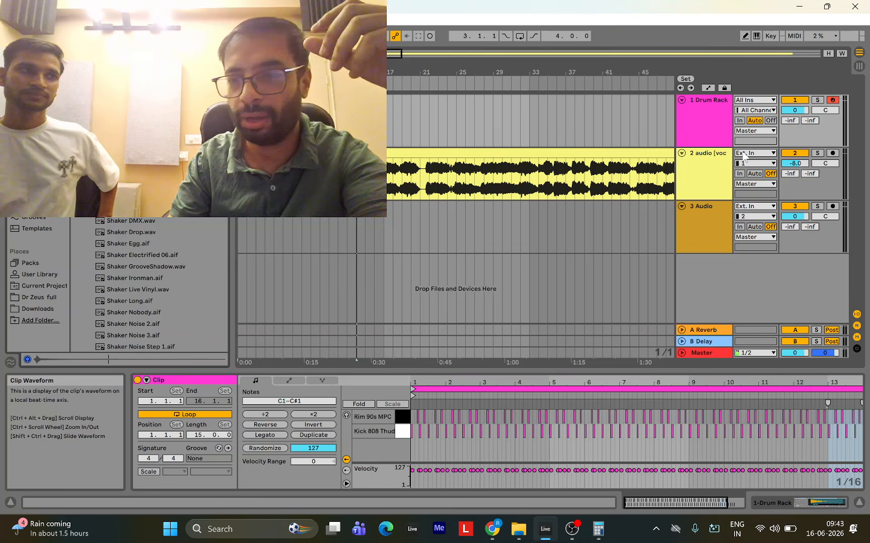
# Load Shaker A1 onto the free Drum Rack pad beside Rim 90s MPC and open the drum clip's notes at bar 1.
pyautogui.click(704, 126)
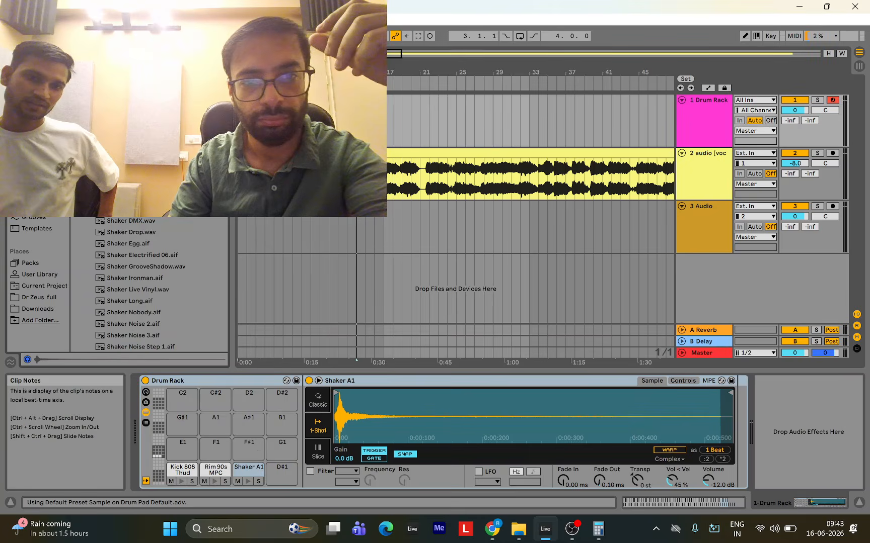
pyautogui.doubleClick(302, 99)
pyautogui.moveTo(418, 383); pyautogui.dragTo(423, 433)
# Add Shaker A1 notes on every eighth of bar 1, from 1.1.1 to 1.4.3.
pyautogui.doubleClick(415, 416)
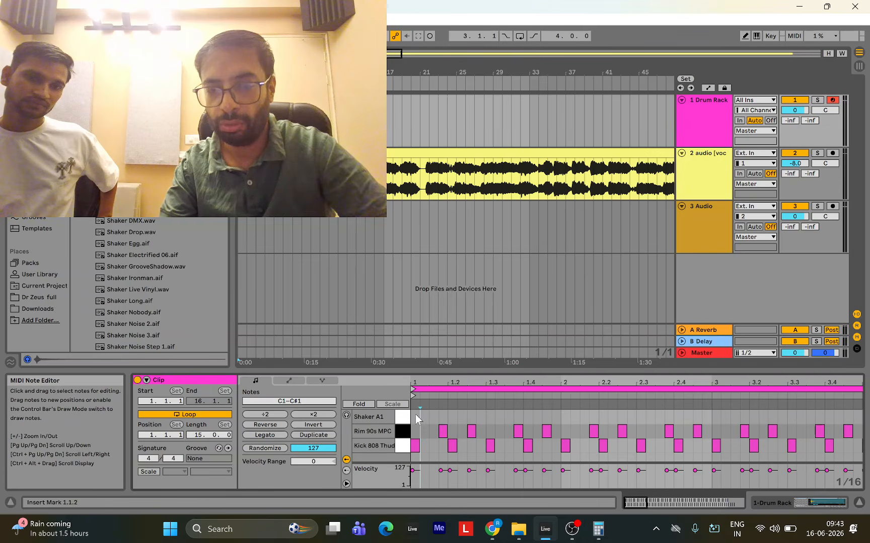
pyautogui.doubleClick(432, 418)
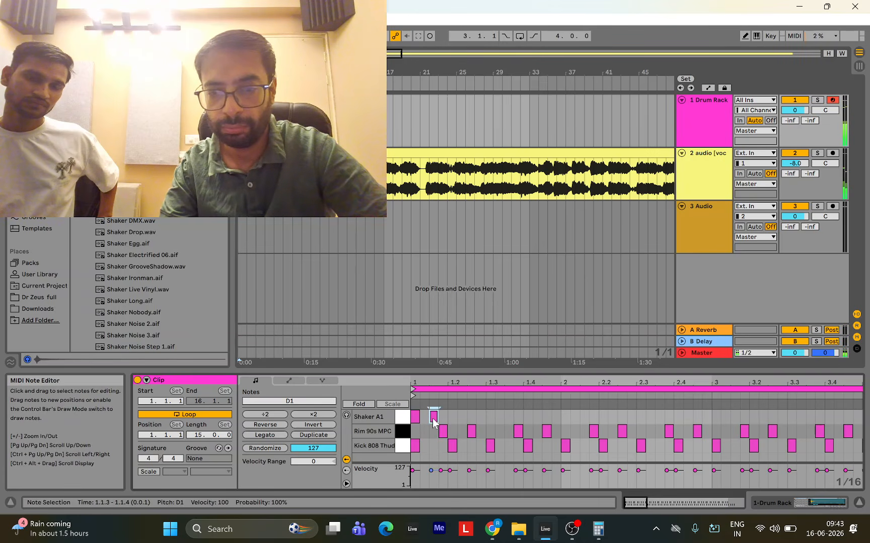
pyautogui.doubleClick(453, 417)
pyautogui.press('space')
pyautogui.doubleClick(472, 417)
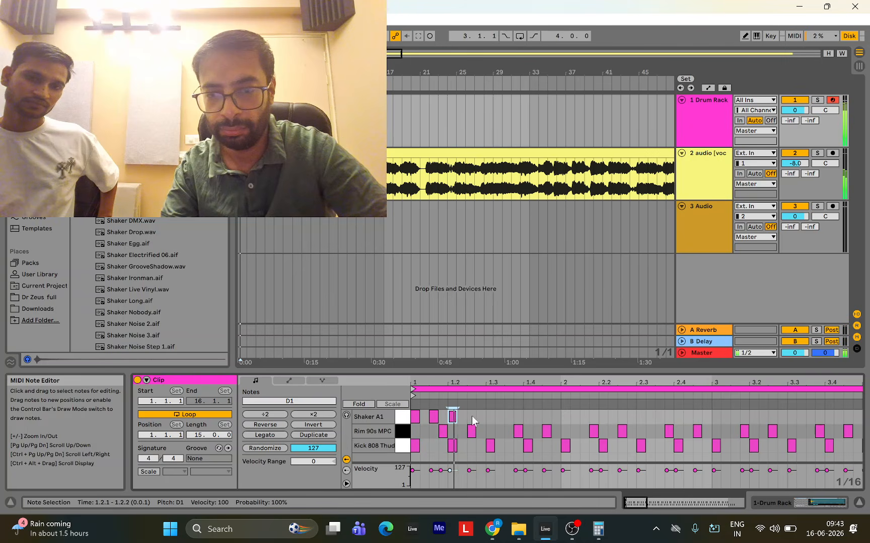
pyautogui.doubleClick(489, 415)
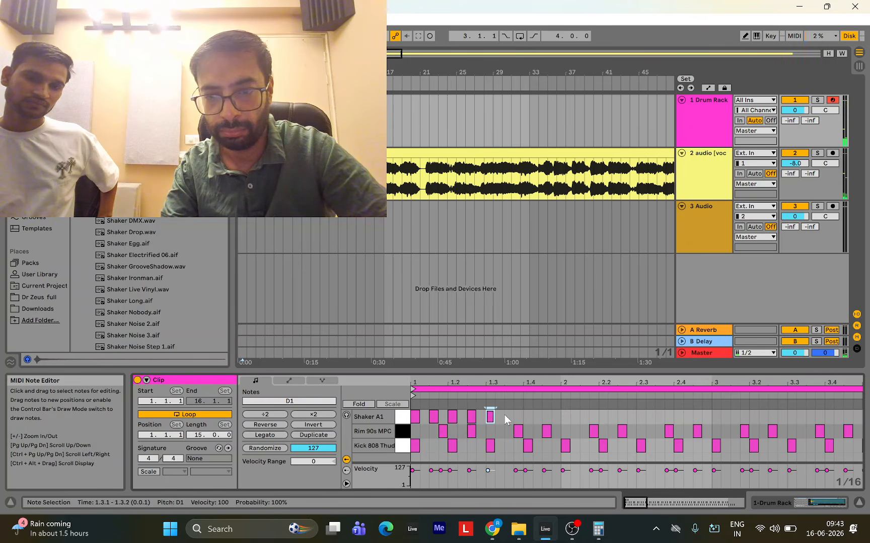
pyautogui.doubleClick(508, 416)
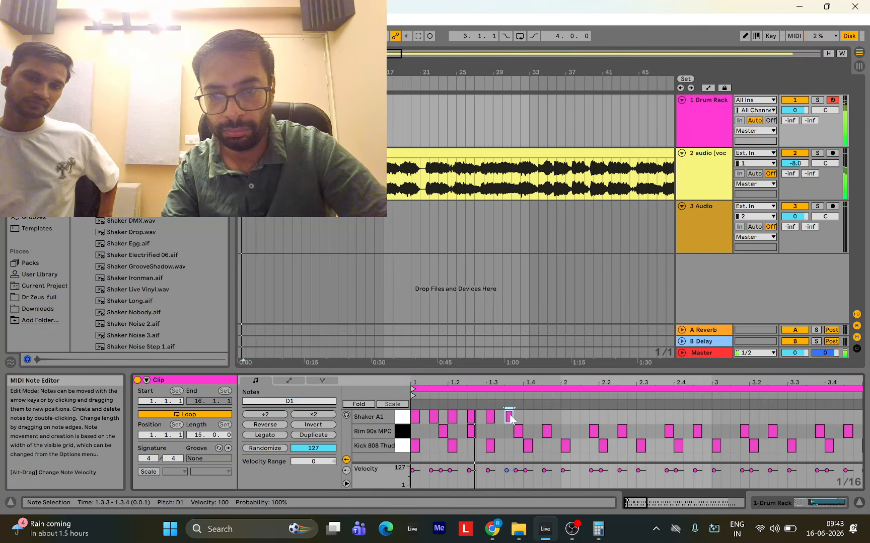
pyautogui.doubleClick(527, 416)
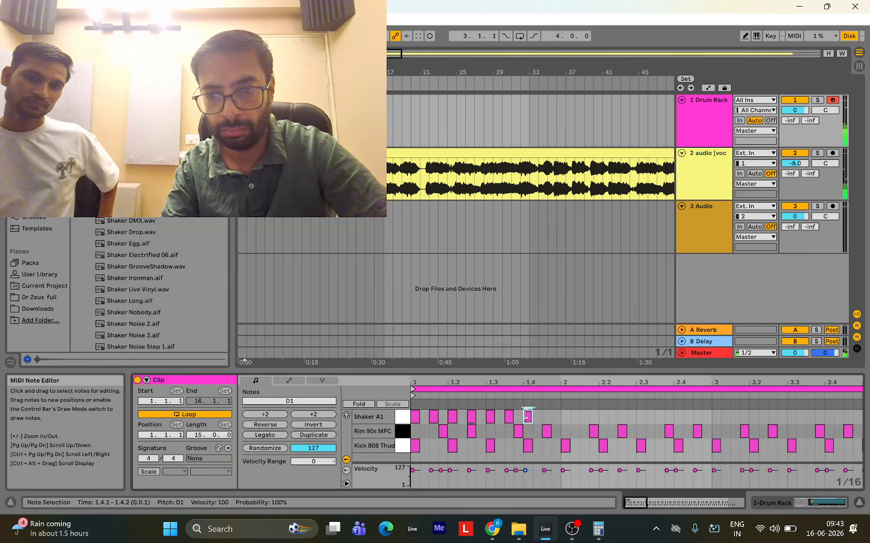
pyautogui.click(542, 418)
pyautogui.doubleClick(546, 415)
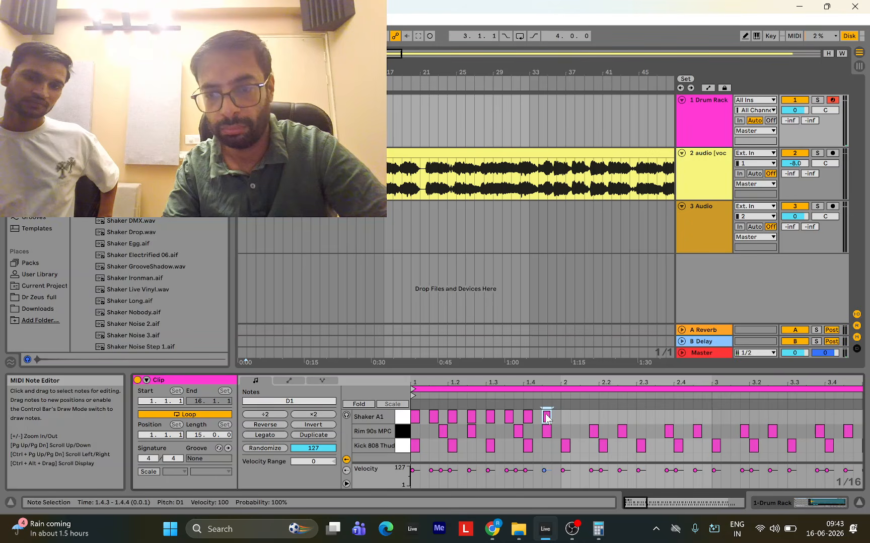
# Continue the Shaker A1 eighth-note pattern through bar 2, from 2.1.1 to 2.4.3.
pyautogui.doubleClick(565, 417)
pyautogui.doubleClick(583, 416)
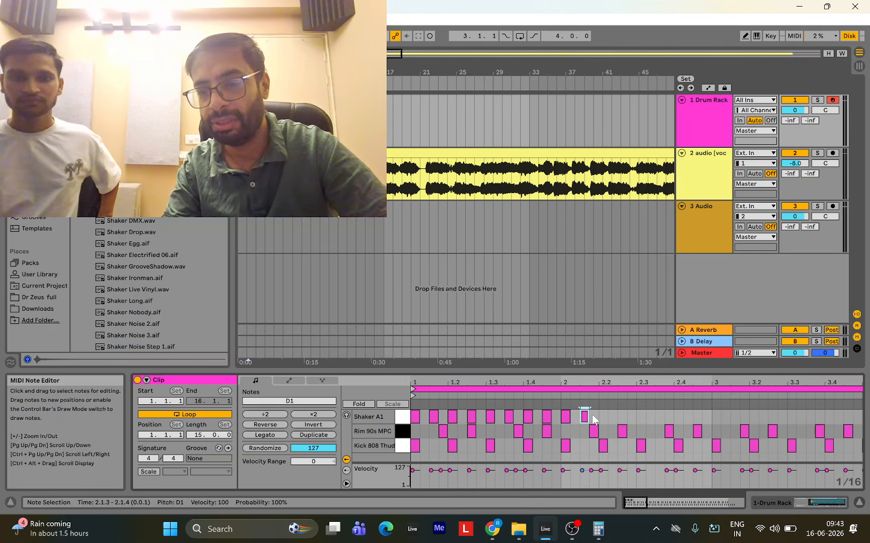
pyautogui.click(607, 414)
pyautogui.doubleClick(603, 417)
pyautogui.doubleClick(622, 417)
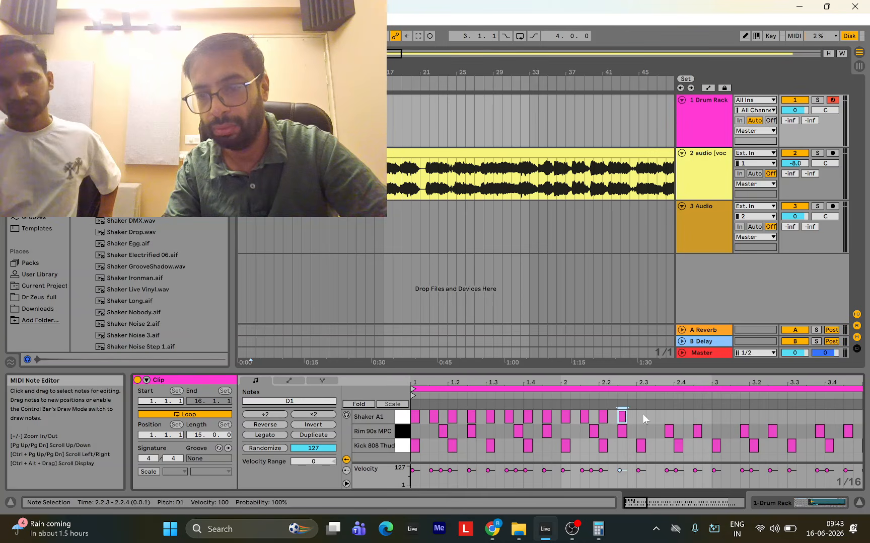
pyautogui.doubleClick(641, 417)
pyautogui.doubleClick(659, 417)
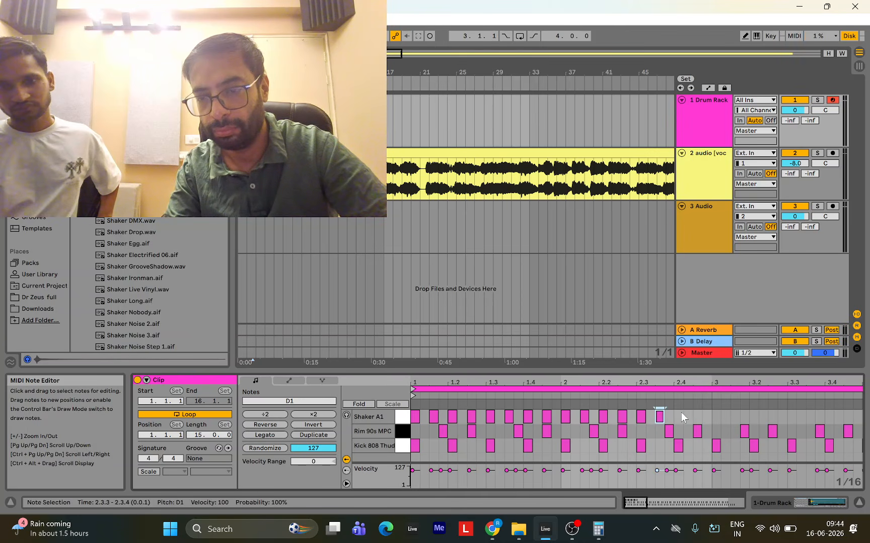
pyautogui.click(681, 413)
pyautogui.doubleClick(678, 416)
pyautogui.doubleClick(697, 417)
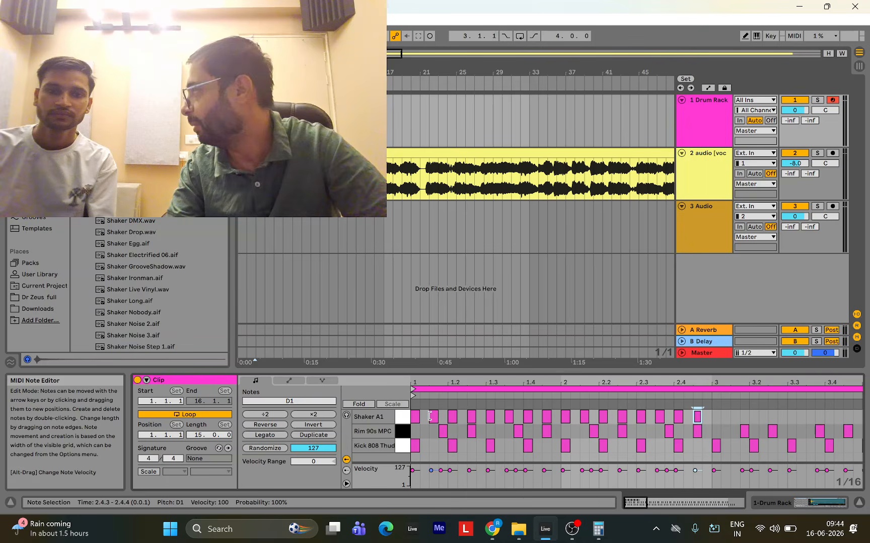
# Play back the first bars to check the shaker pattern against the kick, rim and vocals.
pyautogui.press('space')
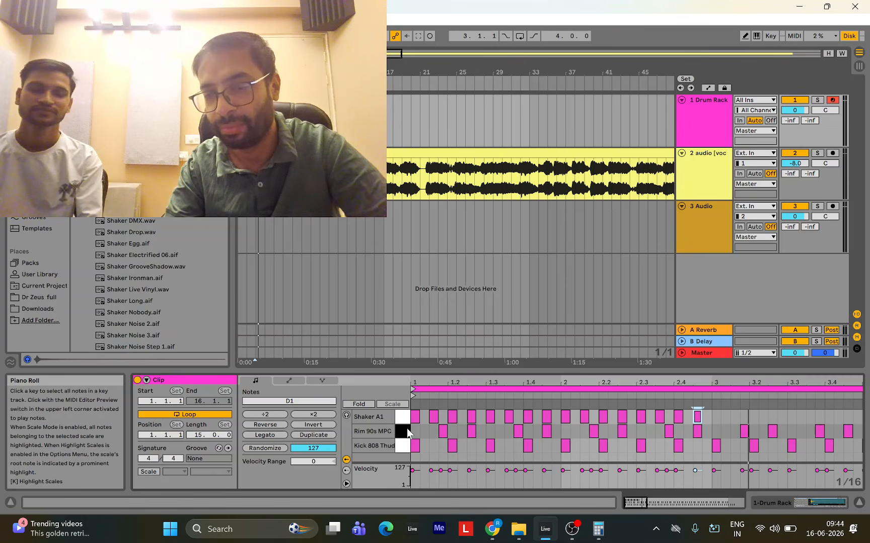
pyautogui.press('space')
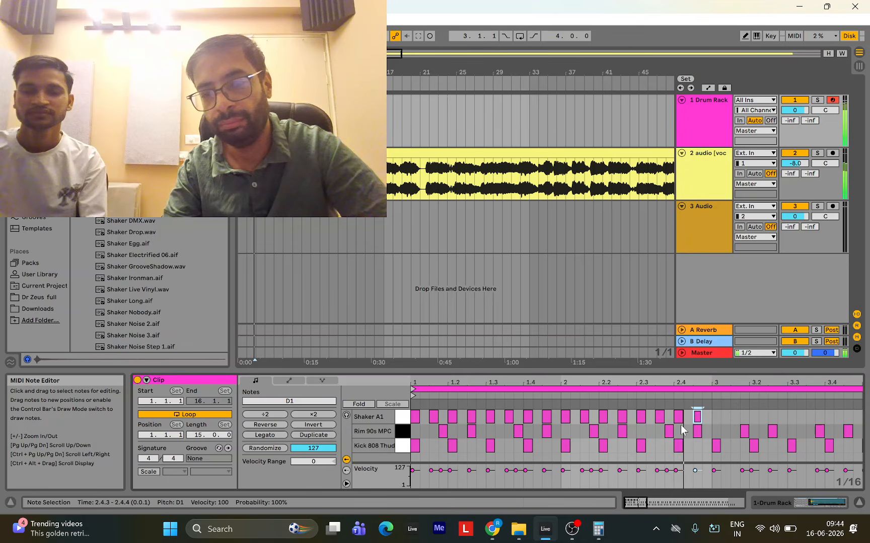
pyautogui.press('space')
# Try extra Shaker A1 notes at 2.3.4, 2.4.2 and 2.4.4 as a sixteenth-note fill and play it back.
pyautogui.doubleClick(669, 417)
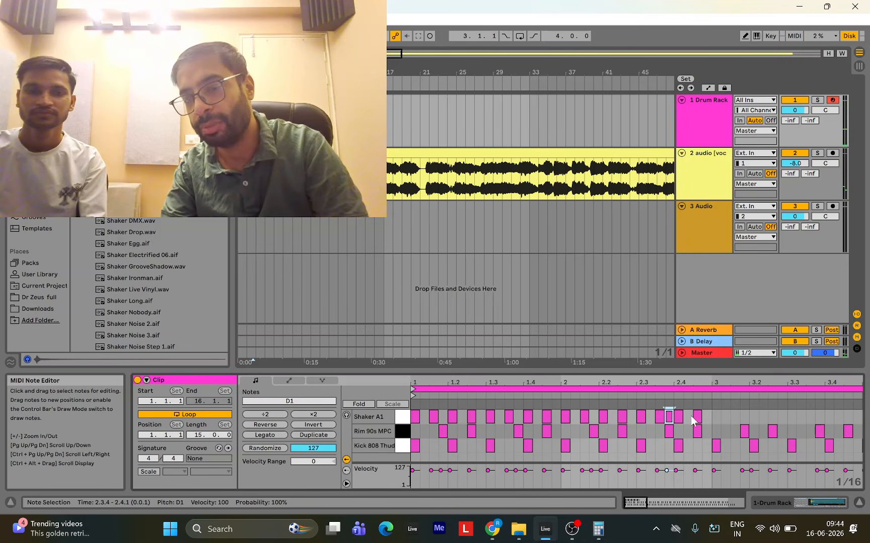
pyautogui.doubleClick(689, 417)
pyautogui.click(708, 417)
pyautogui.doubleClick(707, 418)
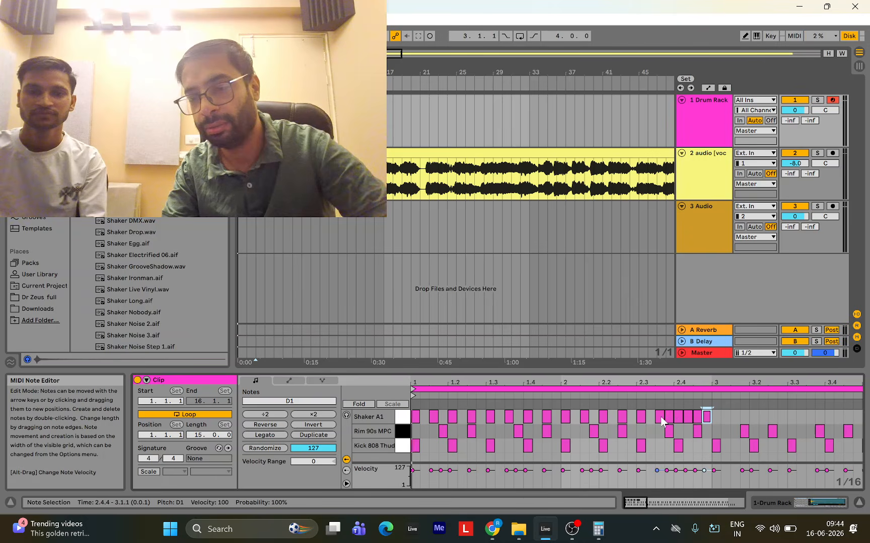
pyautogui.press('space')
pyautogui.click(660, 417)
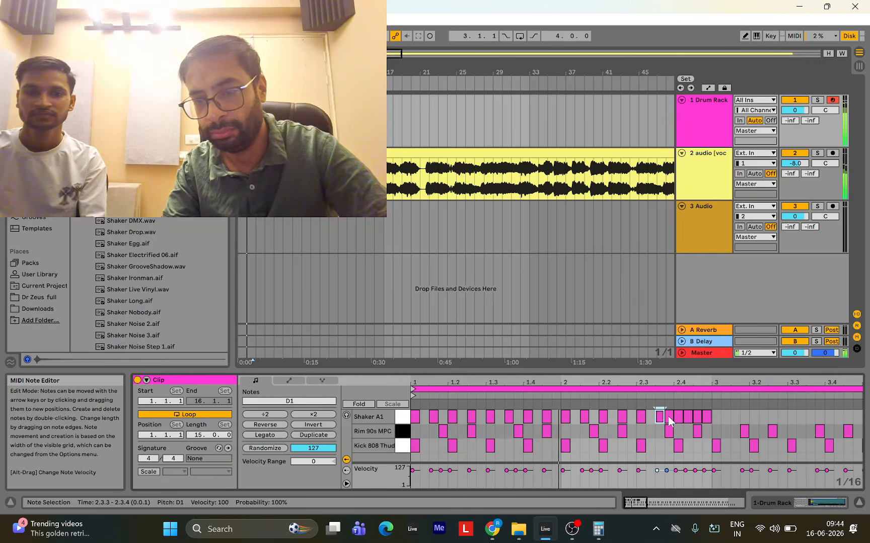
# Delete the extra Shaker A1 notes at 2.3.4, 2.4.2 and 2.4.4.
pyautogui.click(669, 417)
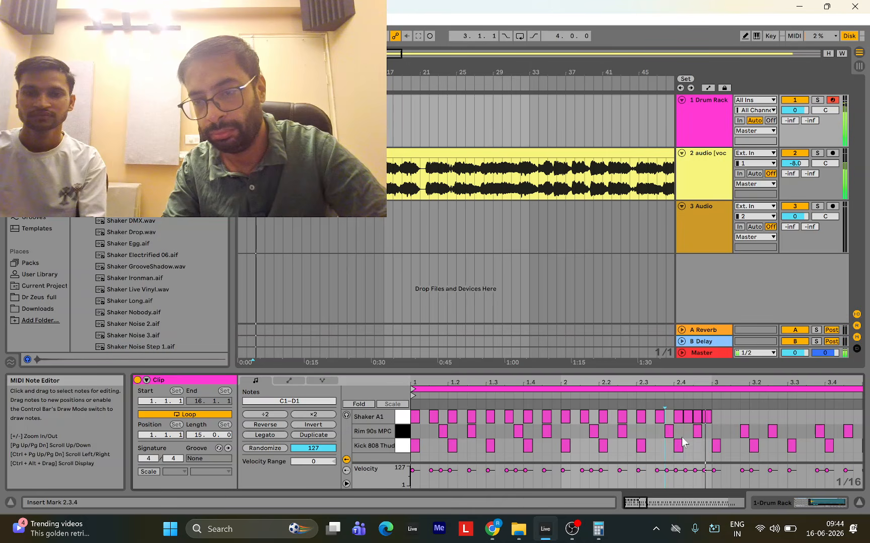
pyautogui.doubleClick(687, 418)
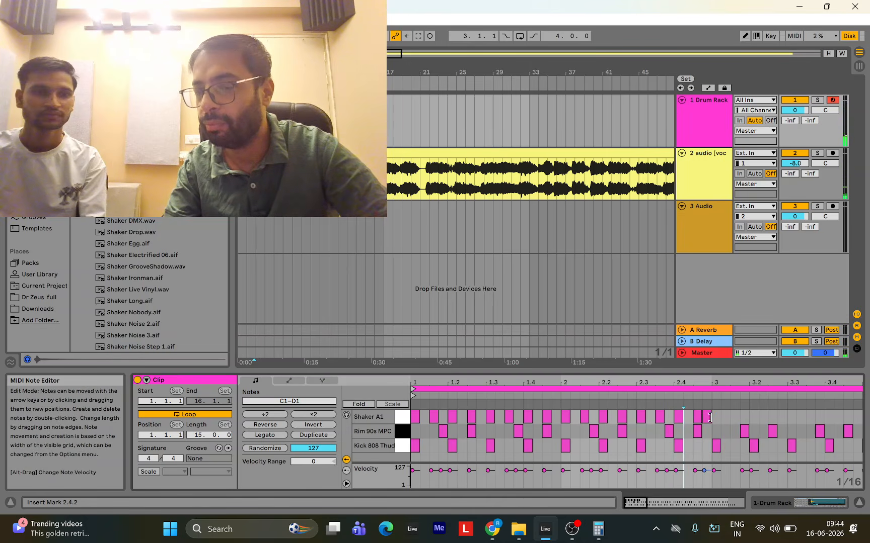
pyautogui.doubleClick(709, 417)
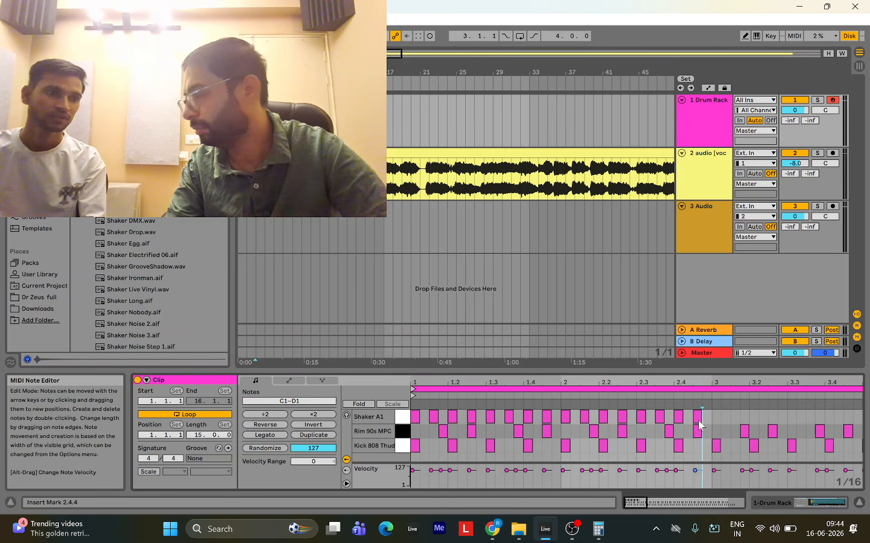
# Duplicate the two-bar Shaker A1 pattern repeatedly until it fills the clip through bar 14.
pyautogui.moveTo(711, 419); pyautogui.dragTo(419, 421)
pyautogui.hotkey('ctrl', 'd')
pyautogui.hotkey('ctrl', 'd')
pyautogui.hotkey('ctrl', 'd')
pyautogui.hotkey('ctrl', 'd')
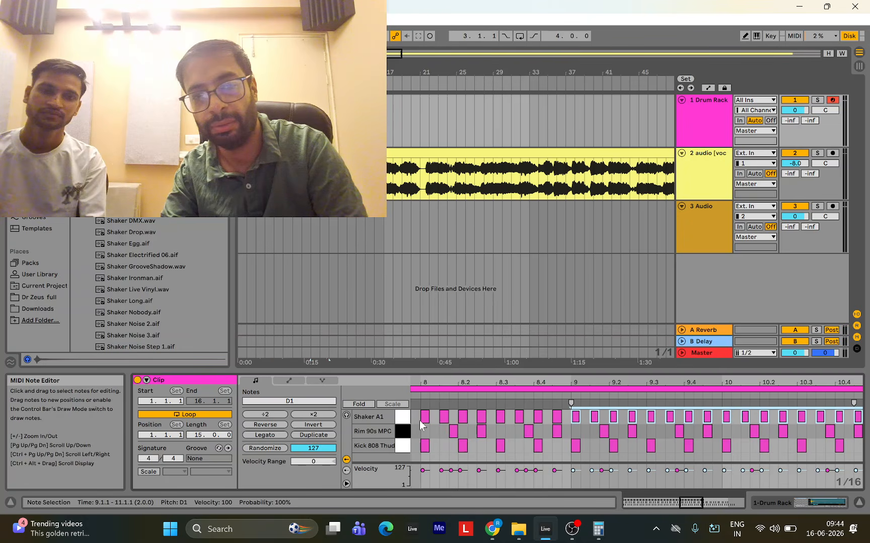
pyautogui.hotkey('ctrl', 'd')
pyautogui.hotkey('ctrl', 'd')
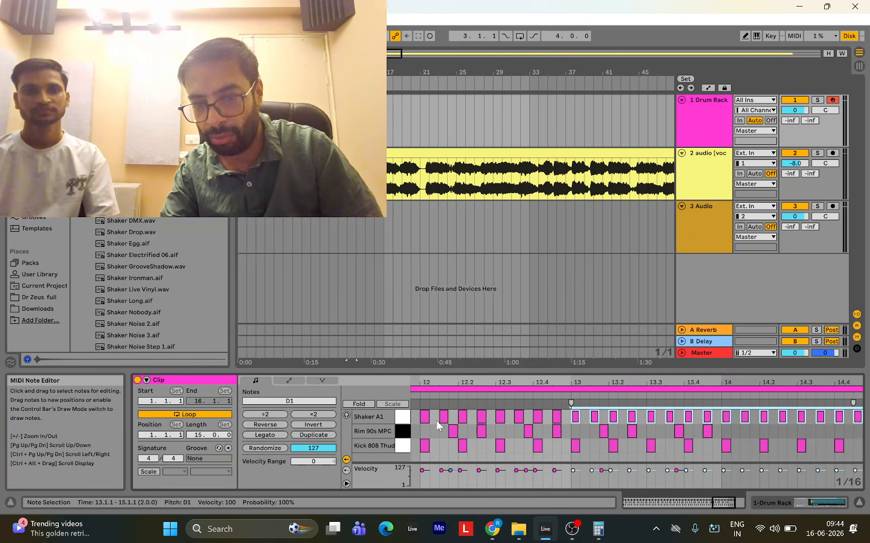
pyautogui.moveTo(460, 381); pyautogui.dragTo(730, 347)
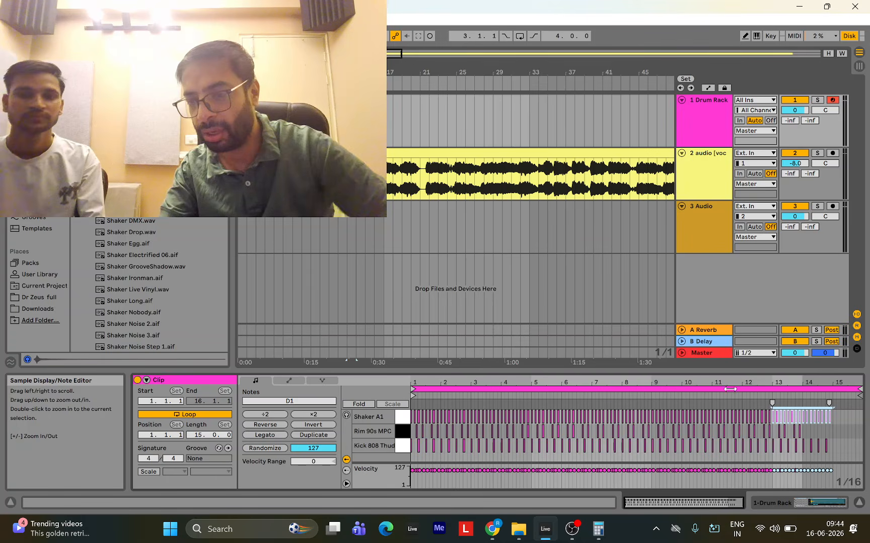
# Lower the velocity of all Shaker A1 notes to about 66 while listening to the playback.
pyautogui.moveTo(426, 382); pyautogui.dragTo(428, 423)
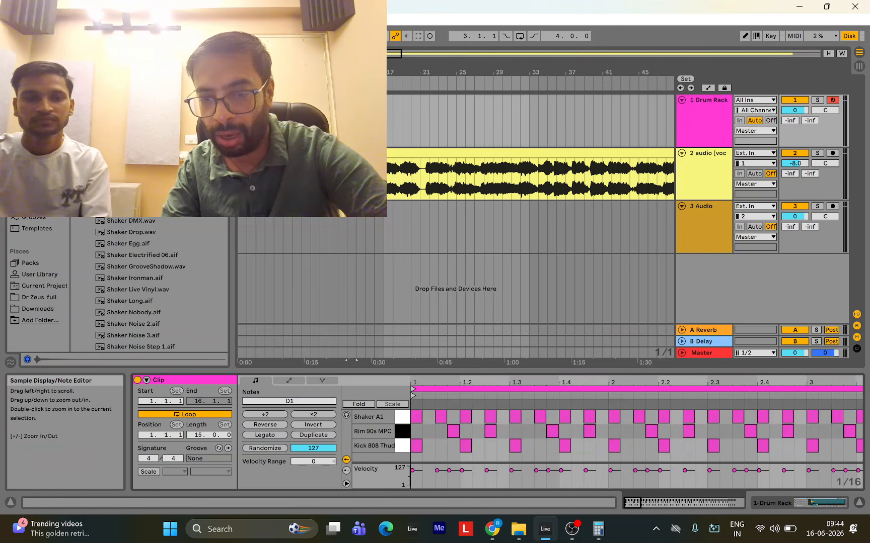
pyautogui.click(401, 422)
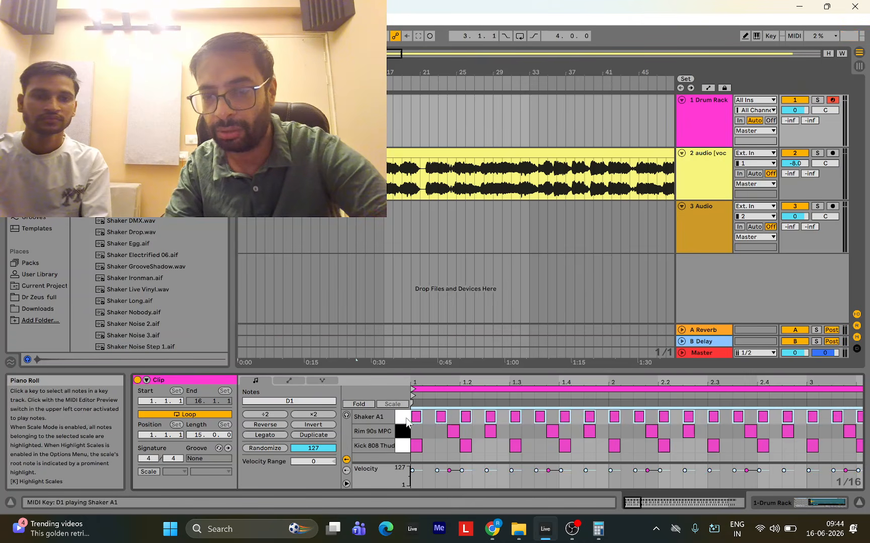
pyautogui.press('space')
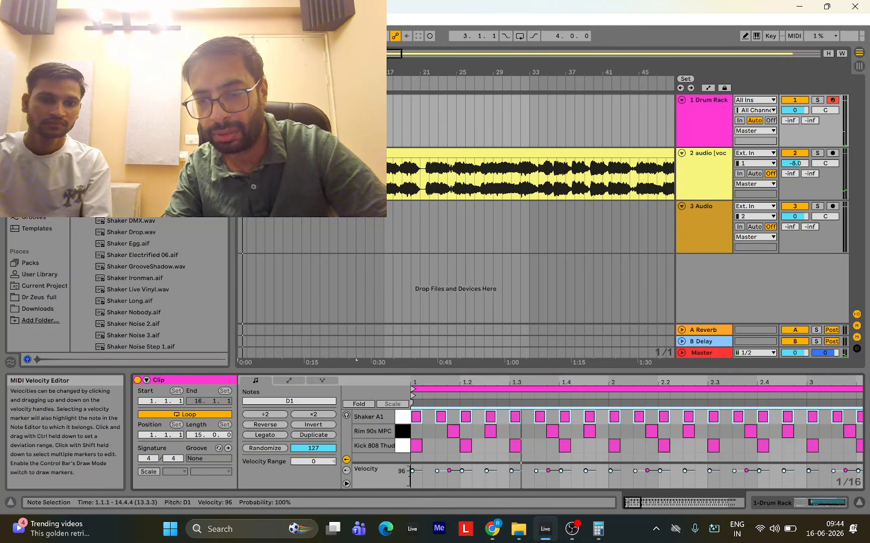
pyautogui.moveTo(412, 471); pyautogui.dragTo(412, 476)
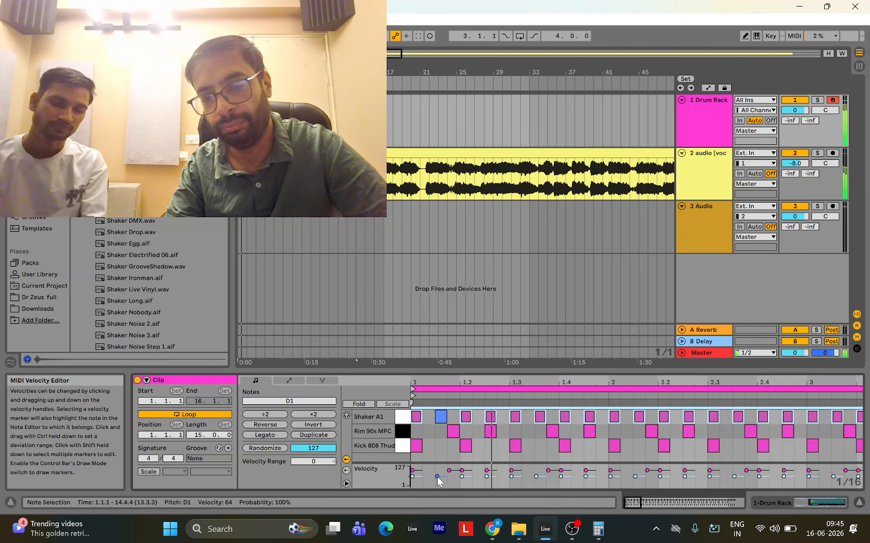
pyautogui.click(437, 476)
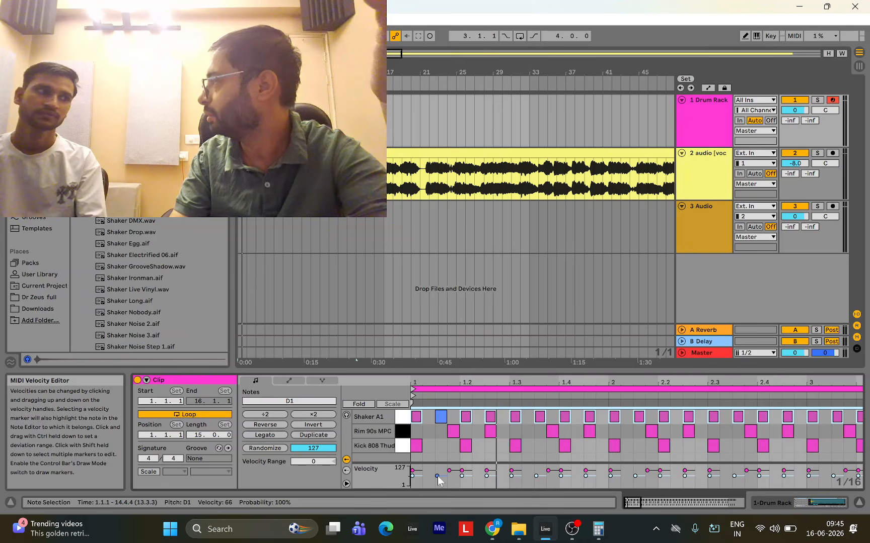
# Play the arrangement to check the softened shaker with the vocals, and select the Drum Rack track.
pyautogui.press('space')
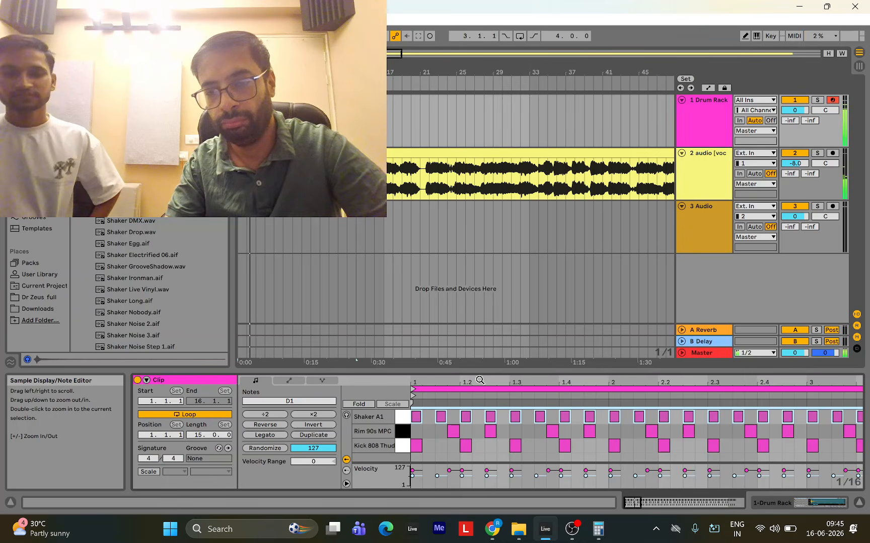
pyautogui.moveTo(480, 381); pyautogui.dragTo(459, 380)
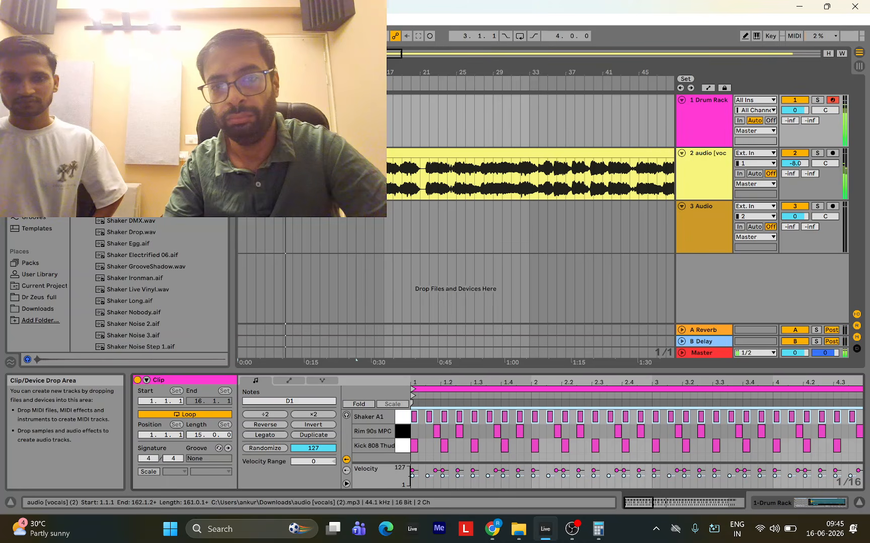
pyautogui.press('+')
pyautogui.press('+')
pyautogui.press('+')
pyautogui.press('+')
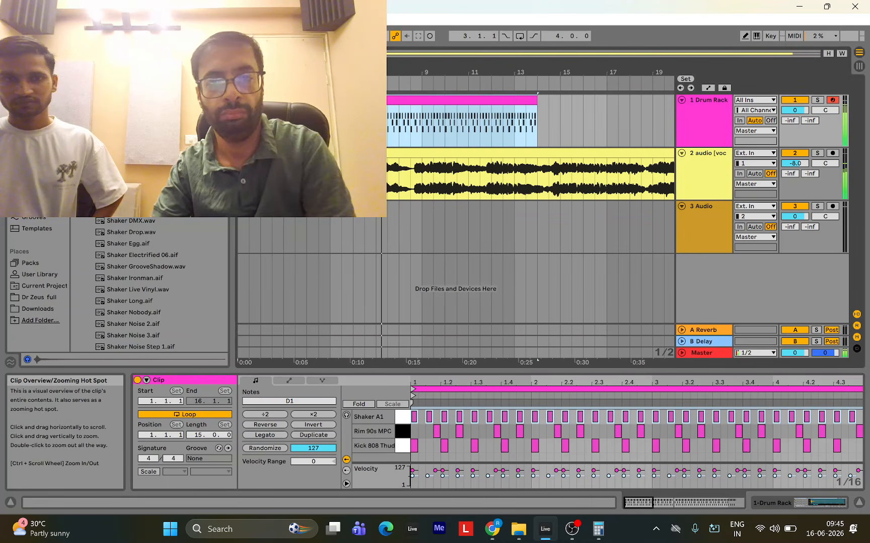
pyautogui.click(399, 110)
pyautogui.click(694, 122)
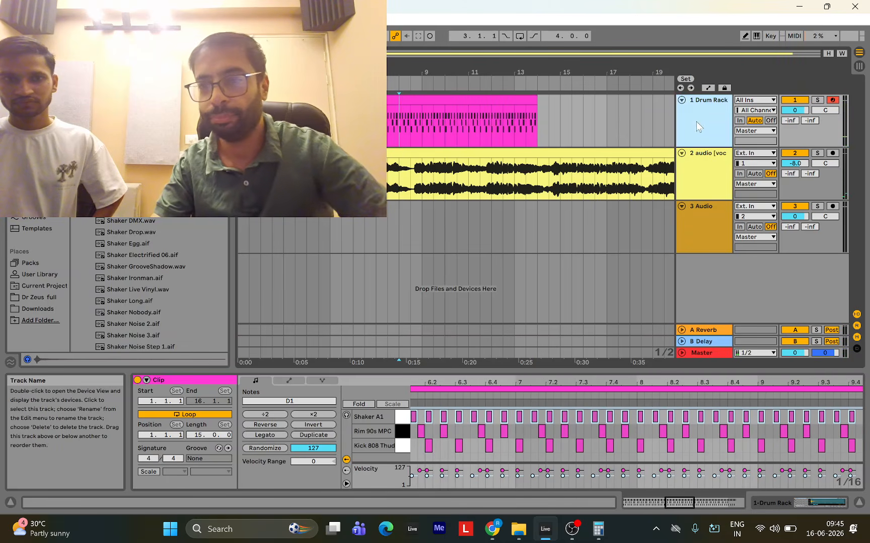
# Split the Drum Rack clip at bar 8 and delete the part from bar 8 to bar 14.
pyautogui.click(400, 116)
pyautogui.hotkey('ctrl', 'e')
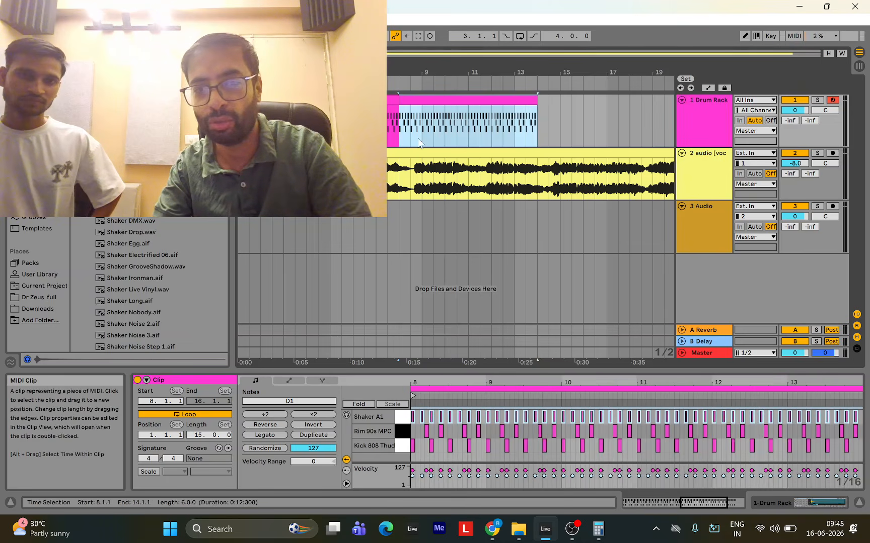
pyautogui.press('Delete')
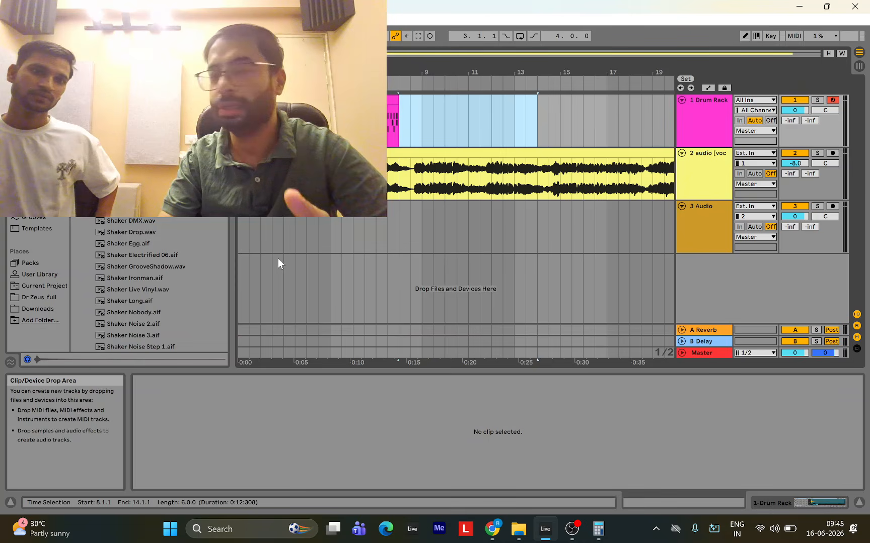
# Place VEC1 BD Sub 28.wav from the Dr Zeus full folder at bar 8 on the empty third audio track.
pyautogui.click(47, 298)
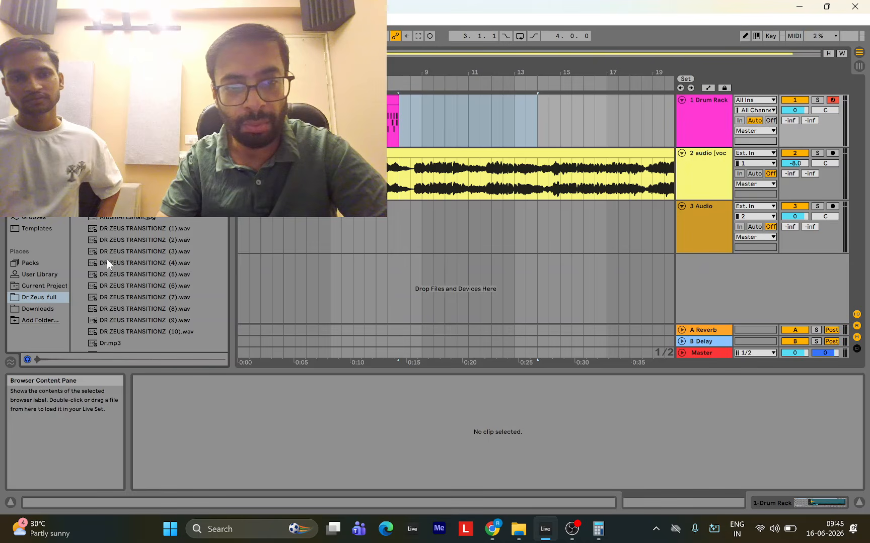
pyautogui.scroll(-10, 108, 266)
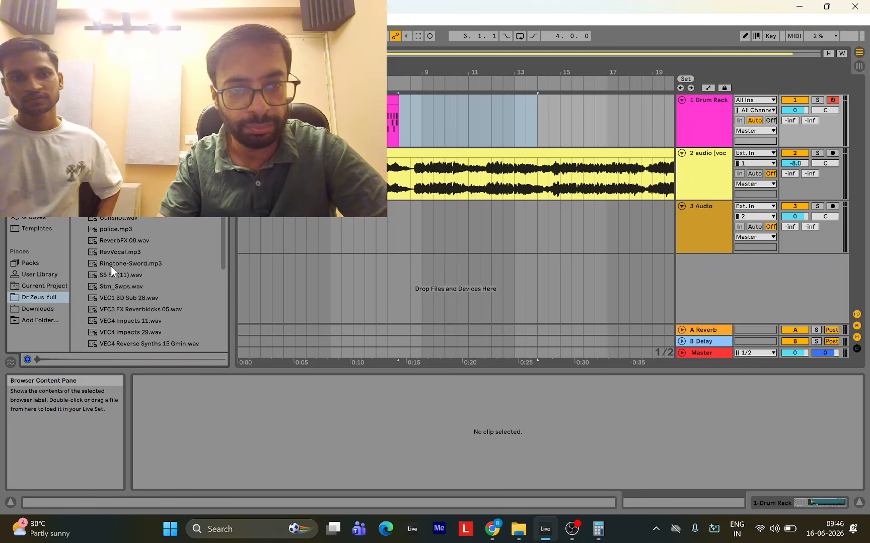
pyautogui.scroll(-1, 111, 270)
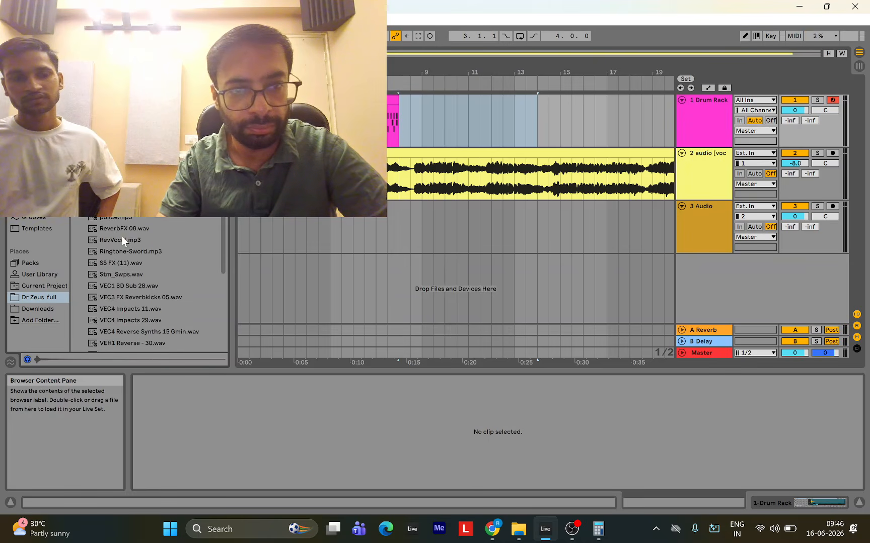
pyautogui.click(127, 287)
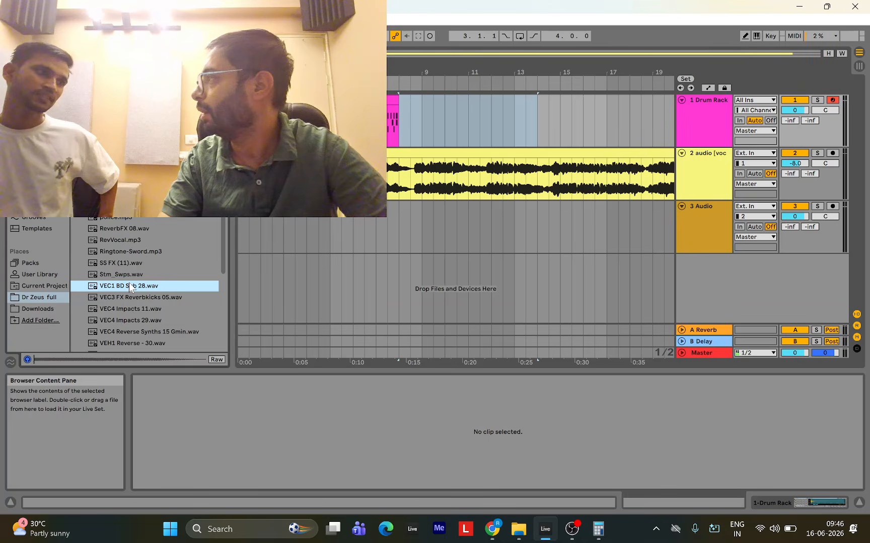
pyautogui.moveTo(130, 288); pyautogui.dragTo(395, 242)
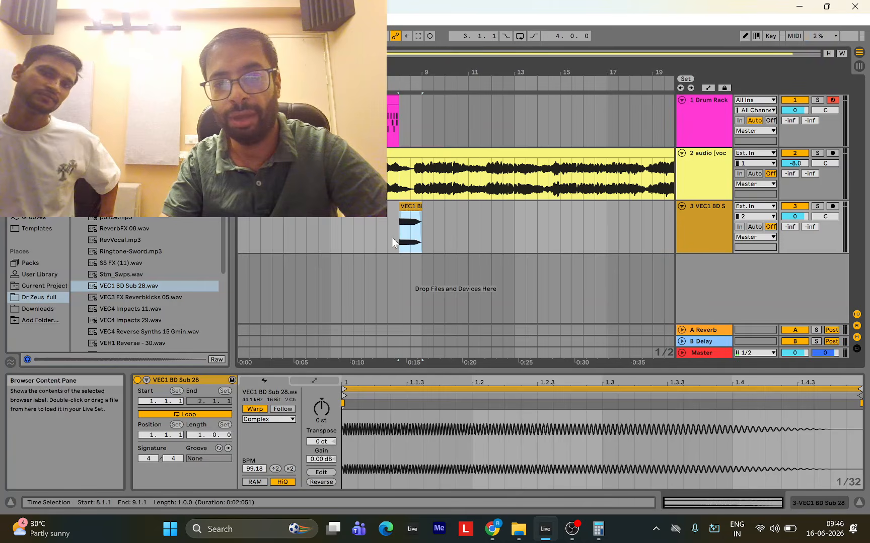
# Play the arrangement from bar 6 to check the sub drop where the drums cut out.
pyautogui.click(353, 126)
pyautogui.press('space')
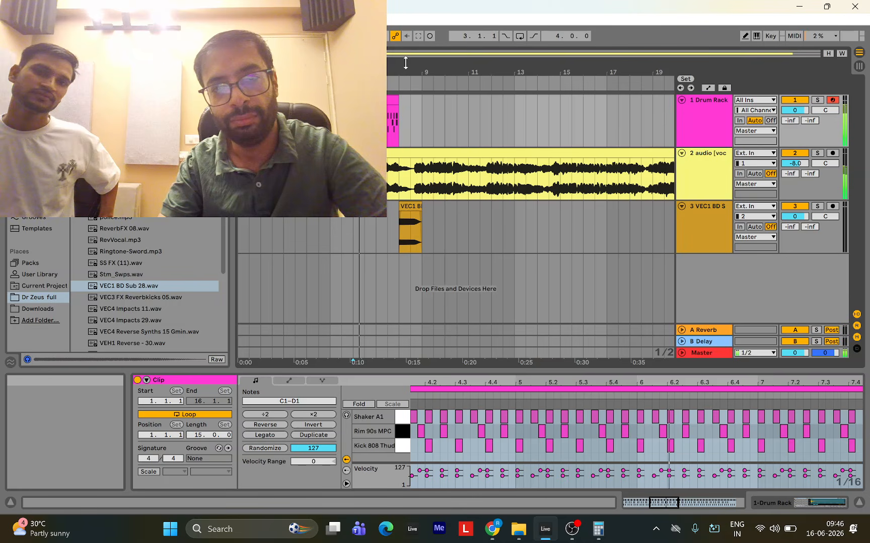
pyautogui.moveTo(400, 60); pyautogui.dragTo(407, 67)
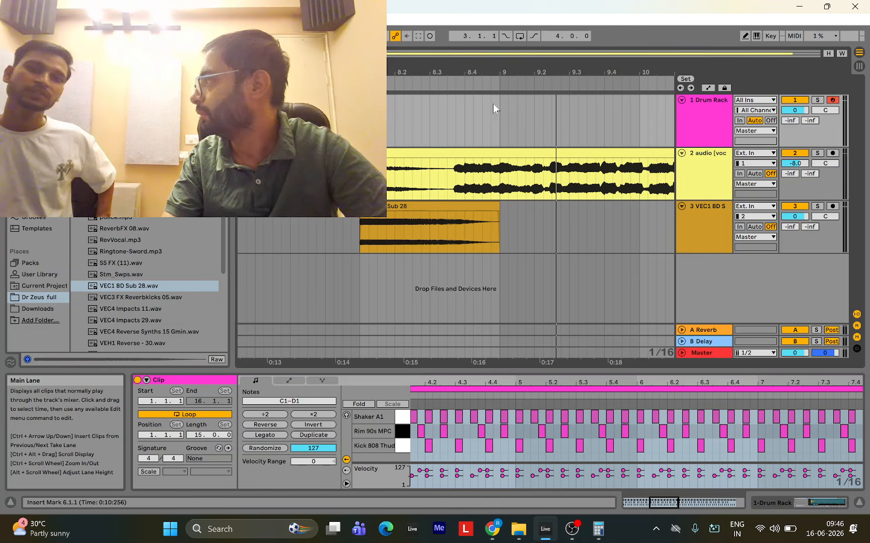
# Insert an empty one-bar MIDI clip at bar 9 on the Drum Rack track.
pyautogui.moveTo(501, 108); pyautogui.dragTo(638, 117)
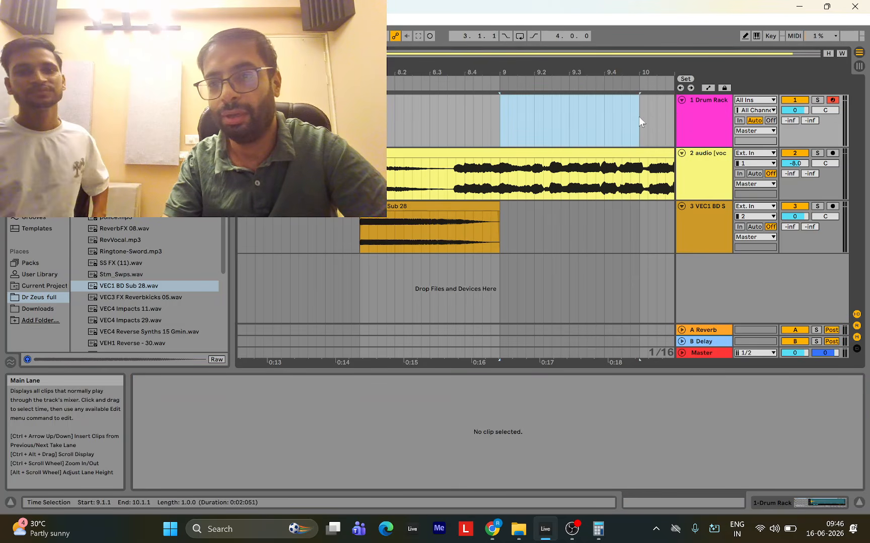
pyautogui.rightClick(613, 116)
pyautogui.click(644, 203)
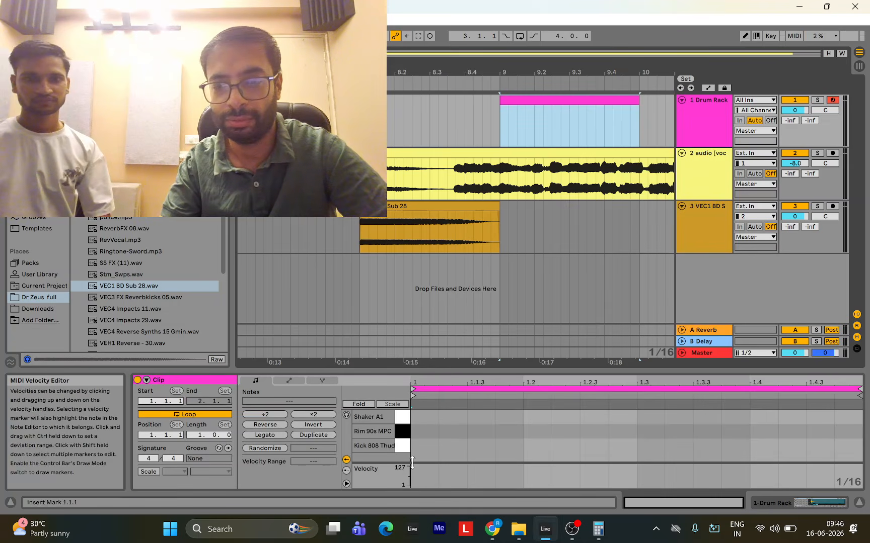
# Program Kick 808 notes at 1.1.1 and 1.3.3 and Rim 90s notes at 1.1.4, 1.2.3 and 1.4.1 during playback.
pyautogui.doubleClick(417, 448)
pyautogui.press('space')
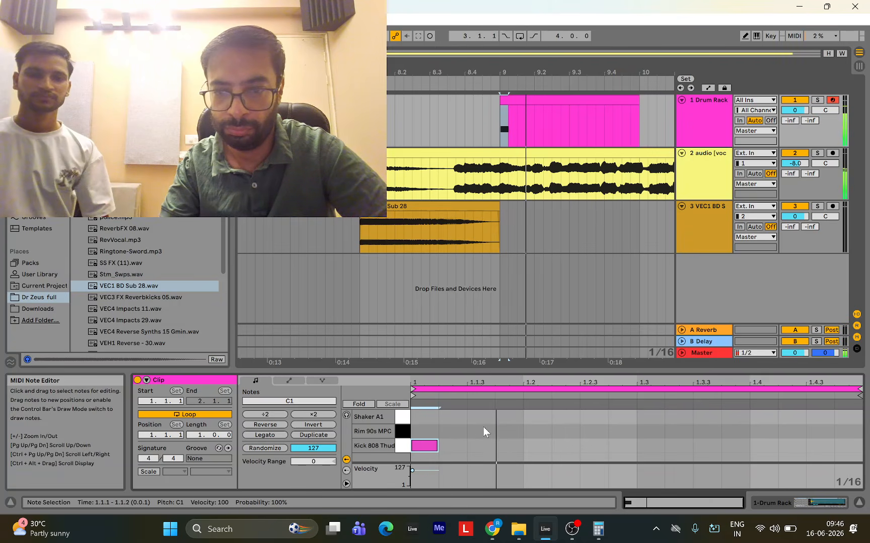
pyautogui.doubleClick(506, 432)
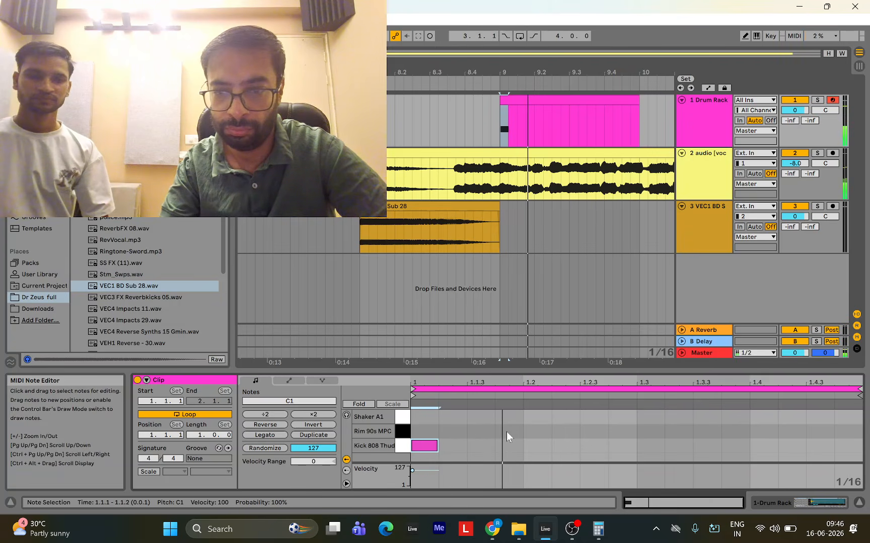
pyautogui.doubleClick(600, 436)
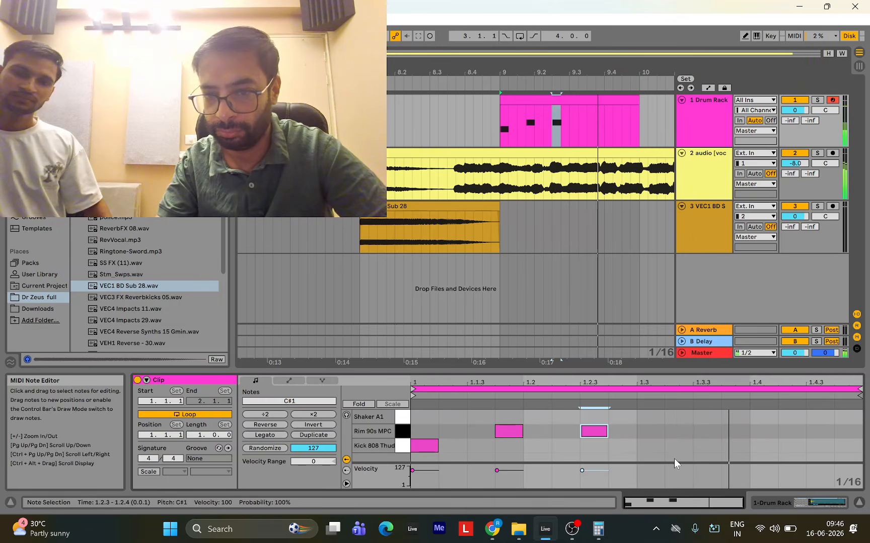
pyautogui.doubleClick(652, 447)
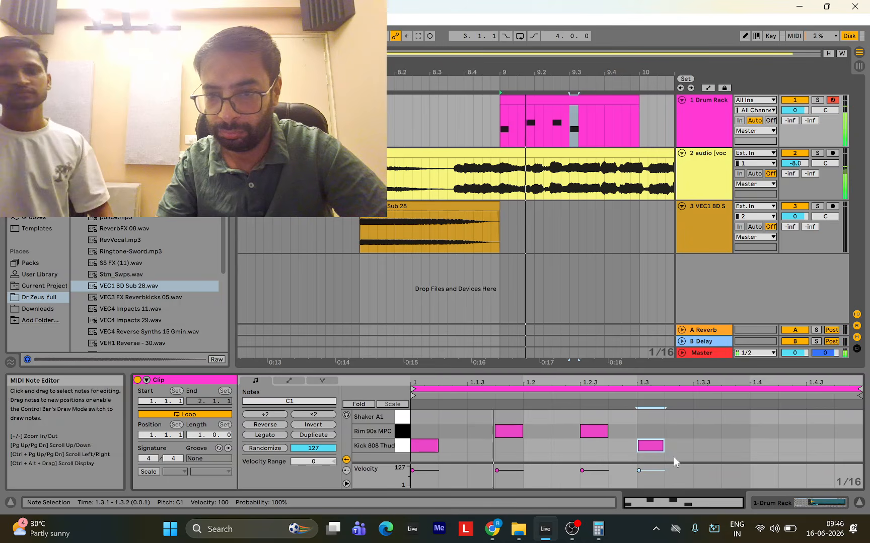
pyautogui.moveTo(648, 448); pyautogui.dragTo(702, 448)
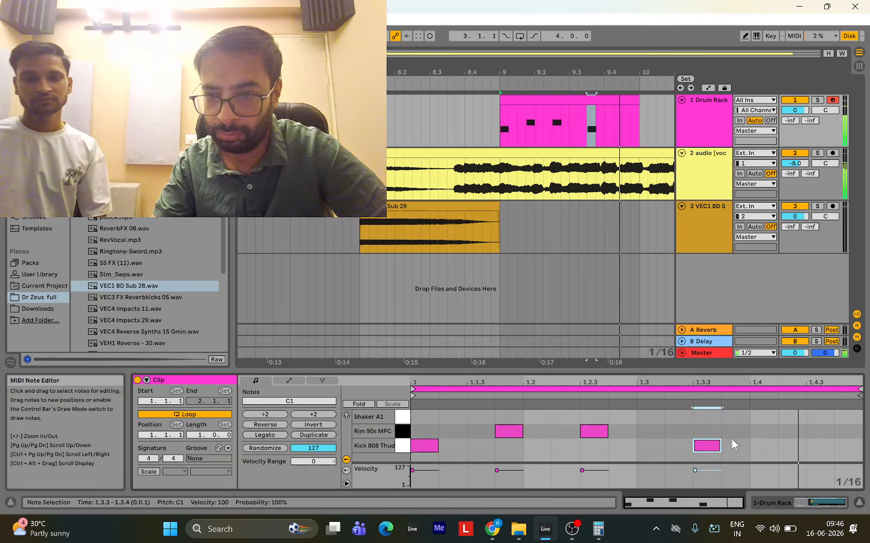
pyautogui.doubleClick(753, 431)
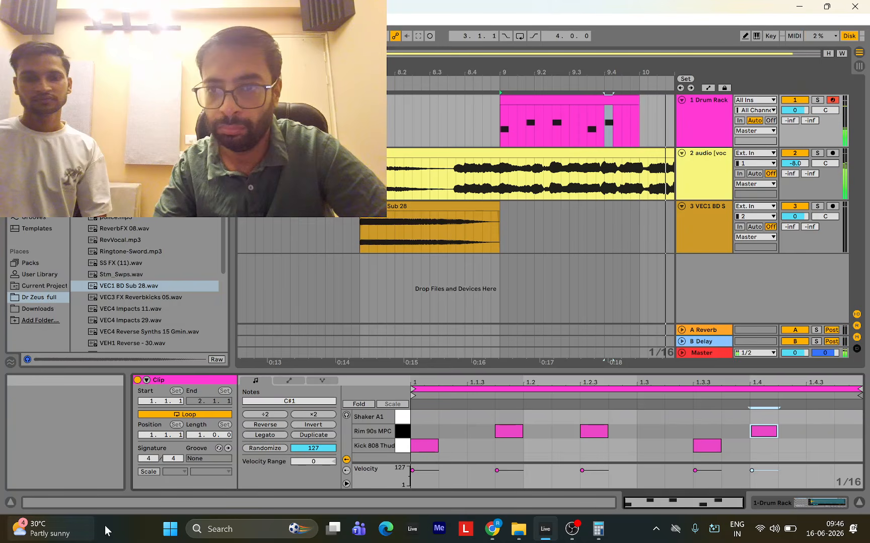
# Duplicate the bar 9 drum clip over bars 10 and 11, and play the pattern from bar 9.
pyautogui.click(541, 115)
pyautogui.hotkey('ctrl', 'd')
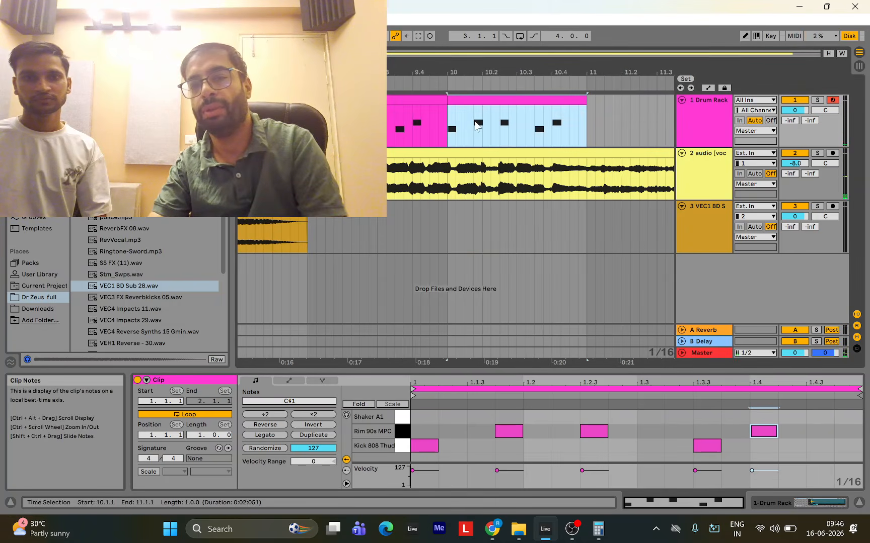
pyautogui.click(281, 100)
pyautogui.press('space')
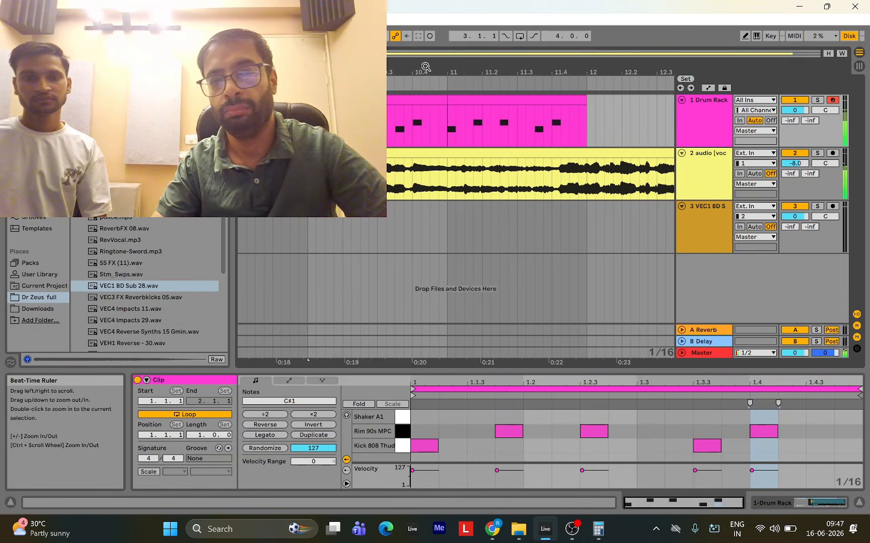
# Add a Kick 808 note at 1.4.3 in the bar 9 clip and duplicate bars 9–10 over bars 11–12.
pyautogui.doubleClick(825, 445)
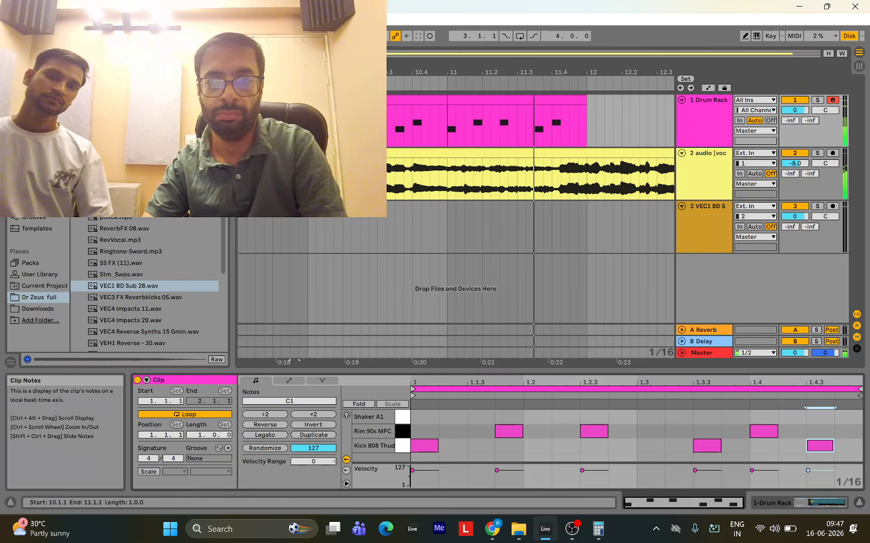
pyautogui.click(377, 100)
pyautogui.moveTo(380, 72); pyautogui.dragTo(482, 46)
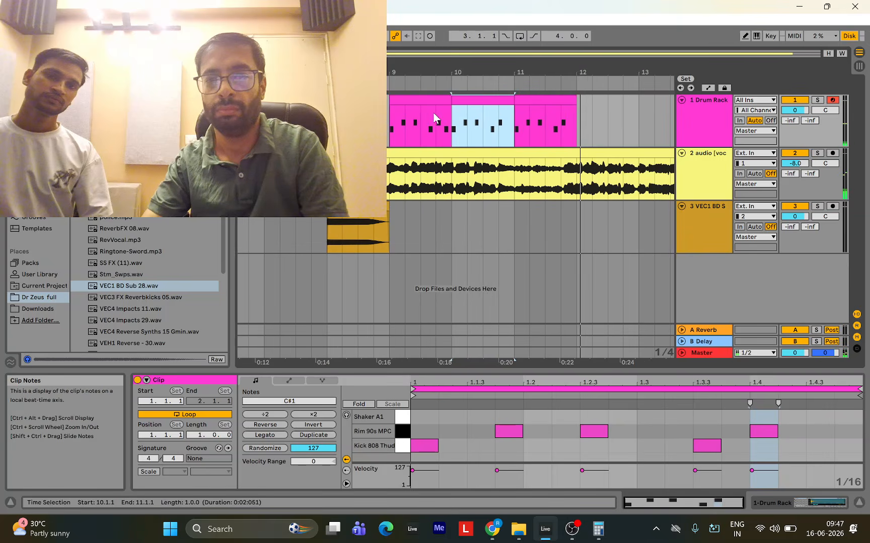
pyautogui.keyDown('shift'); pyautogui.click(421, 103); pyautogui.keyUp('shift')
pyautogui.hotkey('ctrl', 'd')
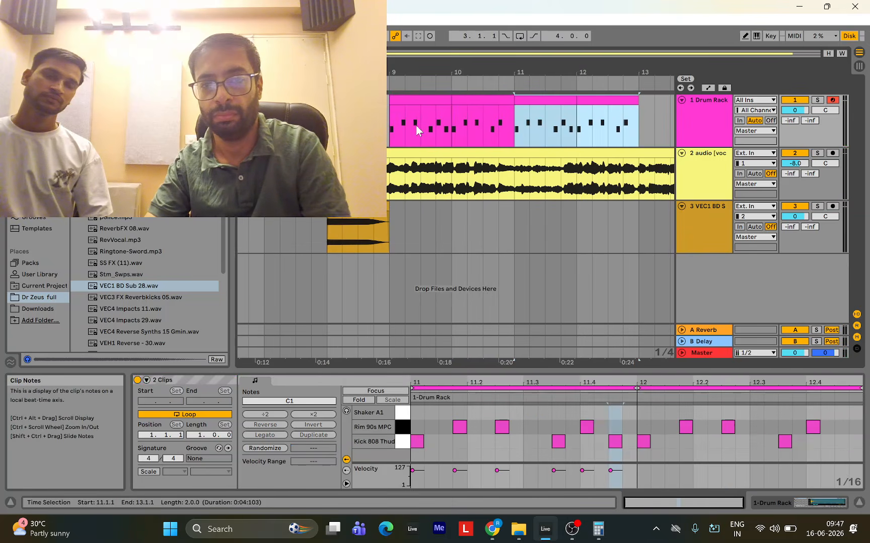
# Play the varied drum pattern with the vocals from bar 9.
pyautogui.click(415, 124)
pyautogui.click(415, 103)
pyautogui.press('space')
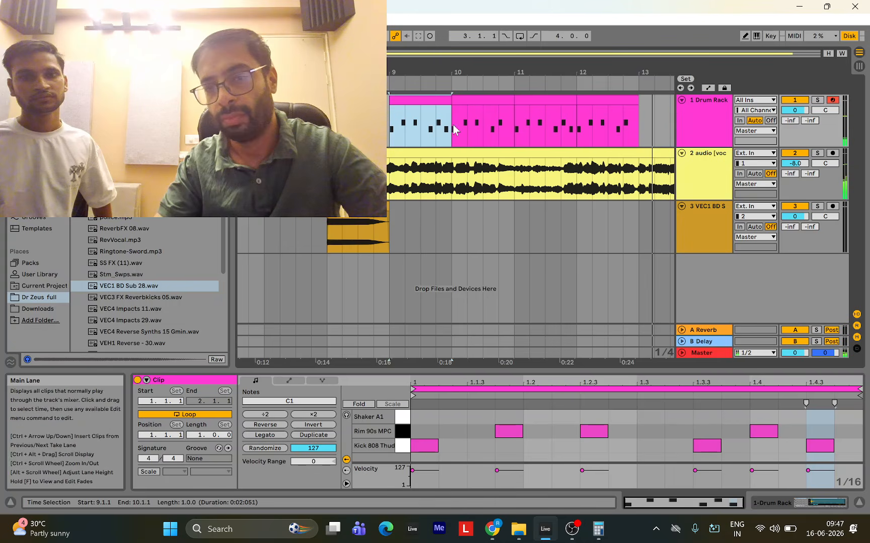
# Switch to Chrome and view the paused "Angana Padharo MahaRani Navratri Remix" video on YouTube.
pyautogui.click(517, 382)
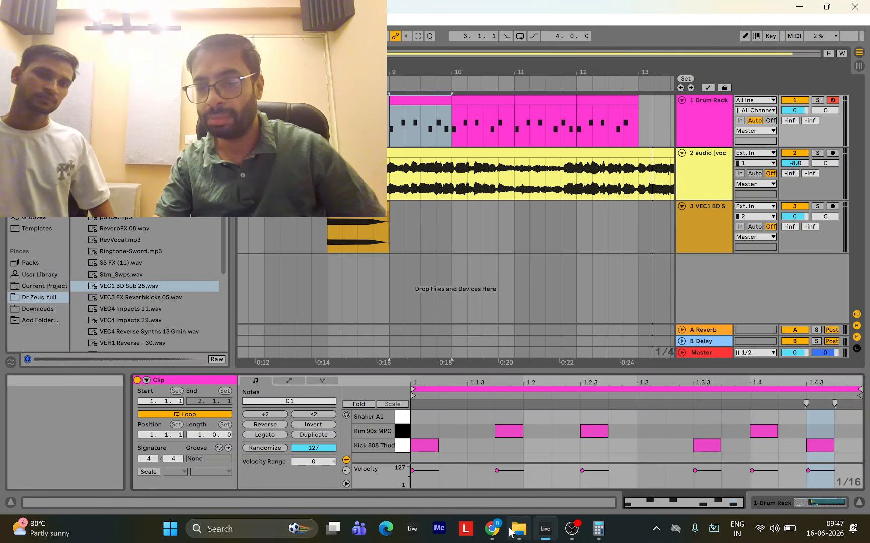
pyautogui.click(498, 476)
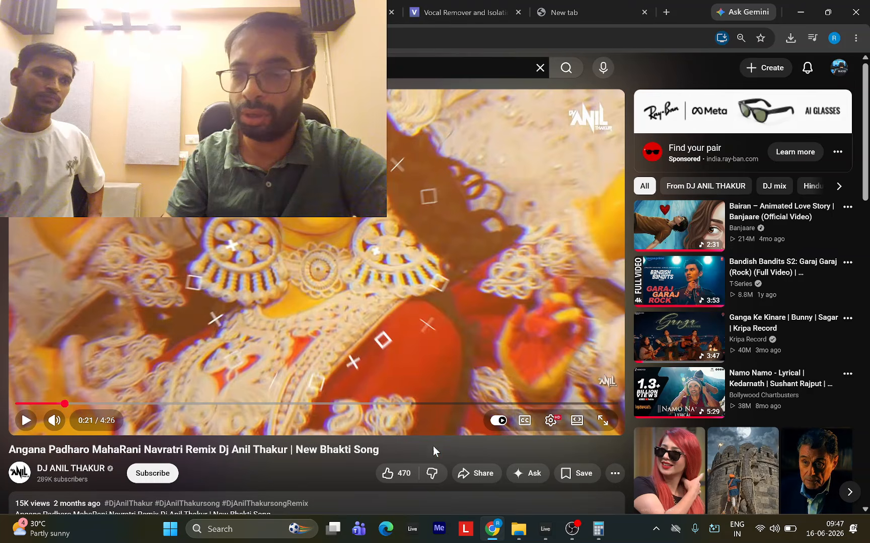
pyautogui.moveTo(570, 524)
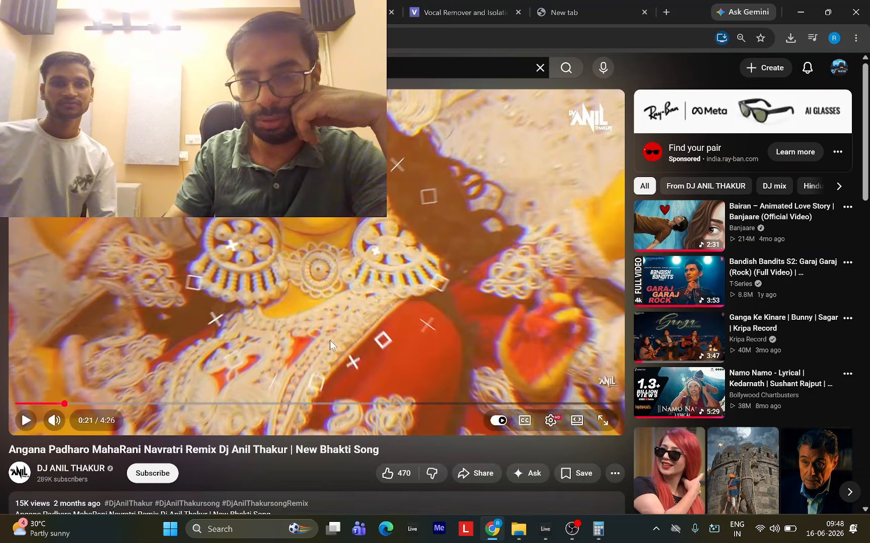
# Switch back to Ableton Live and select the Drum Rack clip that covers bars 1 to 7.
pyautogui.click(545, 529)
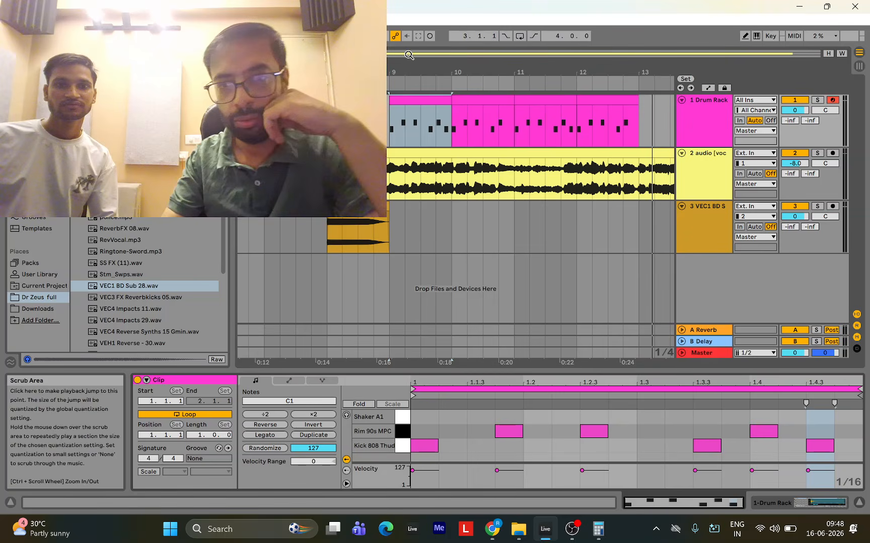
pyautogui.moveTo(404, 71); pyautogui.dragTo(401, 33)
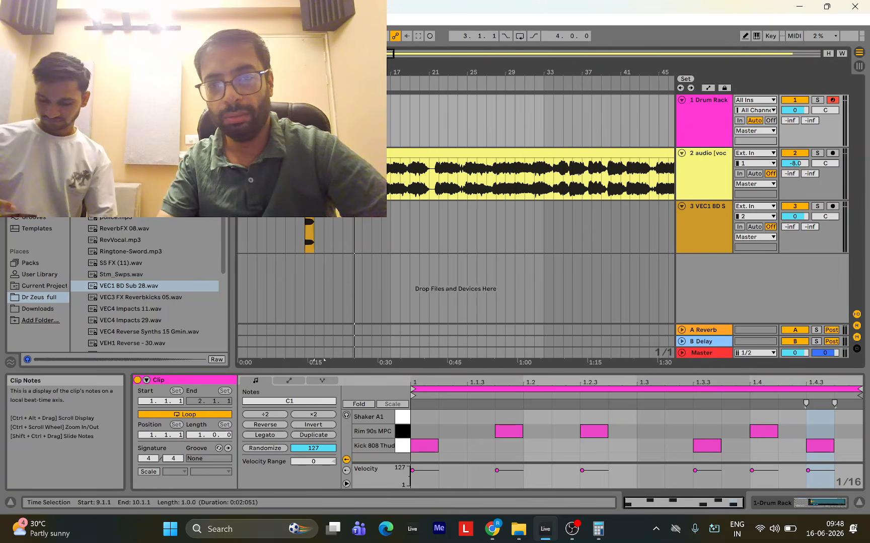
pyautogui.click(281, 99)
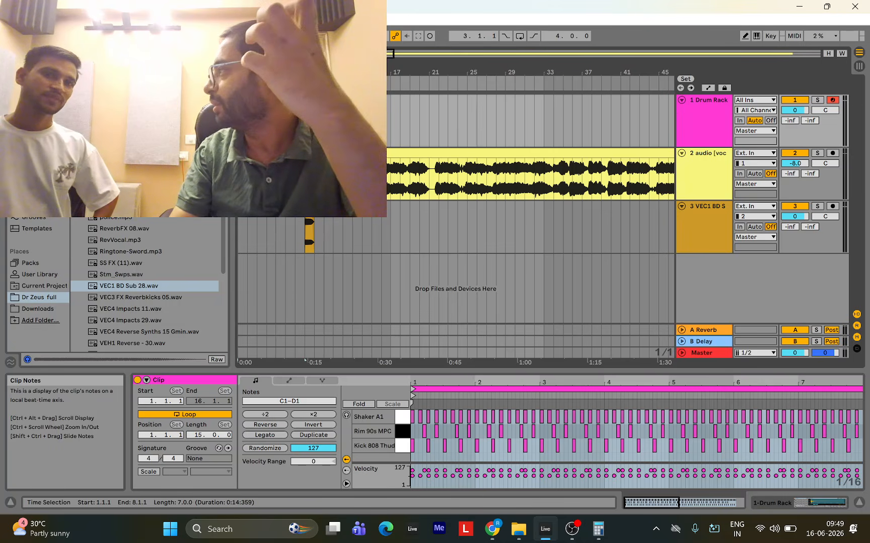
# Switch to Chrome and listen to the "Angana Padharo MahaRani" remix from 0:21 as an arrangement reference.
pyautogui.click(492, 528)
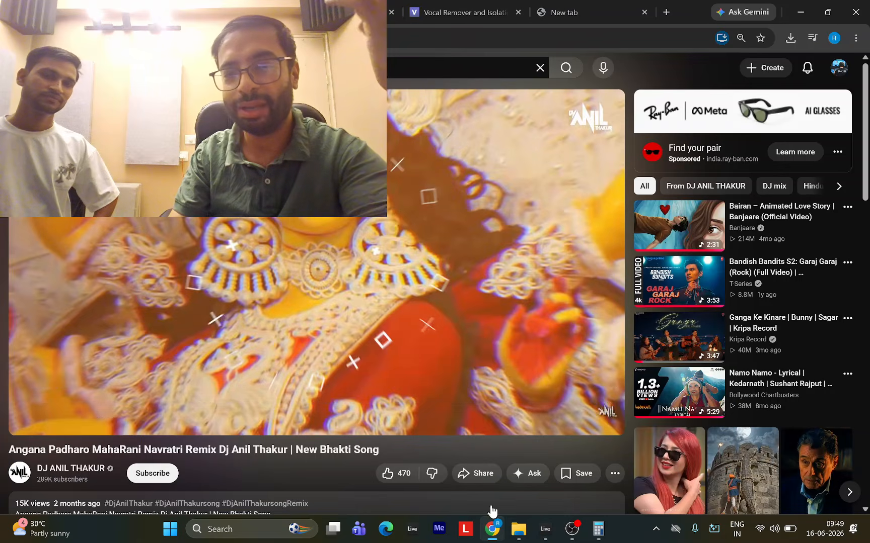
pyautogui.moveTo(384, 284)
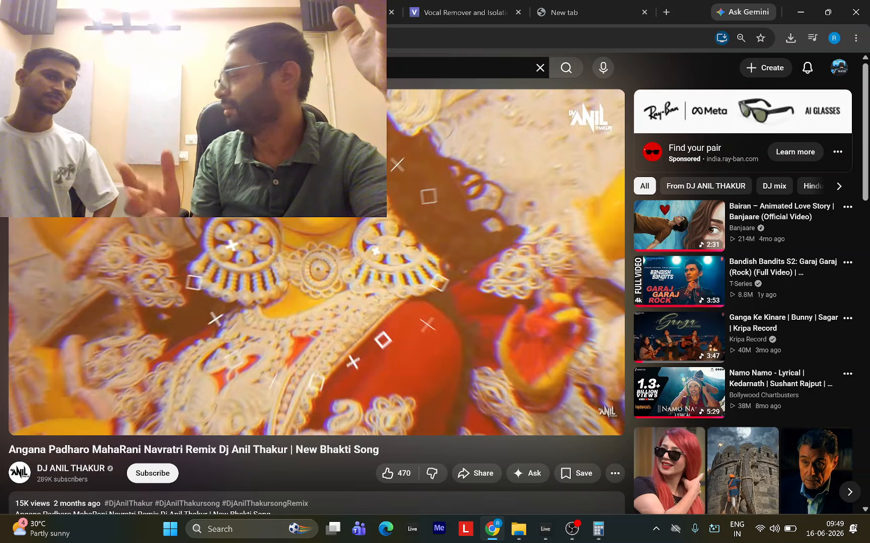
pyautogui.moveTo(406, 200)
pyautogui.click(354, 275)
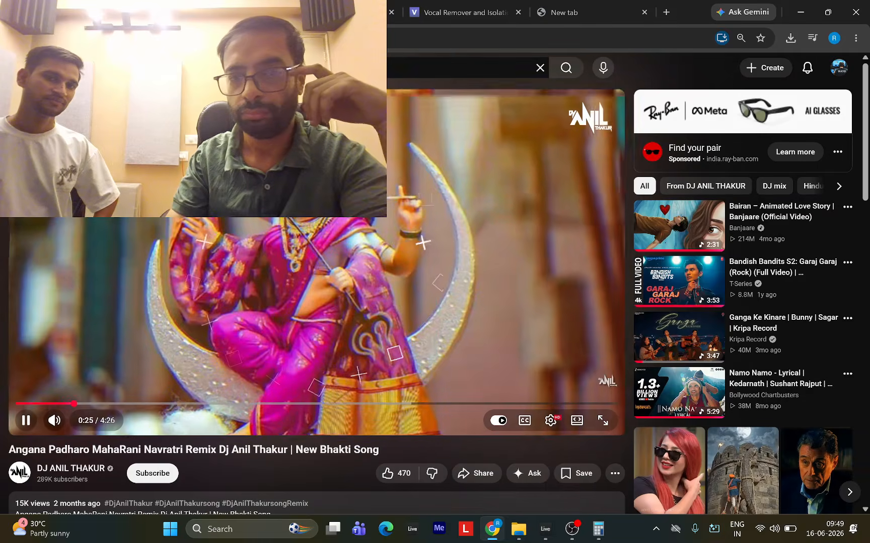
pyautogui.press('space')
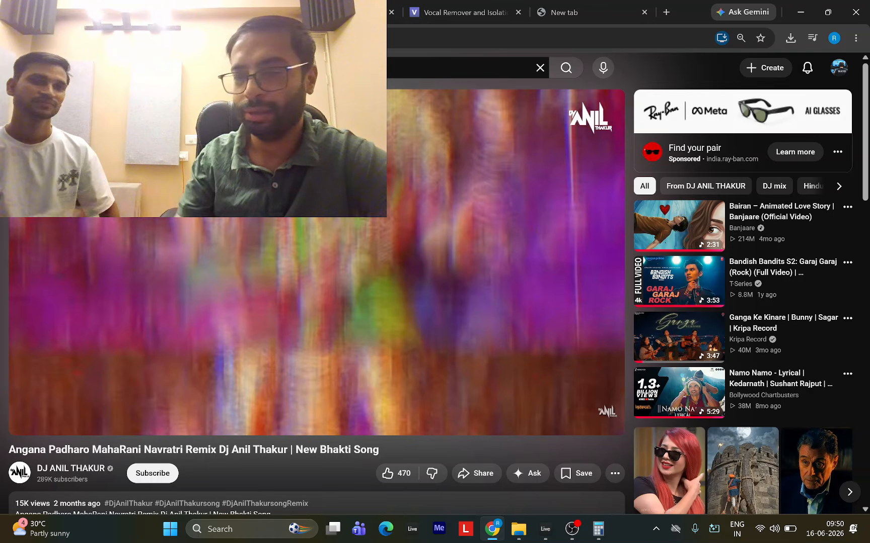
pyautogui.press('space')
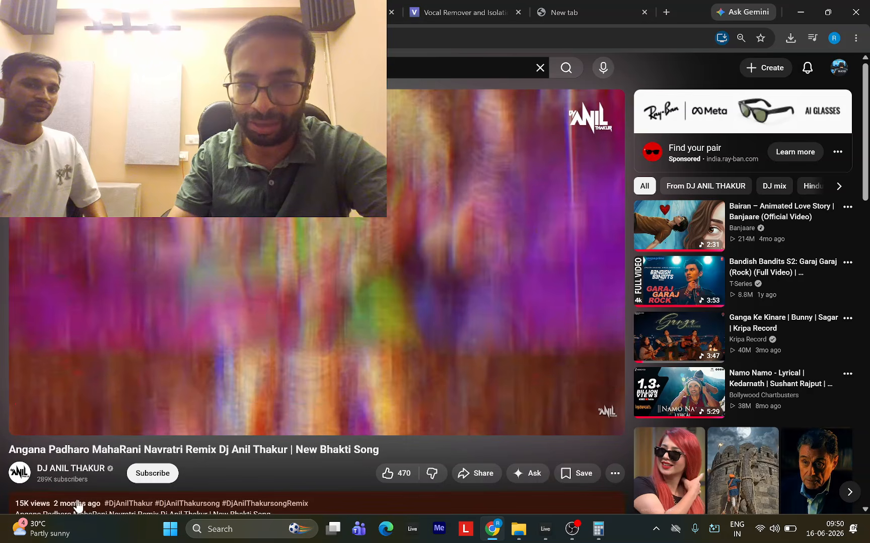
pyautogui.click(13, 38)
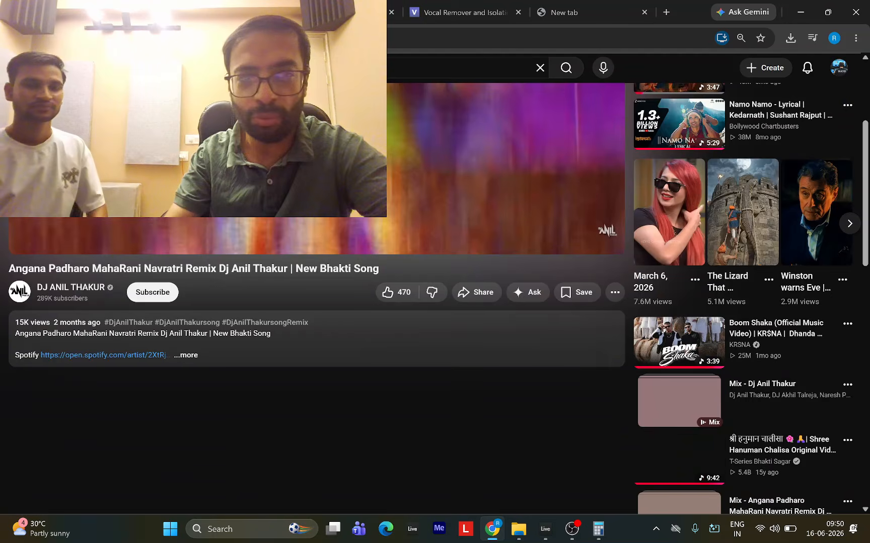
# Browse DJ Anil Thakur's videos and listen to the opening of "Mujhe Rang De O Rangrej Remix" as another reference.
pyautogui.scroll(-7, 470, 308)
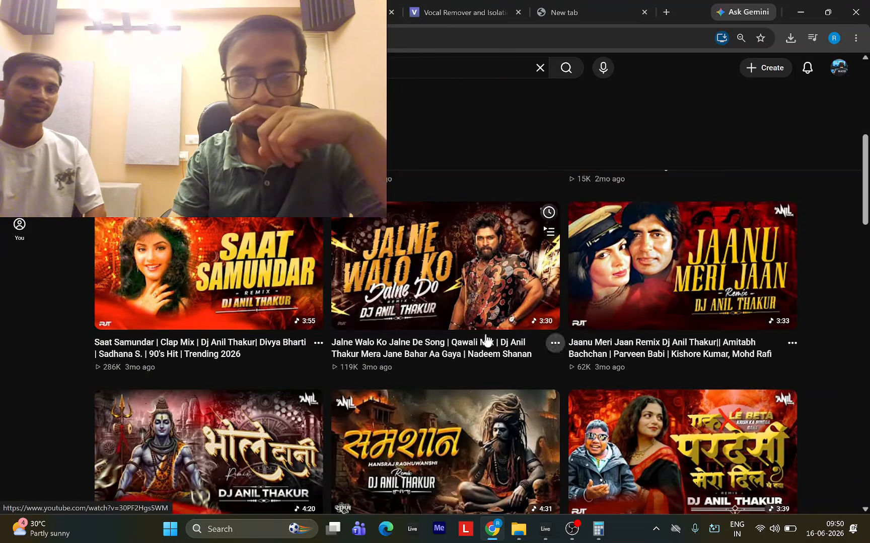
pyautogui.scroll(-3, 468, 445)
pyautogui.scroll(-1, 467, 447)
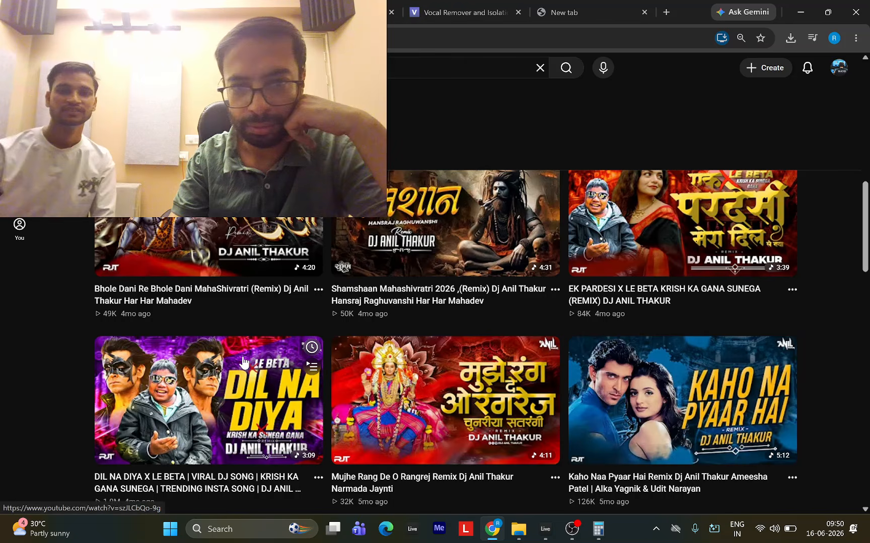
pyautogui.click(680, 413)
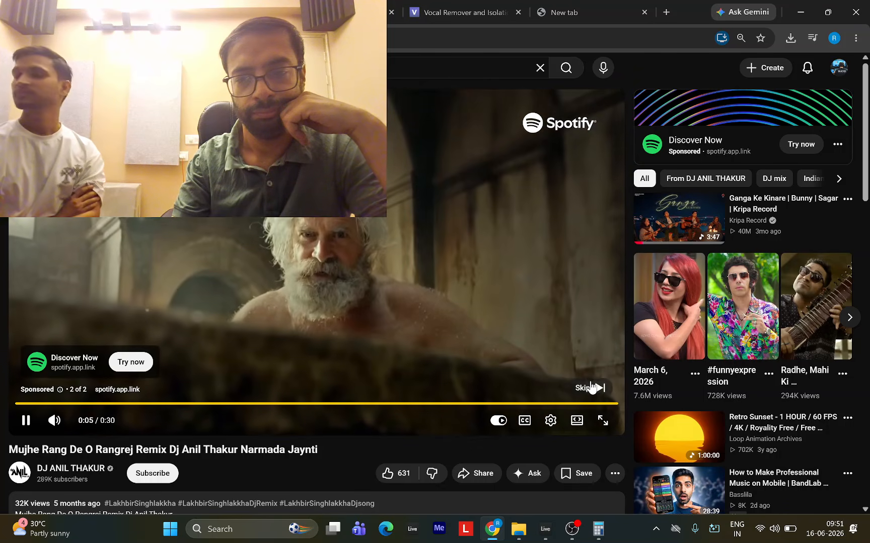
pyautogui.click(586, 386)
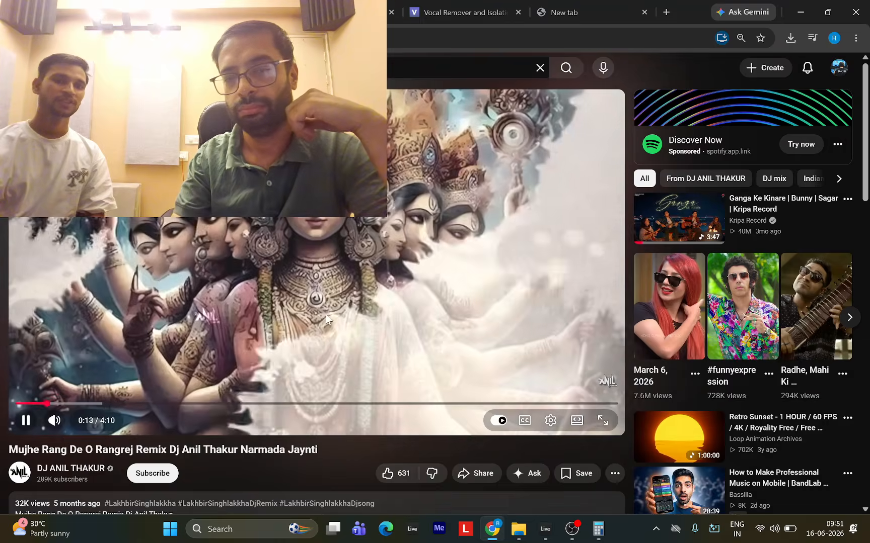
pyautogui.click(342, 388)
# Switch to Ableton Live, solo the Drum Rack track and listen to its intro groove on its own.
pyautogui.click(543, 528)
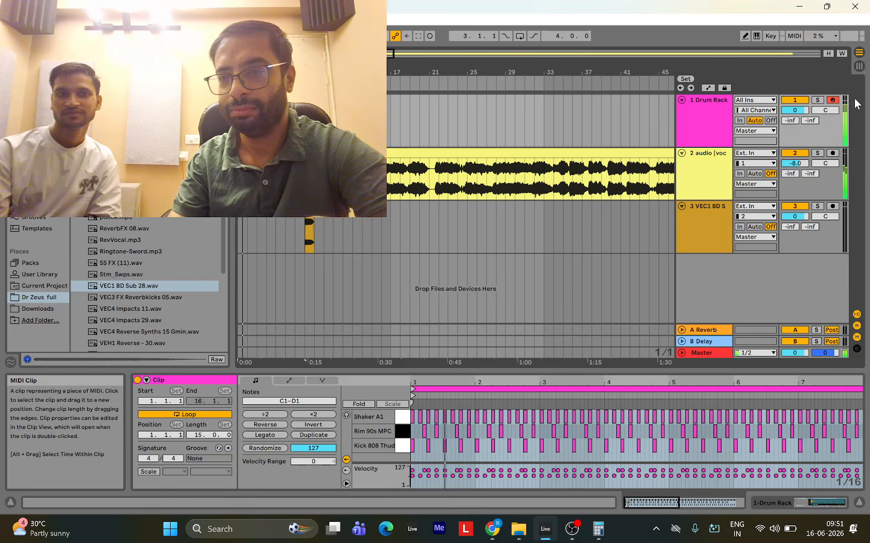
pyautogui.click(817, 100)
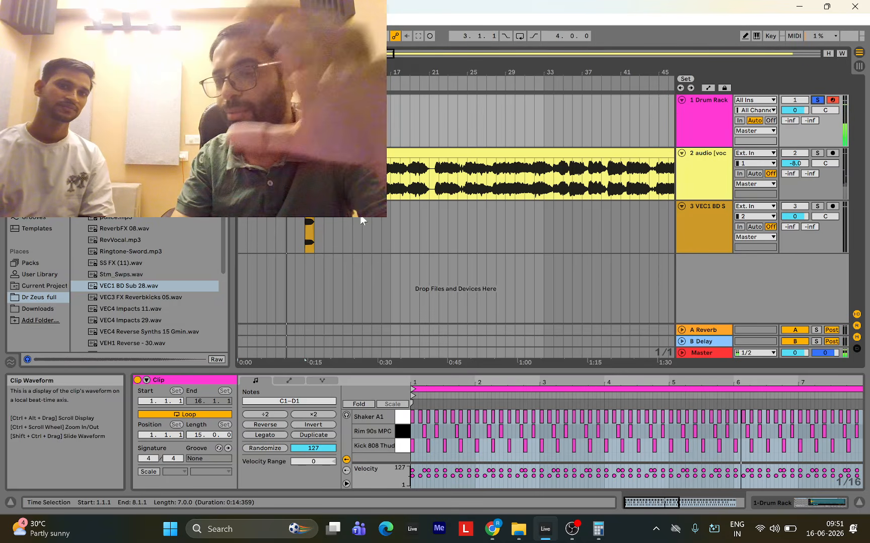
pyautogui.doubleClick(477, 446)
pyautogui.hotkey('ctrl', 'z')
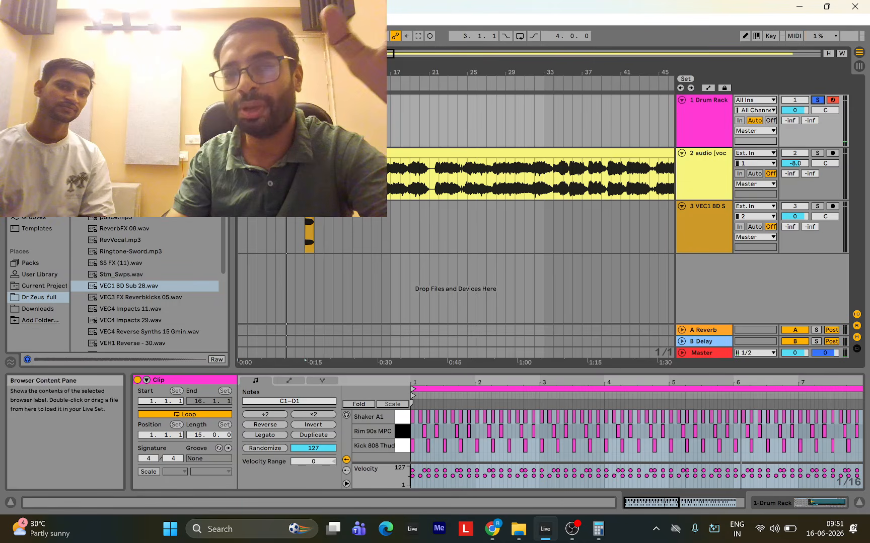
pyautogui.moveTo(264, 72); pyautogui.dragTo(333, 75)
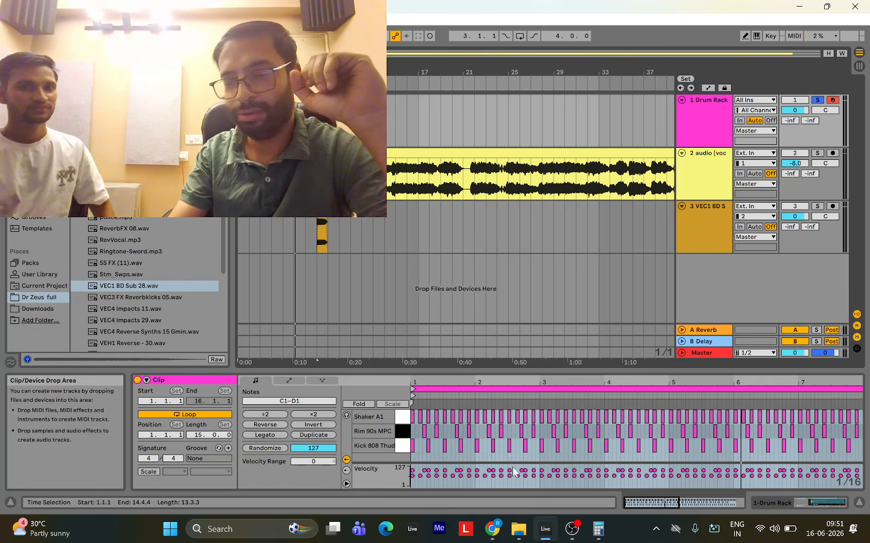
# Switch to Chrome and open the Google homepage in the empty tab.
pyautogui.click(490, 530)
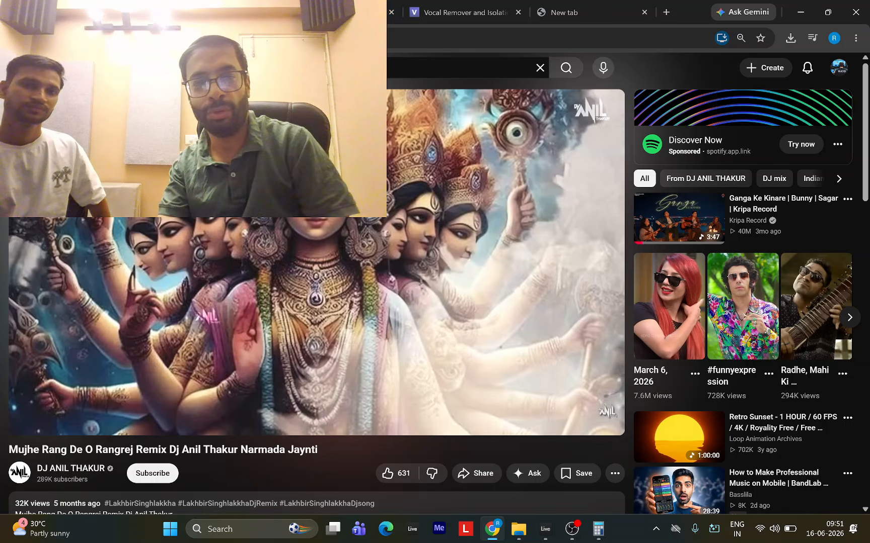
pyautogui.click(561, 13)
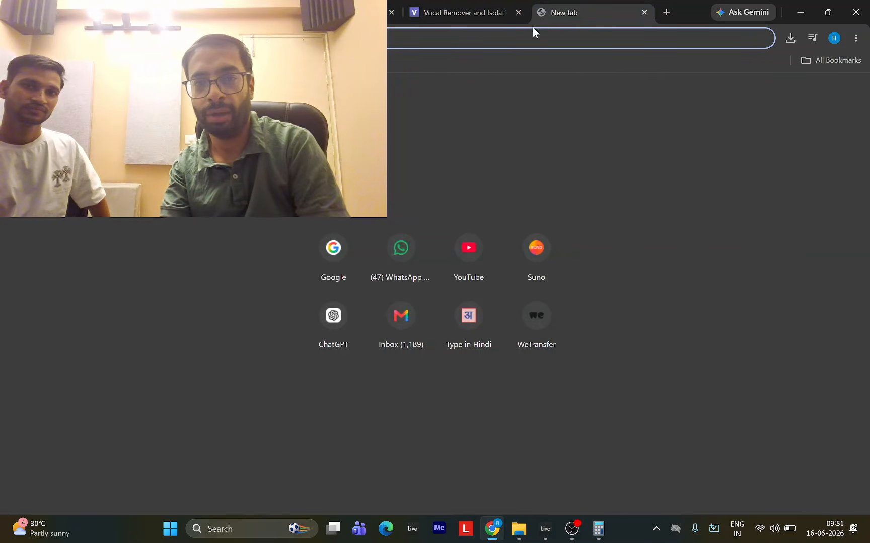
pyautogui.write('g')
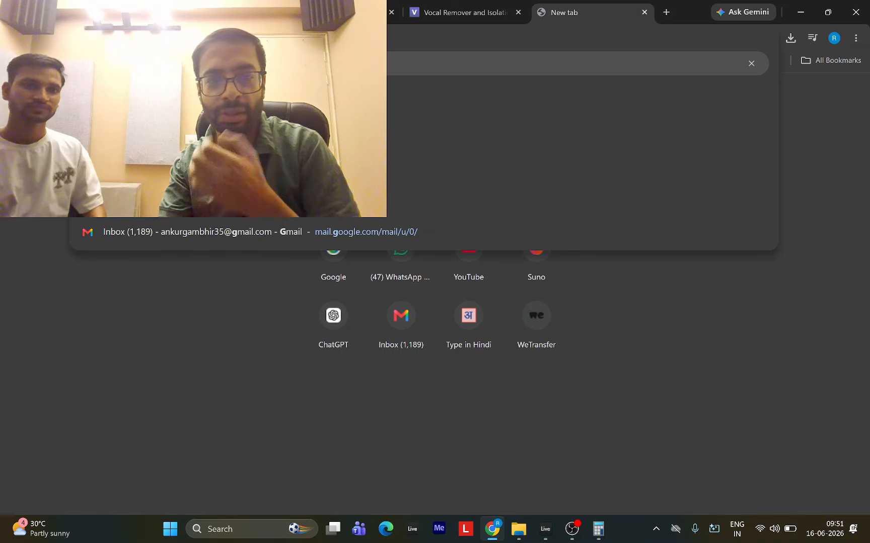
pyautogui.press('Return')
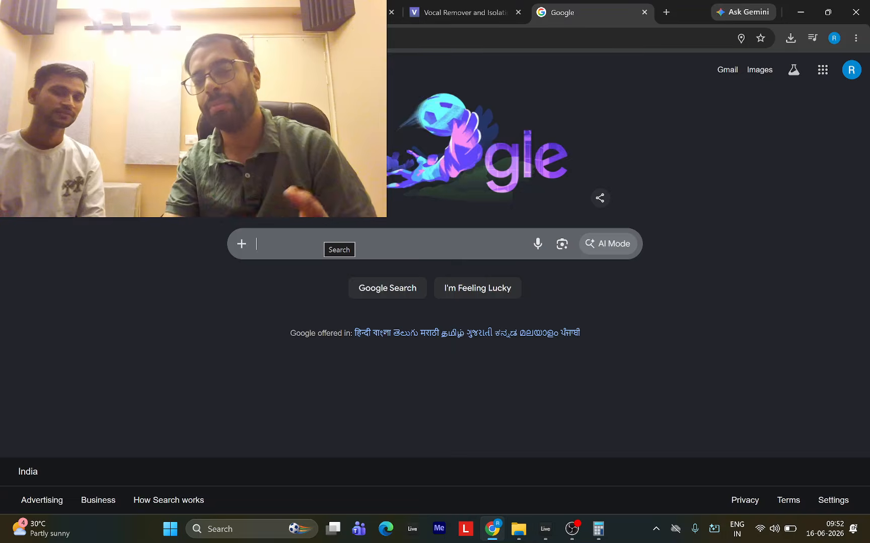
# Search Google for "raggaeton beats loops" and open the first Looperman result for free reggaeton loops.
pyautogui.write('ragga')
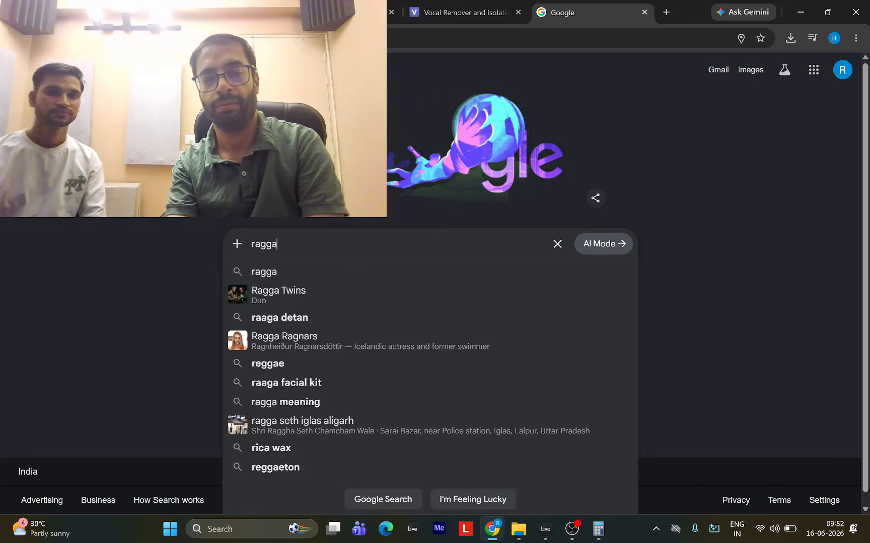
pyautogui.write('eton ')
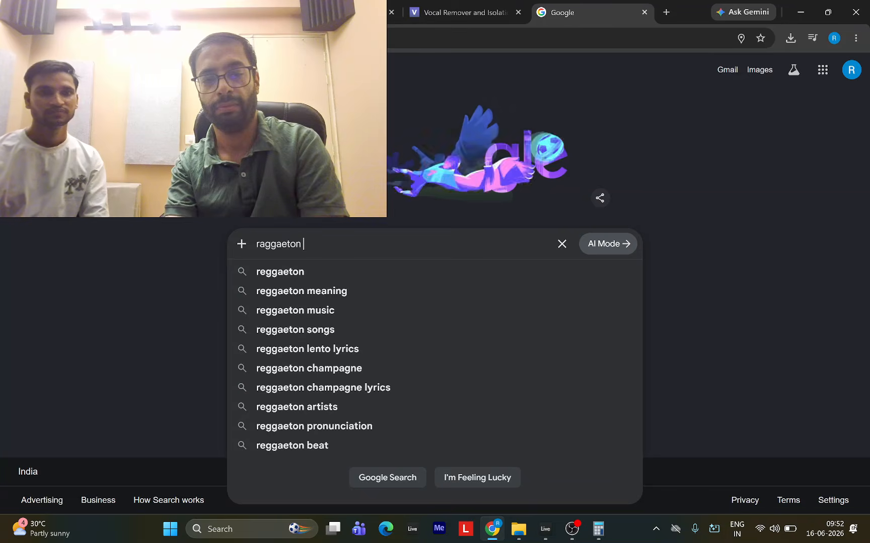
pyautogui.write('beats')
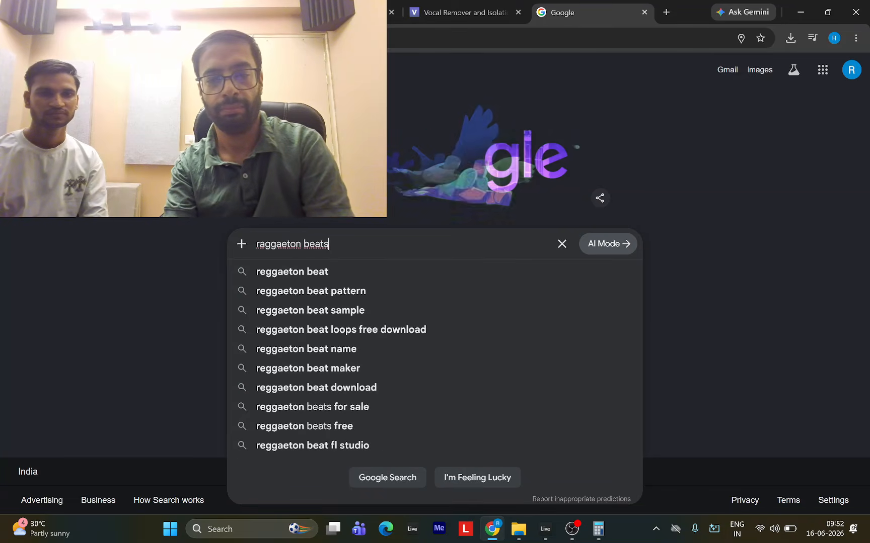
pyautogui.write(' loops')
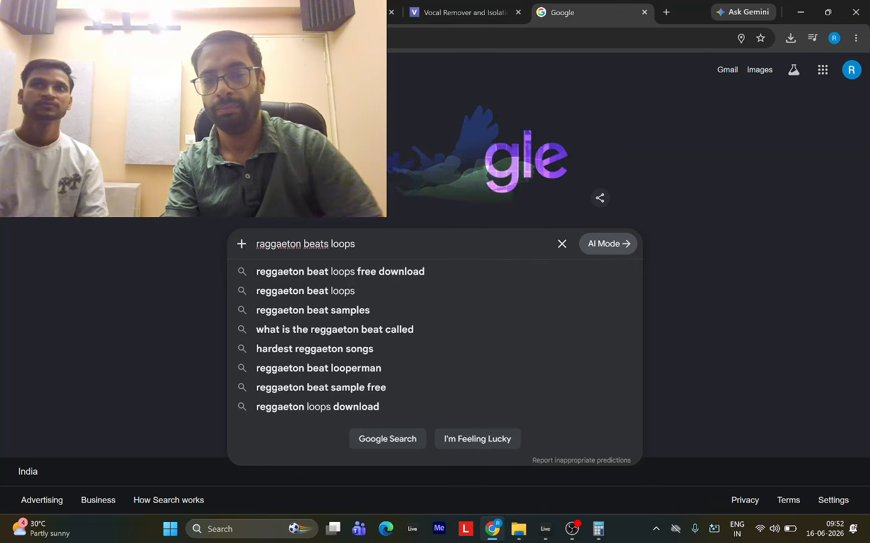
pyautogui.press('Return')
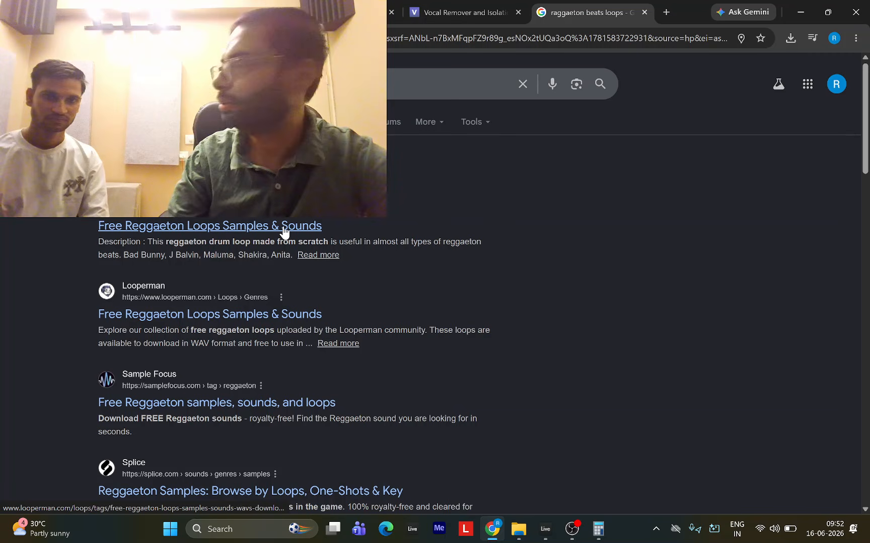
pyautogui.click(284, 227)
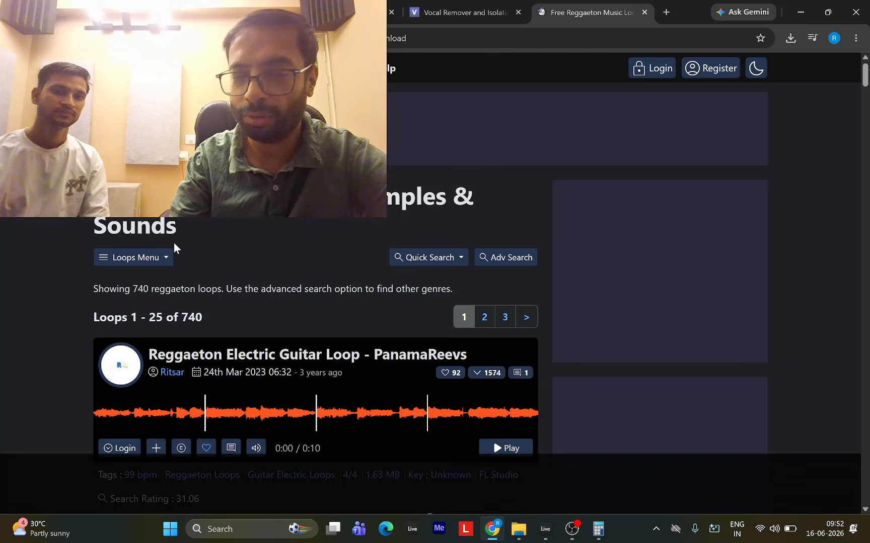
# Open Looperman's advanced loop search and set the category to Drum.
pyautogui.scroll(-9, 311, 277)
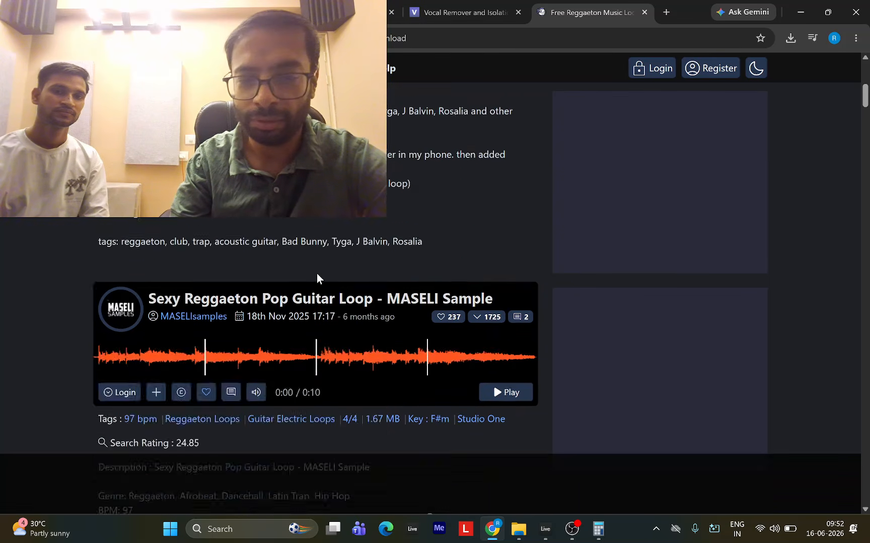
pyautogui.scroll(9, 438, 284)
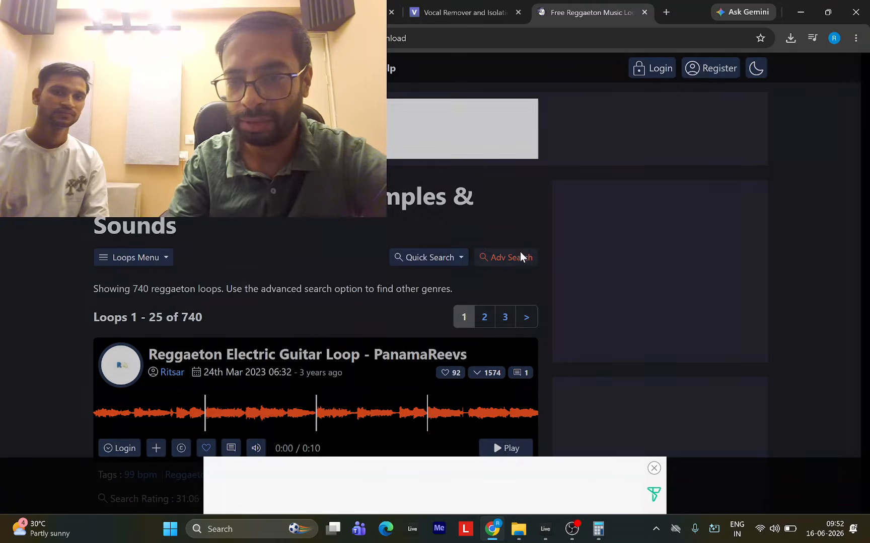
pyautogui.click(518, 258)
pyautogui.click(442, 211)
pyautogui.scroll(-10, 438, 373)
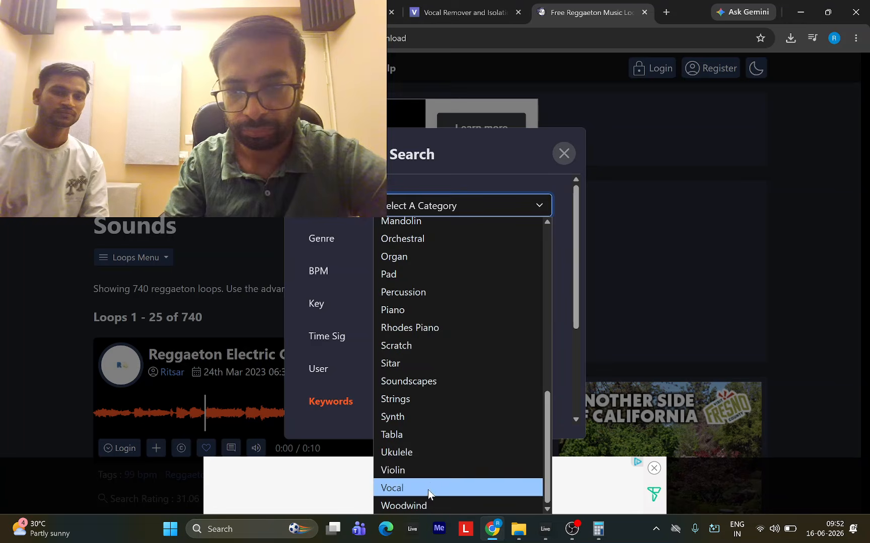
pyautogui.scroll(3, 448, 375)
pyautogui.scroll(5, 448, 370)
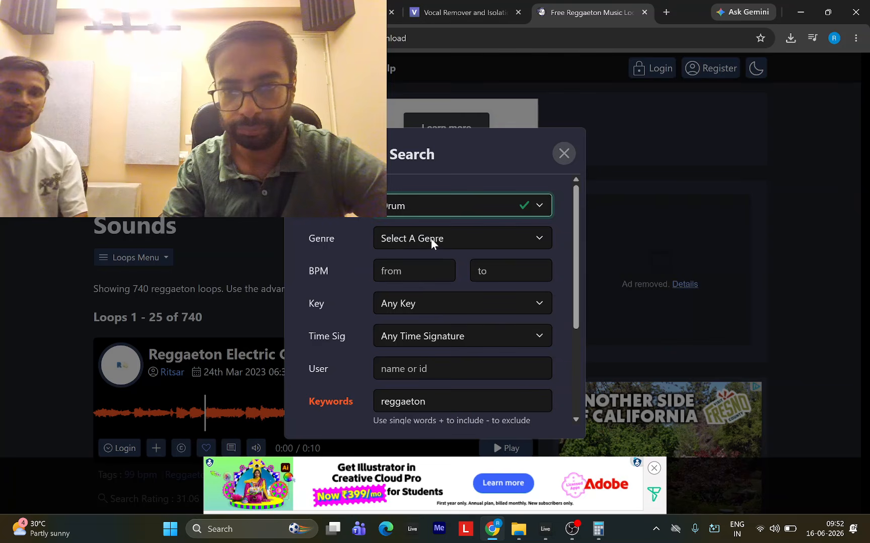
# Set the genre to Reggaeton and run the advanced search with the keyword "reggaeton".
pyautogui.click(431, 238)
pyautogui.scroll(-10, 447, 395)
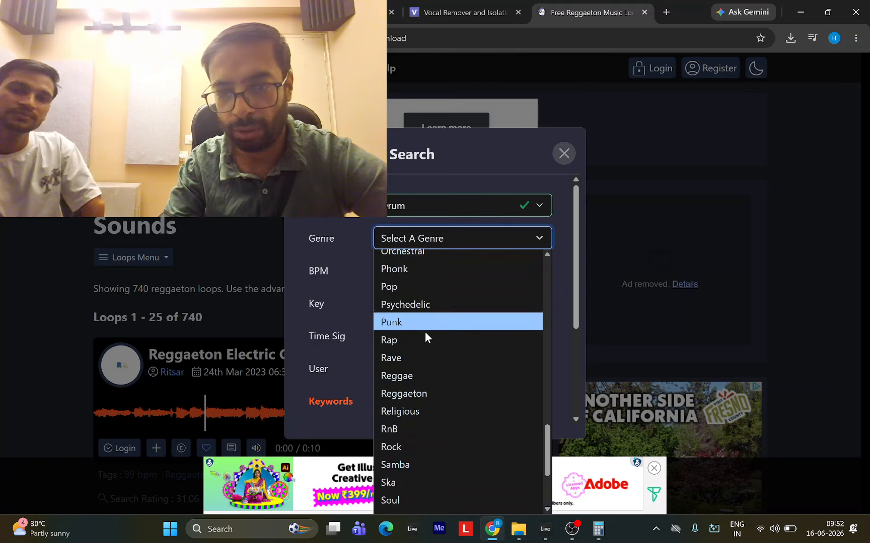
pyautogui.scroll(-2, 425, 334)
pyautogui.click(427, 274)
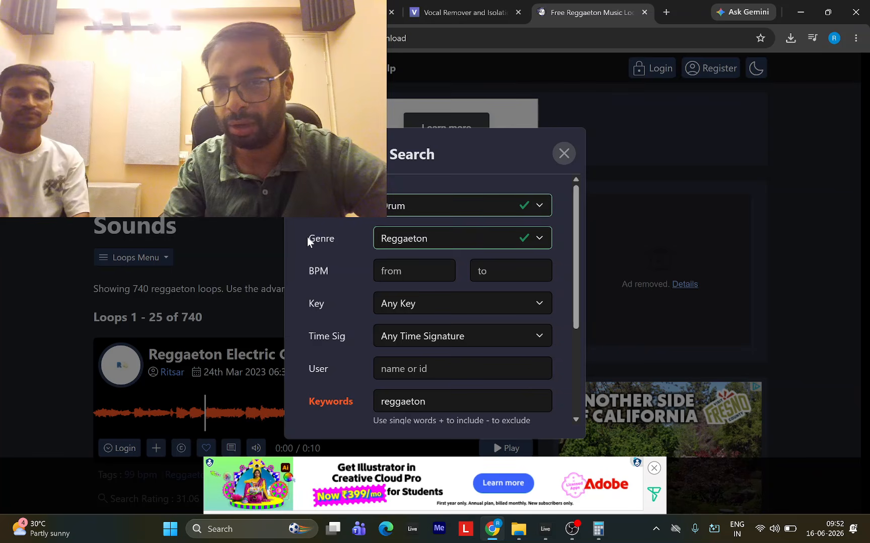
pyautogui.moveTo(307, 237); pyautogui.dragTo(340, 238)
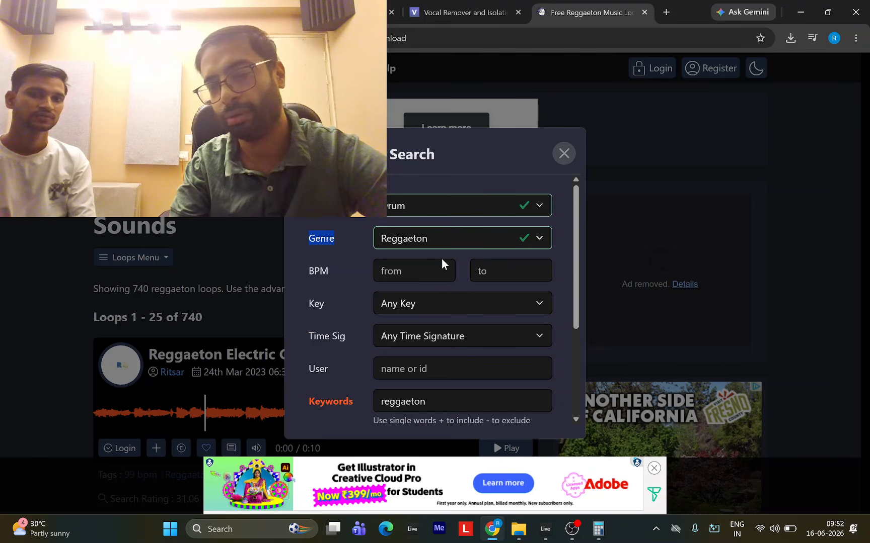
pyautogui.scroll(-3, 442, 259)
pyautogui.click(500, 418)
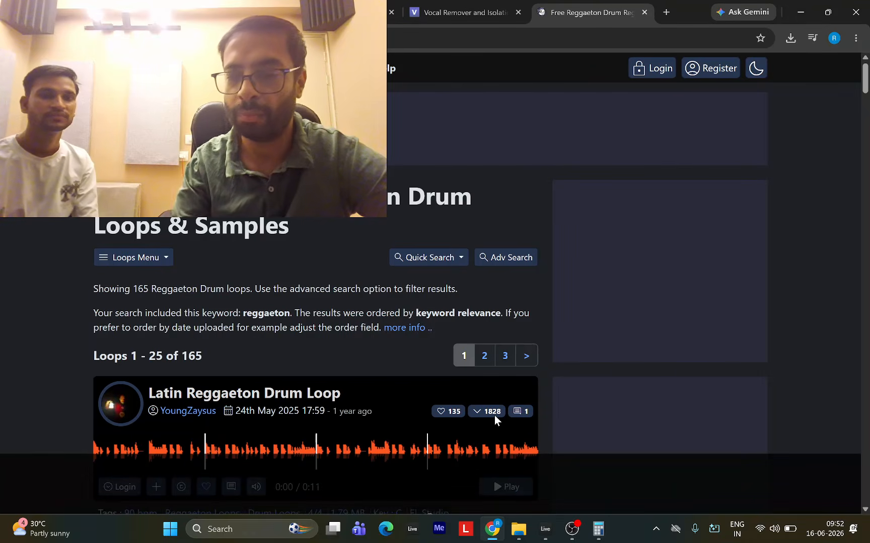
# Preview the Premium Reggaeton 104BPM and 102BPM drum kits and the "BAD BUNNY Type Reggaeton Drums" loop.
pyautogui.scroll(-6, 493, 415)
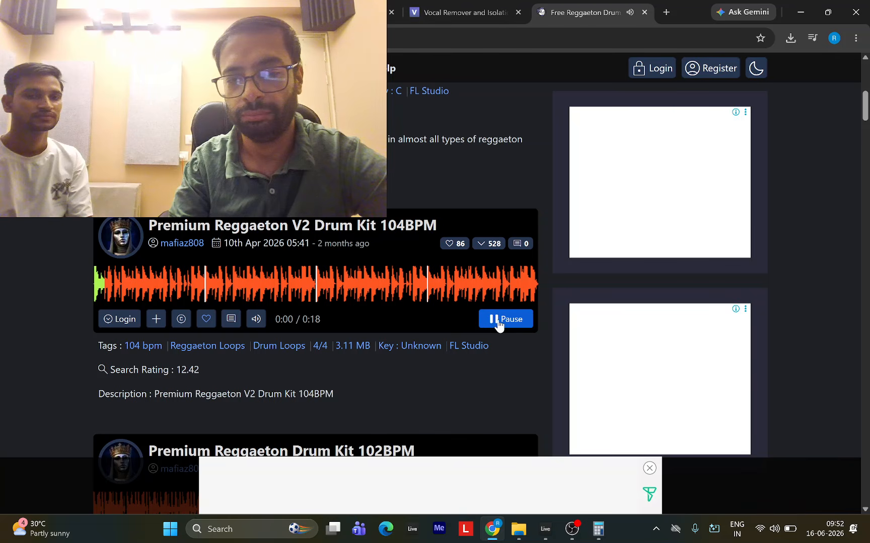
pyautogui.click(506, 319)
pyautogui.scroll(-5, 504, 312)
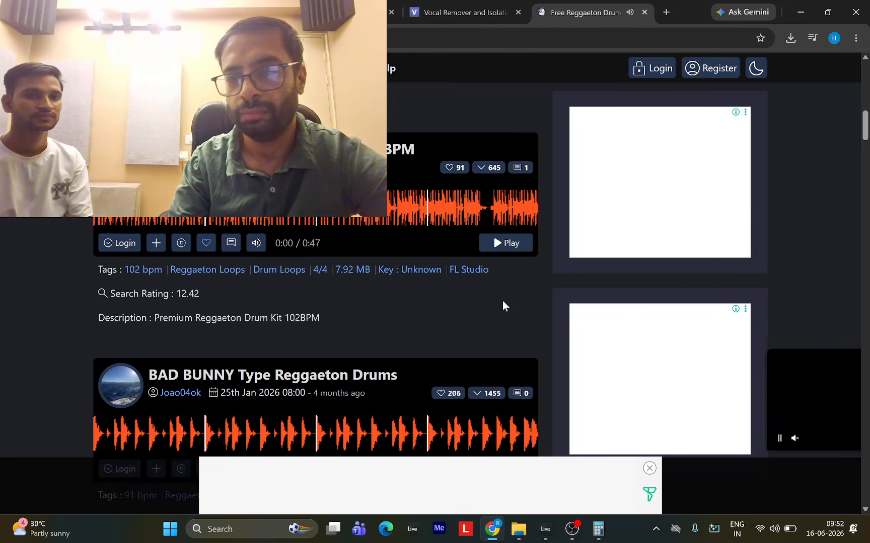
pyautogui.click(507, 244)
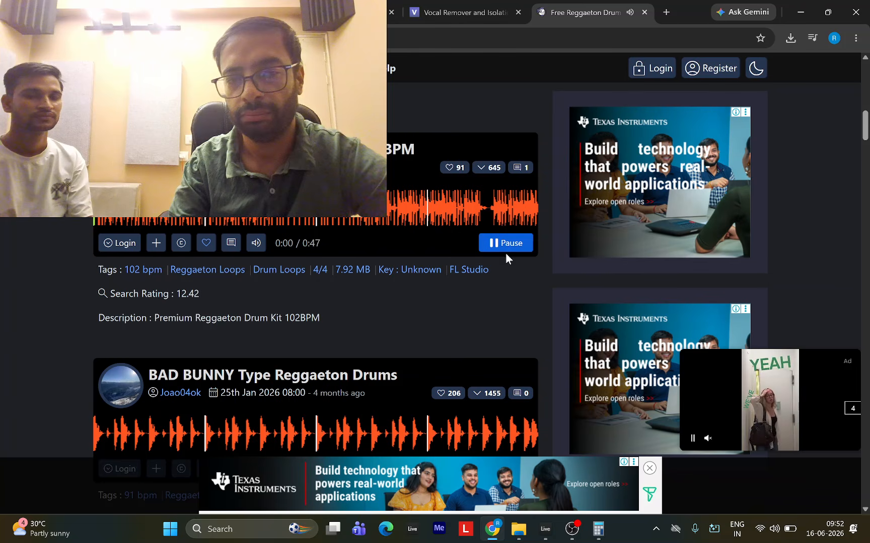
pyautogui.scroll(-4, 502, 322)
pyautogui.click(495, 229)
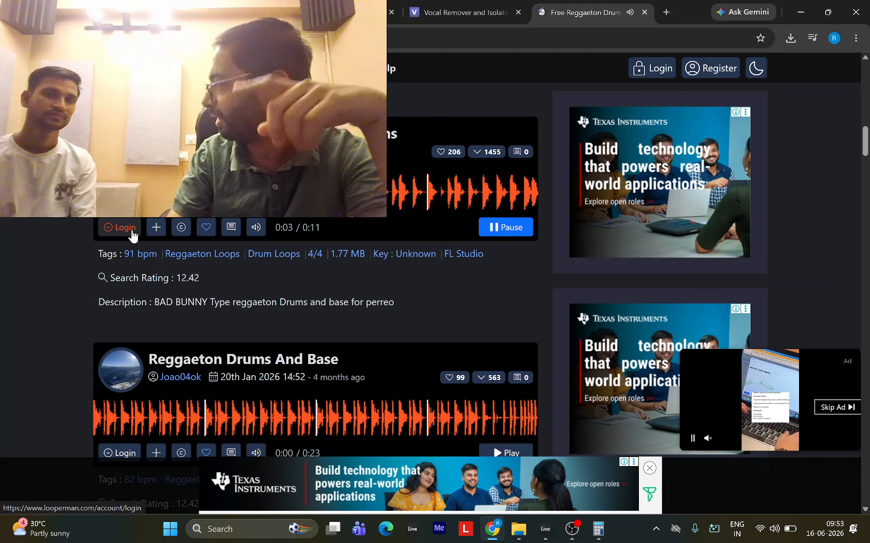
pyautogui.click(505, 232)
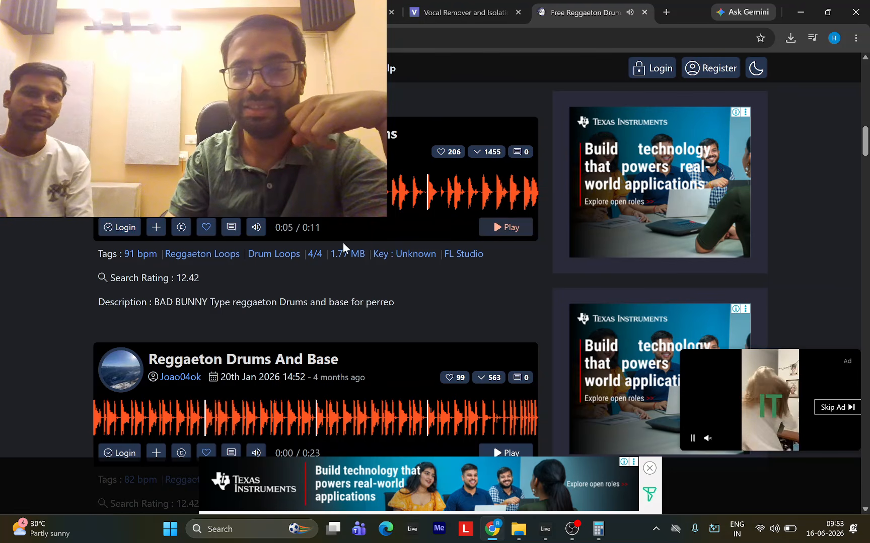
# Log in to Looperman from the "BAD BUNNY Type Reggaeton Drums" page, agreeing to the terms, and download the loop.
pyautogui.middleClick(348, 134)
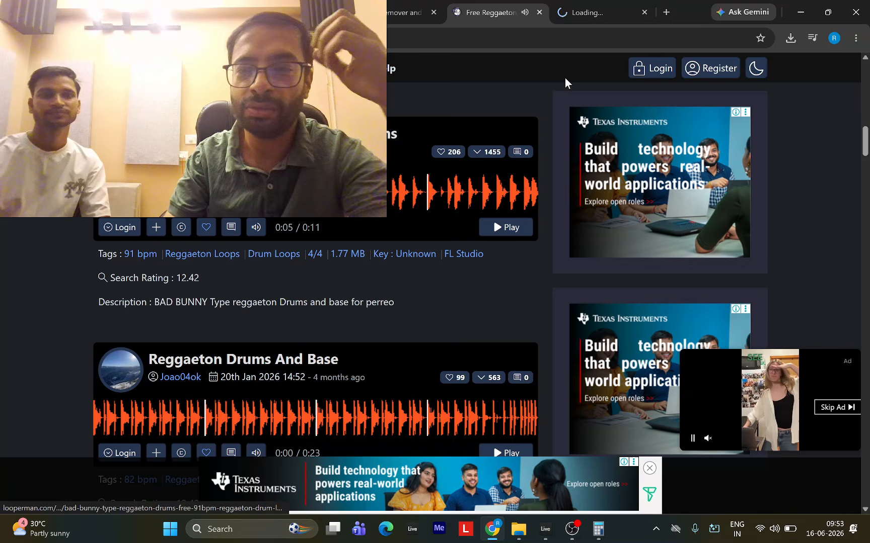
pyautogui.click(595, 11)
pyautogui.click(181, 350)
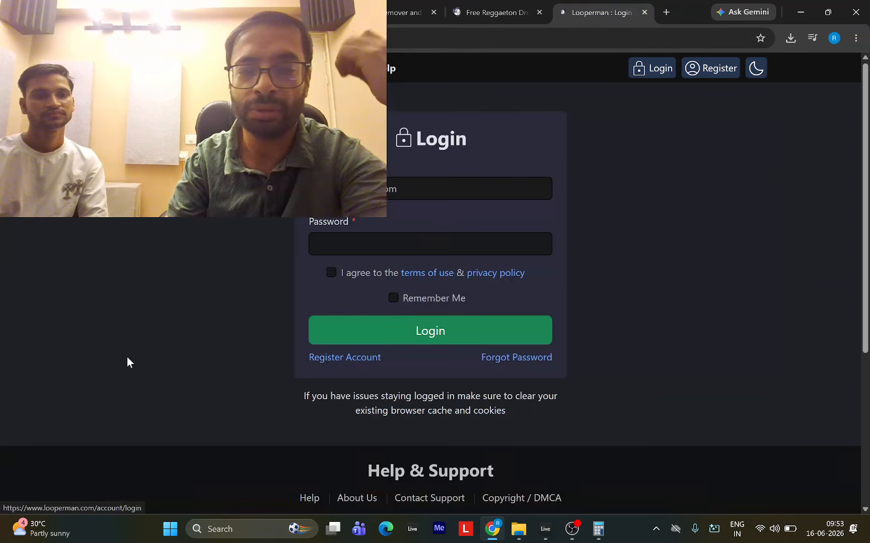
pyautogui.click(335, 273)
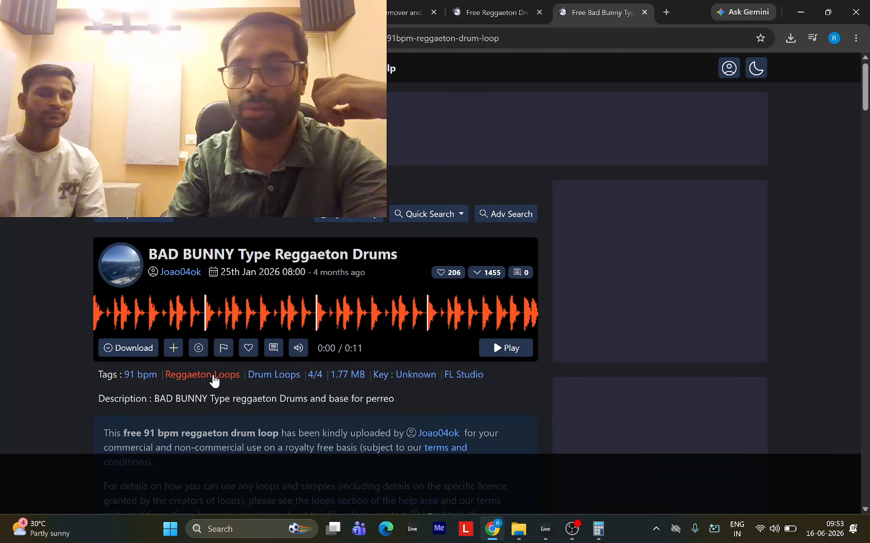
pyautogui.click(132, 349)
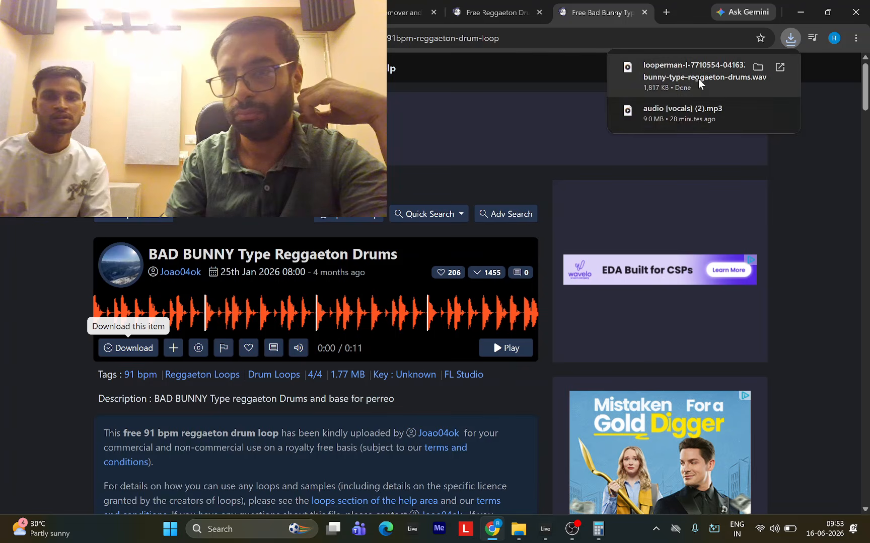
# Switch to Ableton Live, turn off solo on the vocals track and insert a new audio track below it.
pyautogui.click(545, 529)
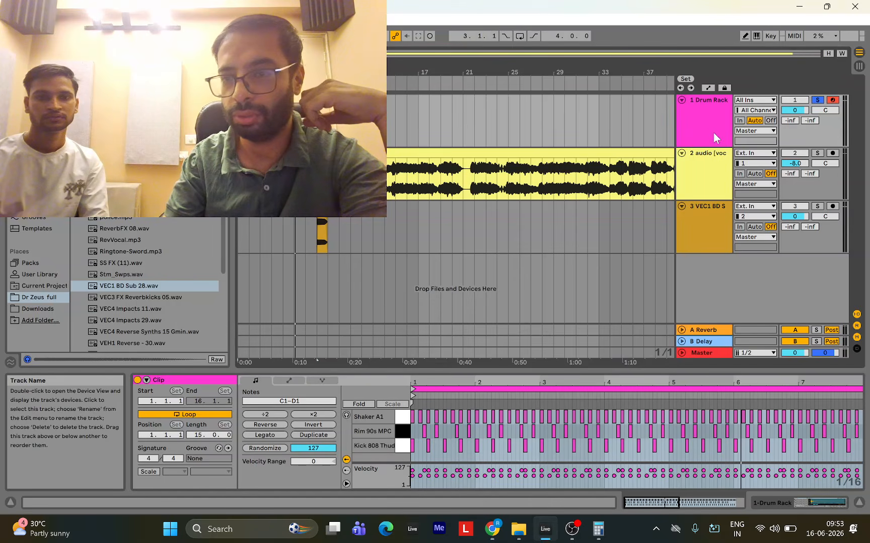
pyautogui.click(708, 157)
pyautogui.rightClick(708, 162)
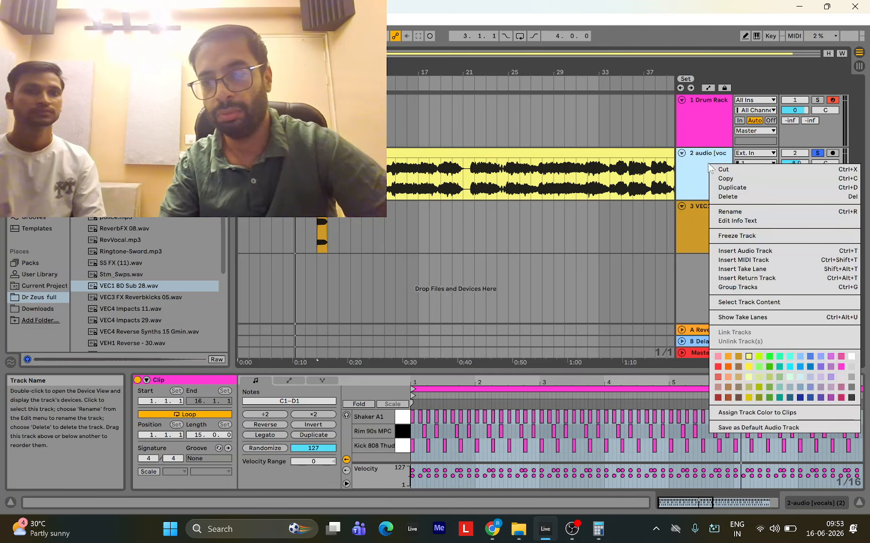
pyautogui.click(749, 179)
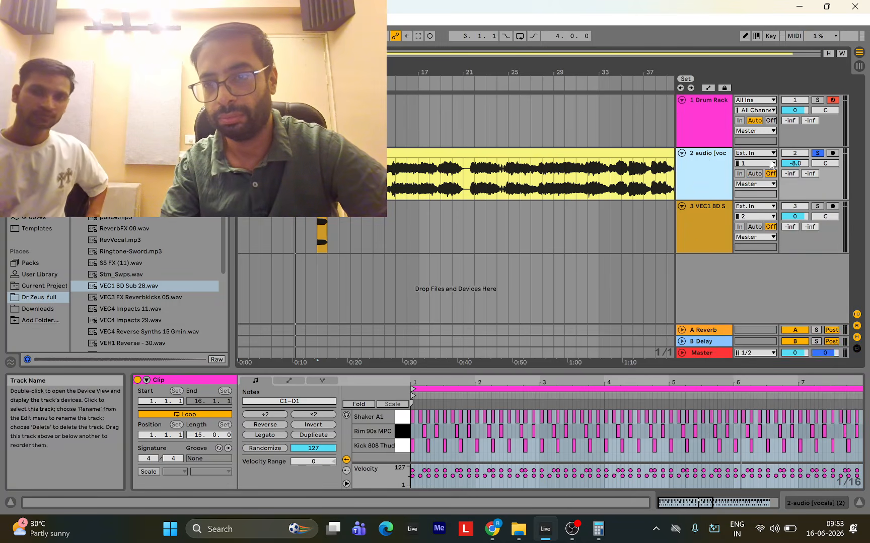
pyautogui.click(818, 154)
pyautogui.rightClick(708, 163)
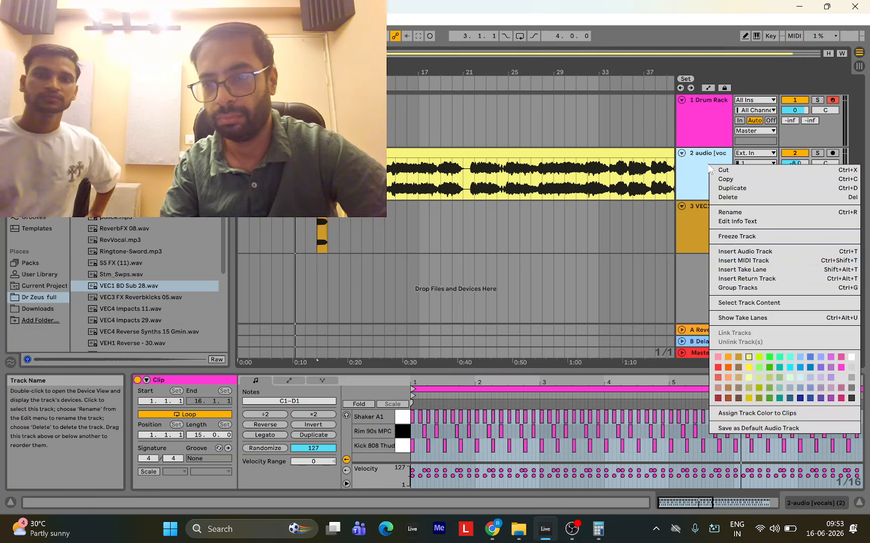
pyautogui.click(737, 253)
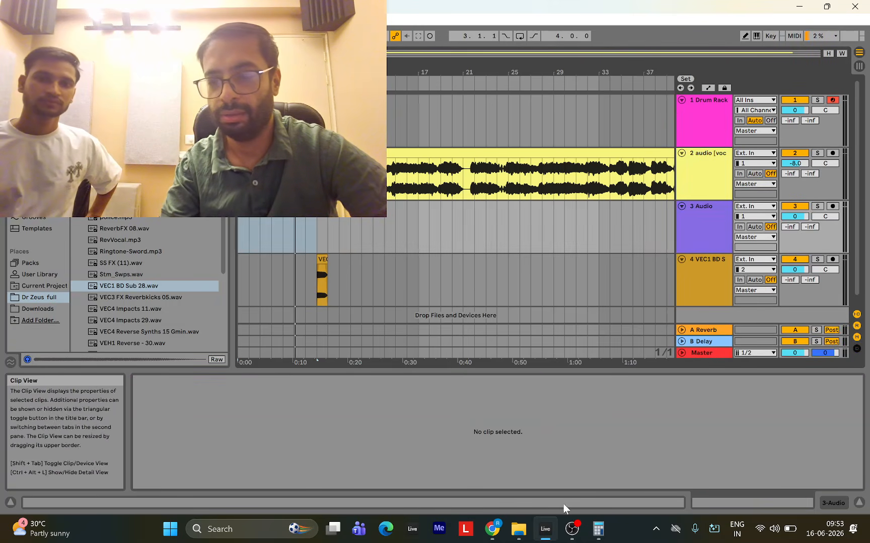
# Place the downloaded "bad-bunny-type-reggaeton-drums" WAV on the new audio track at bar 1.
pyautogui.click(492, 528)
pyautogui.moveTo(664, 77); pyautogui.dragTo(283, 359)
pyautogui.moveTo(242, 217); pyautogui.dragTo(240, 216)
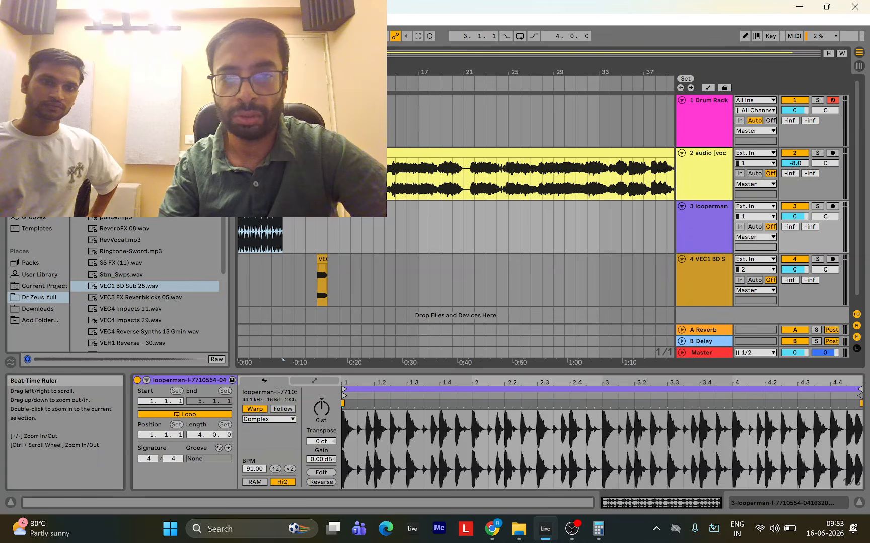
pyautogui.moveTo(252, 72); pyautogui.dragTo(252, 128)
pyautogui.click(275, 222)
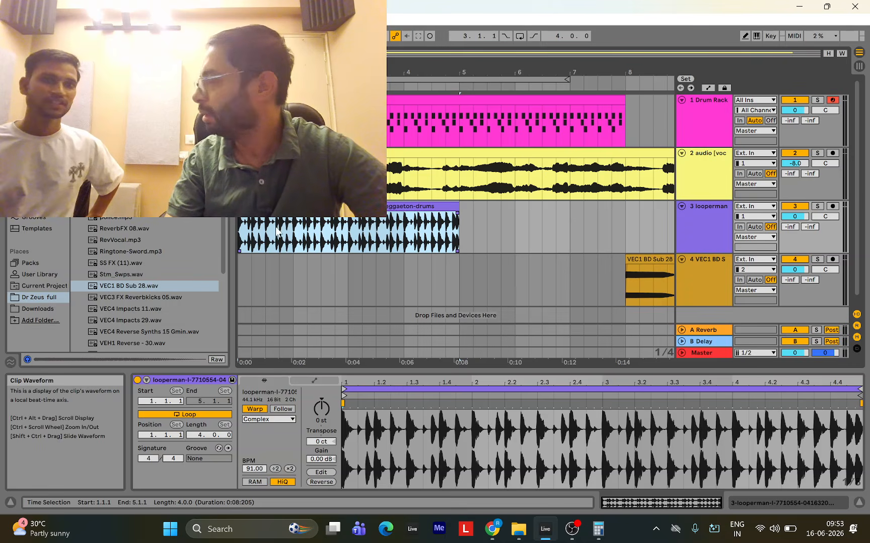
# Switch to the browser's key and BPM finder, analyze the downloaded reggaeton loop and compare its BPM with the bhajan's.
pyautogui.click(492, 529)
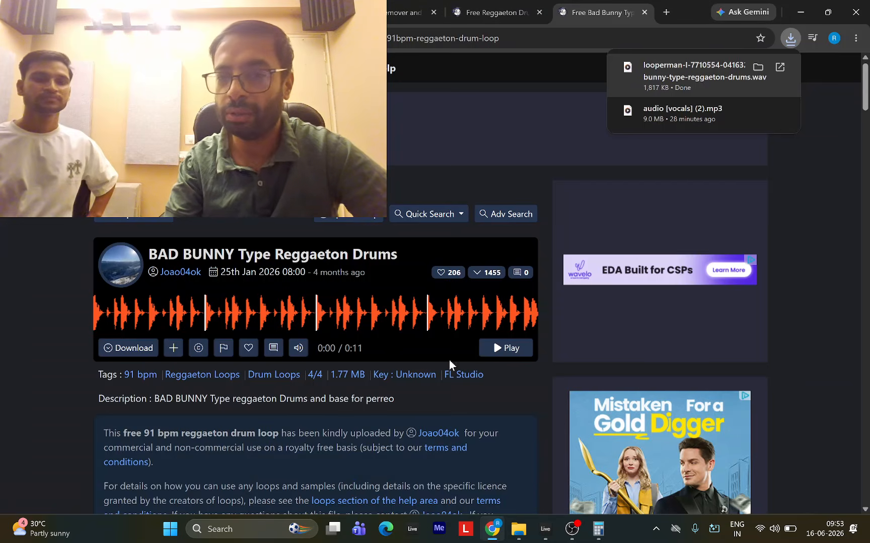
pyautogui.click(387, 12)
pyautogui.click(302, 12)
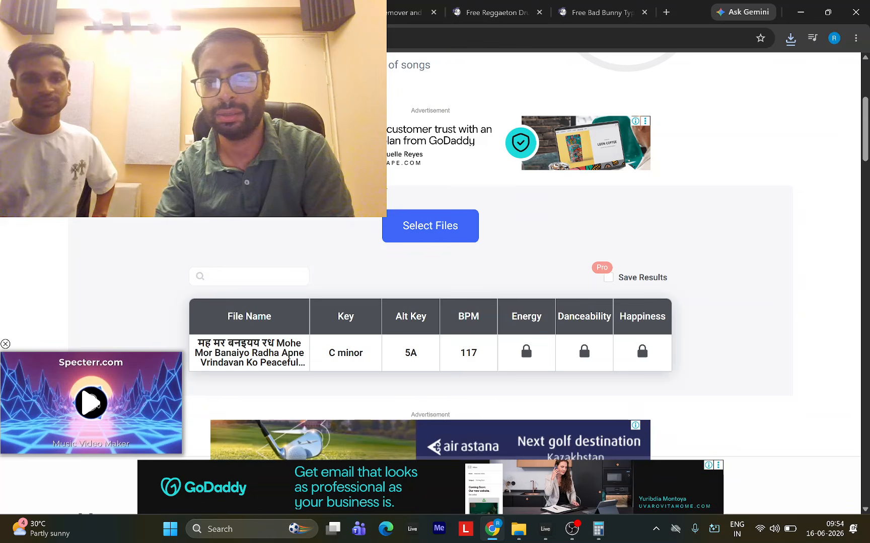
pyautogui.click(438, 225)
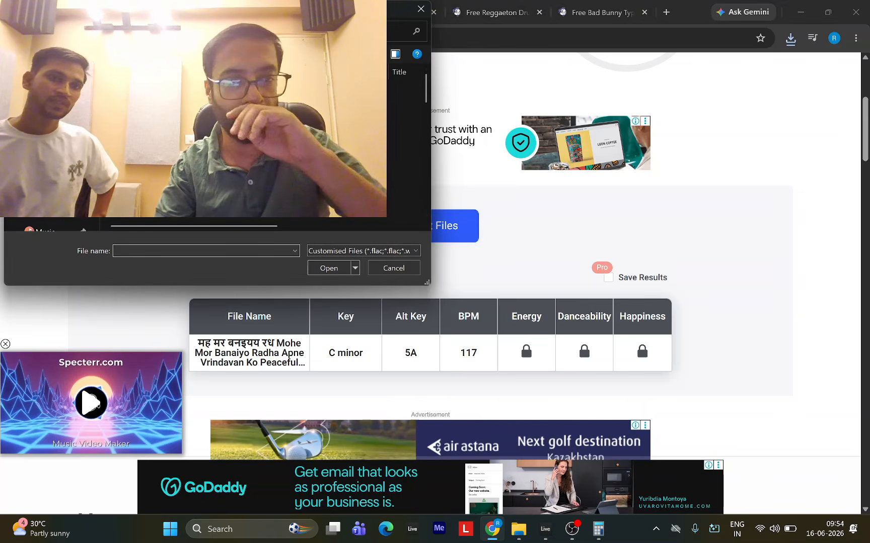
pyautogui.click(53, 185)
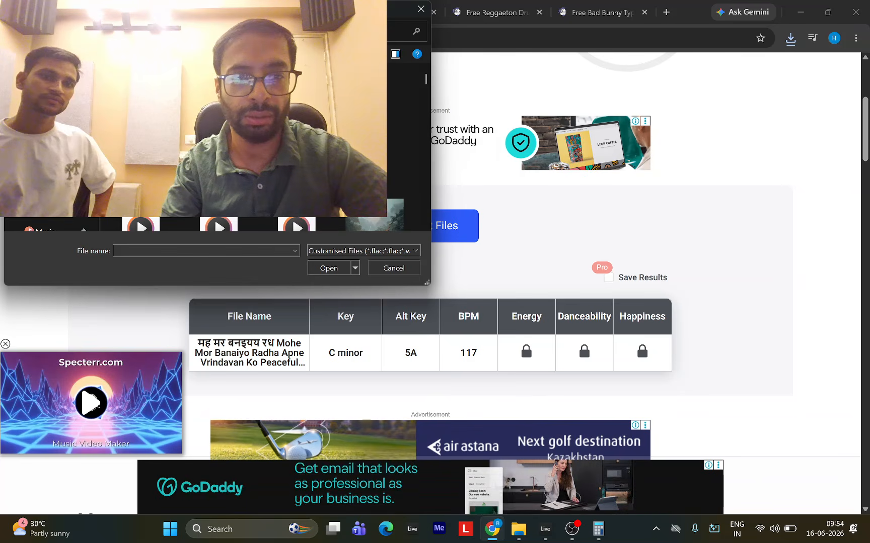
pyautogui.click(141, 116)
pyautogui.doubleClick(141, 115)
pyautogui.scroll(-2, 430, 281)
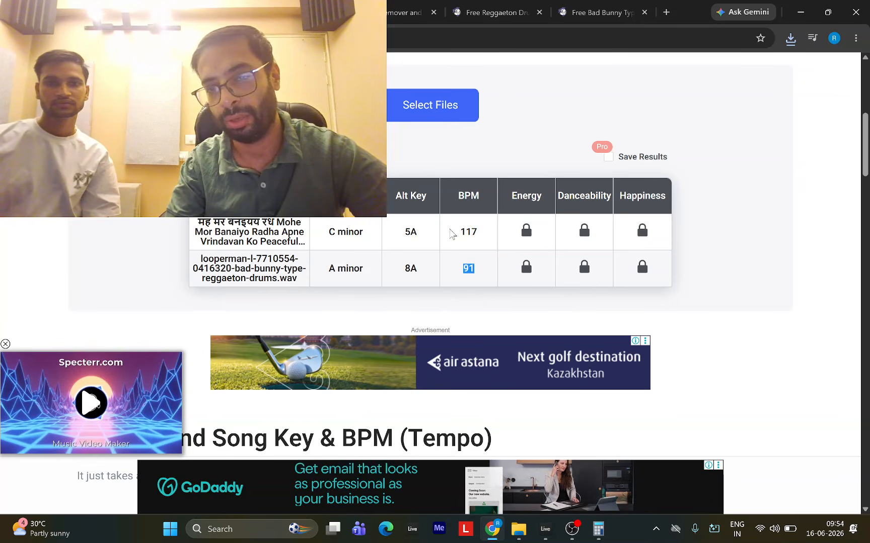
pyautogui.moveTo(454, 231); pyautogui.dragTo(487, 236)
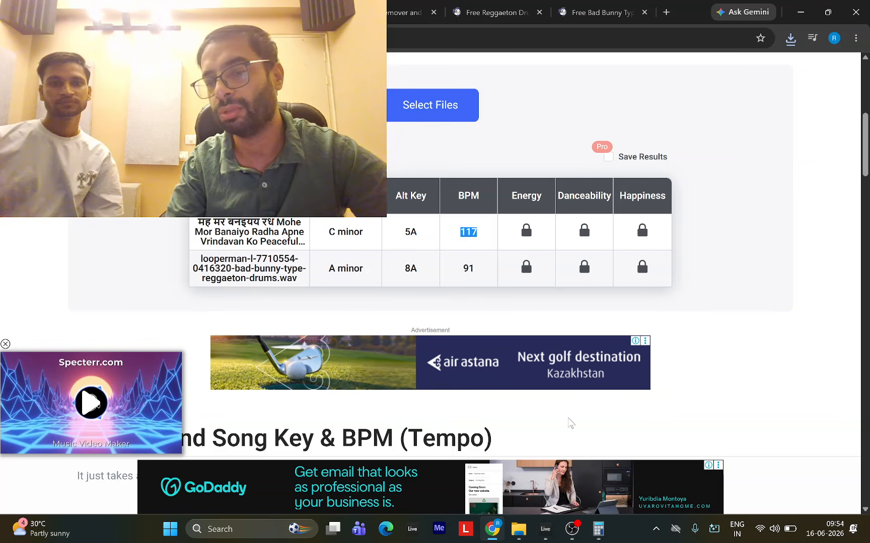
# Back in Ableton Live, mute the Drum Rack track, play the reggaeton loop with the vocals and duplicate the loop clip once.
pyautogui.click(545, 528)
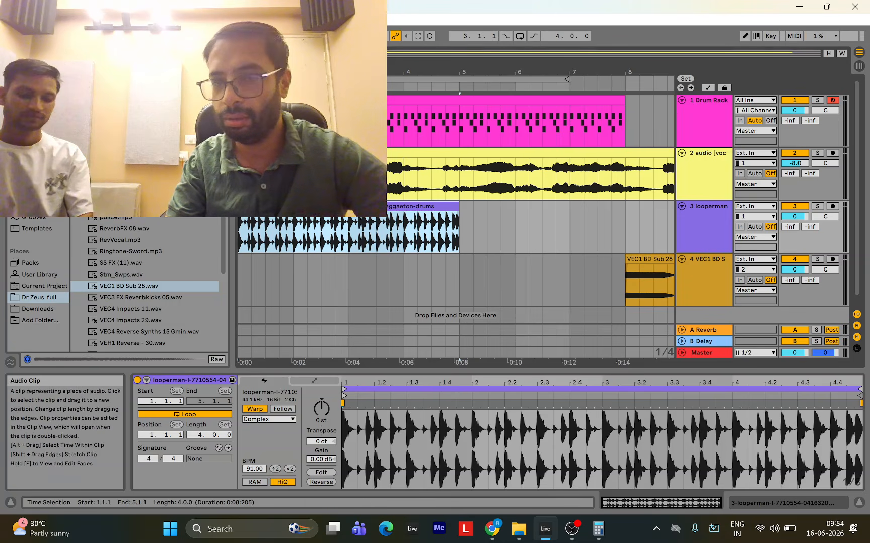
pyautogui.moveTo(302, 72); pyautogui.dragTo(301, 50)
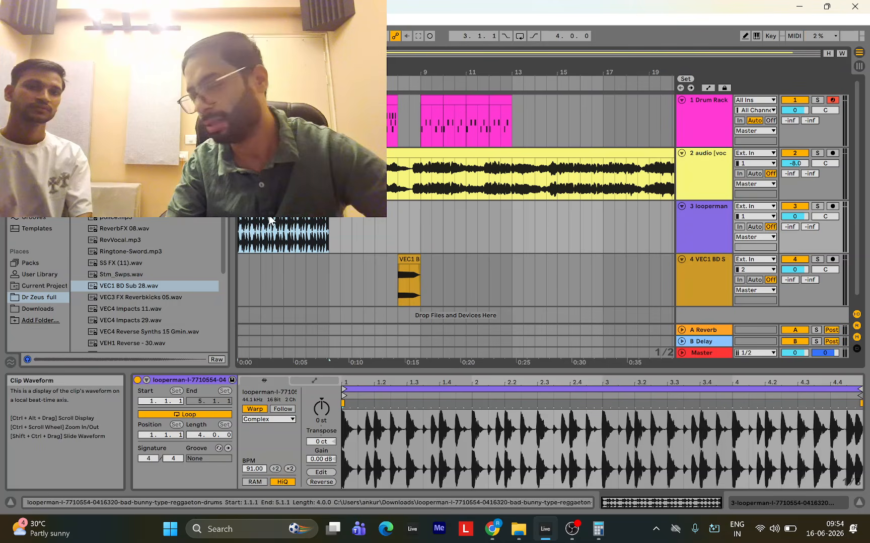
pyautogui.click(795, 99)
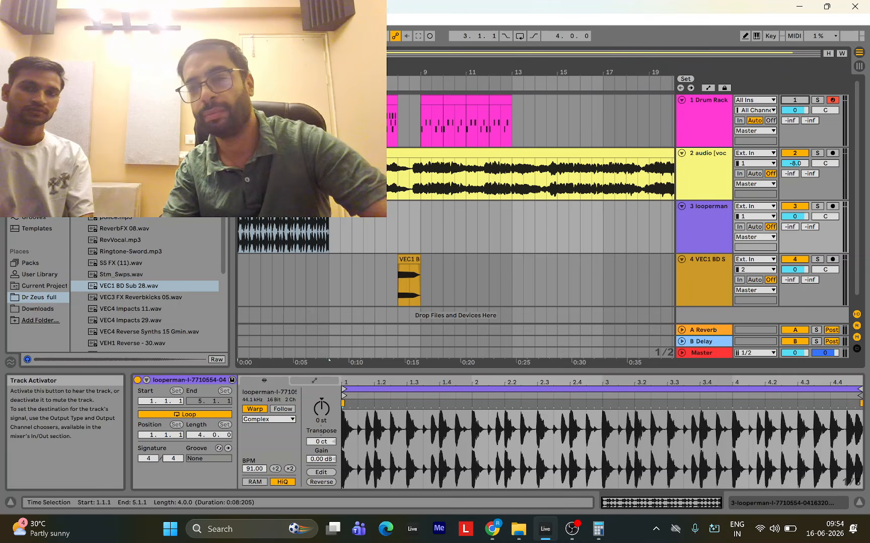
pyautogui.click(282, 206)
pyautogui.press('space')
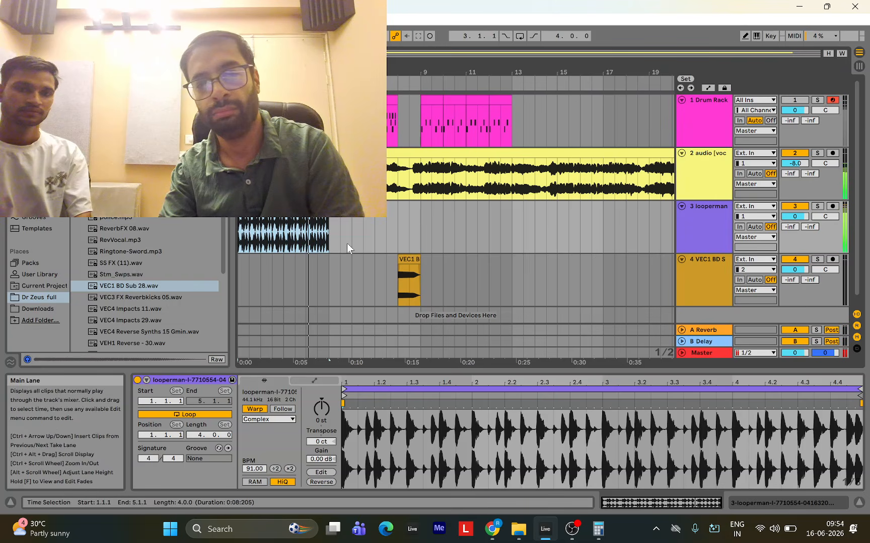
pyautogui.hotkey('ctrl', 'd')
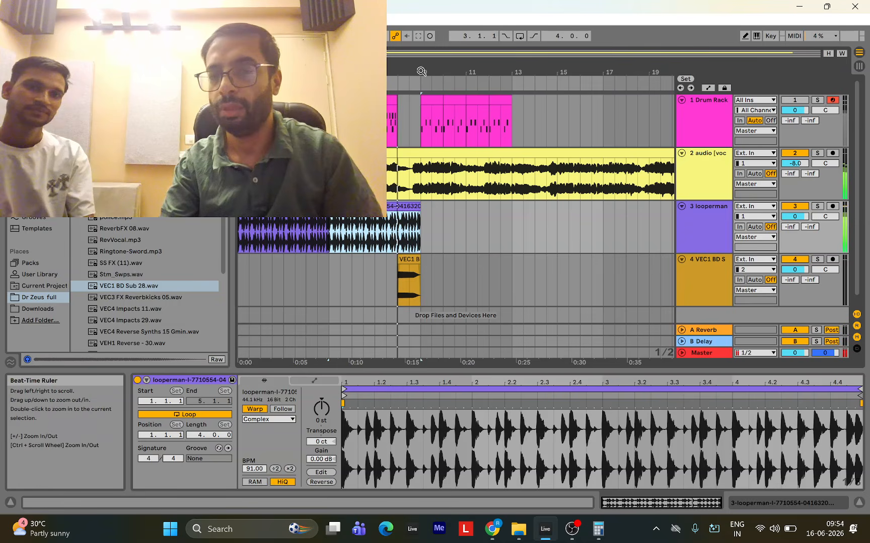
# Delete the reggaeton loop section above the VEC1 BD Sub hit, from bar 8 to bar 9, and play the transition.
pyautogui.click(408, 259)
pyautogui.press('space')
pyautogui.moveTo(403, 230); pyautogui.dragTo(426, 230)
pyautogui.press('Delete')
pyautogui.click(385, 241)
pyautogui.press('space')
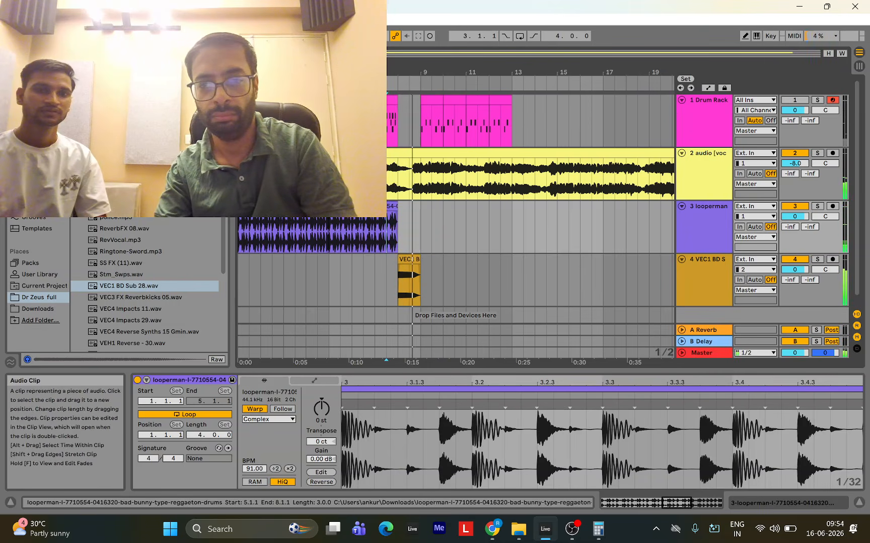
# Copy the four-bar reggaeton loop to bar 9 and duplicate it twice to extend it to bar 21.
pyautogui.click(287, 207)
pyautogui.click(417, 215)
pyautogui.hotkey('ctrl', 'v')
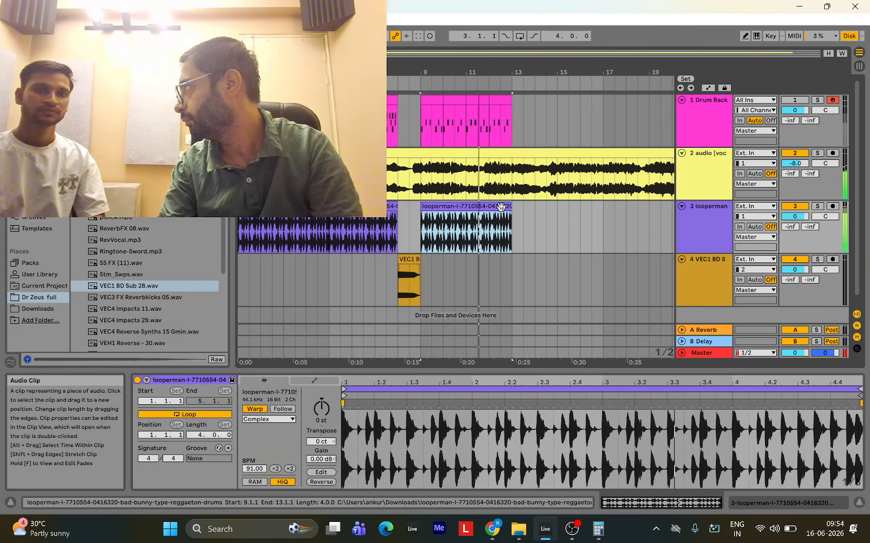
pyautogui.hotkey('ctrl', 'd')
pyautogui.hotkey('ctrl', 'd')
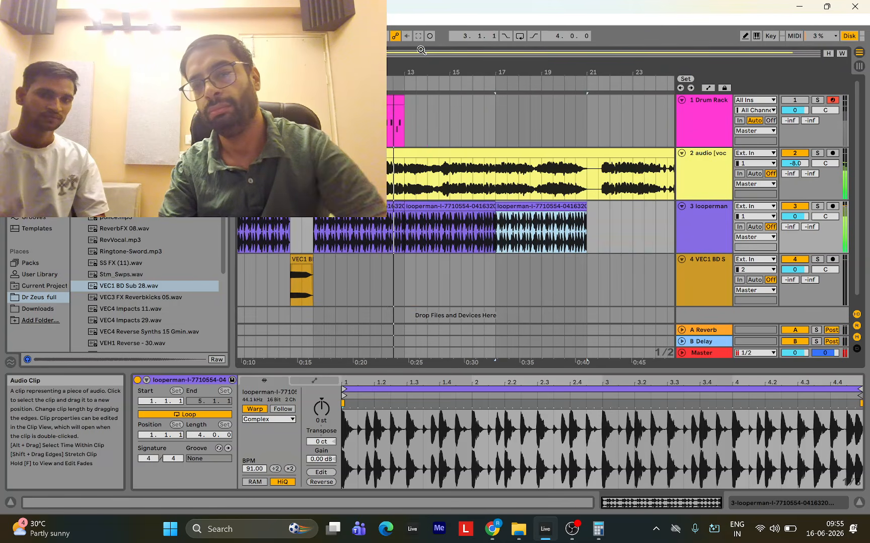
pyautogui.press('-')
pyautogui.press('-')
pyautogui.press('-')
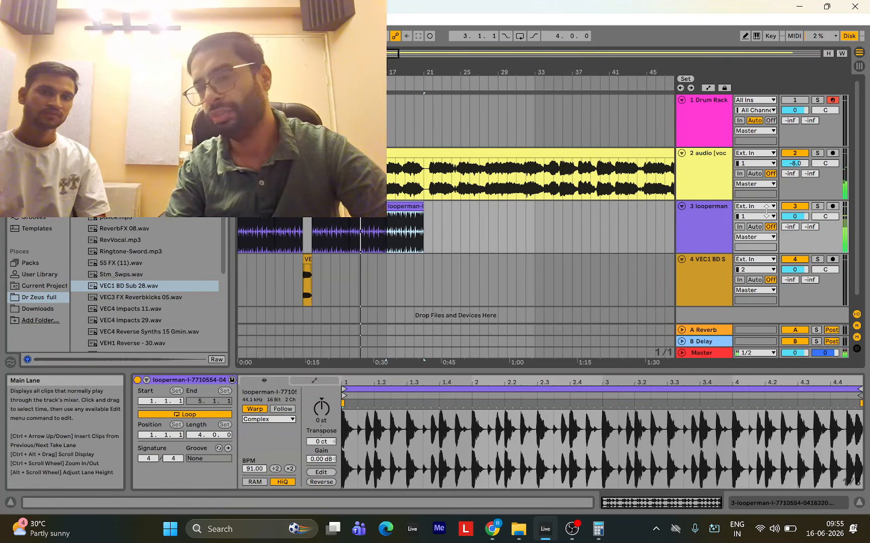
# Mute the Looperman loop track, unmute the Drum Rack track and play its first MIDI clip opened in the note editor.
pyautogui.click(794, 206)
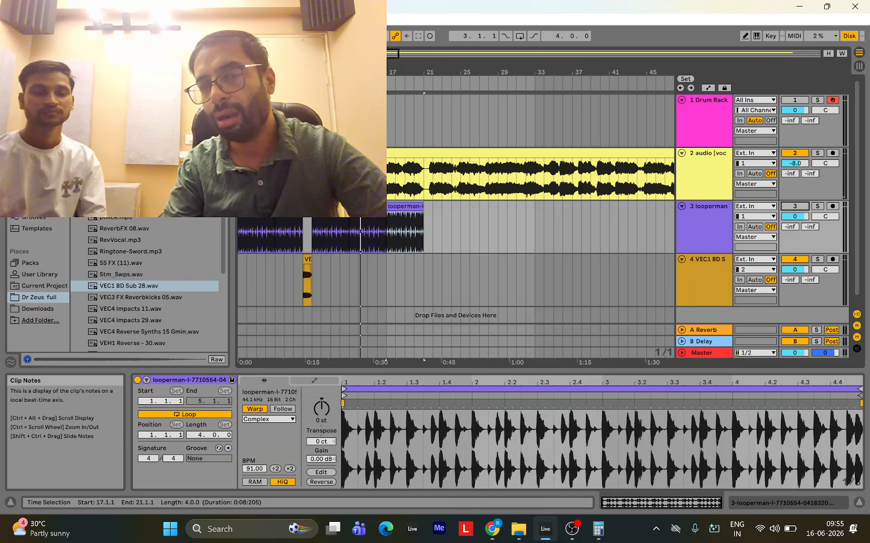
pyautogui.click(794, 99)
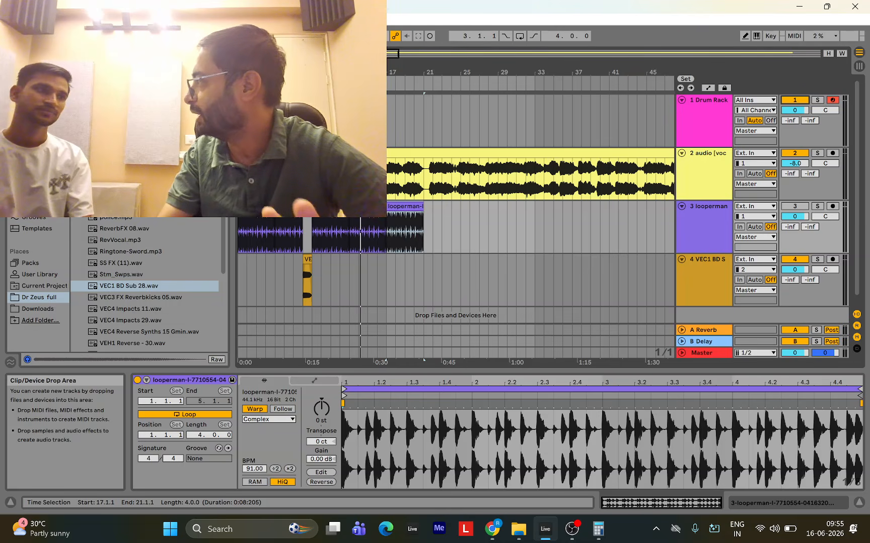
pyautogui.doubleClick(272, 100)
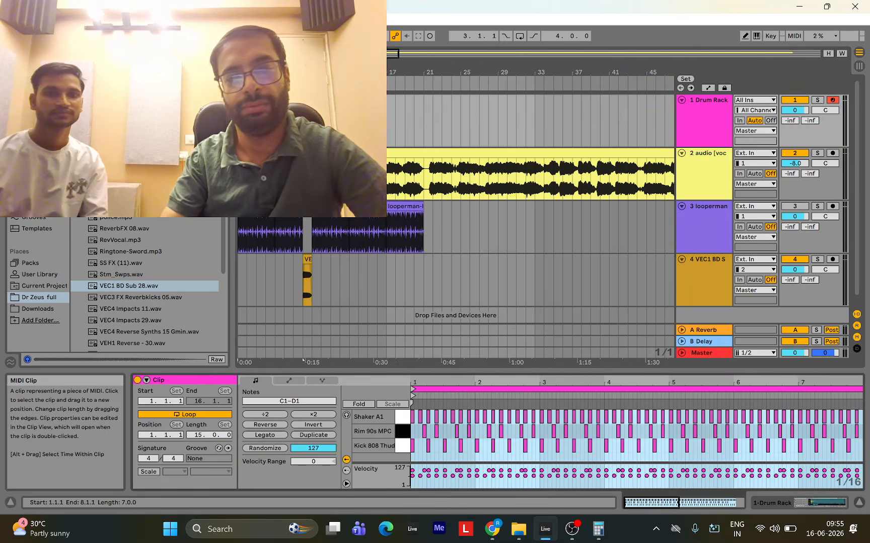
pyautogui.moveTo(492, 382); pyautogui.dragTo(483, 377)
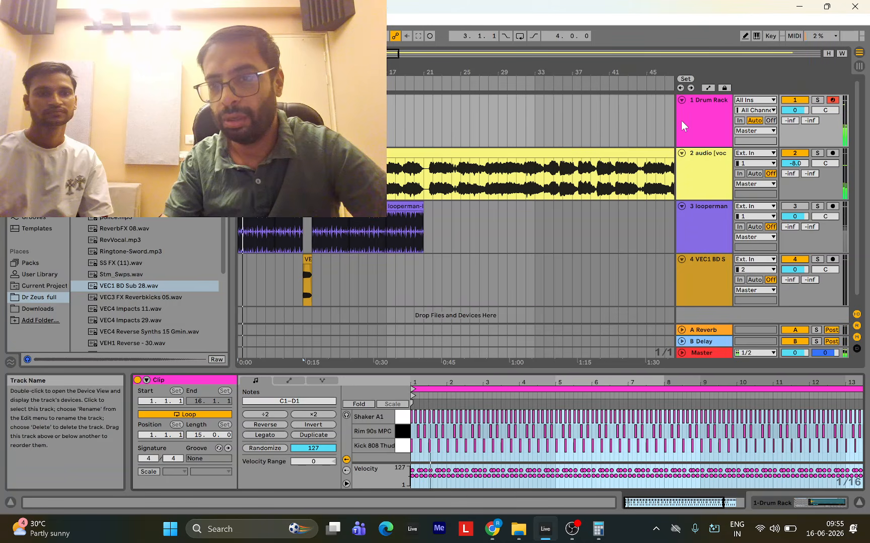
pyautogui.click(598, 107)
# Audition kick samples among the Drums sounds and replace the Drum Rack's Kick 808 Thud with Kick 90s 1.
pyautogui.scroll(10, 106, 221)
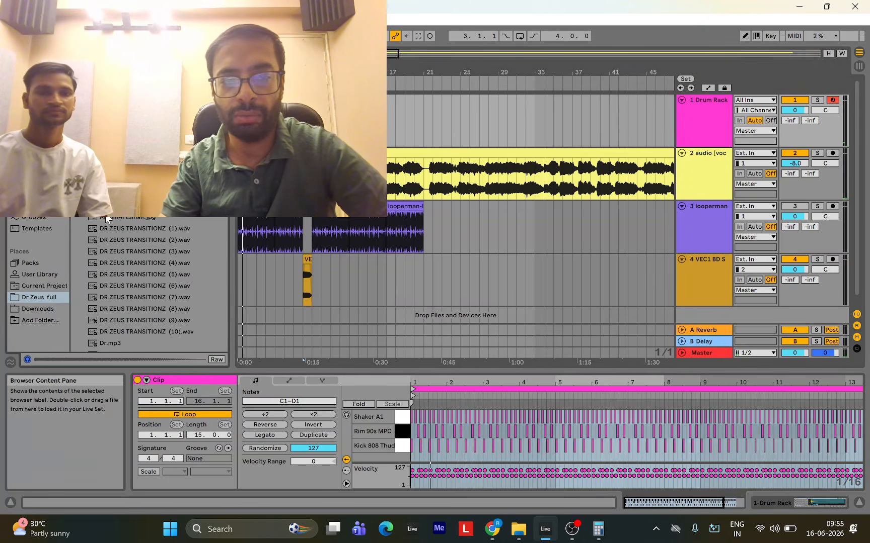
pyautogui.click(31, 126)
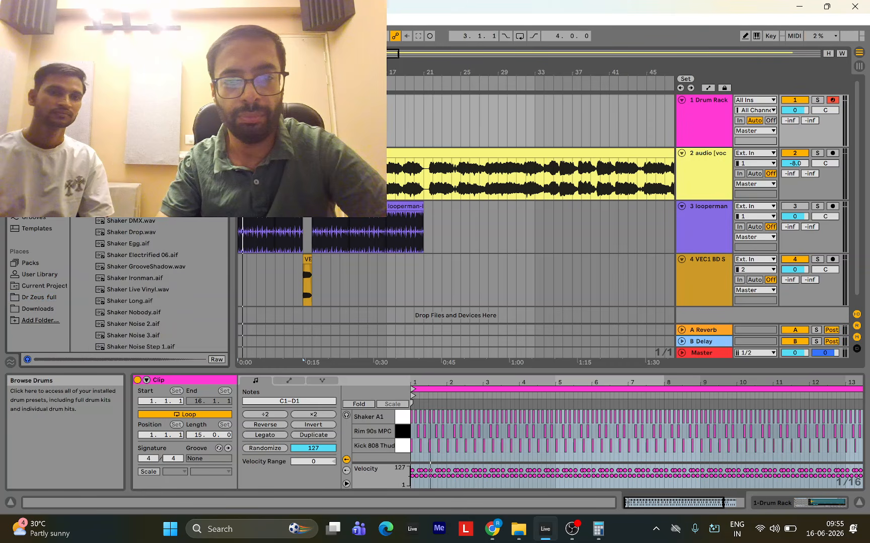
pyautogui.scroll(3, 131, 212)
pyautogui.scroll(4, 146, 284)
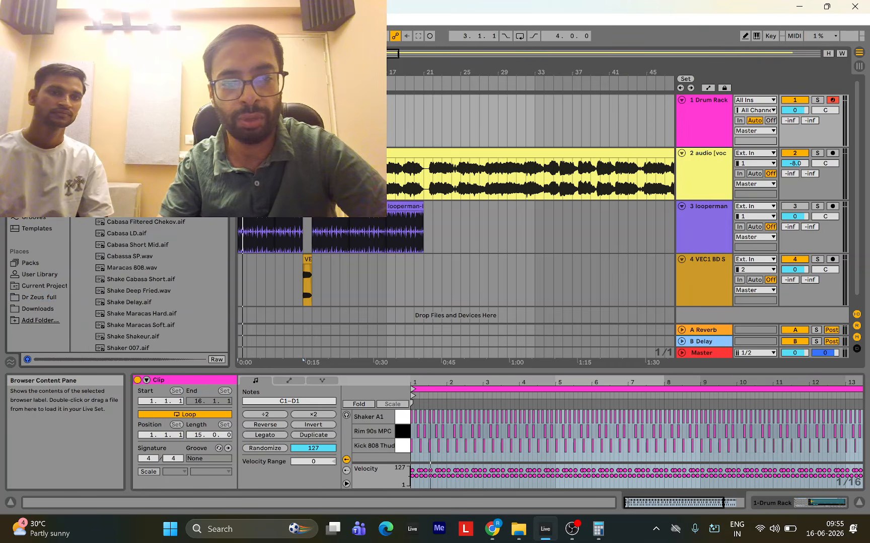
pyautogui.click(83, 199)
pyautogui.scroll(10, 151, 284)
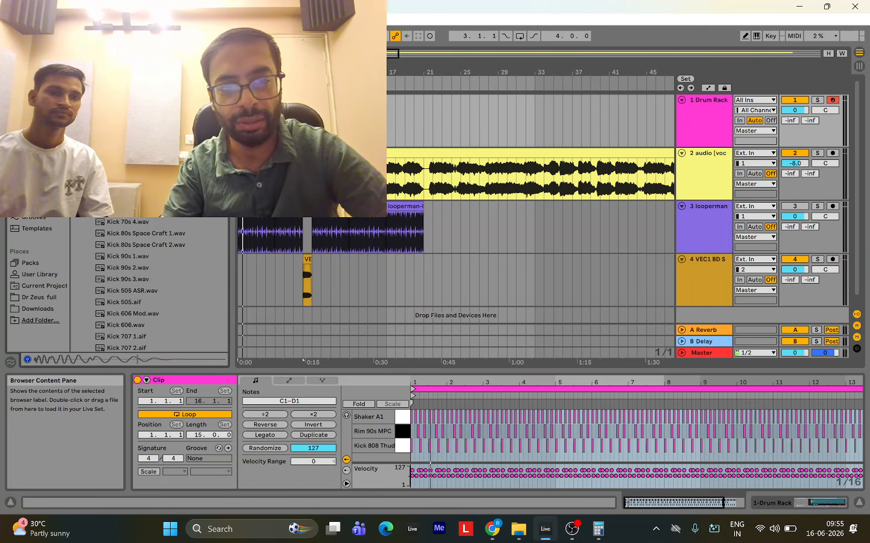
pyautogui.scroll(-2, 151, 285)
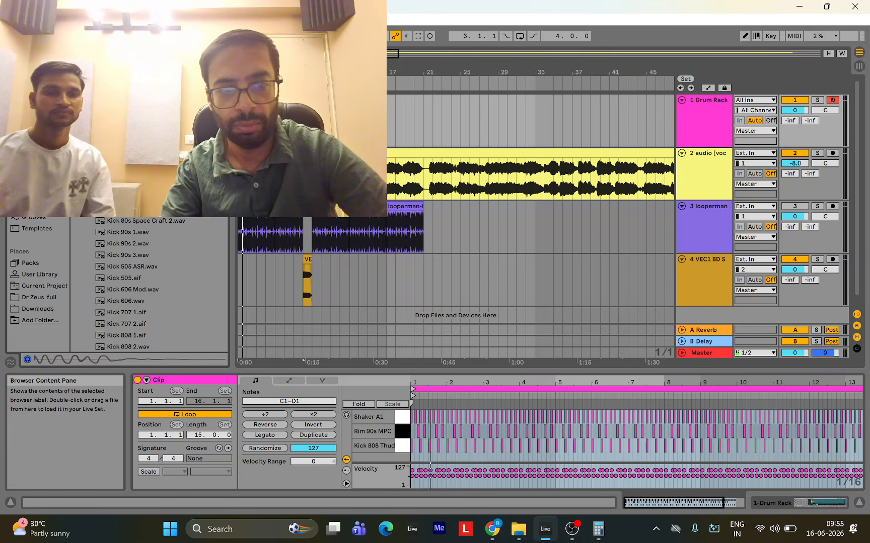
pyautogui.click(145, 222)
pyautogui.click(143, 234)
pyautogui.scroll(-6, 144, 243)
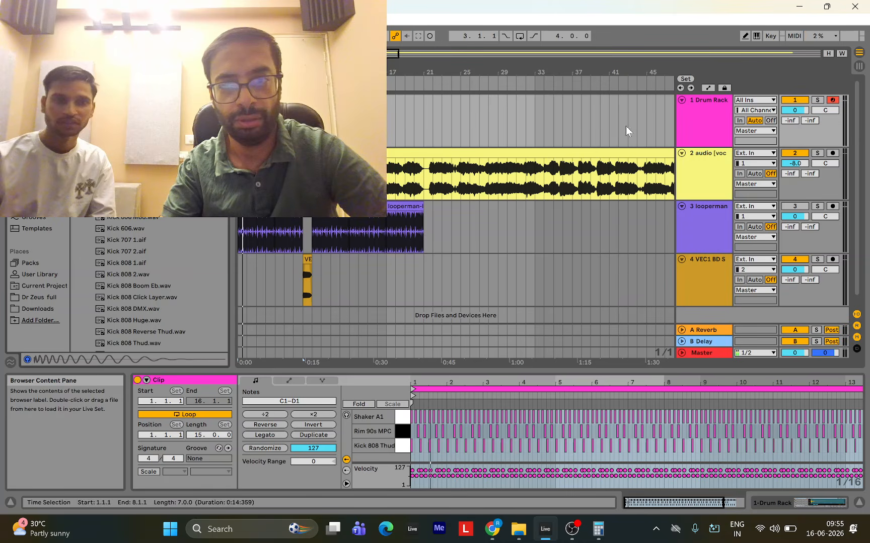
pyautogui.click(707, 100)
pyautogui.moveTo(143, 166); pyautogui.dragTo(181, 472)
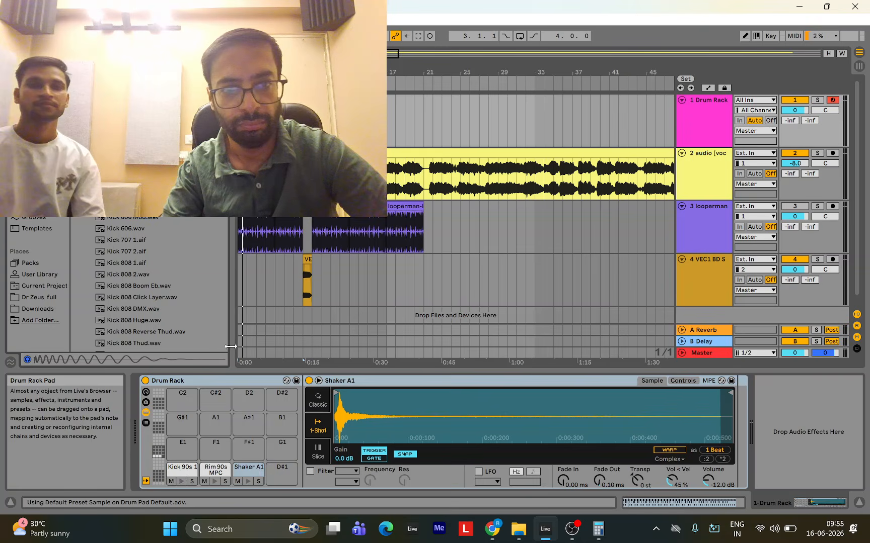
# Open the first Drum Rack clip and raise the velocity of all Kick 90s 1 notes to 127.
pyautogui.press('space')
pyautogui.doubleClick(272, 100)
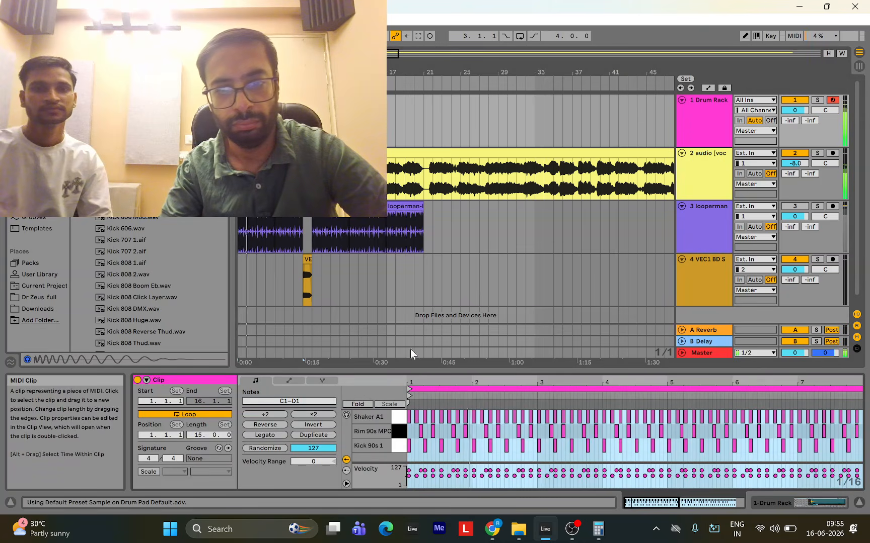
pyautogui.click(400, 446)
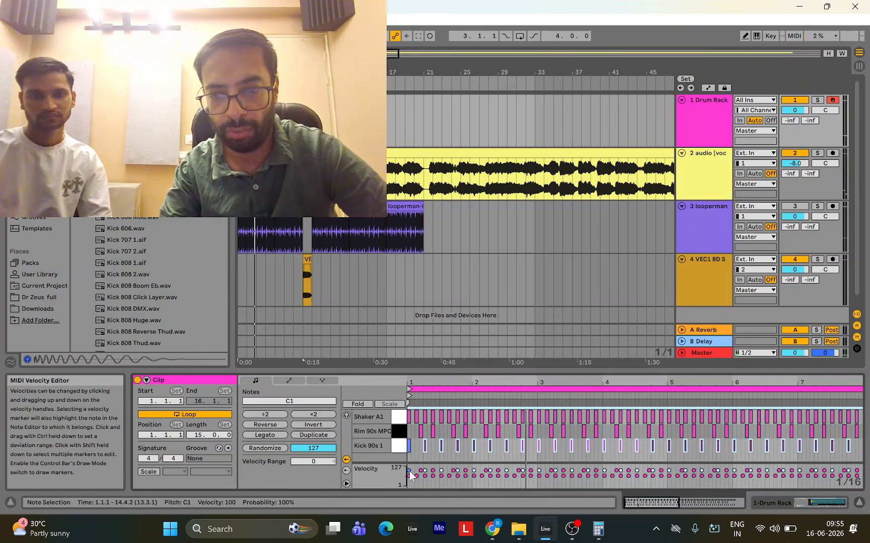
pyautogui.moveTo(409, 475); pyautogui.dragTo(412, 473)
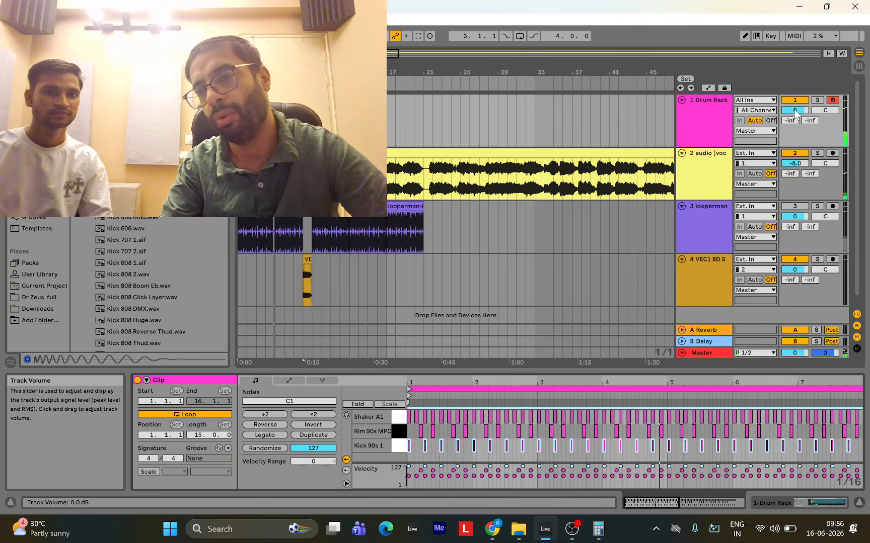
# Set the Drum Rack track's volume to -2.5 dB and check the balance in playback.
pyautogui.moveTo(793, 109); pyautogui.dragTo(793, 119)
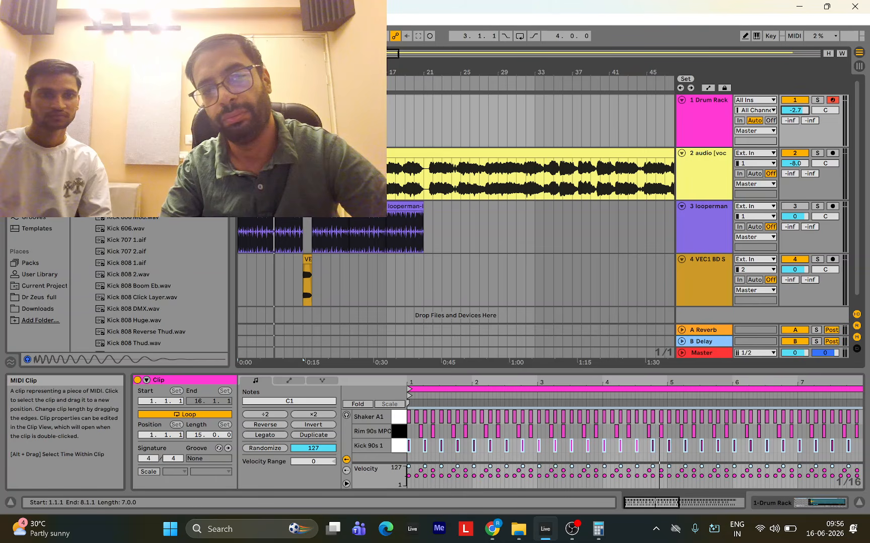
pyautogui.press('space')
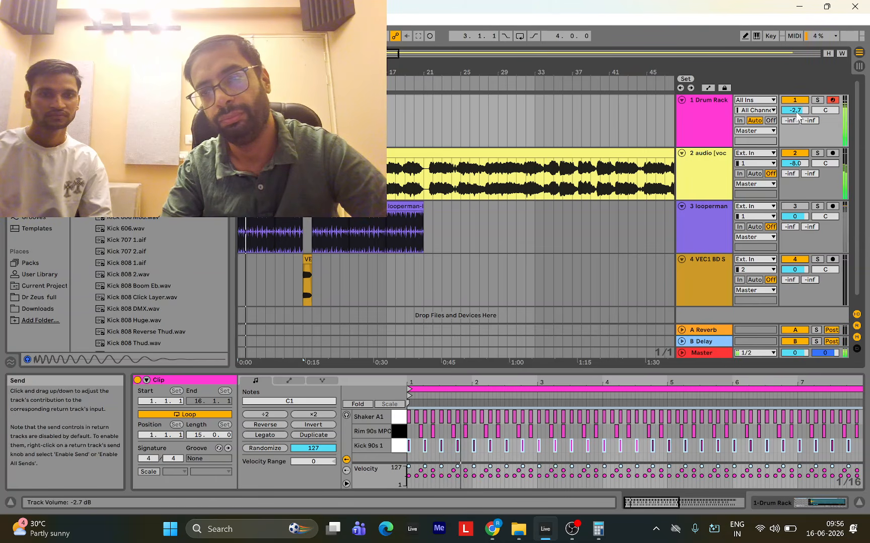
pyautogui.moveTo(794, 111); pyautogui.dragTo(794, 109)
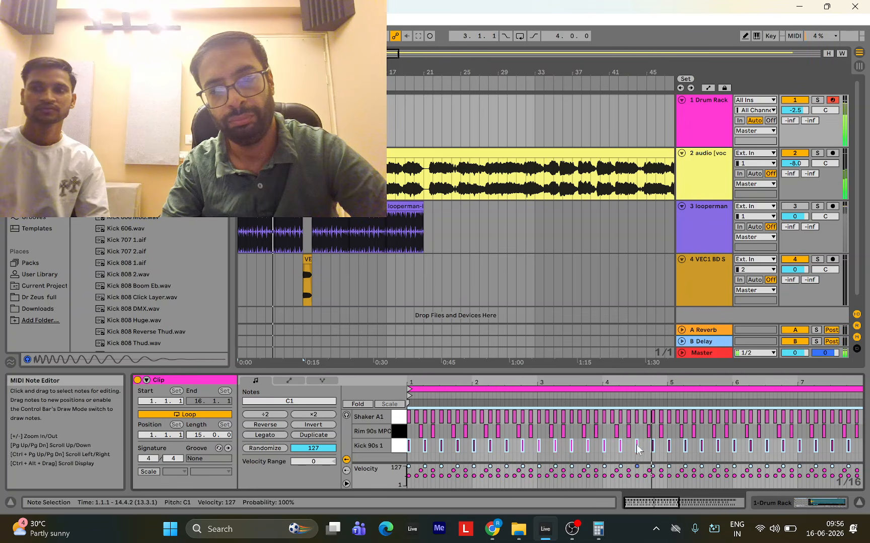
pyautogui.press('space')
# Select all Rim 90s MPC notes in the clip and audition the rim with note preview enabled.
pyautogui.click(375, 431)
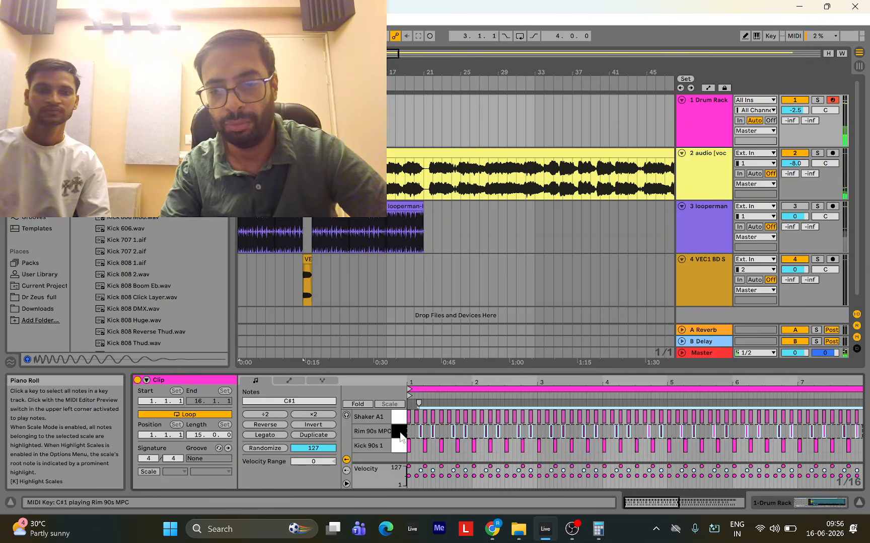
pyautogui.click(346, 416)
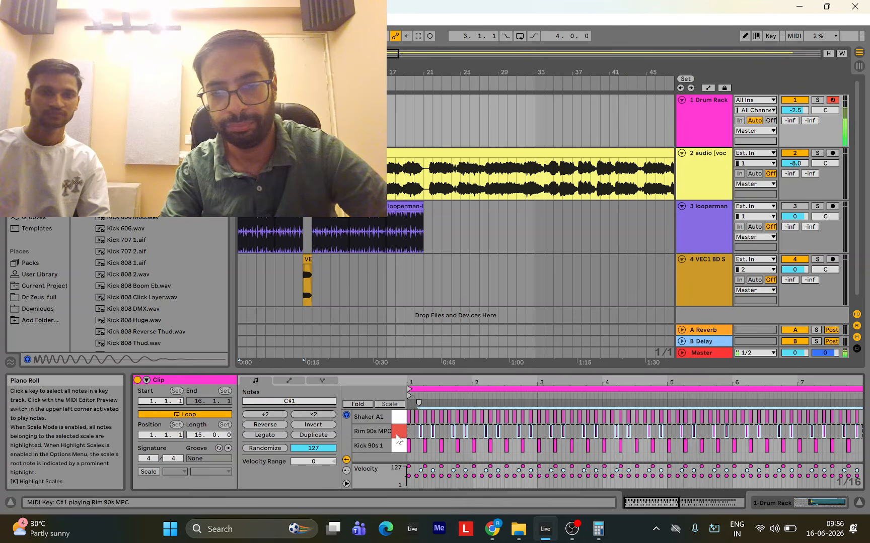
pyautogui.click(397, 435)
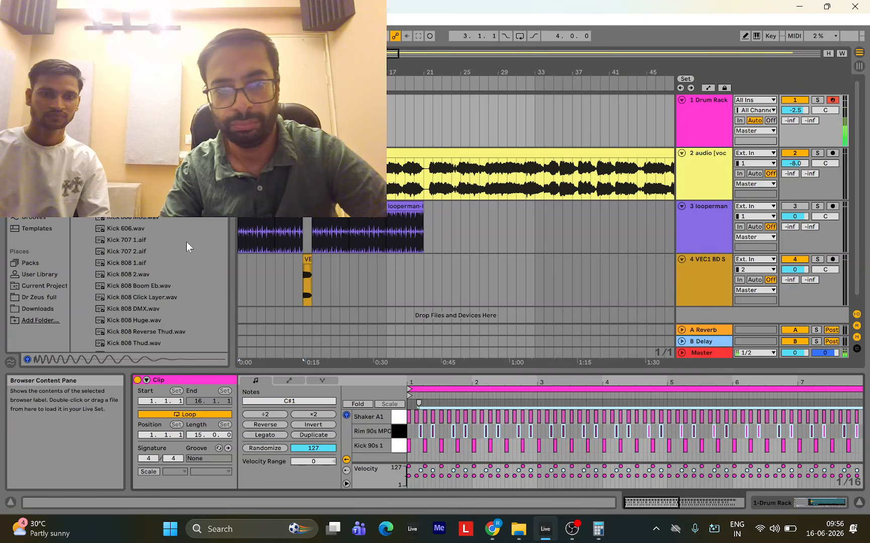
# Look through the Clap samples among the Drums sounds, and expand the Rim samples instead.
pyautogui.scroll(4, 187, 242)
pyautogui.click(83, 171)
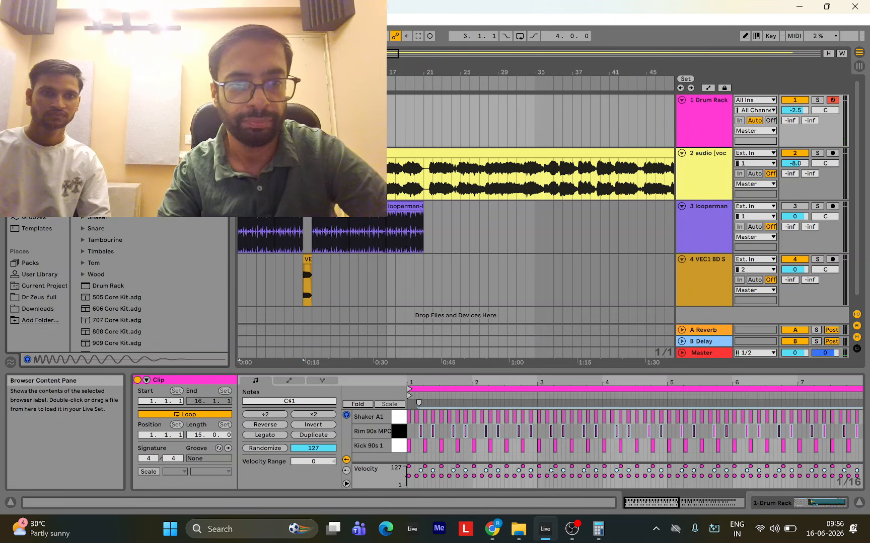
pyautogui.click(83, 125)
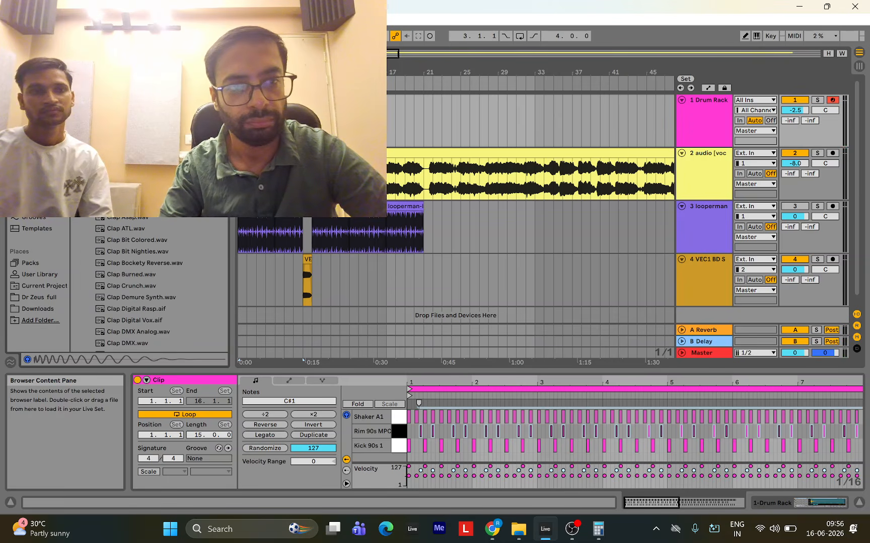
pyautogui.click(82, 126)
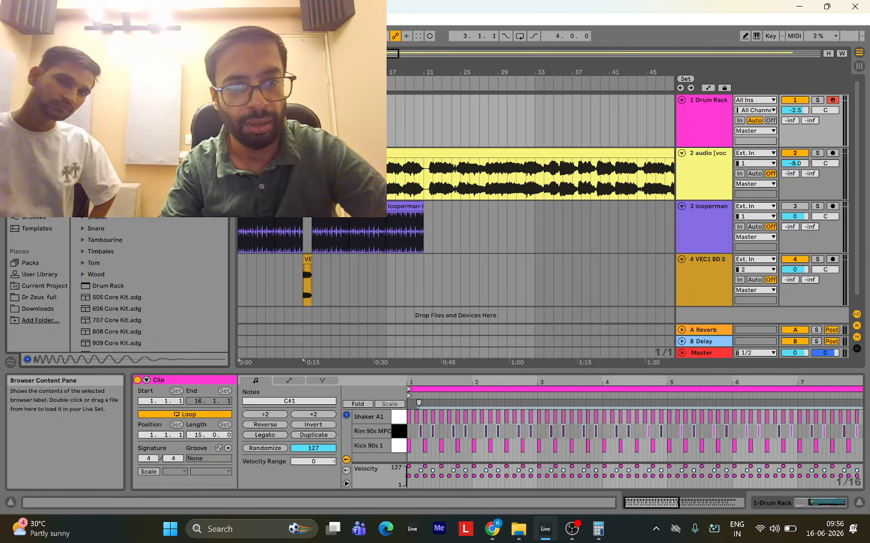
pyautogui.click(83, 205)
pyautogui.scroll(-5, 151, 227)
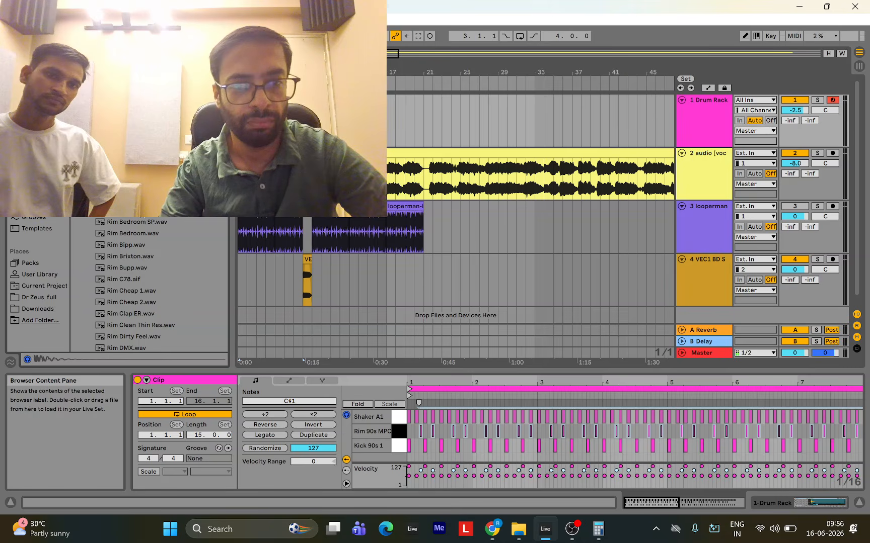
# Audition several rim samples and replace the Drum Rack's Rim 90s MPC with Rim Dirty Feel.
pyautogui.click(141, 222)
pyautogui.click(144, 235)
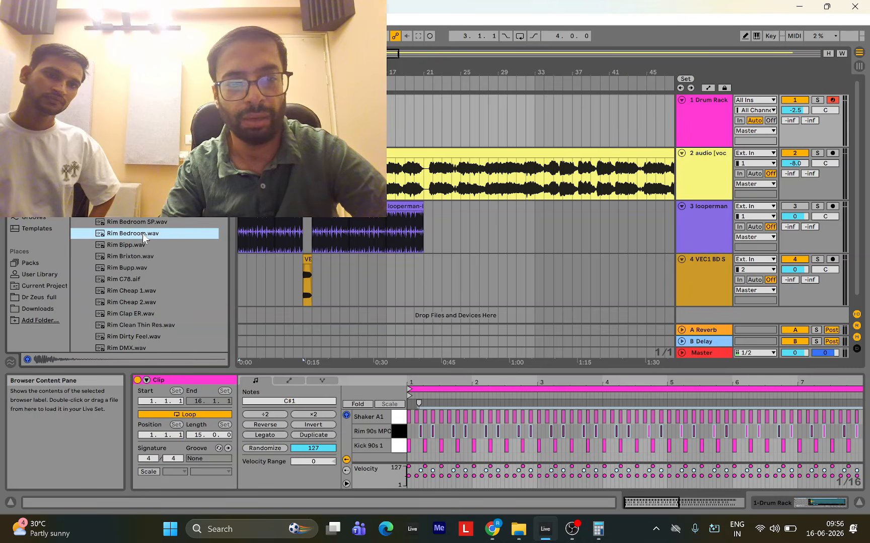
pyautogui.click(142, 248)
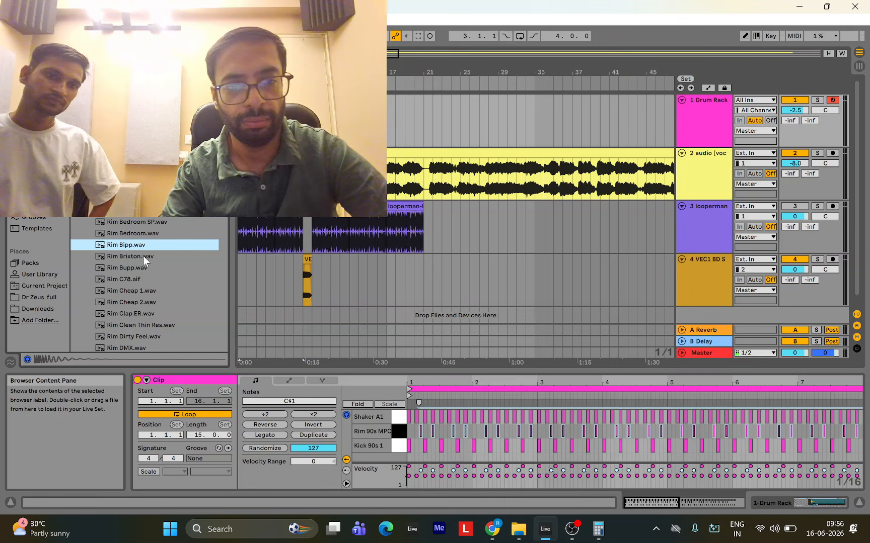
pyautogui.click(143, 256)
pyautogui.scroll(-5, 146, 242)
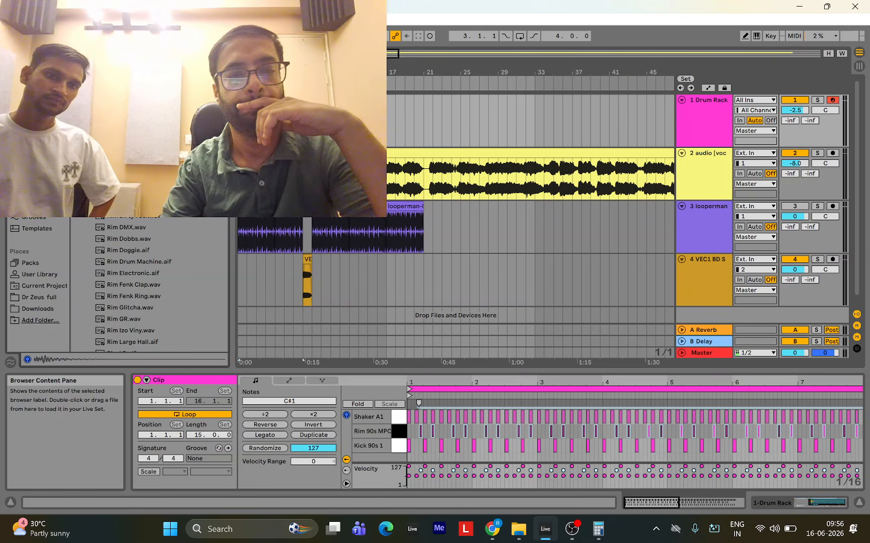
pyautogui.scroll(-2, 146, 287)
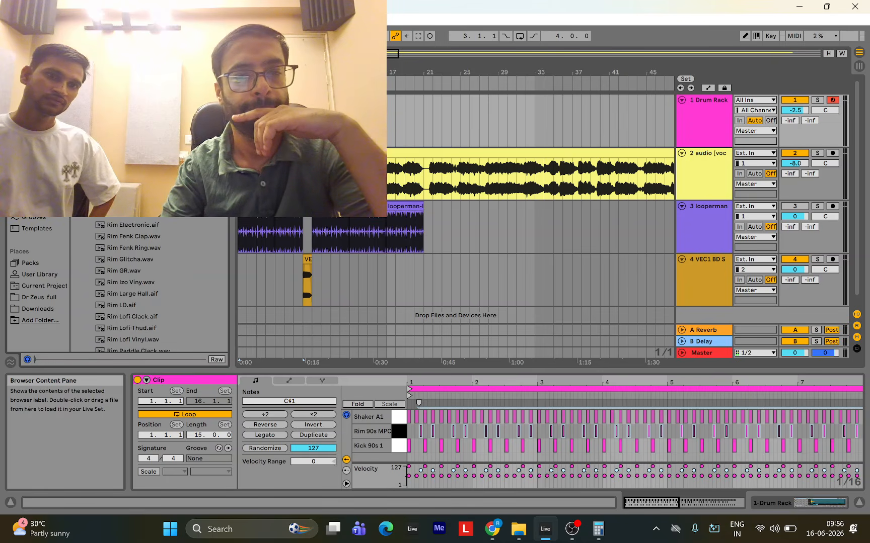
pyautogui.click(141, 186)
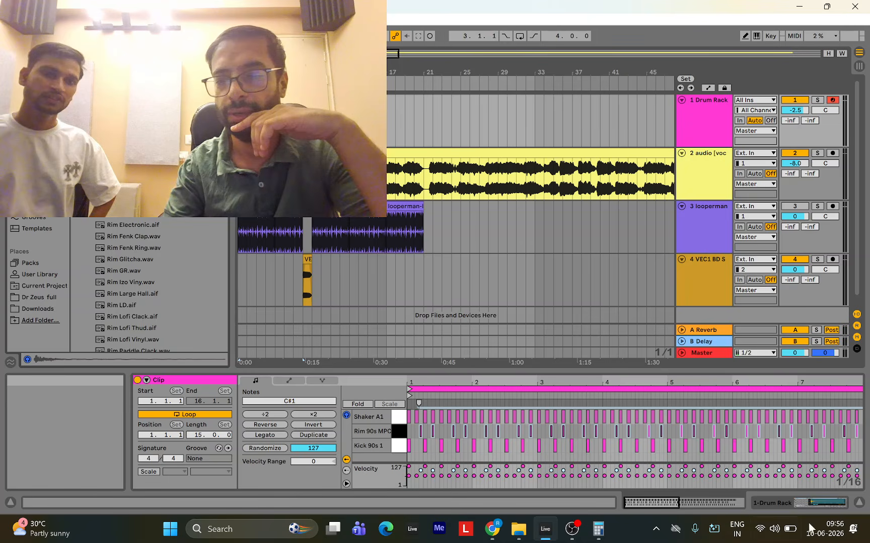
pyautogui.click(791, 505)
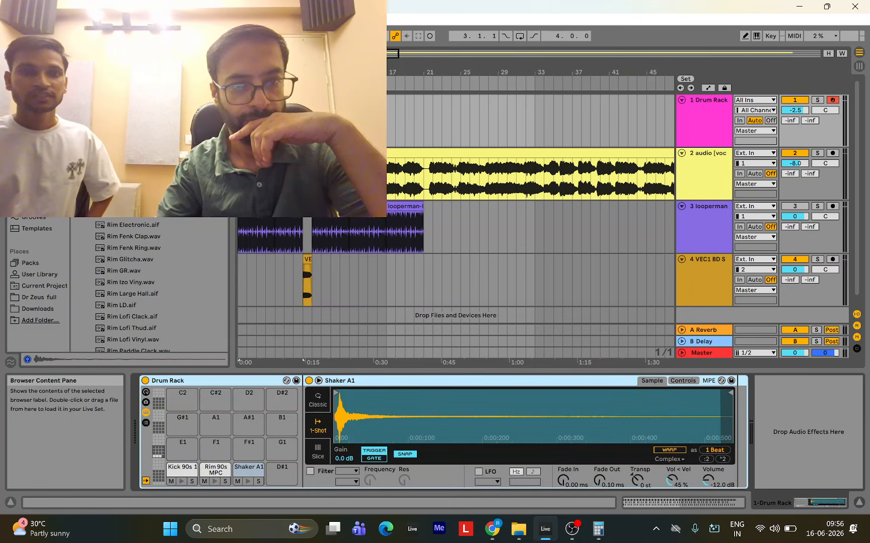
pyautogui.moveTo(212, 470); pyautogui.dragTo(213, 470)
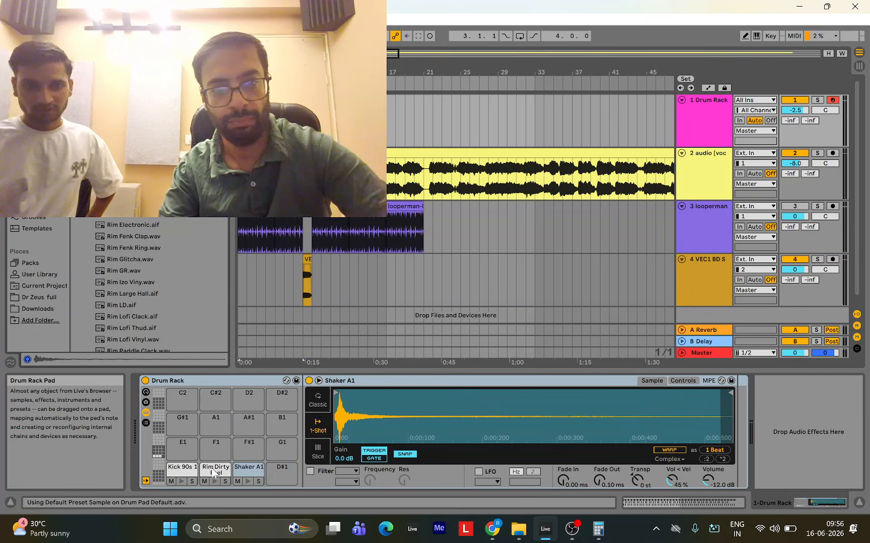
# Play the groove with Rim Dirty Feel and raise all rim notes in the first Drum Rack clip to velocity 127.
pyautogui.press('space')
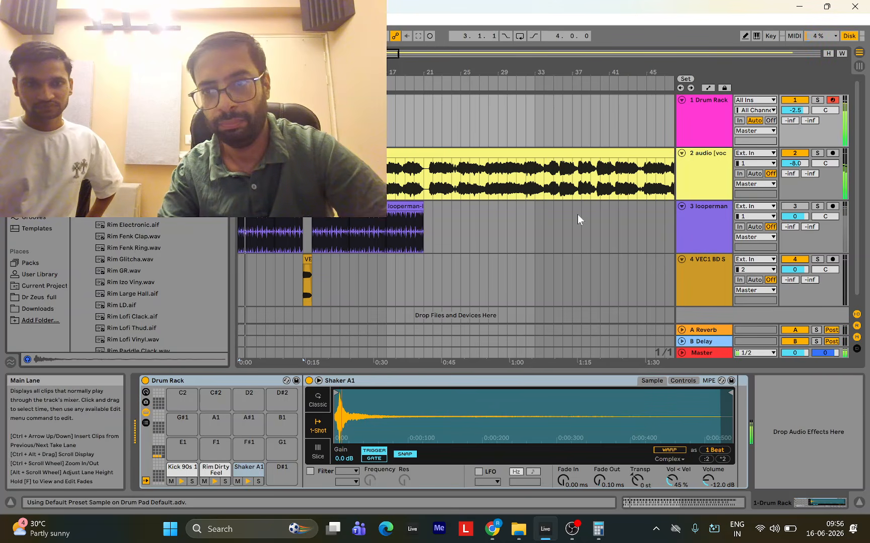
pyautogui.press('space')
pyautogui.doubleClick(270, 100)
pyautogui.press('space')
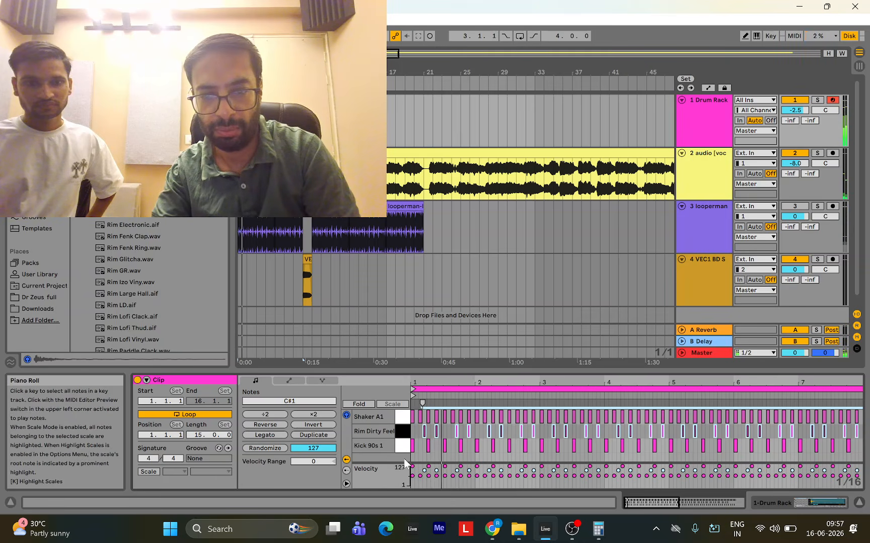
pyautogui.click(420, 474)
pyautogui.moveTo(424, 470); pyautogui.dragTo(424, 467)
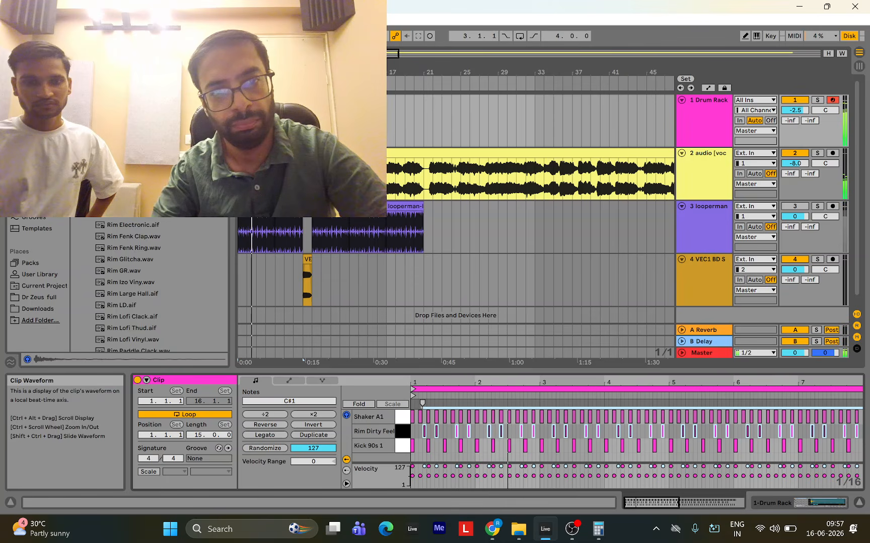
# Audition further rim samples and replace the Drum Rack's Rim Dirty Feel with Rim Fenk Ring.
pyautogui.moveTo(303, 360); pyautogui.dragTo(373, 359)
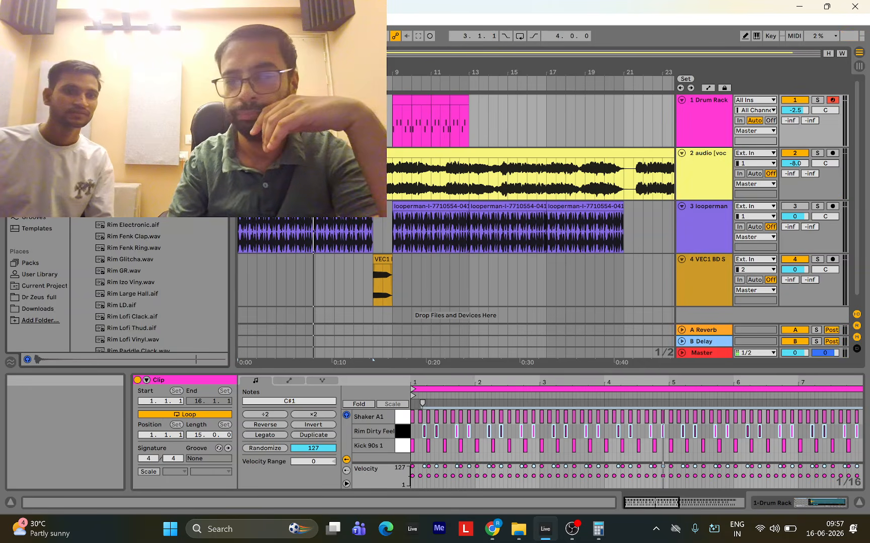
pyautogui.press('Down')
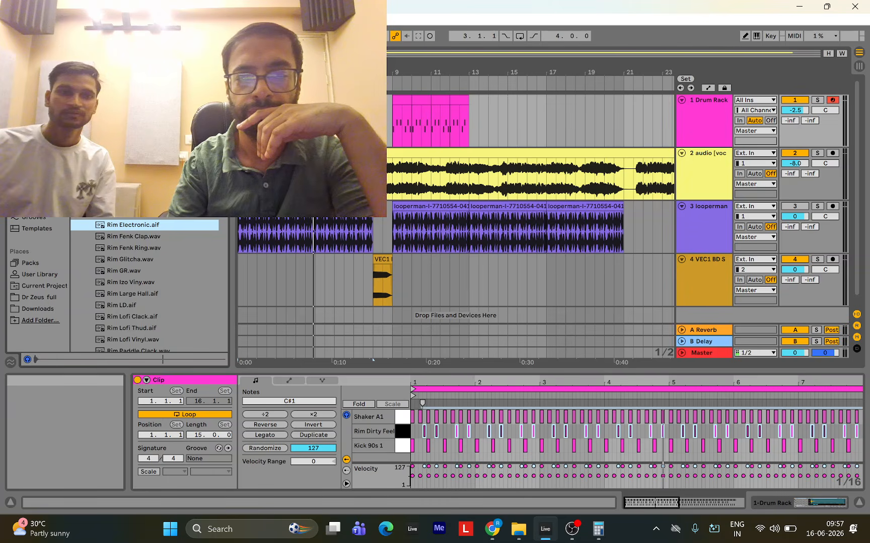
pyautogui.press('Down')
pyautogui.press('Down')
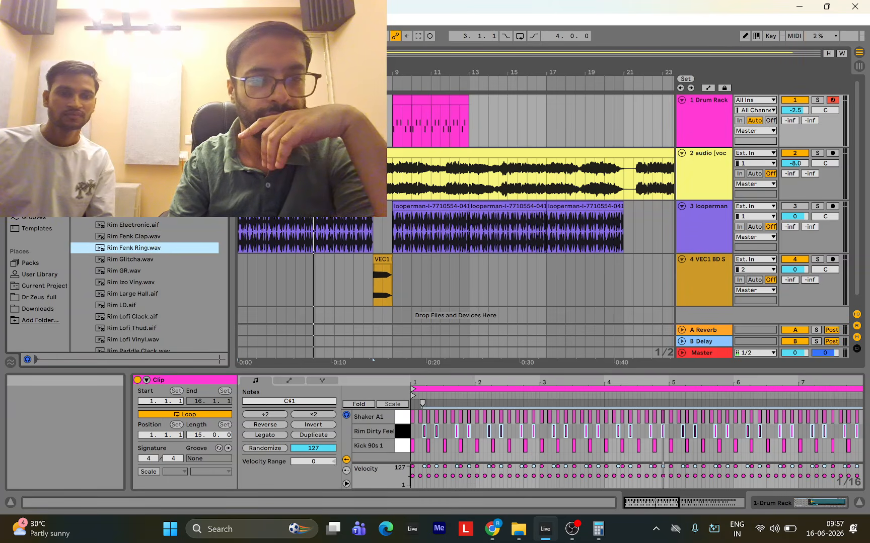
pyautogui.press('Down')
pyautogui.press('Up')
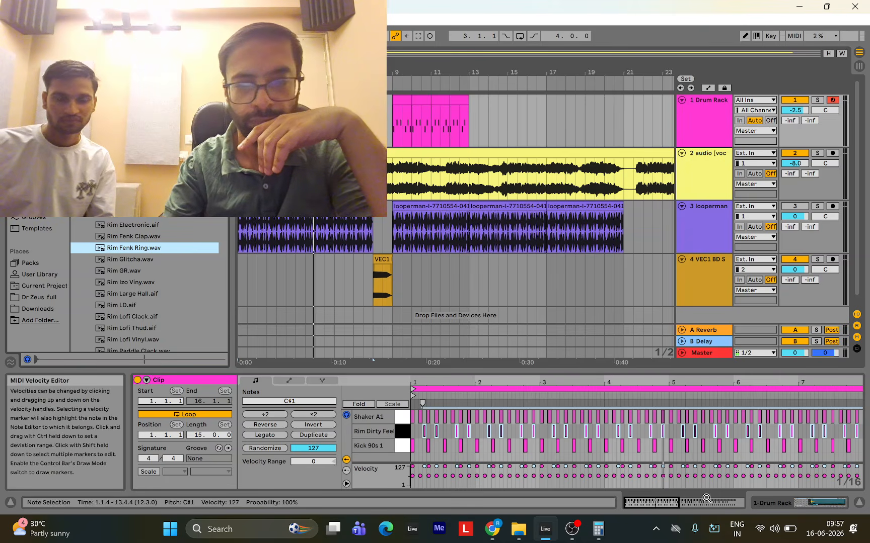
pyautogui.click(773, 503)
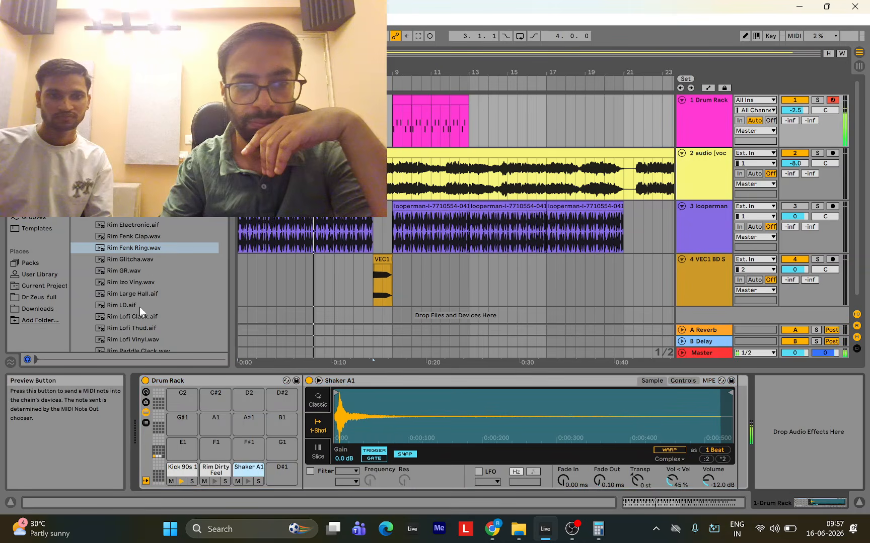
pyautogui.click(124, 250)
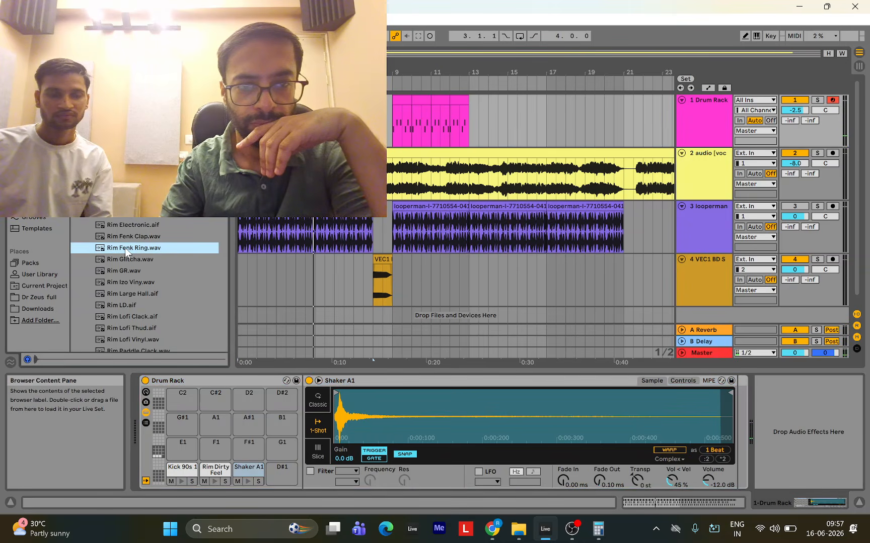
pyautogui.moveTo(126, 252); pyautogui.dragTo(214, 473)
pyautogui.press('space')
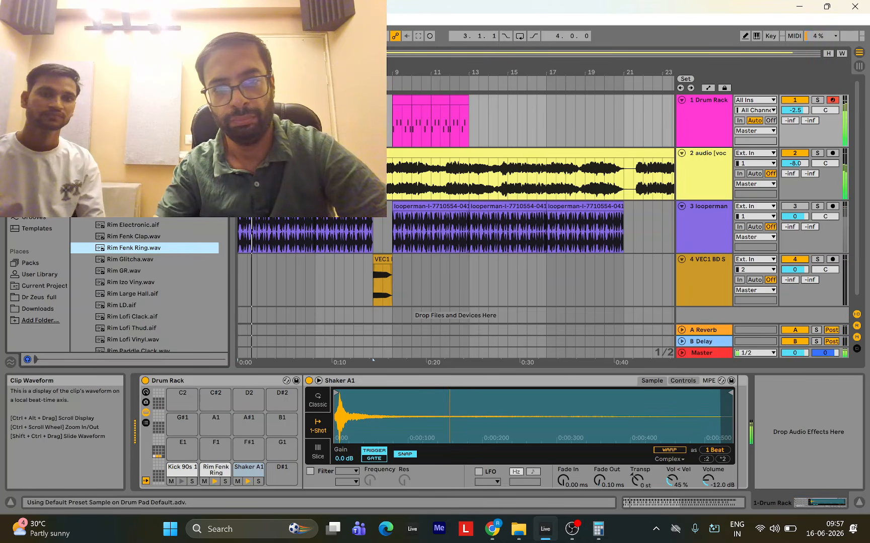
# Compare the first Drum Rack clip with the first reggaeton loop clip and play the groove with the new rim.
pyautogui.doubleClick(307, 99)
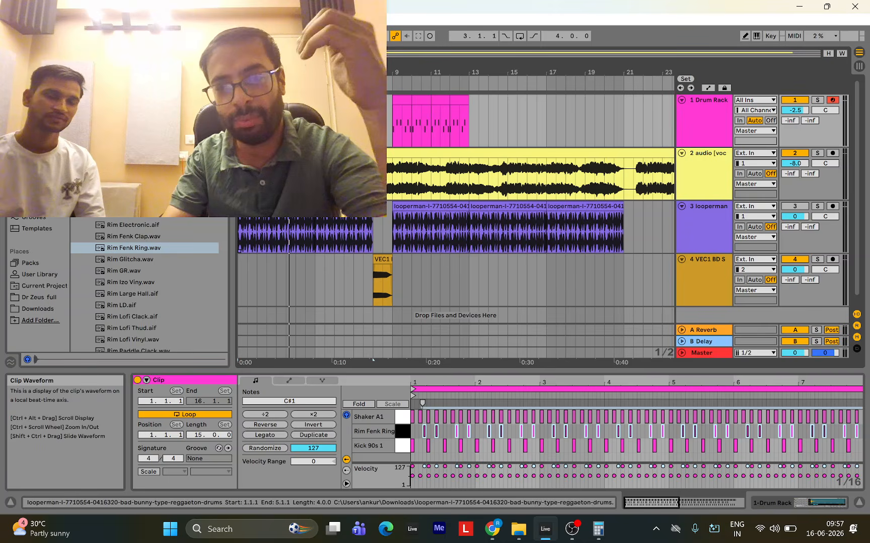
pyautogui.click(277, 241)
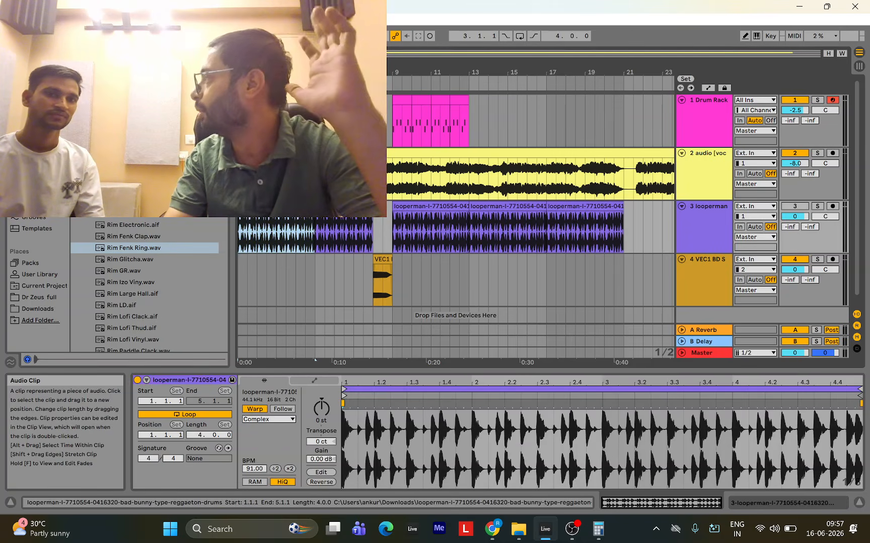
pyautogui.click(302, 100)
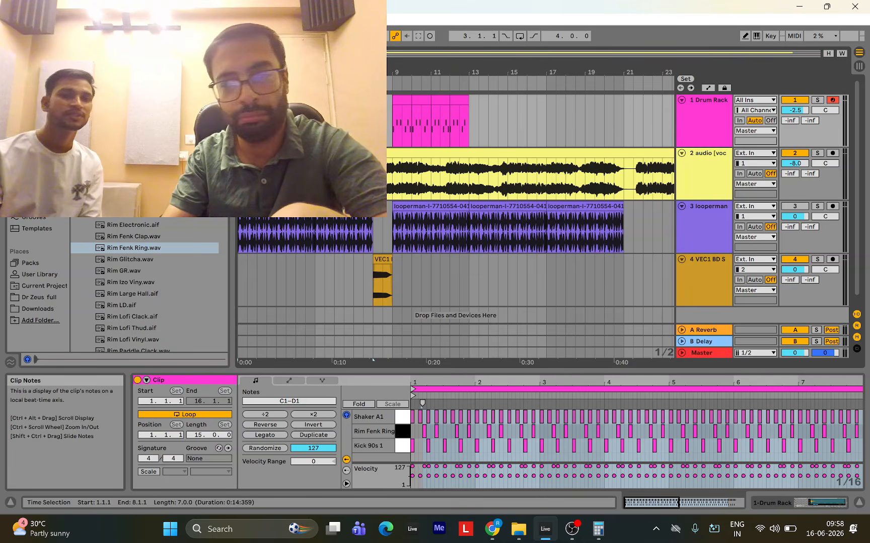
pyautogui.press('space')
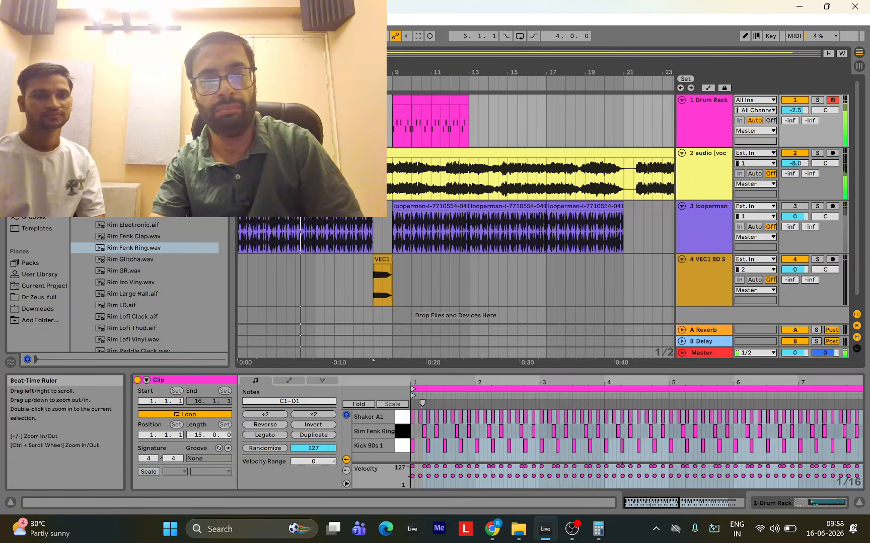
pyautogui.moveTo(295, 73); pyautogui.dragTo(294, 98)
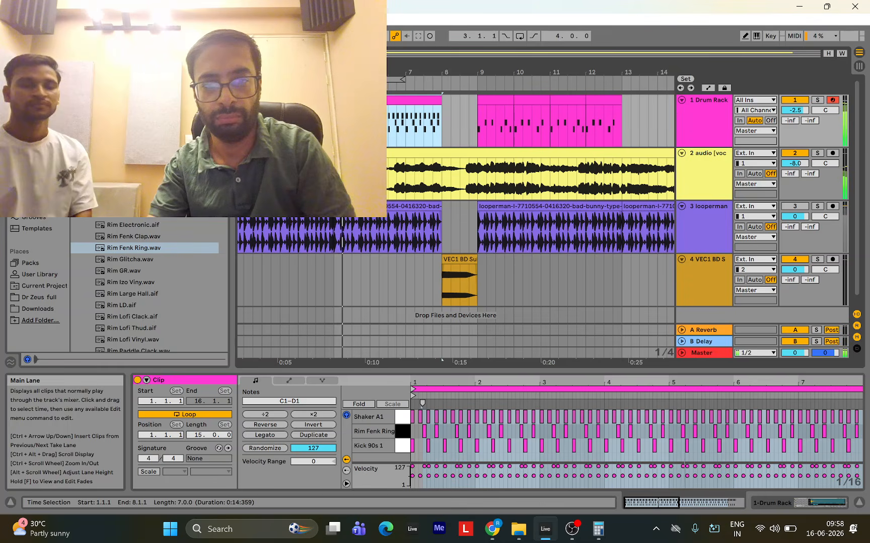
# Add a kick note at 4.3.3 in the first Drum Rack clip and play the pattern around it.
pyautogui.doubleClick(353, 100)
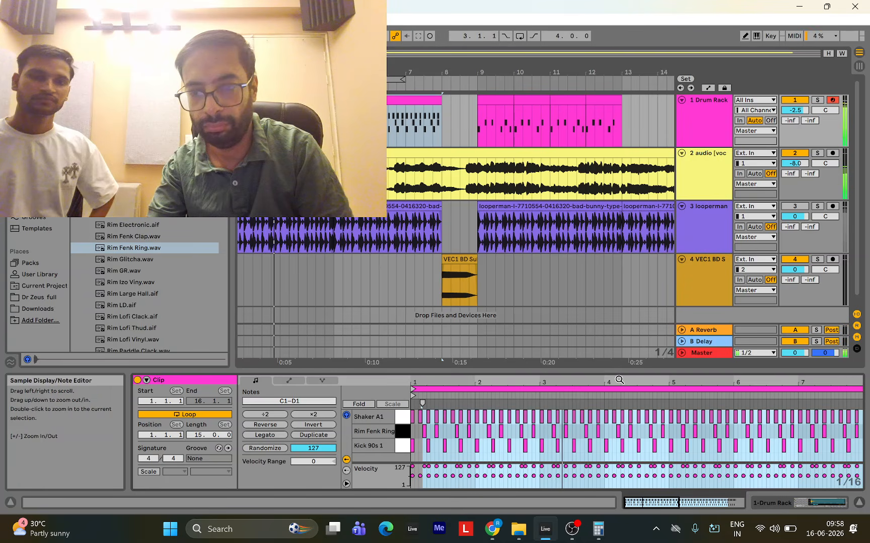
pyautogui.moveTo(619, 381); pyautogui.dragTo(505, 380)
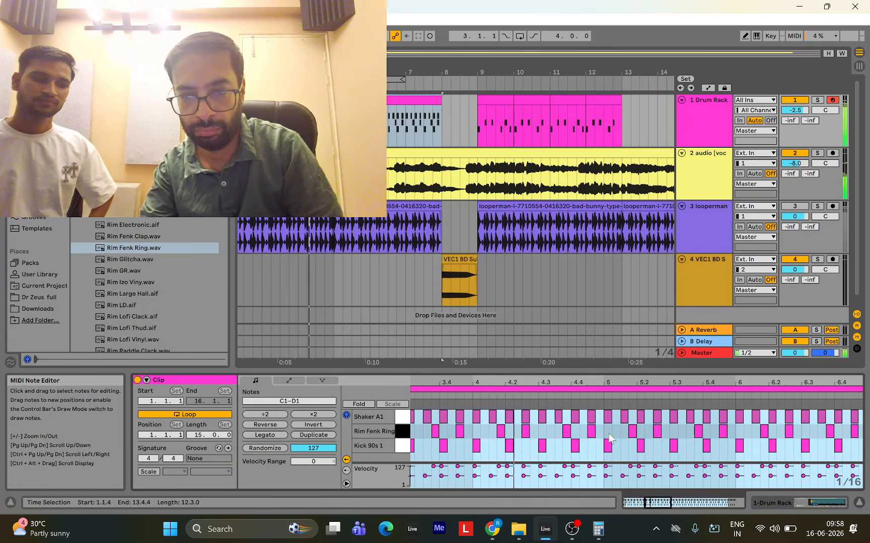
pyautogui.doubleClick(558, 446)
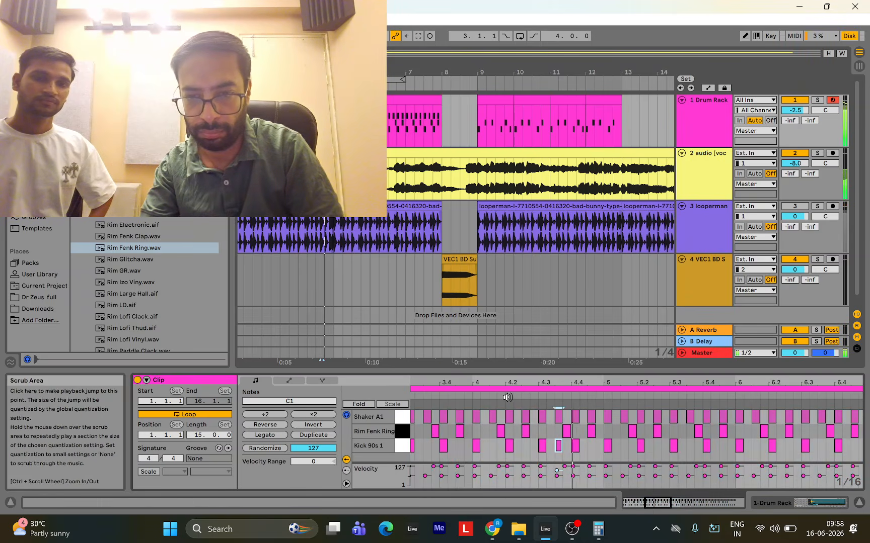
pyautogui.click(425, 397)
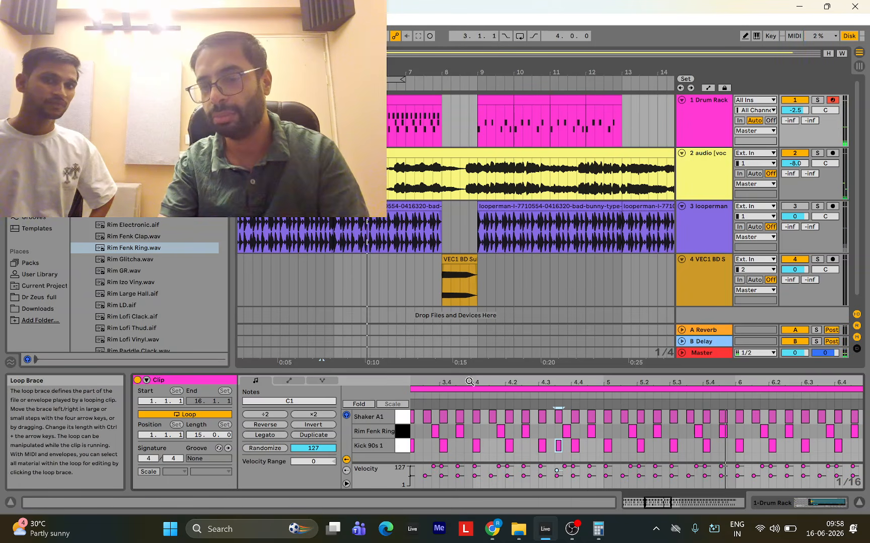
pyautogui.moveTo(469, 381); pyautogui.dragTo(586, 375)
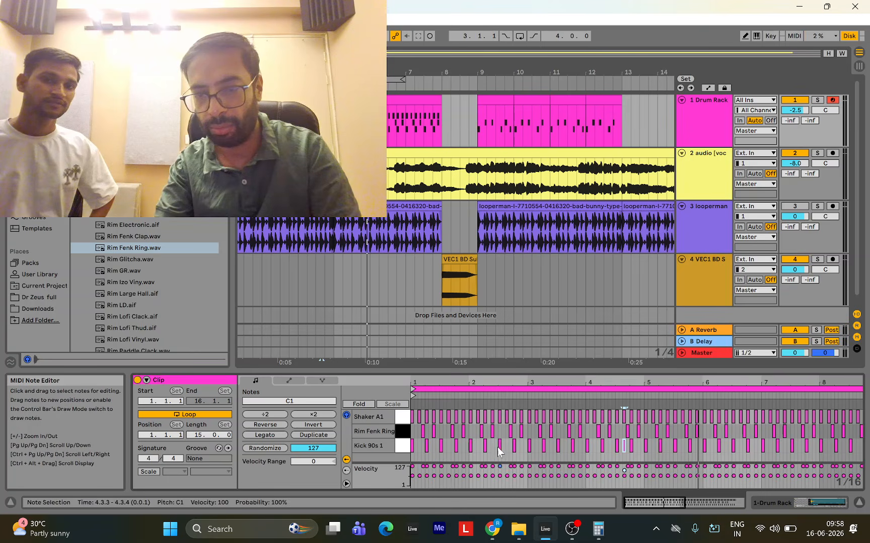
pyautogui.press('space')
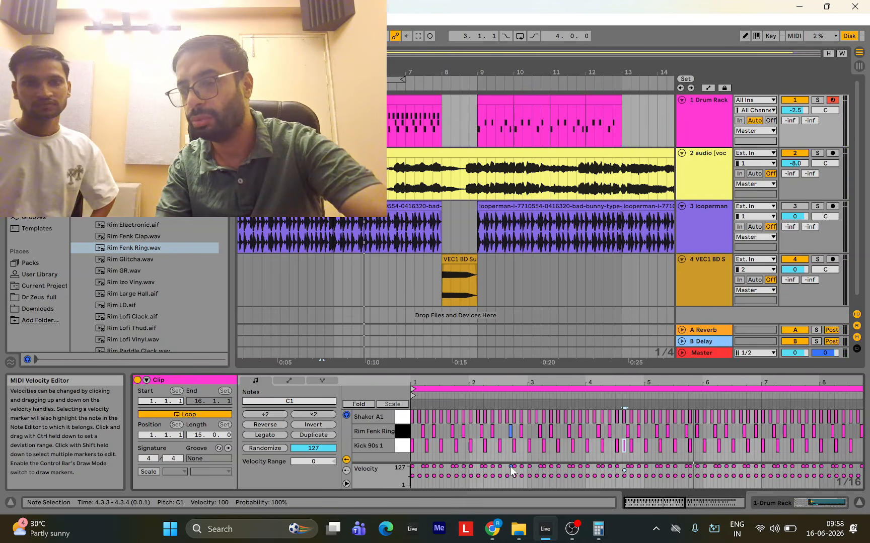
# Play the first Drum Rack clip's groove with the extra kick note.
pyautogui.click(506, 476)
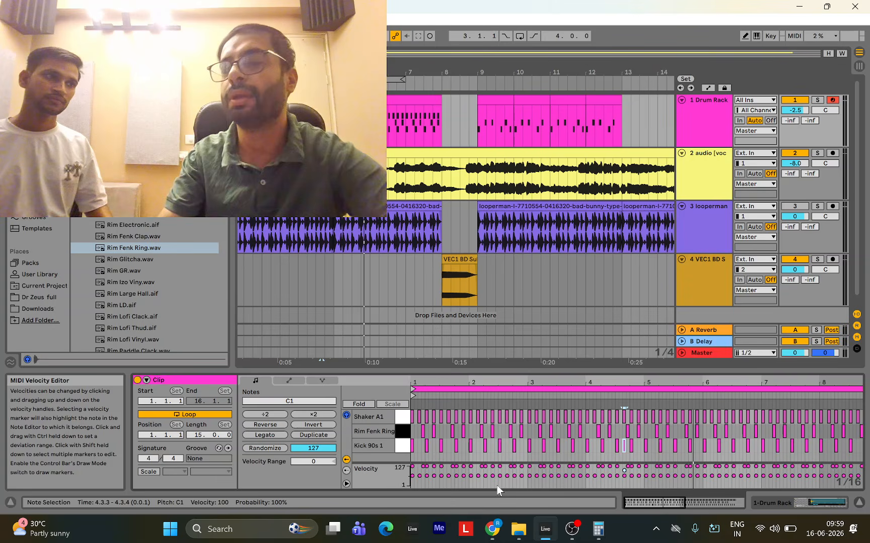
pyautogui.moveTo(492, 529)
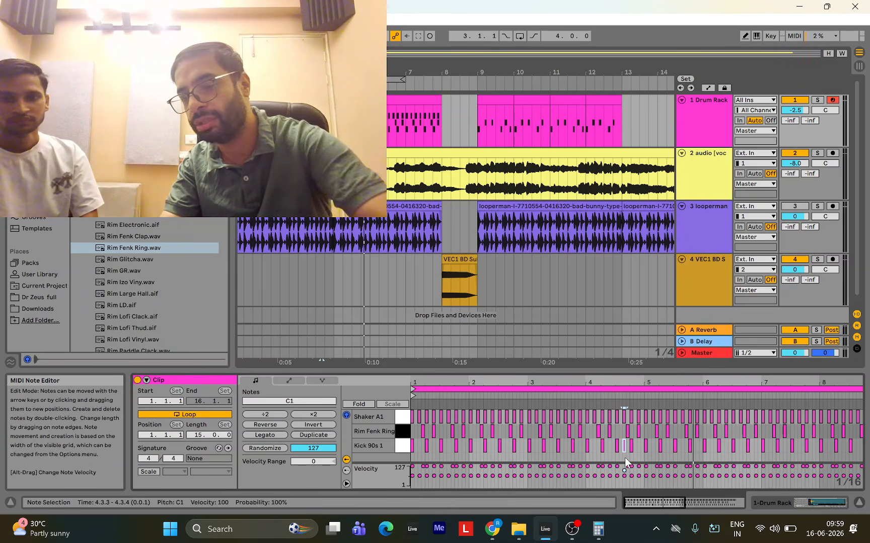
pyautogui.click(587, 466)
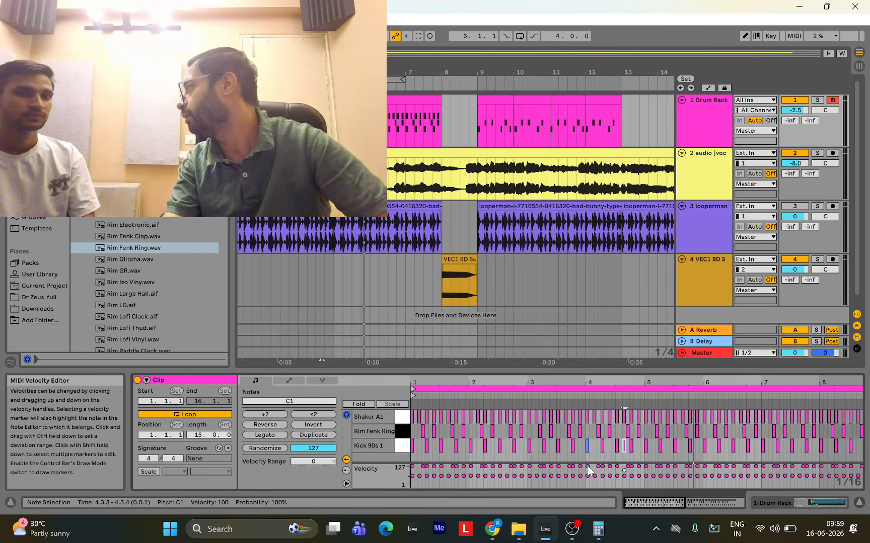
pyautogui.press('space')
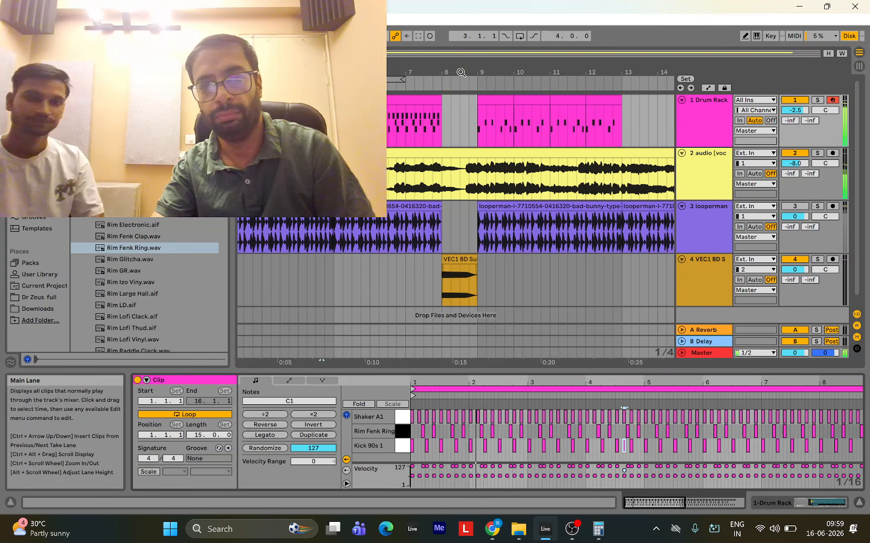
# Remove the kick note at 4.3.3, restore it, and play from beat 4 to compare the groove.
pyautogui.moveTo(460, 72); pyautogui.dragTo(422, 97)
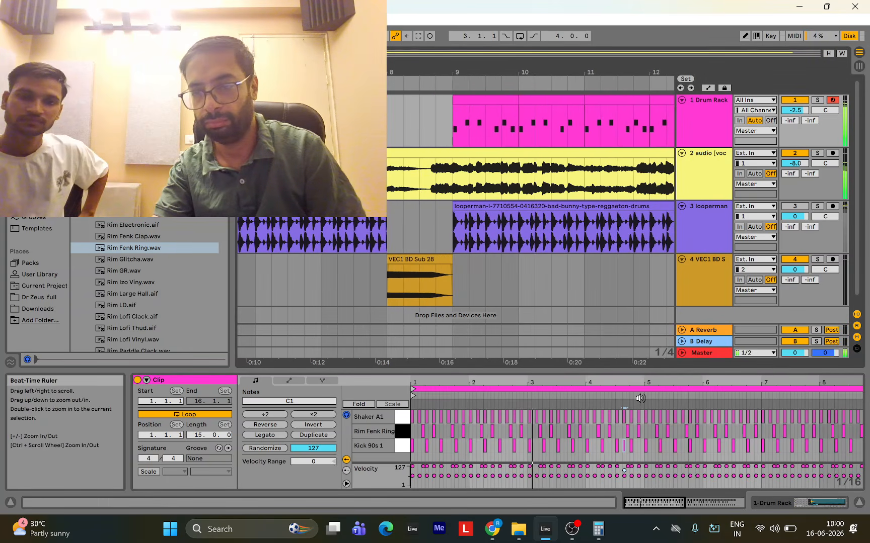
pyautogui.moveTo(631, 383); pyautogui.dragTo(648, 444)
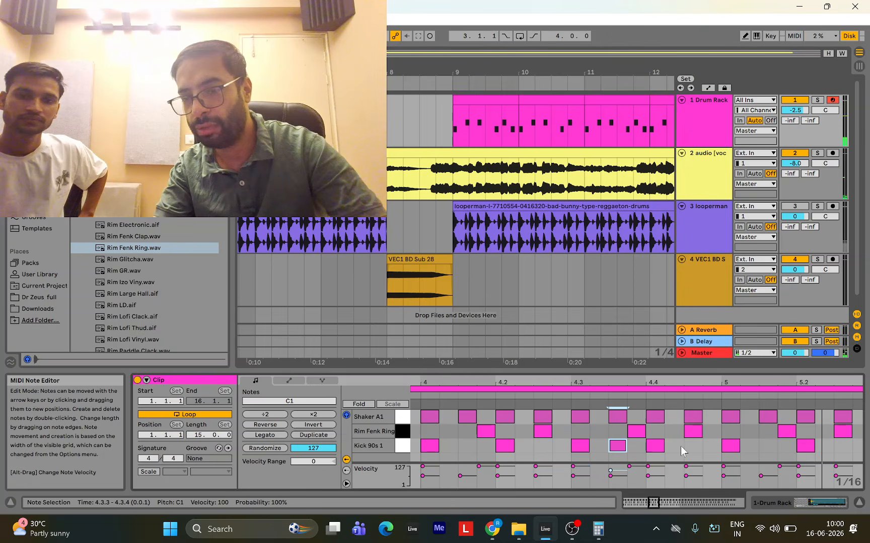
pyautogui.doubleClick(617, 446)
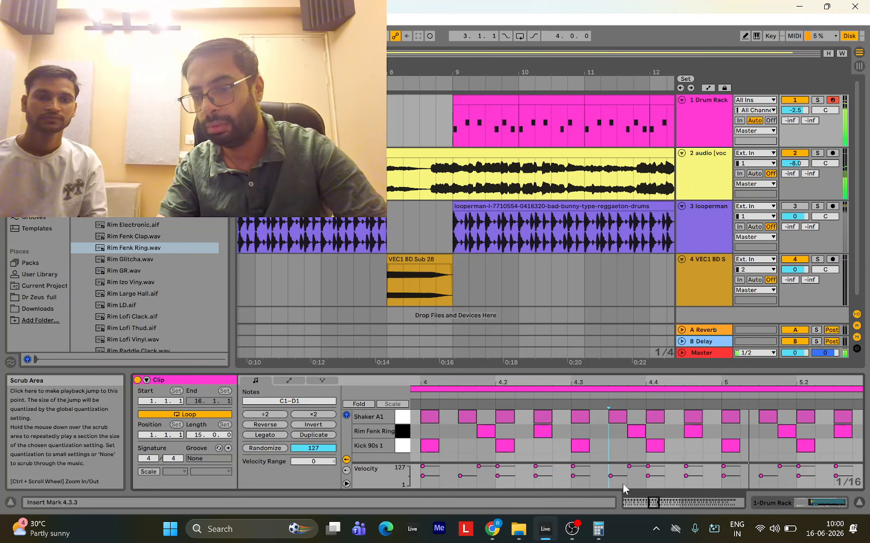
pyautogui.doubleClick(617, 446)
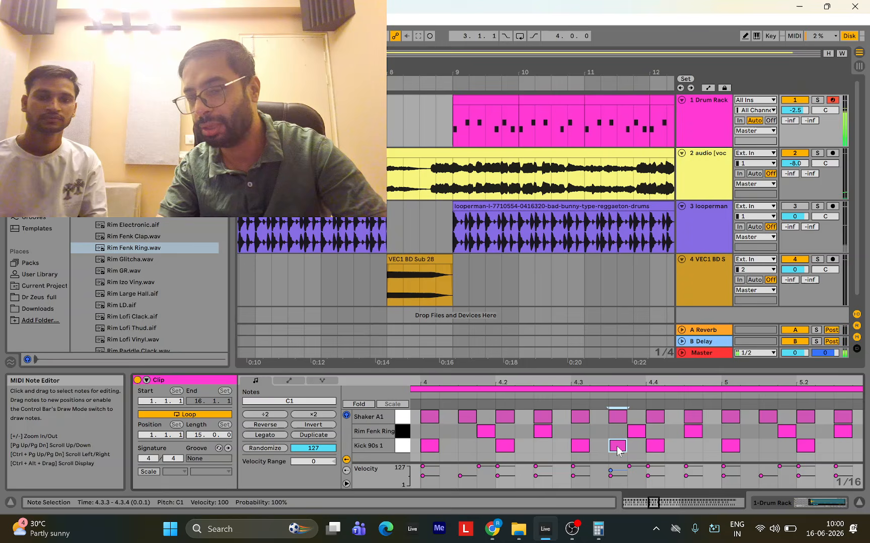
pyautogui.click(424, 398)
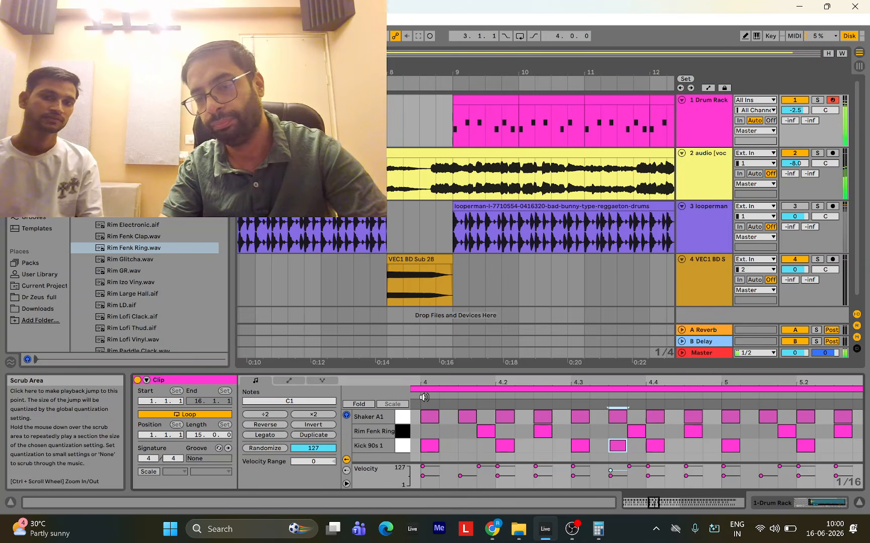
pyautogui.moveTo(495, 383); pyautogui.dragTo(555, 383)
pyautogui.press('space')
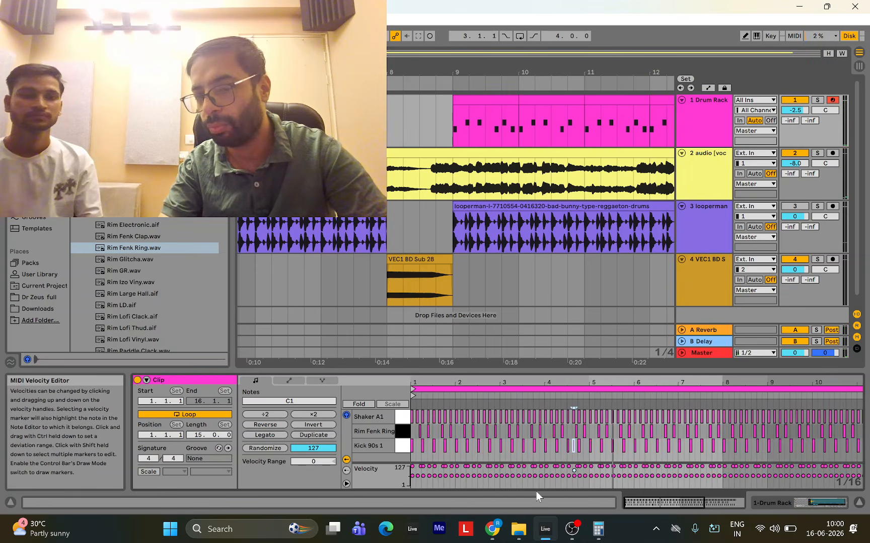
# Switch to Chrome, replay the "Mujhe Rang De O Rangrej" remix as reference, look through the related videos and check the network connection.
pyautogui.click(491, 528)
pyautogui.click(75, 12)
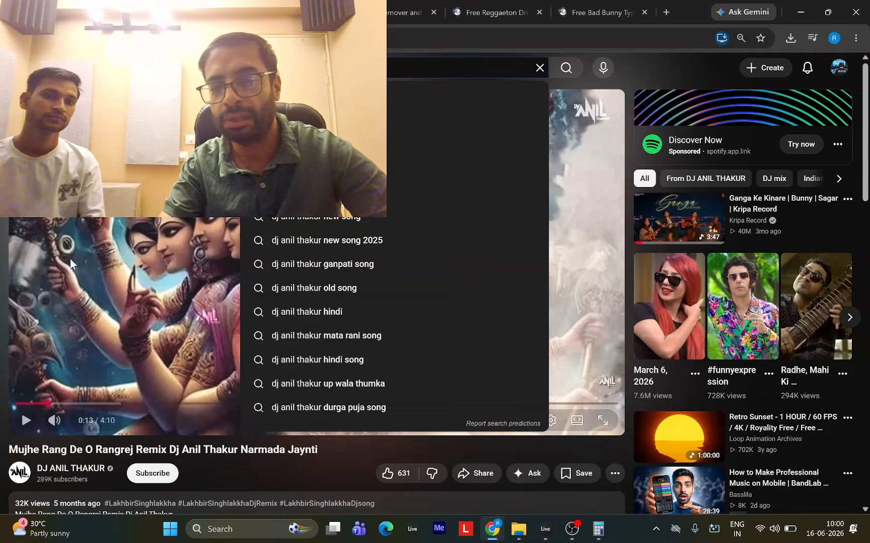
pyautogui.click(17, 403)
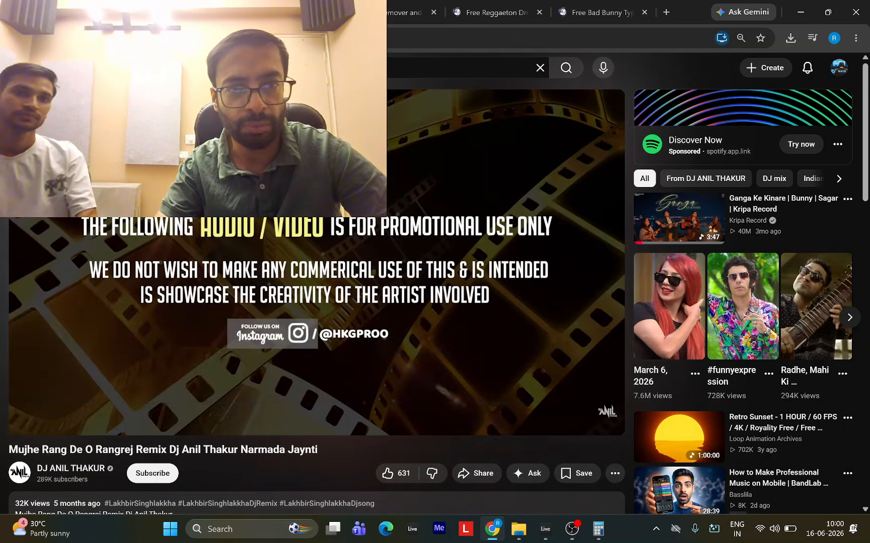
pyautogui.scroll(-12, 435, 282)
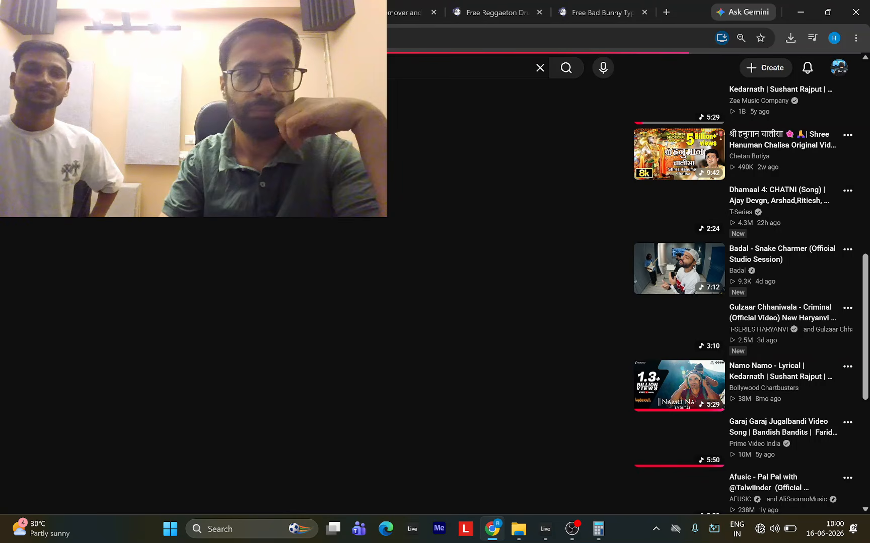
pyautogui.click(752, 528)
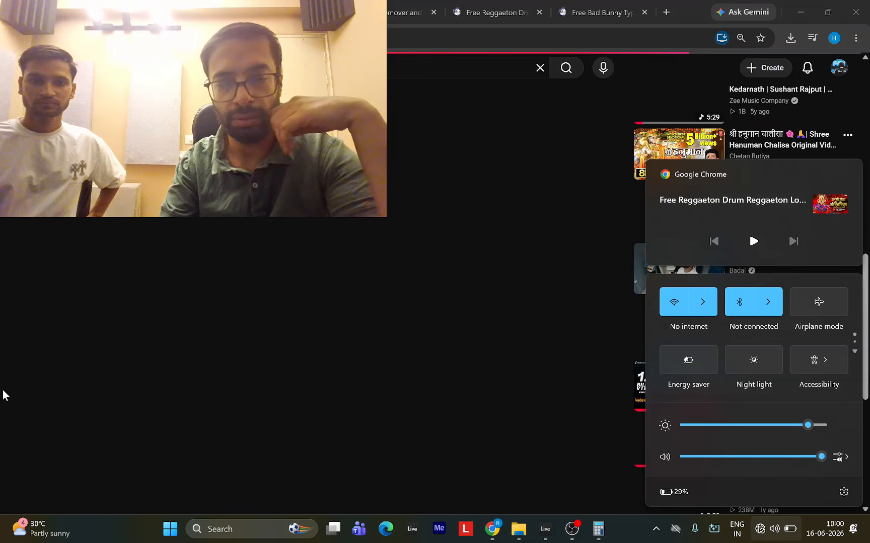
pyautogui.click(45, 483)
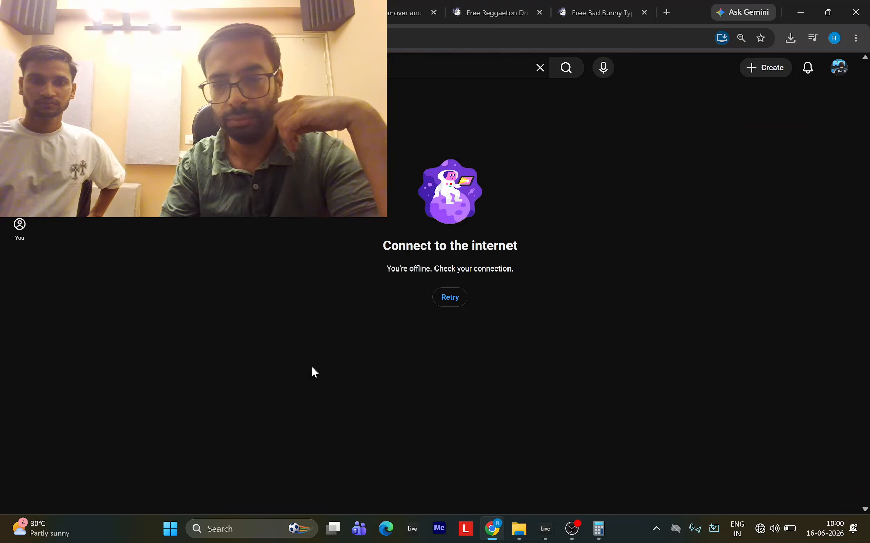
# Switch back to Ableton Live, play the Drum Rack clip at bar 9 and raise all its kick notes to velocity 127.
pyautogui.click(545, 528)
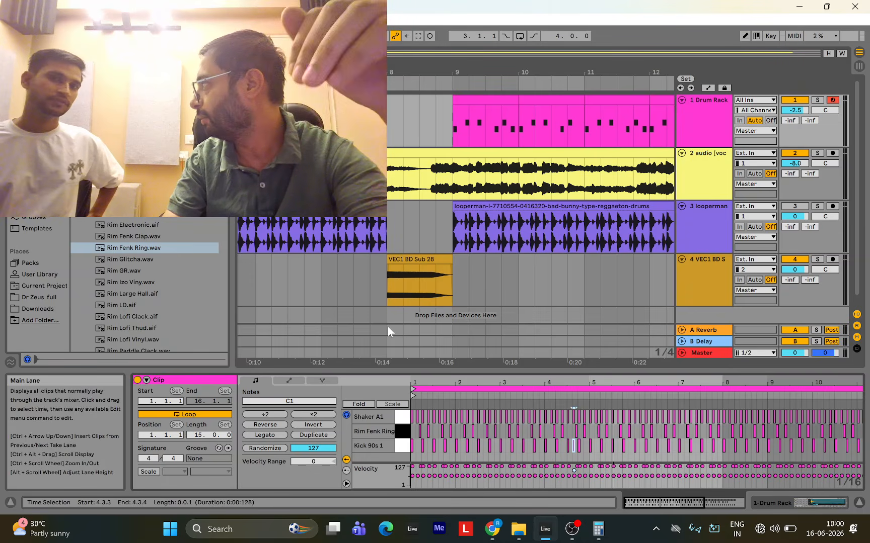
pyautogui.moveTo(383, 72); pyautogui.dragTo(390, 39)
pyautogui.click(322, 100)
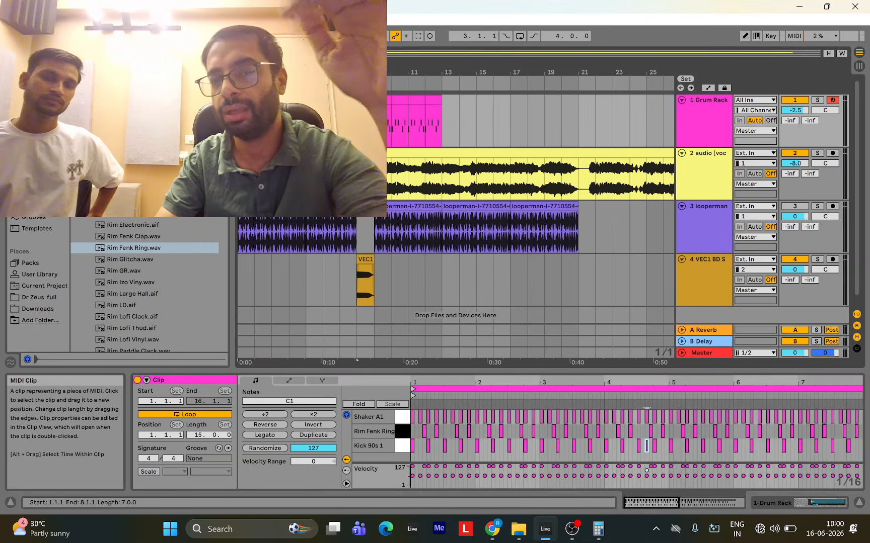
pyautogui.click(383, 99)
pyautogui.press('space')
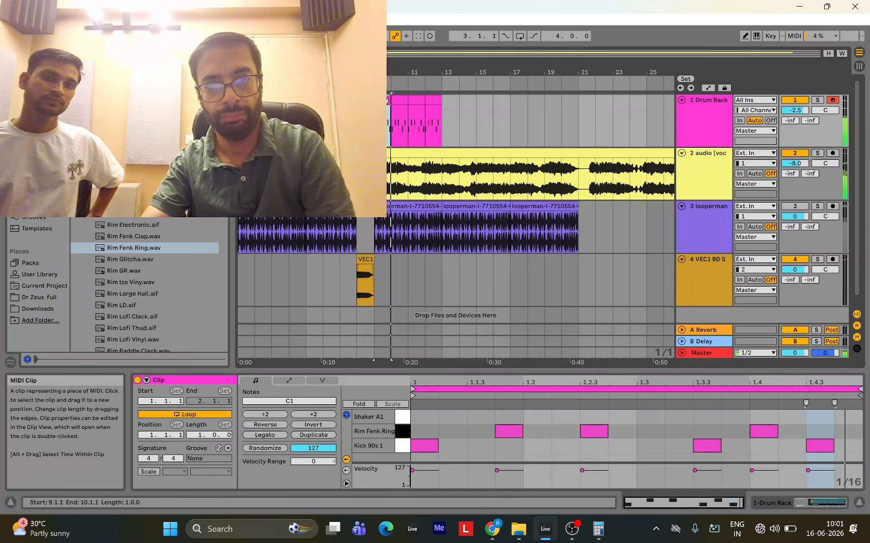
pyautogui.press('space')
pyautogui.click(412, 471)
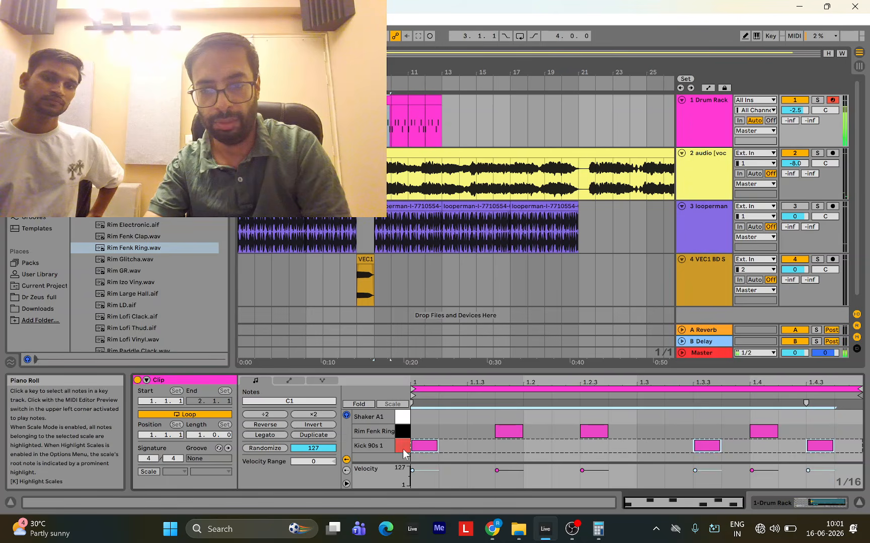
pyautogui.moveTo(413, 471); pyautogui.dragTo(413, 470)
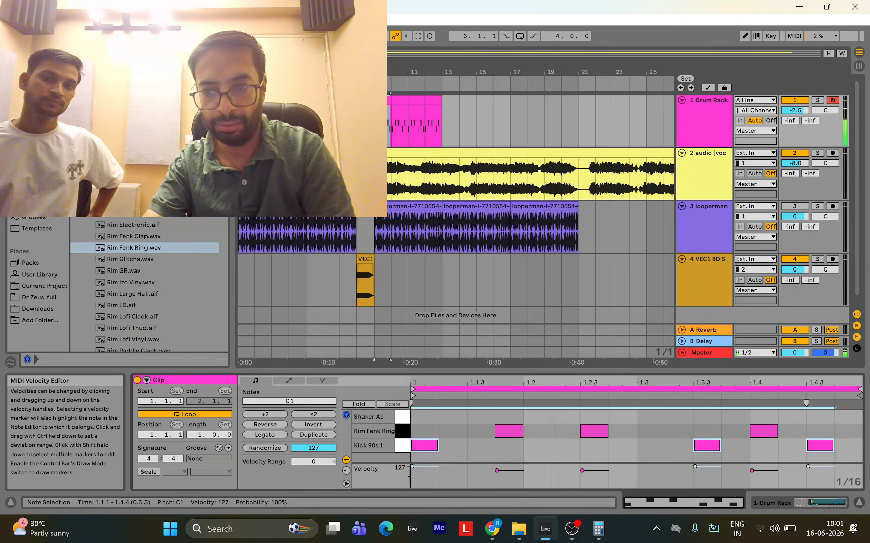
# Play from the bar 9 Drum Rack clip and raise all its rim notes to velocity 127.
pyautogui.press('space')
pyautogui.click(386, 100)
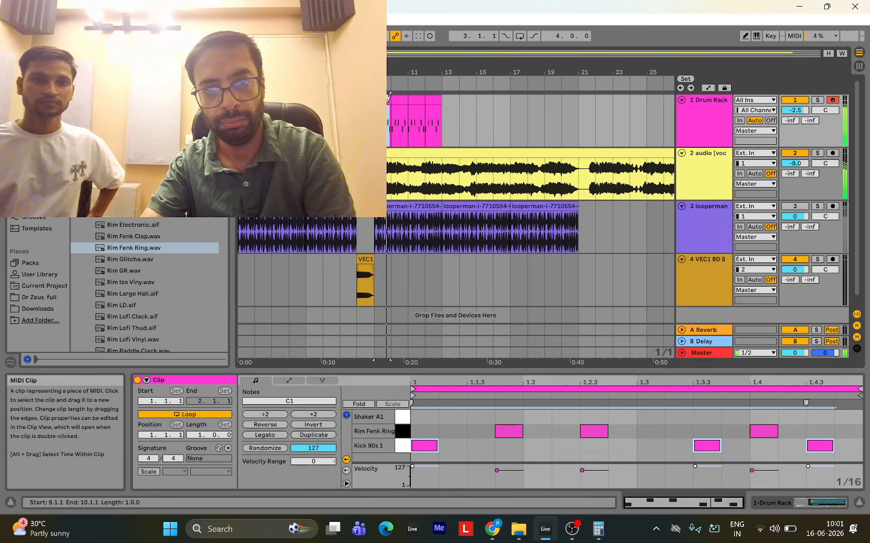
pyautogui.click(403, 432)
pyautogui.moveTo(496, 471); pyautogui.dragTo(497, 466)
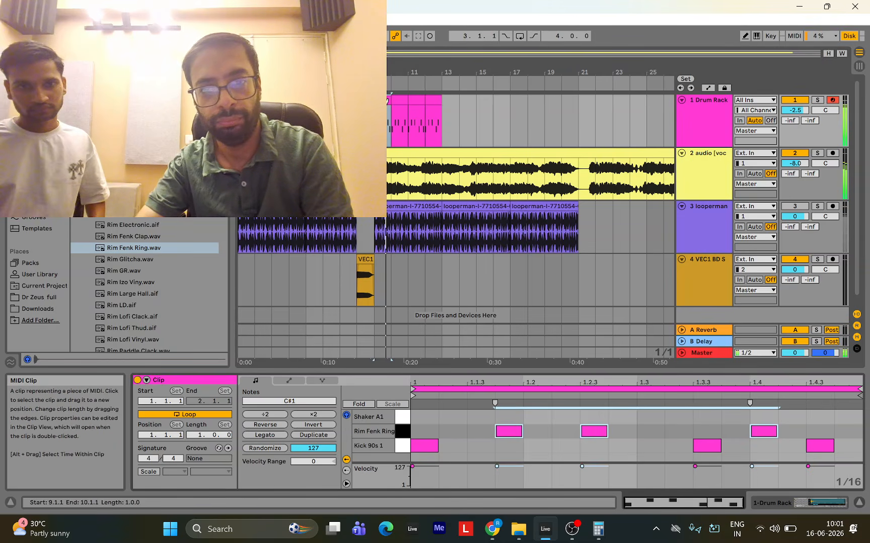
# Duplicate the edited bar 9 Drum Rack clip repeatedly up to the start of bar 17 and play the section.
pyautogui.hotkey('ctrl', 'd')
pyautogui.hotkey('ctrl', 'd')
pyautogui.hotkey('ctrl', 'd')
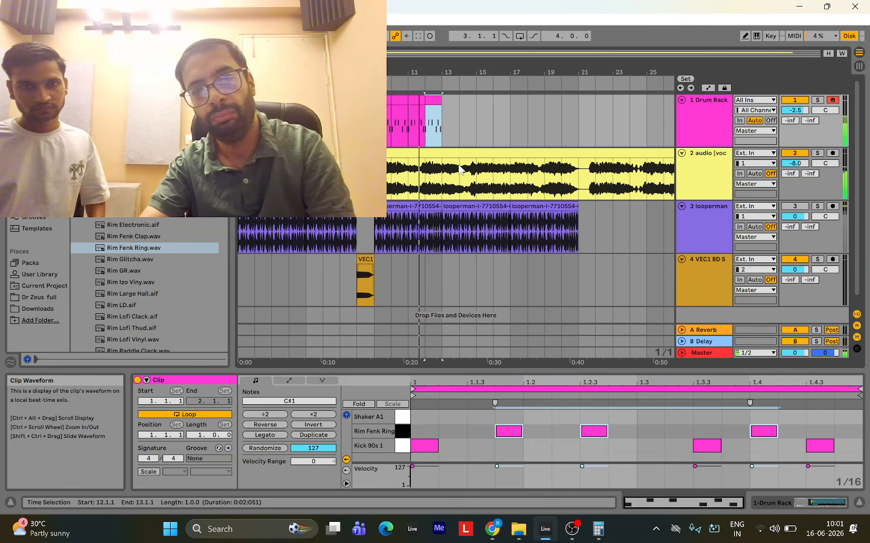
pyautogui.hotkey('ctrl', 'd')
pyautogui.hotkey('ctrl', 'd')
pyautogui.hotkey('ctrl', 'd')
pyautogui.hotkey('ctrl', 'd')
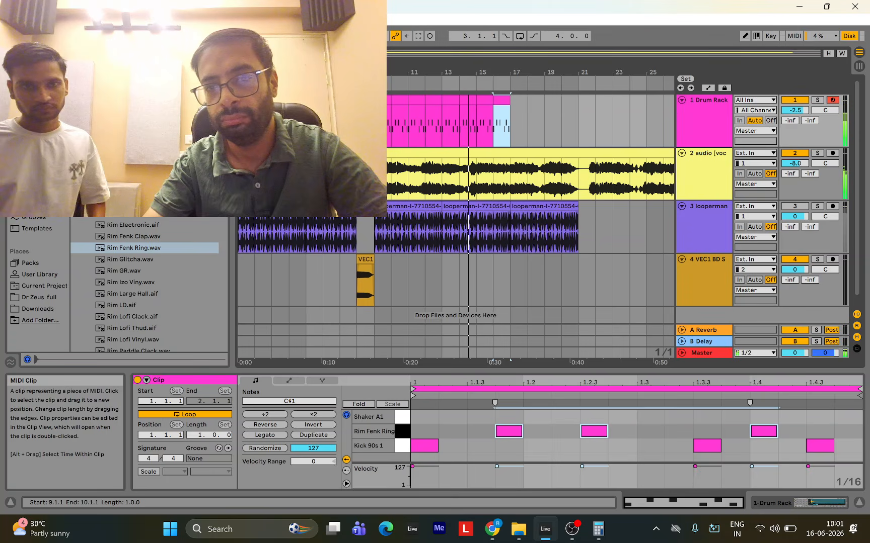
pyautogui.click(450, 96)
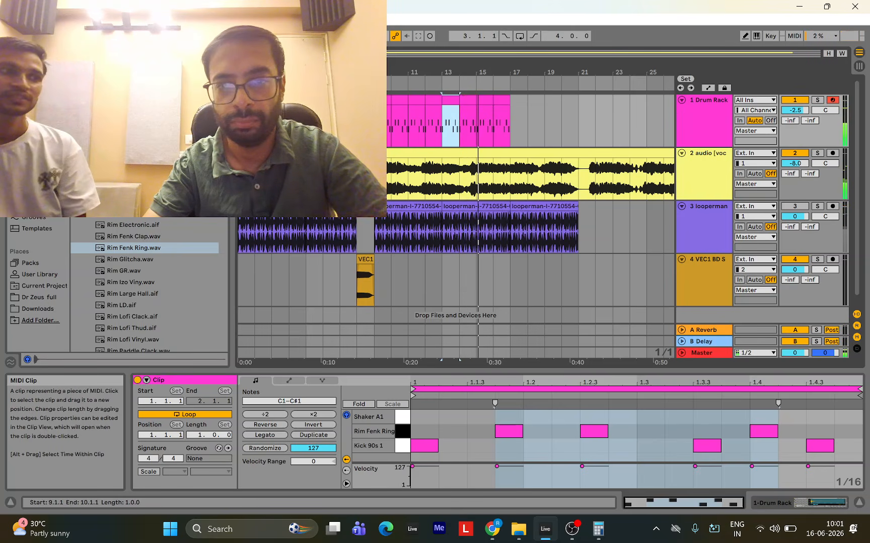
pyautogui.click(382, 100)
pyautogui.press('space')
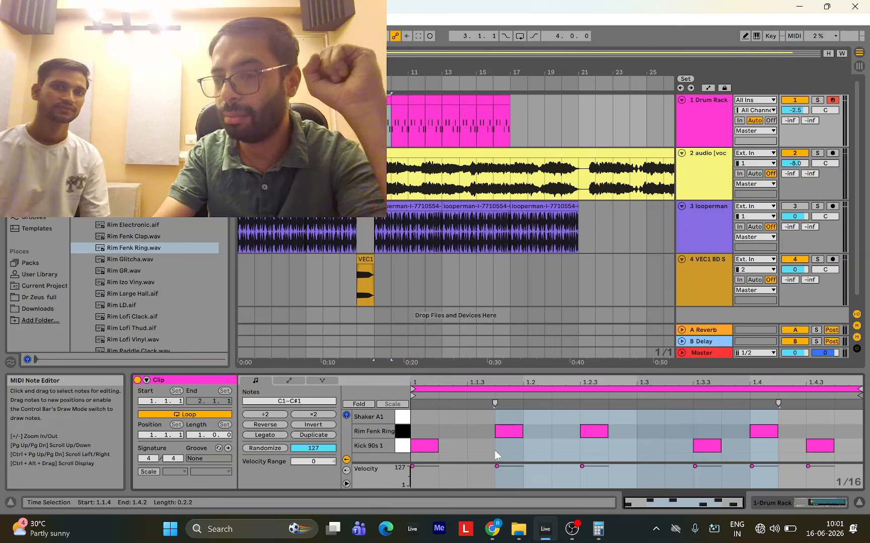
# Show the Drum Rack's devices and audition tambourine samples, comparing Tamb 80s Space Craft, Tamb 707, Tamb Acoustified Plymouth and Tamb Alien Fash.
pyautogui.doubleClick(706, 119)
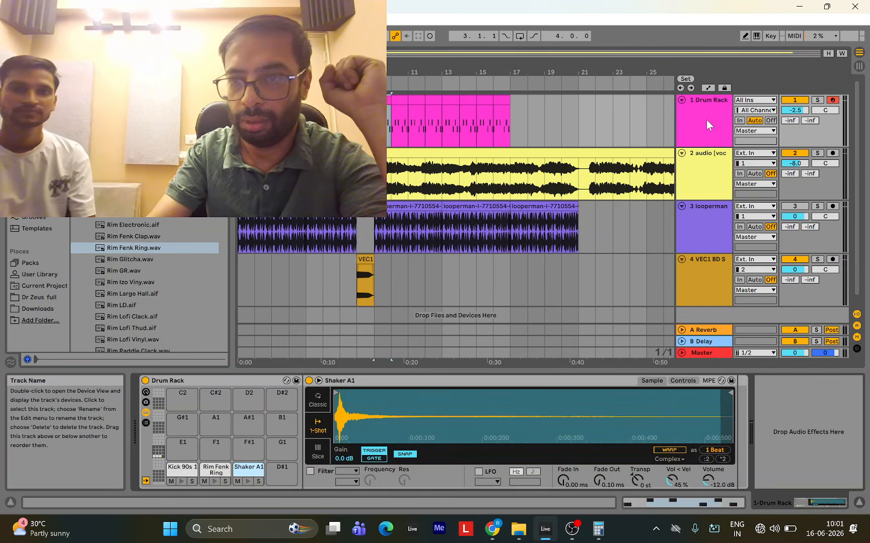
pyautogui.scroll(5, 133, 247)
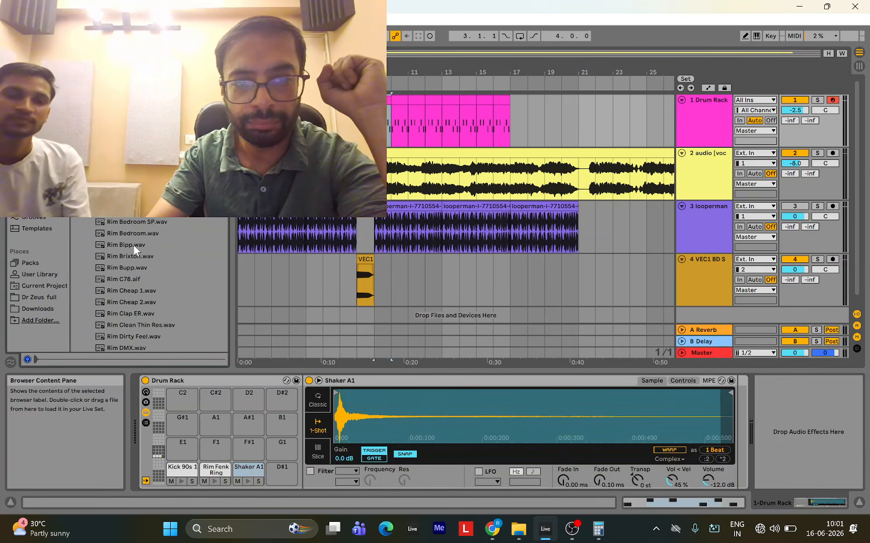
pyautogui.scroll(3, 133, 246)
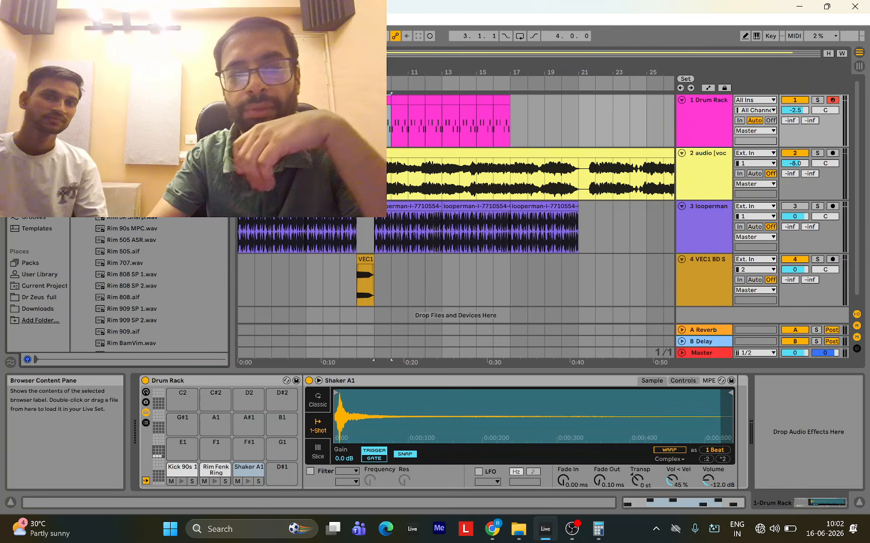
pyautogui.click(83, 206)
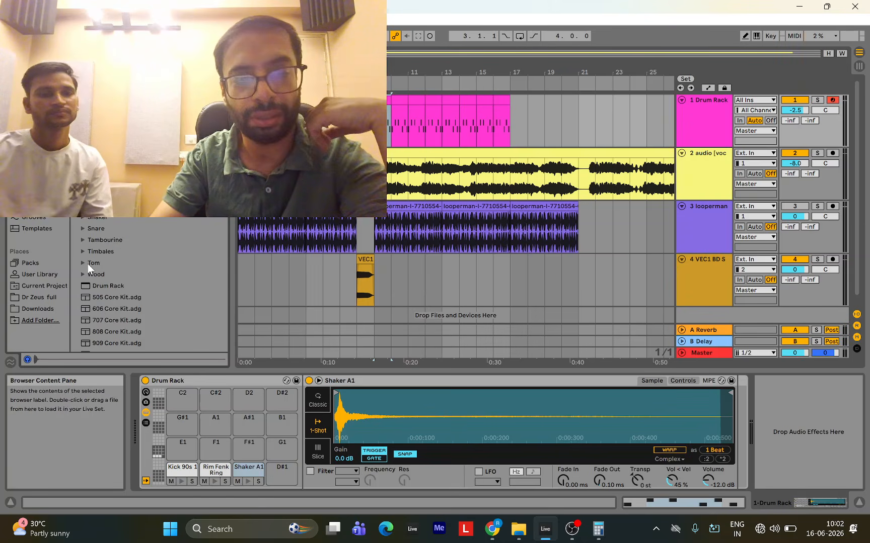
pyautogui.click(82, 240)
pyautogui.click(120, 252)
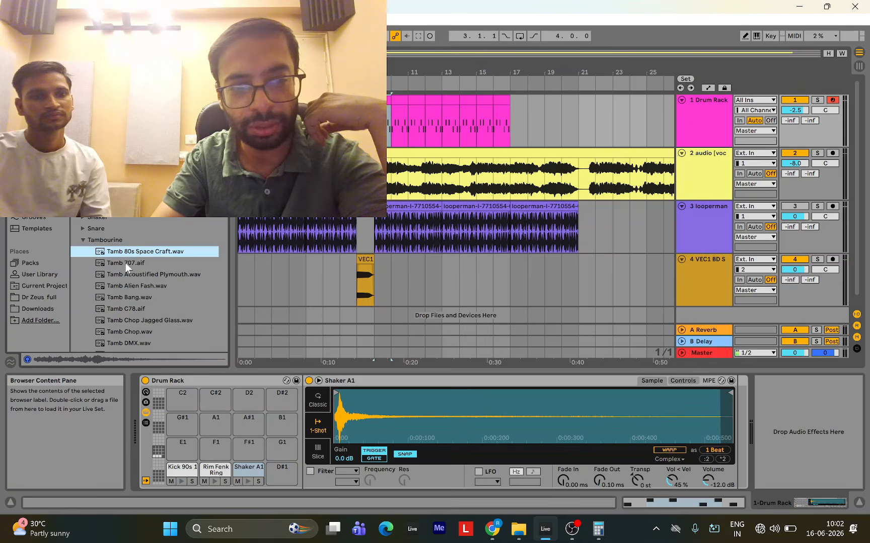
pyautogui.click(130, 264)
pyautogui.press('Up')
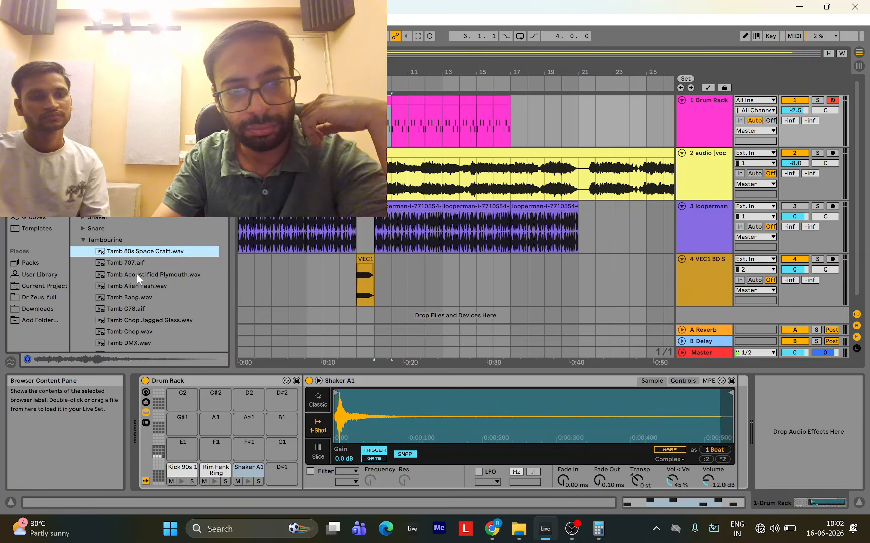
pyautogui.click(137, 273)
pyautogui.click(139, 287)
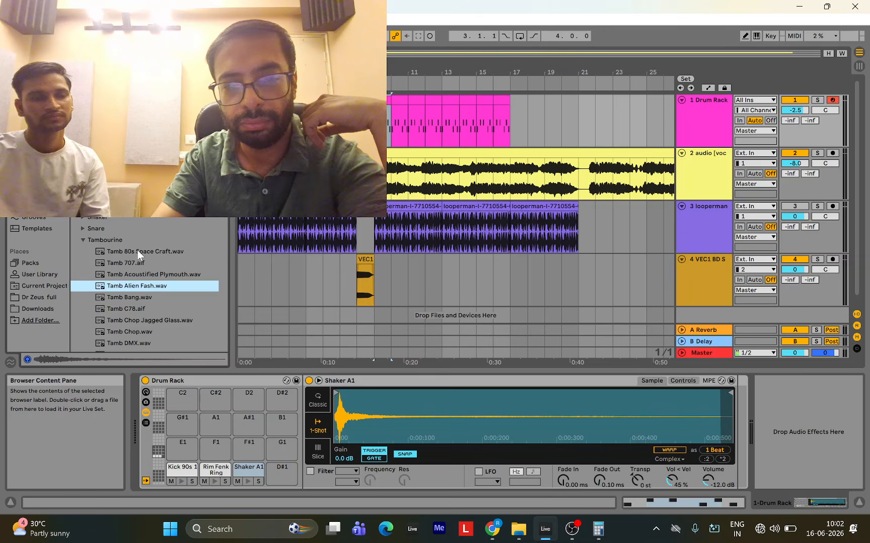
pyautogui.click(141, 254)
pyautogui.click(143, 277)
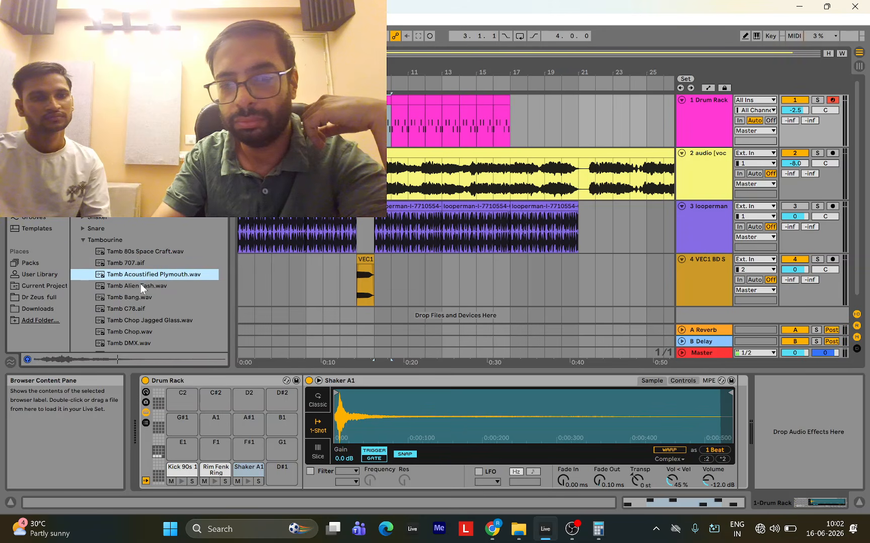
pyautogui.click(140, 251)
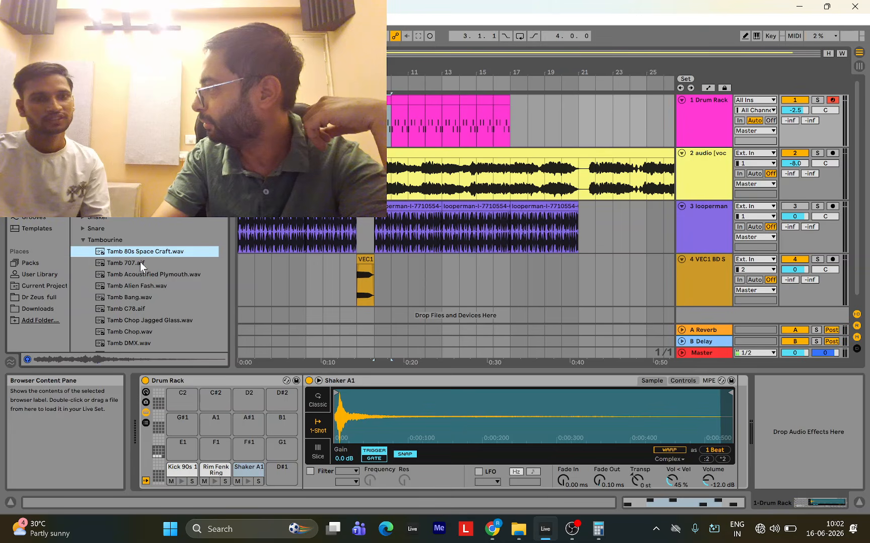
pyautogui.click(140, 263)
pyautogui.click(140, 277)
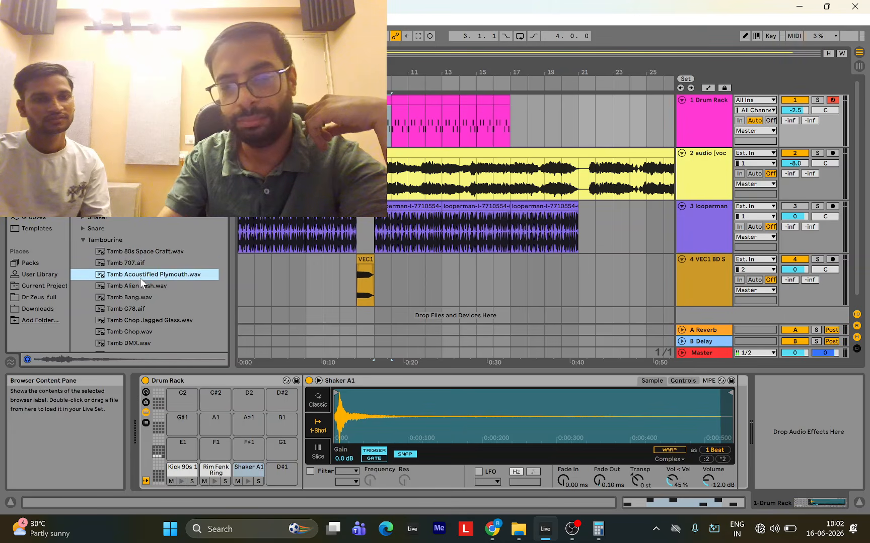
# Audition the tambourine samples from Tamb Alien Fash onward and load Tamb Acoustified Plymouth onto the Drum Rack's D#1 pad.
pyautogui.press('Down')
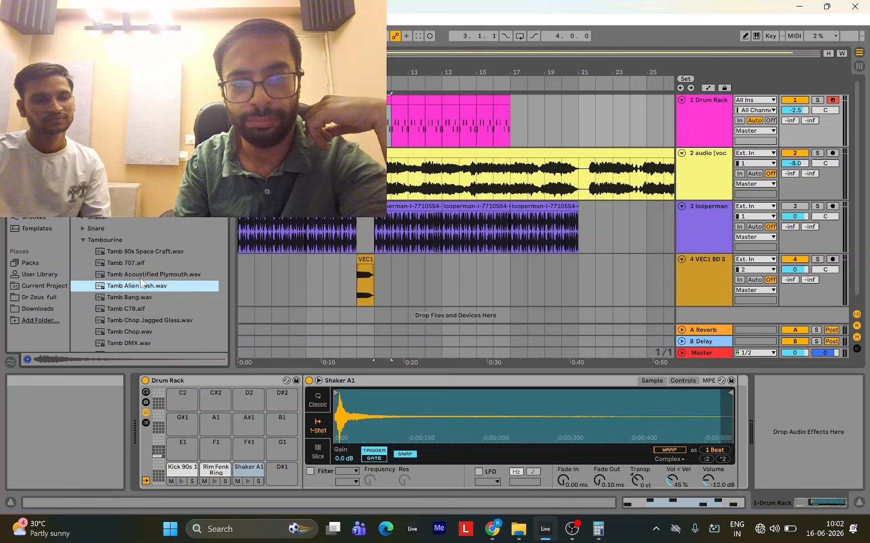
pyautogui.press('Down')
pyautogui.press('Down')
pyautogui.press('Down')
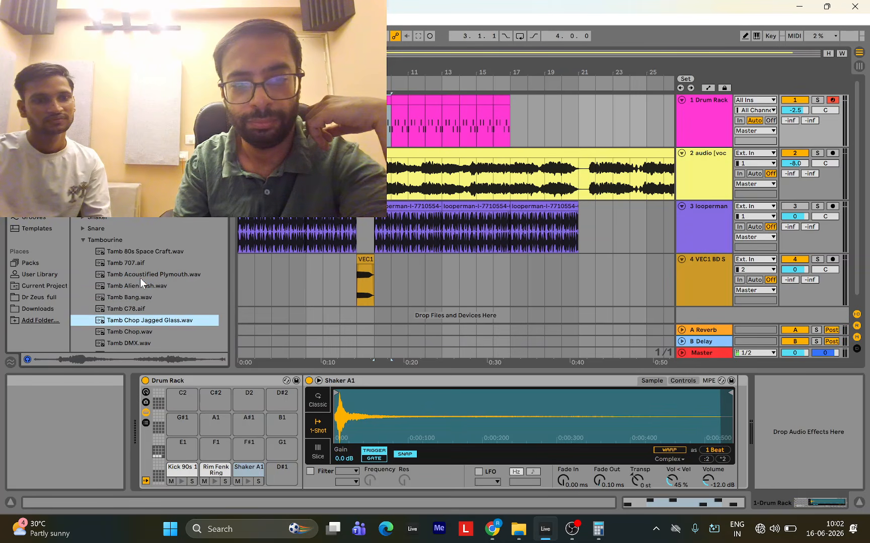
pyautogui.press('Down')
pyautogui.press('Down')
pyautogui.press('Up')
pyautogui.press('Up')
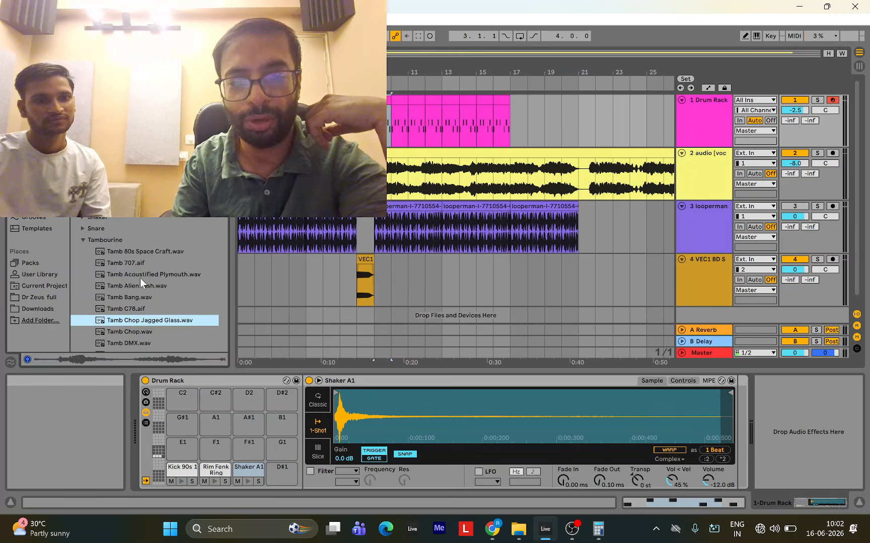
pyautogui.press('Up')
pyautogui.press('Up')
pyautogui.press('Up')
pyautogui.press('Up')
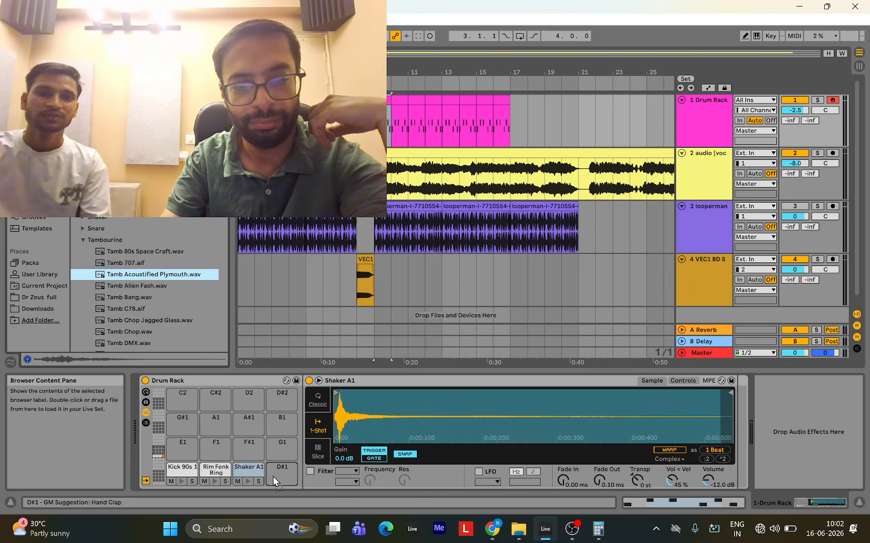
pyautogui.moveTo(273, 476); pyautogui.dragTo(276, 479)
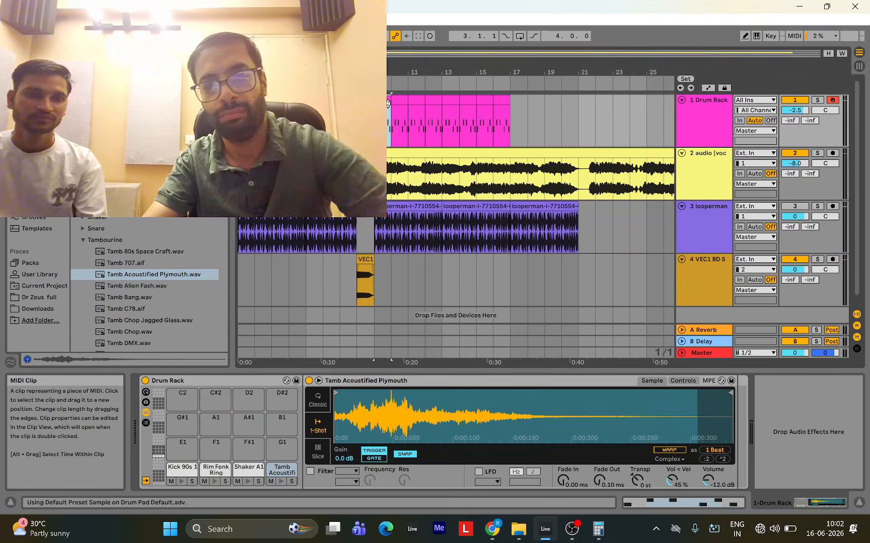
# Add tambourine notes on beats 1.2 and 1.4 of the bar 9 Drum Rack clip, play the pattern and select both notes.
pyautogui.doubleClick(387, 103)
pyautogui.press('space')
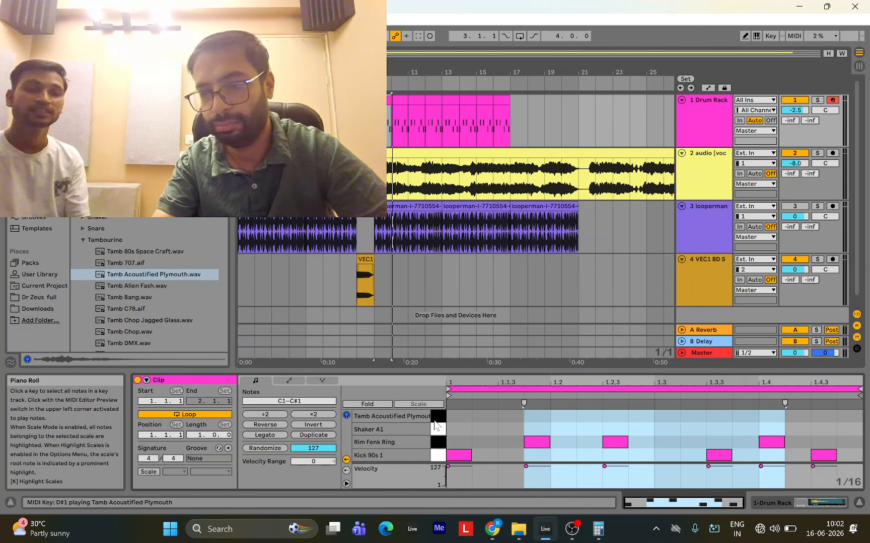
pyautogui.doubleClick(554, 413)
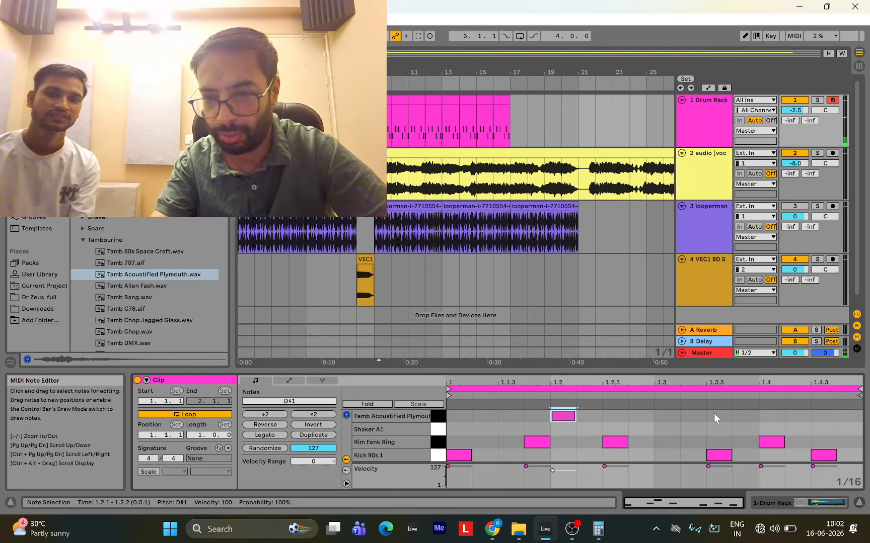
pyautogui.press('space')
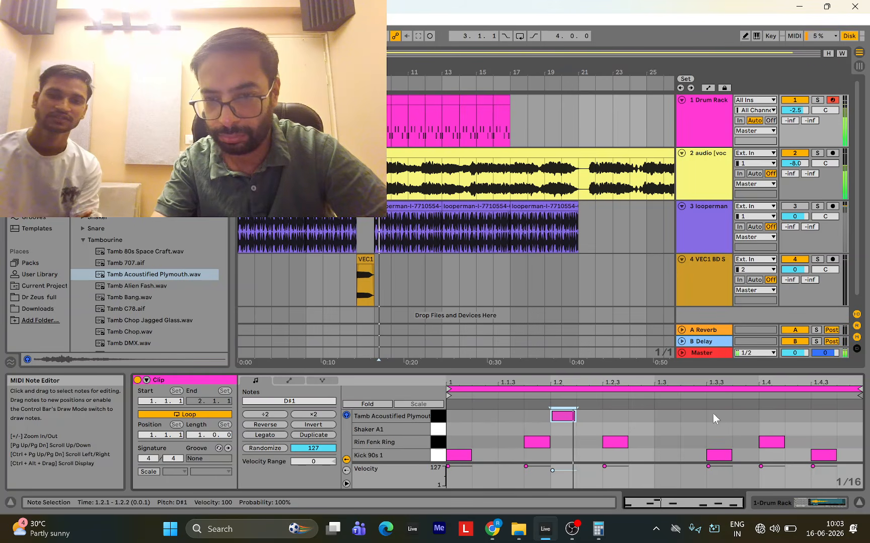
pyautogui.press('space')
pyautogui.doubleClick(765, 416)
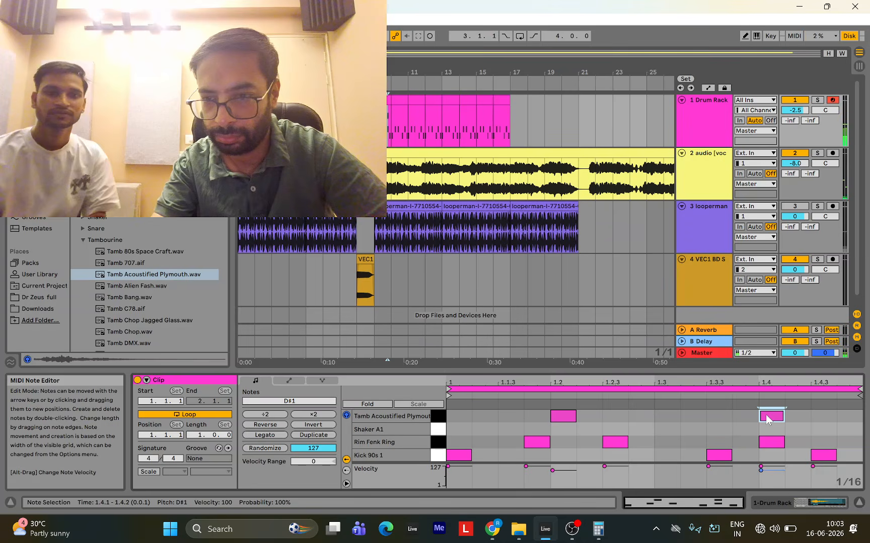
pyautogui.press('space')
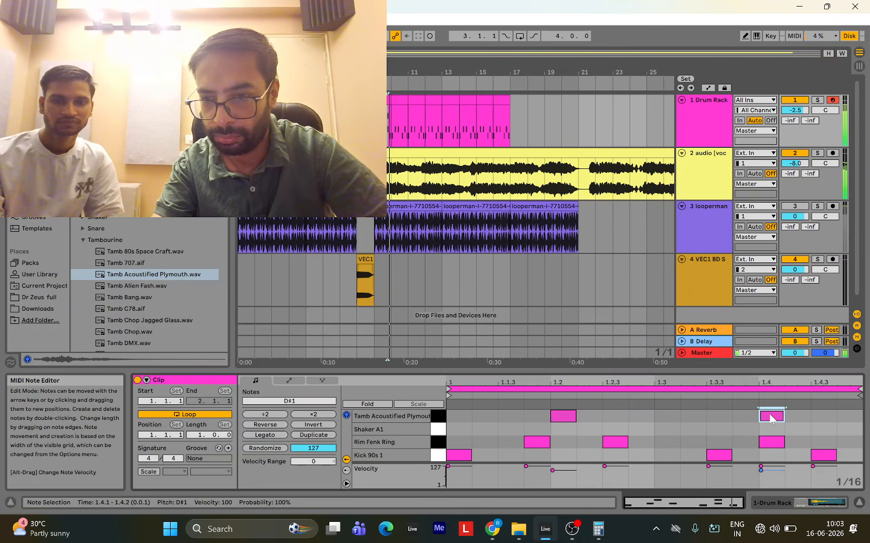
pyautogui.press('space')
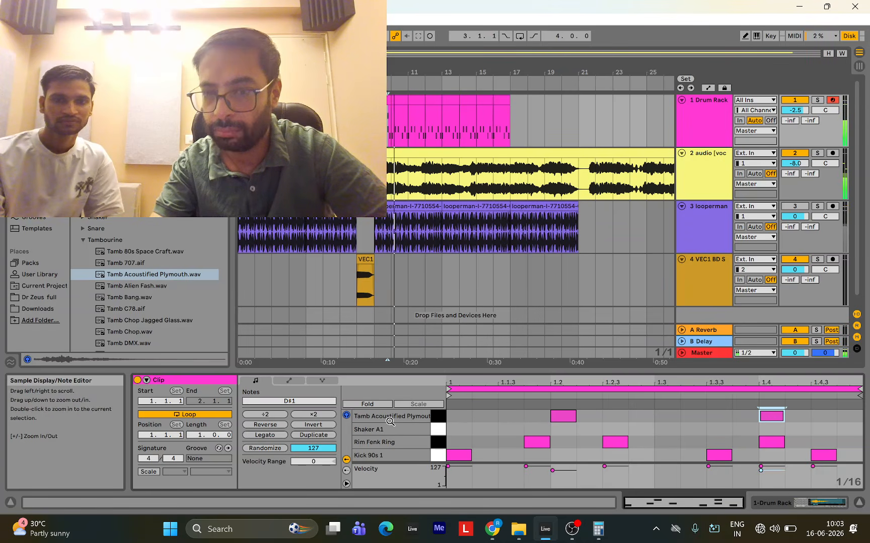
pyautogui.click(439, 420)
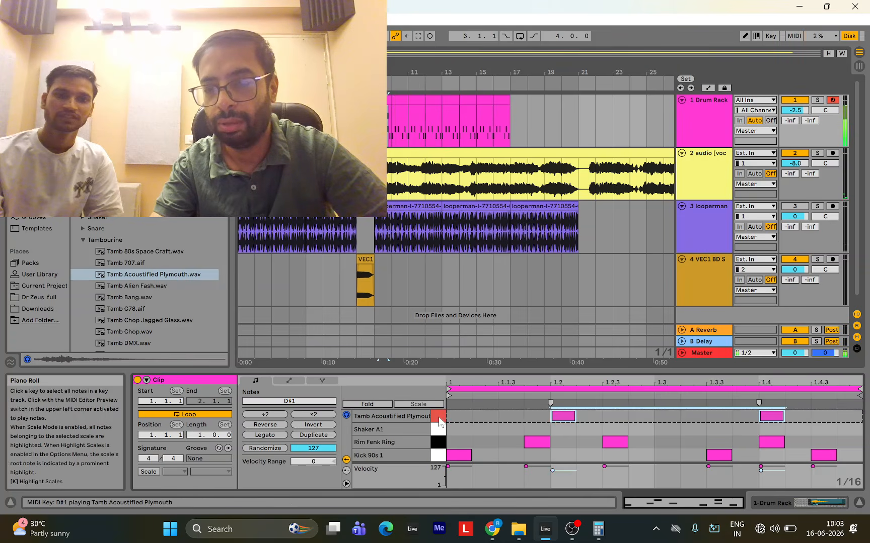
# Show the Drum Rack's devices again and audition the tambourine samples from Tamb Alien Fash through Tamb Perc Combo.
pyautogui.click(127, 286)
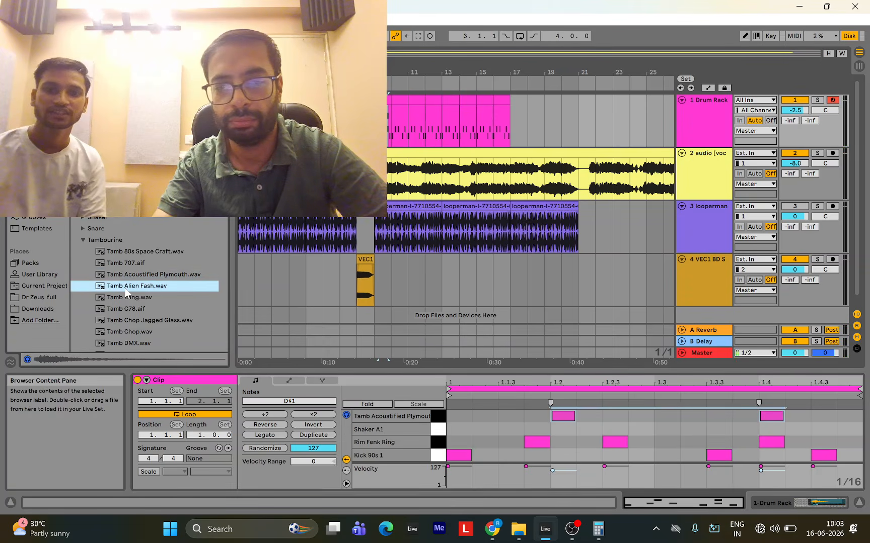
pyautogui.scroll(-3, 128, 284)
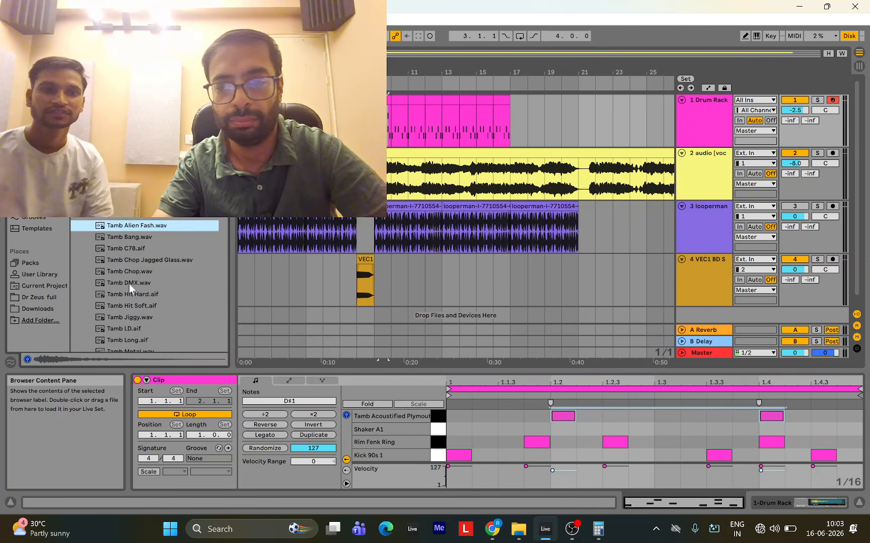
pyautogui.click(765, 506)
pyautogui.click(143, 239)
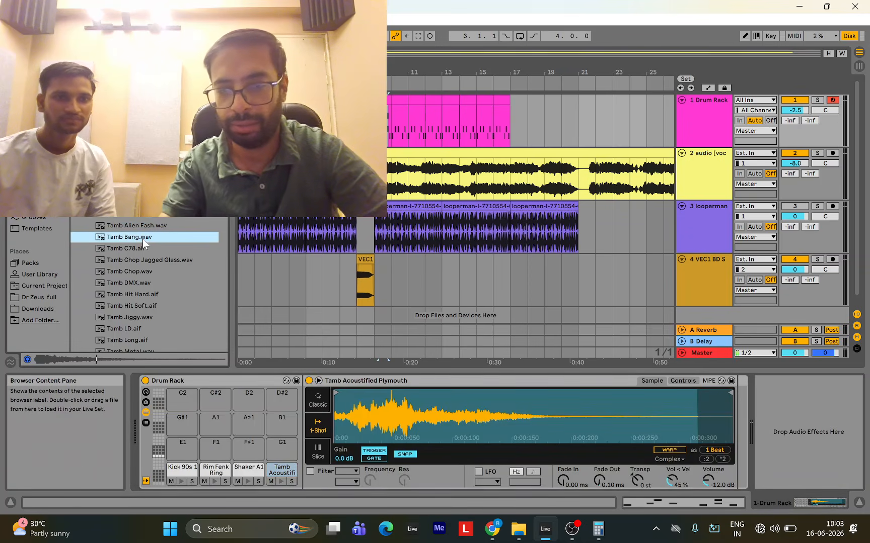
pyautogui.press('Down')
pyautogui.press('Down')
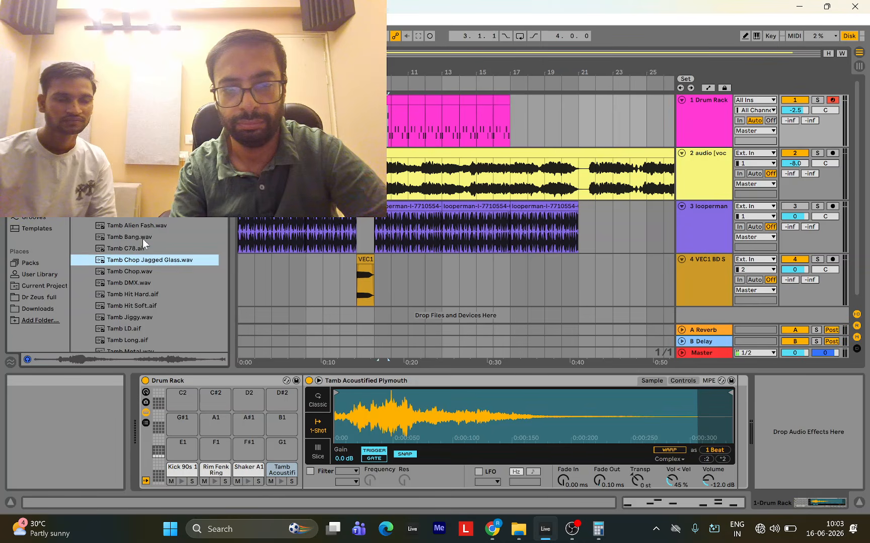
pyautogui.press('Down')
pyautogui.press('Down')
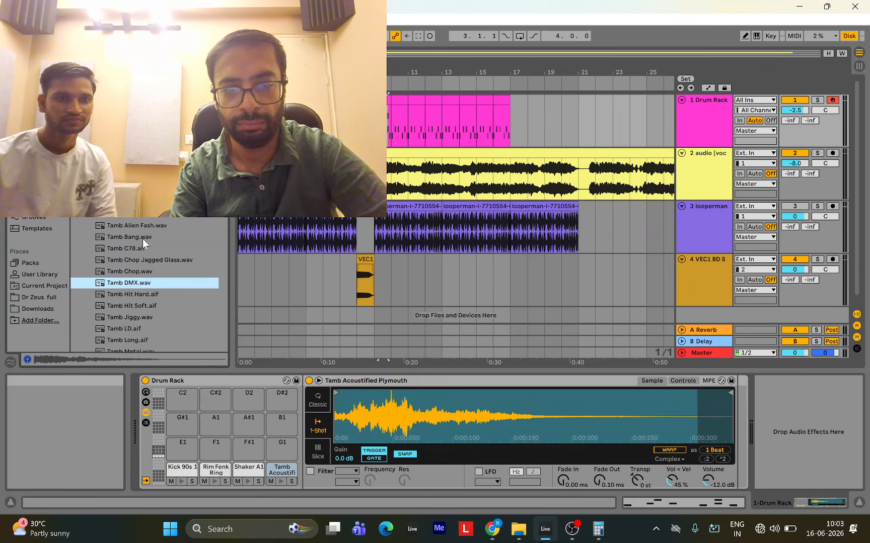
pyautogui.press('Down')
pyautogui.press('Down')
pyautogui.press('Down')
pyautogui.press('Down')
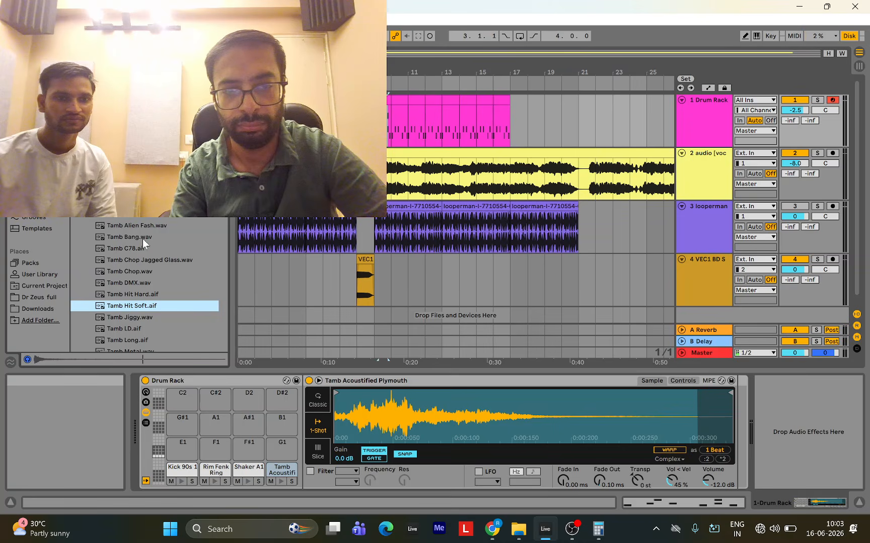
pyautogui.press('Down')
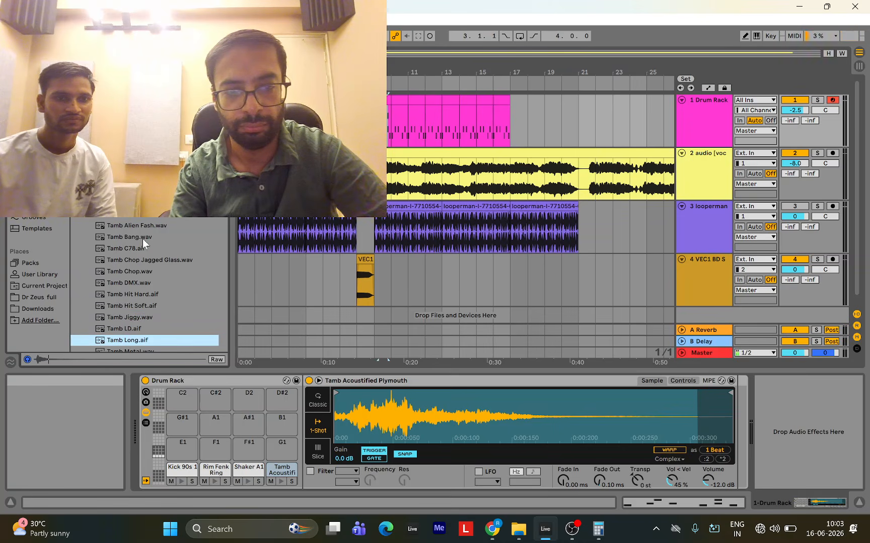
pyautogui.press('Down')
pyautogui.press('Down')
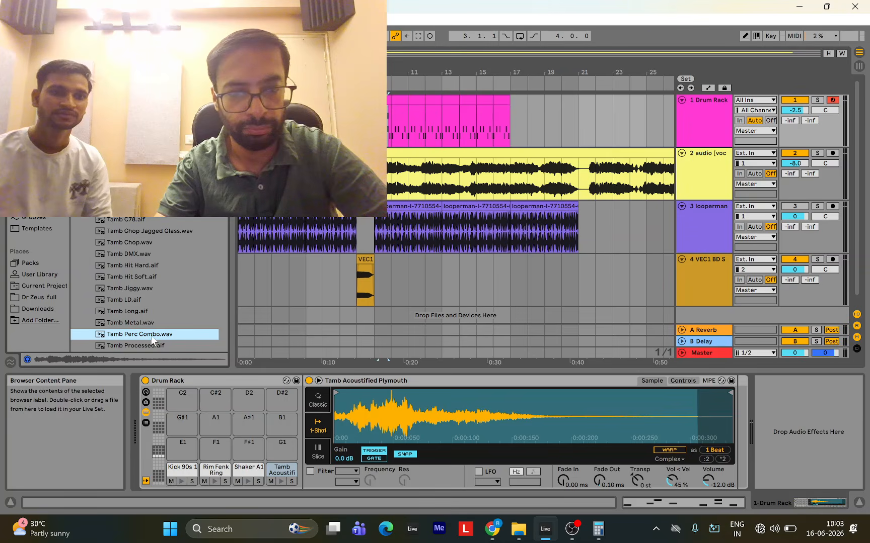
# Replace the D#1 pad's sample with Tamb Perc Combo.wav and play the section.
pyautogui.moveTo(152, 340); pyautogui.dragTo(276, 469)
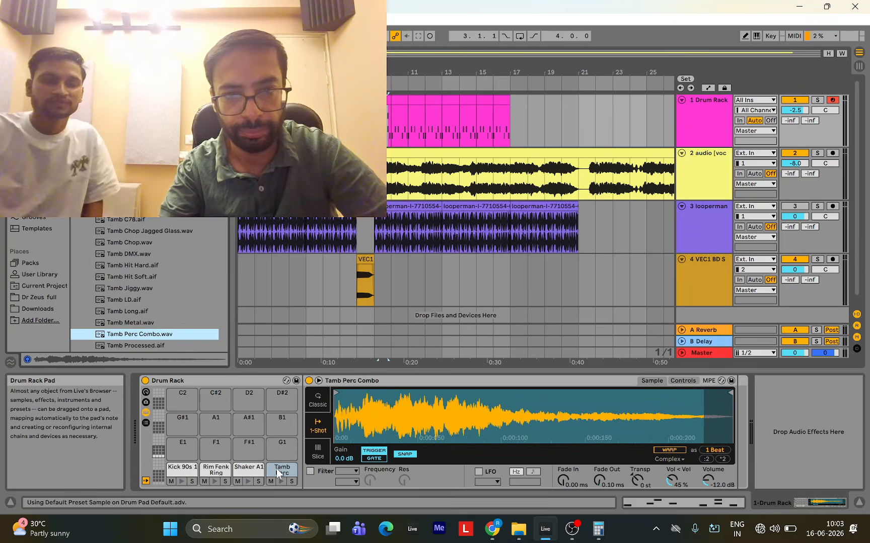
pyautogui.press('space')
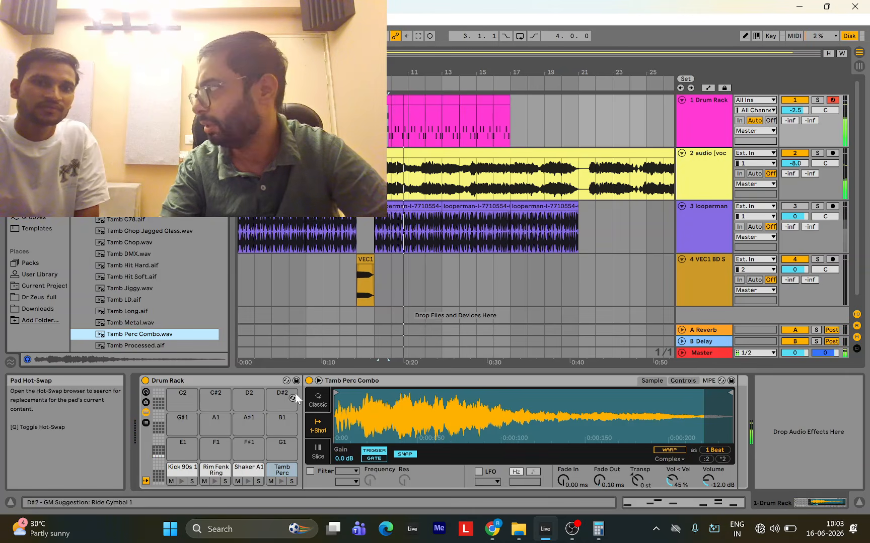
pyautogui.press('space')
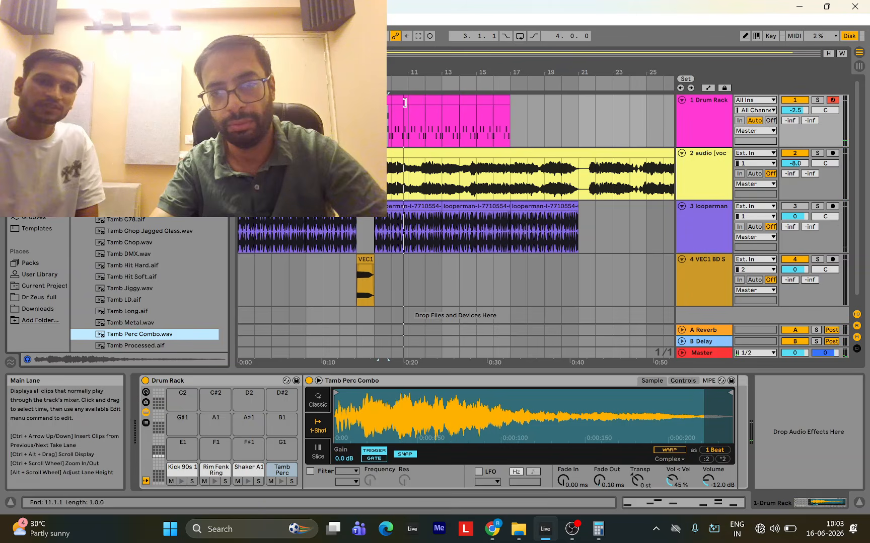
# Lower the velocity of both tambourine notes in the bar 9 Drum Rack clip to 71.
pyautogui.click(383, 101)
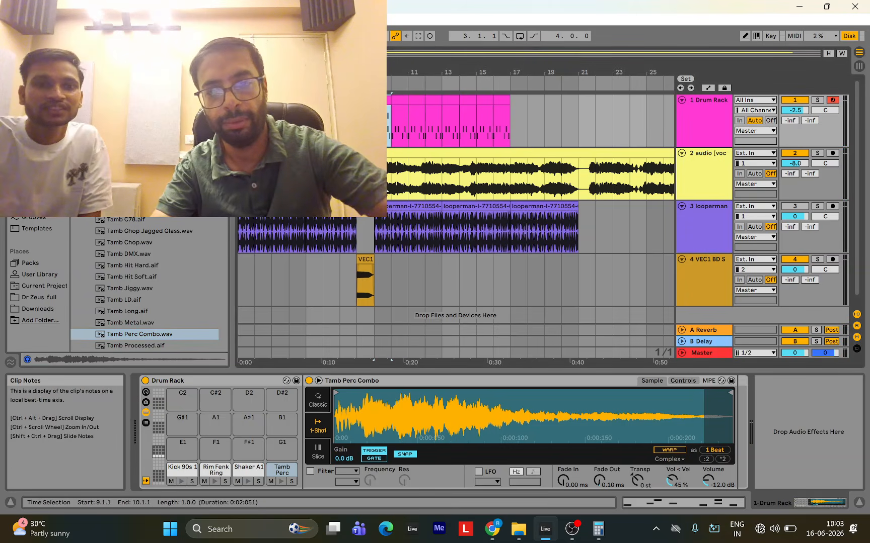
pyautogui.doubleClick(388, 101)
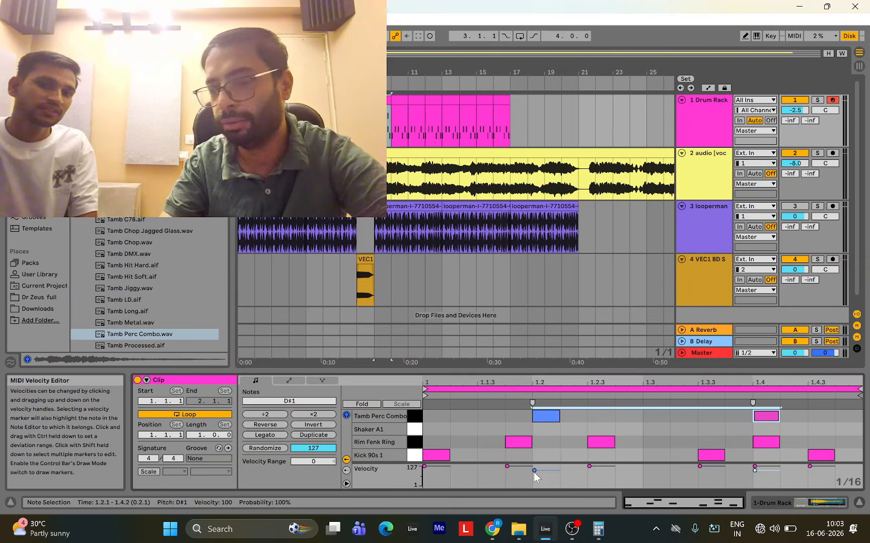
pyautogui.moveTo(533, 472); pyautogui.dragTo(533, 476)
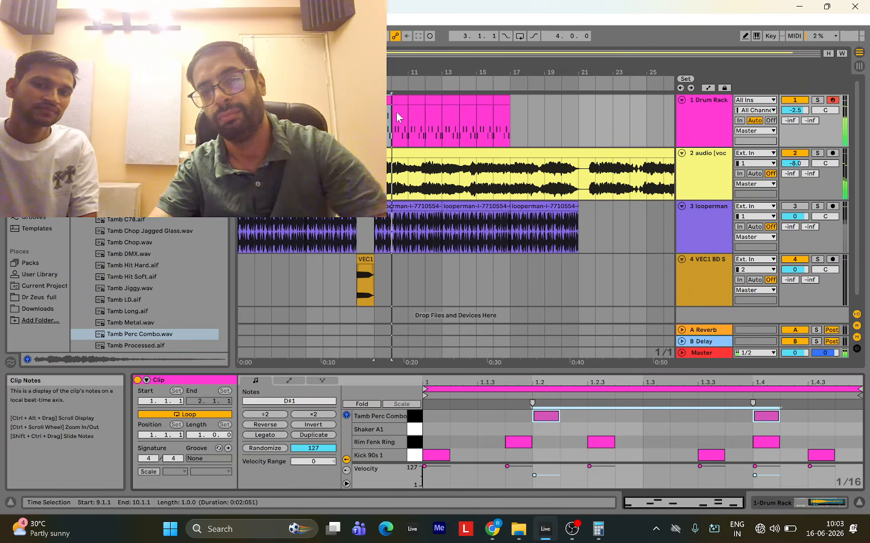
# Duplicate the bar 9 Drum Rack clip to bar 10 and play the pattern from bar 9.
pyautogui.click(388, 100)
pyautogui.hotkey('ctrl', 'd')
pyautogui.press('space')
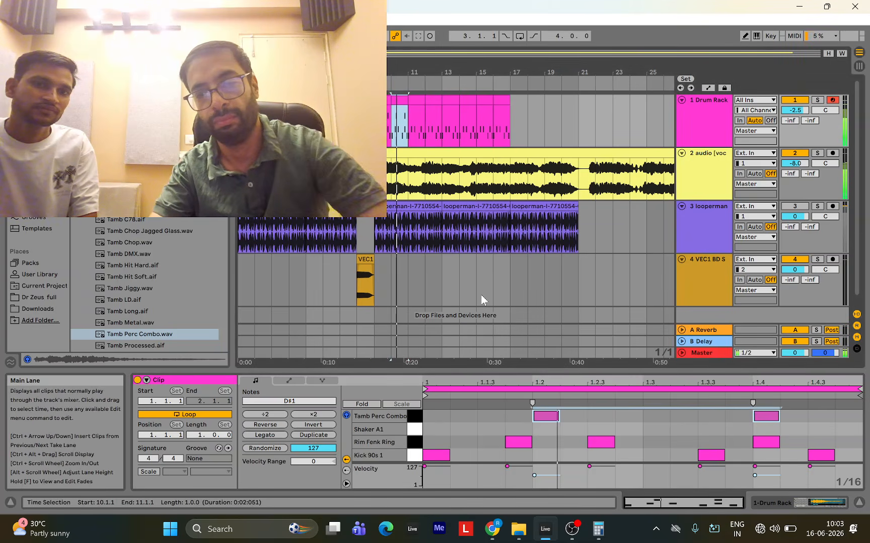
pyautogui.press('space')
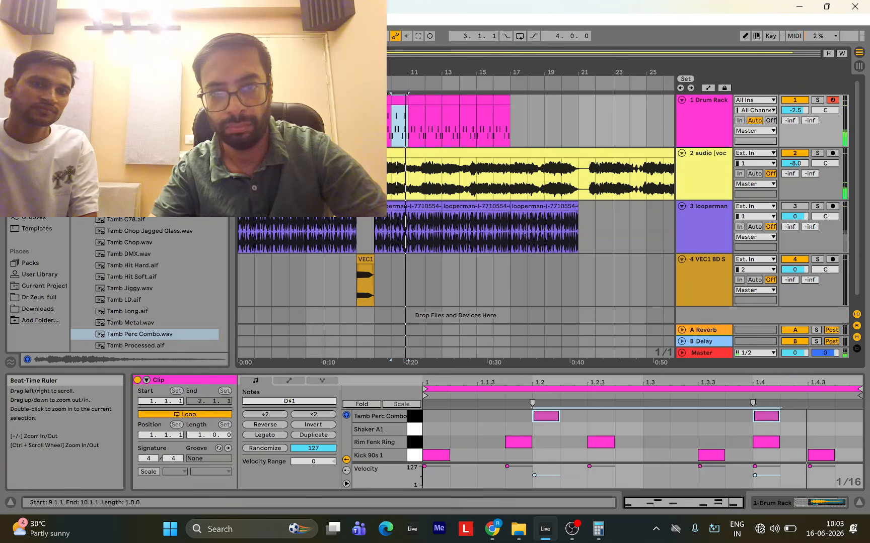
pyautogui.click(389, 101)
pyautogui.press('space')
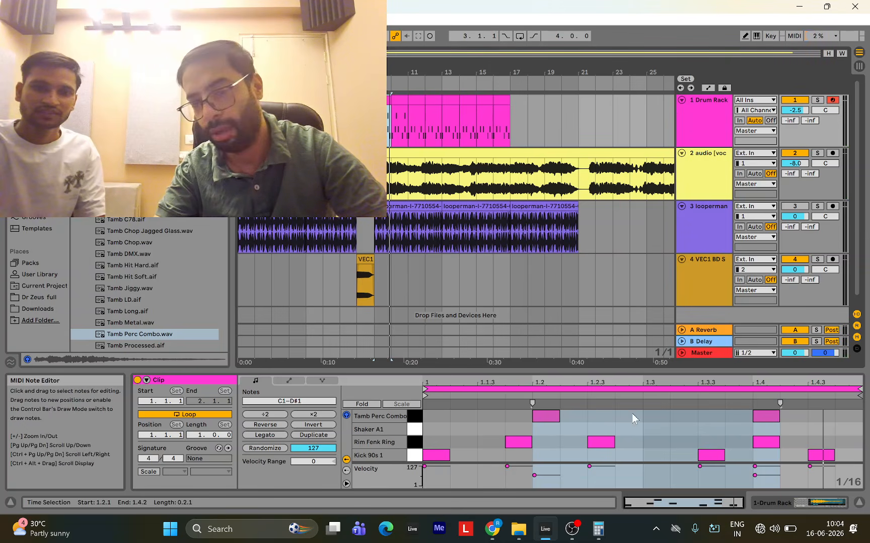
# Try the first tambourine note at 1.2.3 instead of beat 1.2, and move it back to 1.2.
pyautogui.click(544, 417)
pyautogui.moveTo(544, 417); pyautogui.dragTo(602, 416)
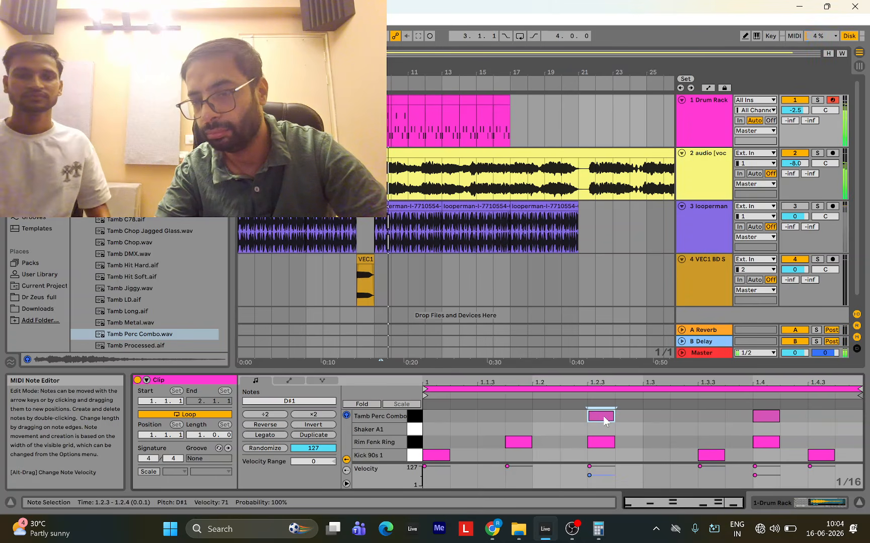
pyautogui.moveTo(604, 418); pyautogui.dragTo(541, 415)
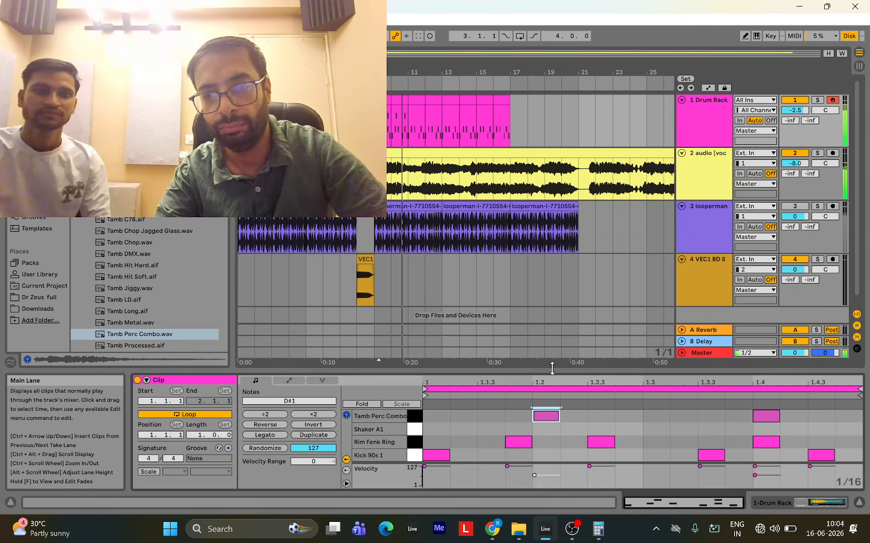
# Play the bar 10 Drum Rack clip, try an extra tambourine note at 1.4.3 and undo it.
pyautogui.click(402, 103)
pyautogui.press('space')
pyautogui.press('space')
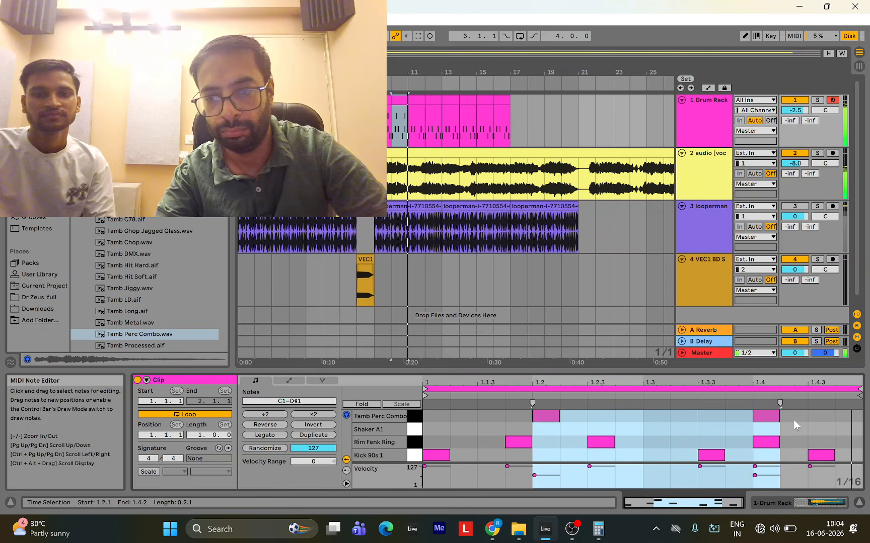
pyautogui.doubleClick(809, 417)
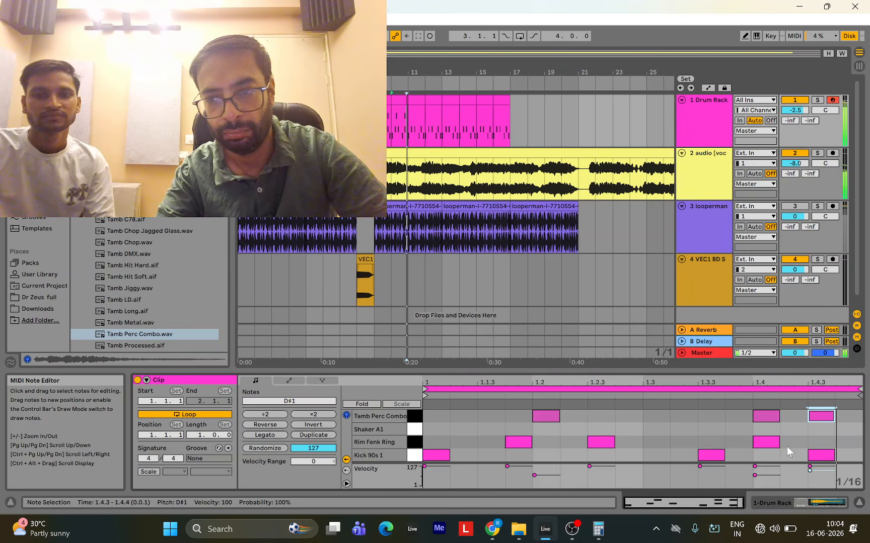
pyautogui.hotkey('ctrl', 'z')
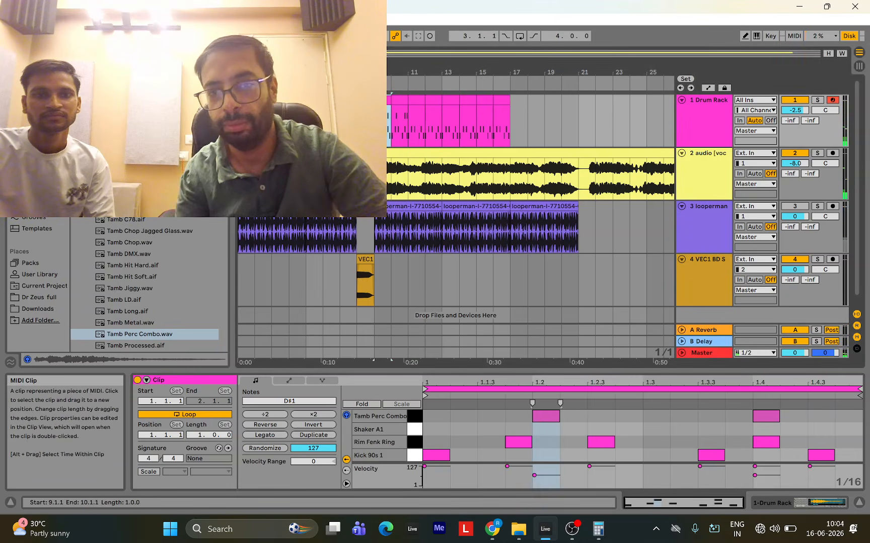
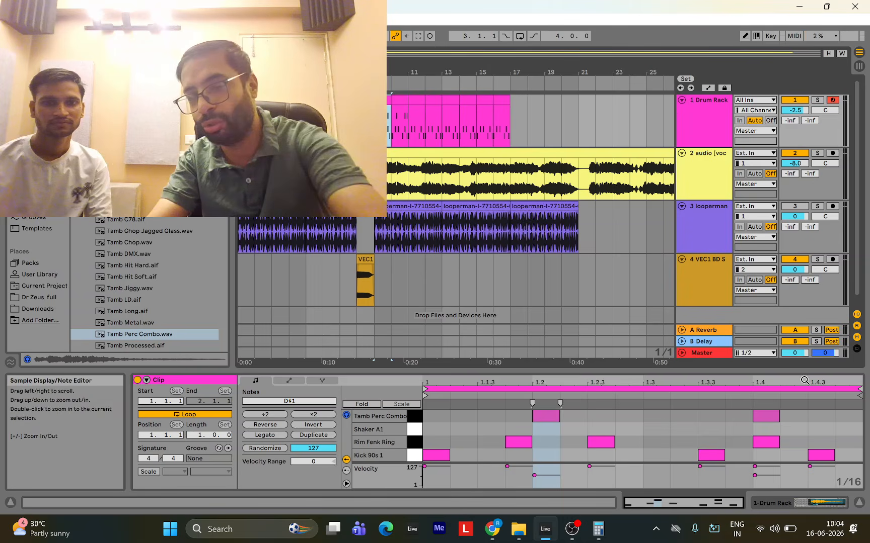
# Play the bar 10 Drum Rack clip with the extra tambourine note at 1.4.3.
pyautogui.click(405, 120)
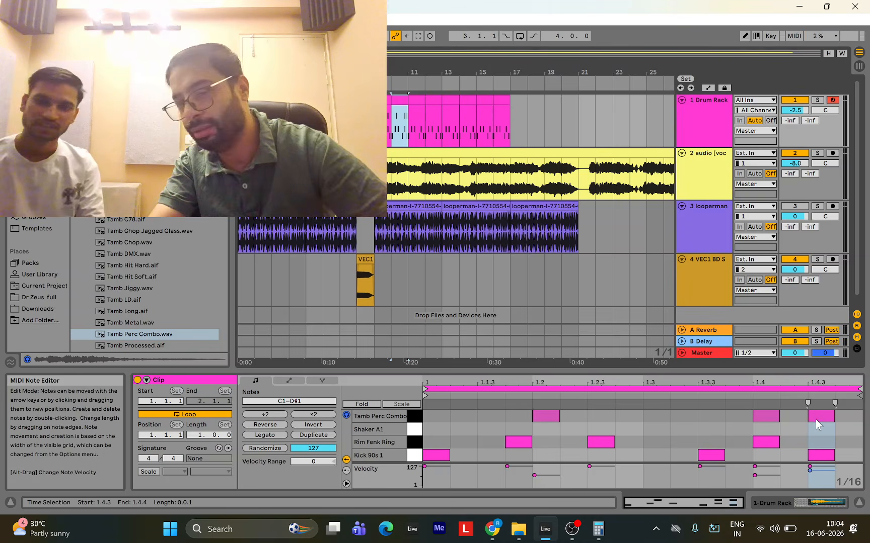
pyautogui.press('space')
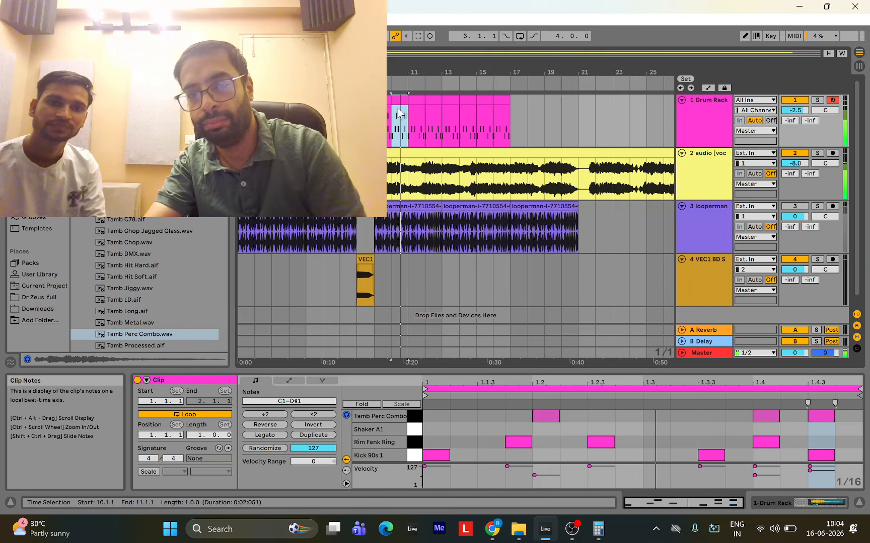
pyautogui.press('space')
# Duplicate the bar 9 and 10 Drum Rack clips together three times, replacing the pattern in bars 11 to 16.
pyautogui.keyDown('shift'); pyautogui.click(383, 100); pyautogui.keyUp('shift')
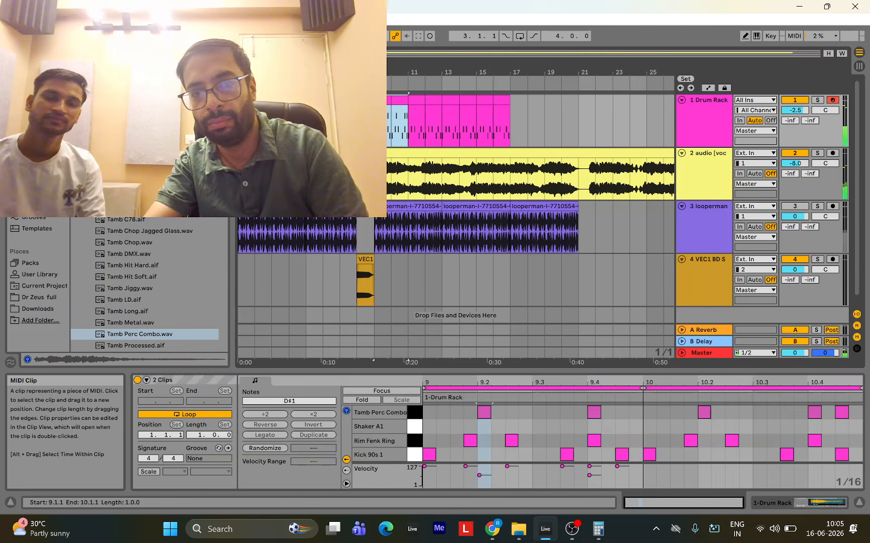
pyautogui.hotkey('ctrl', 'd')
pyautogui.hotkey('ctrl', 'd')
pyautogui.hotkey('ctrl', 'd')
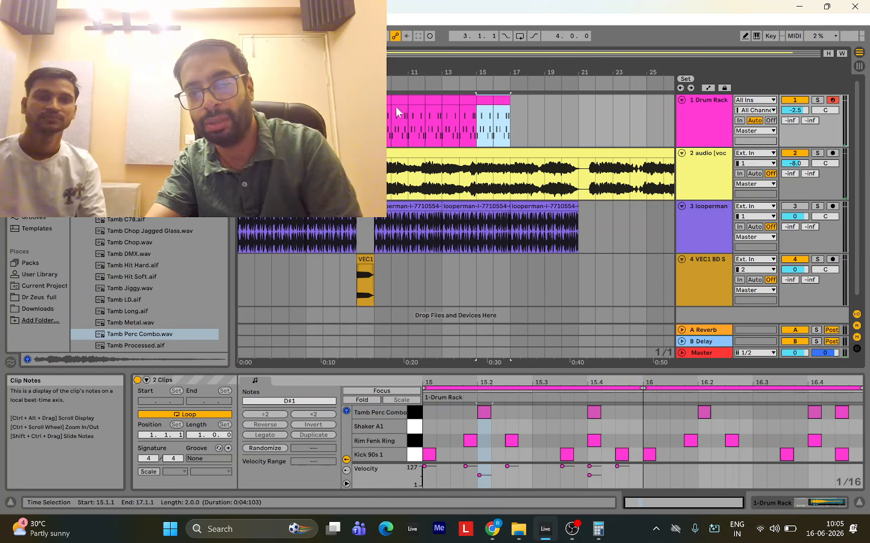
# Play the Drum Rack pattern from bar 9 to hear the repeated tambourine hits with the vocals.
pyautogui.click(395, 107)
pyautogui.press('space')
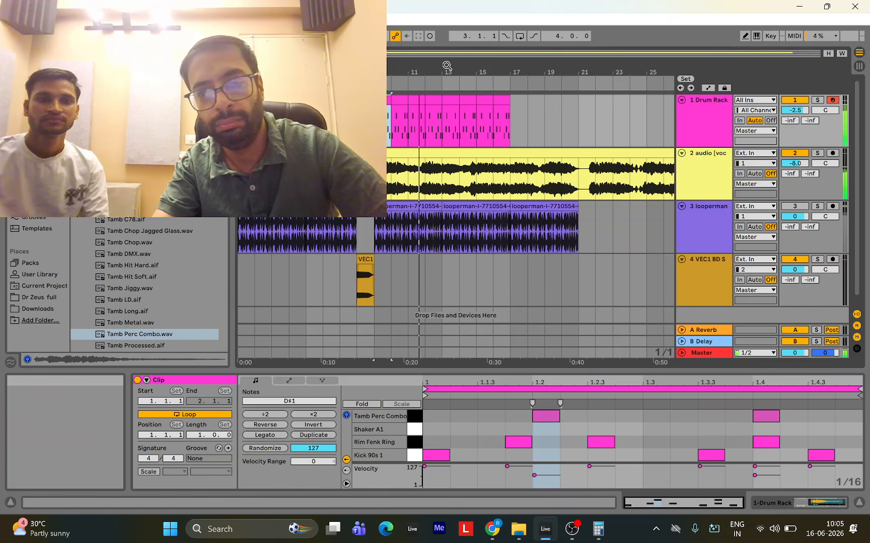
pyautogui.moveTo(386, 73); pyautogui.dragTo(386, 83)
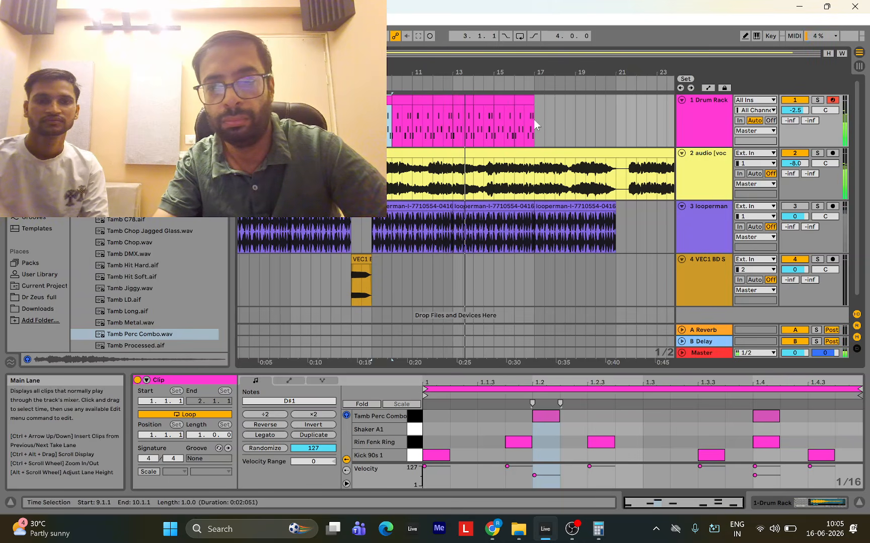
pyautogui.press('space')
# Duplicate the Drum Rack track with its clips and deactivate the original track.
pyautogui.click(705, 120)
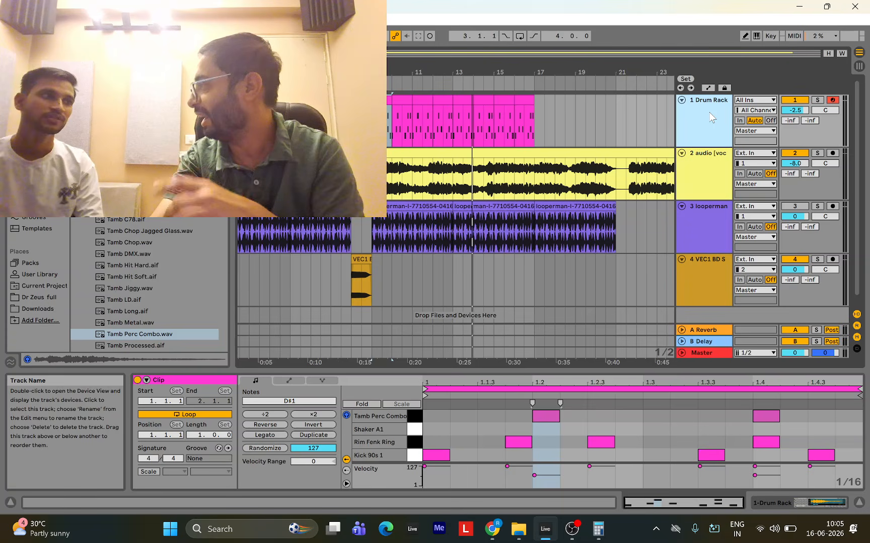
pyautogui.hotkey('ctrl', 'd')
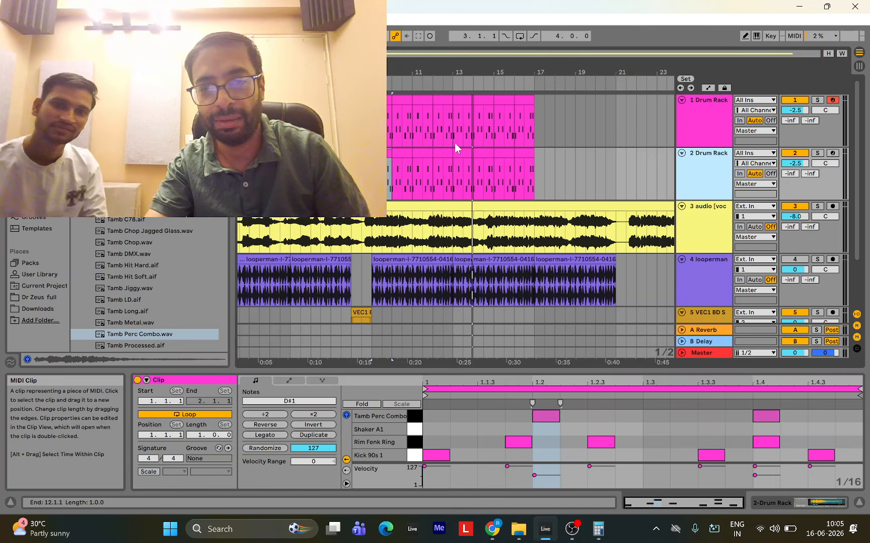
pyautogui.click(793, 101)
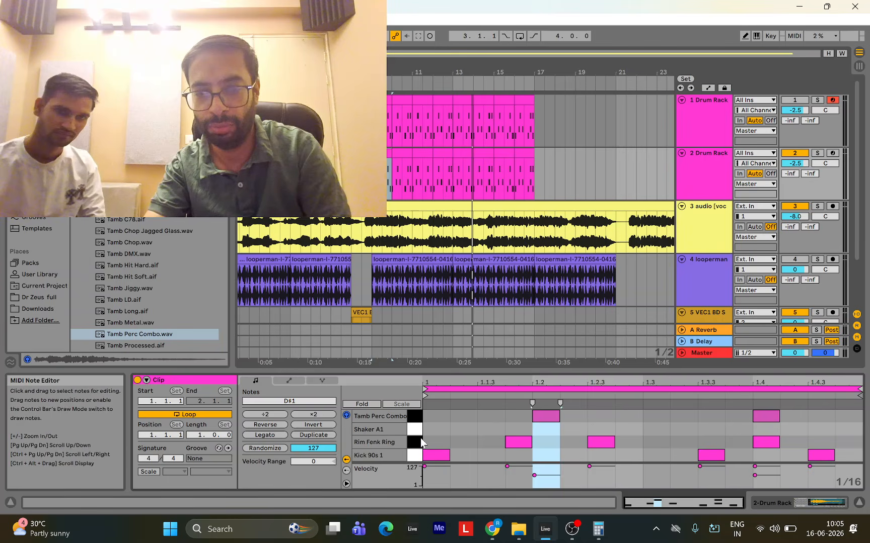
# Copy the duplicated track's bar 9 clip to 19.3 and delete its kick and rim notes, keeping only the tambourine.
pyautogui.moveTo(415, 448); pyautogui.dragTo(419, 470)
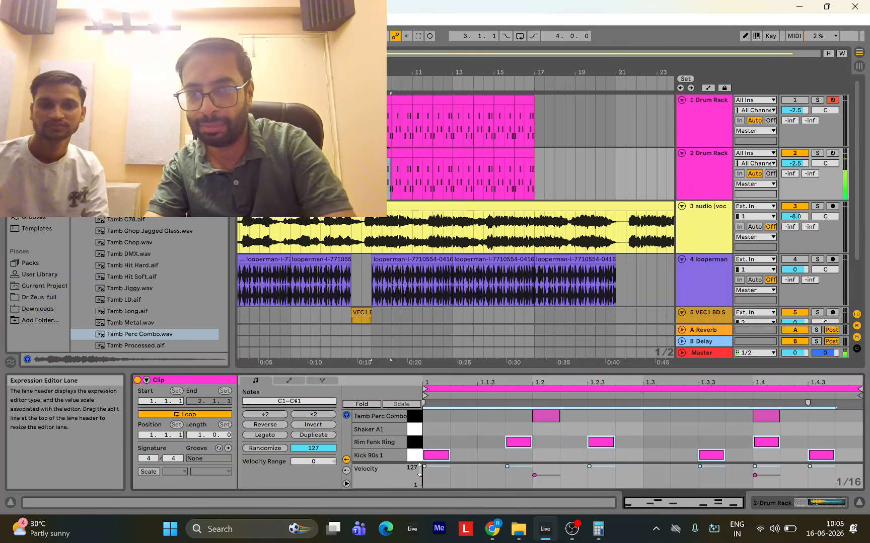
pyautogui.click(389, 153)
pyautogui.hotkey('ctrl', 'c')
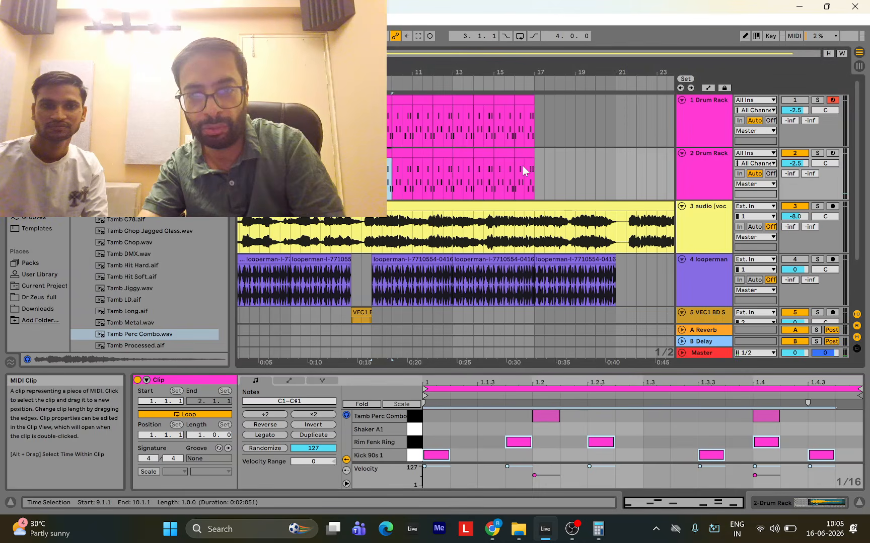
pyautogui.click(586, 167)
pyautogui.hotkey('ctrl', 'v')
pyautogui.doubleClick(597, 154)
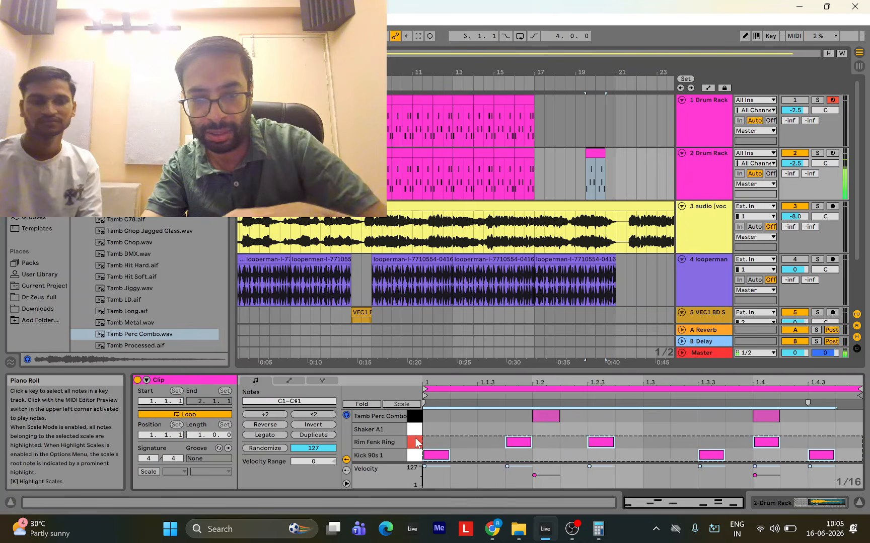
pyautogui.press('Delete')
# Play the tambourine-only clip at 19.3 with the duplicated Drum Rack track soloed.
pyautogui.click(703, 177)
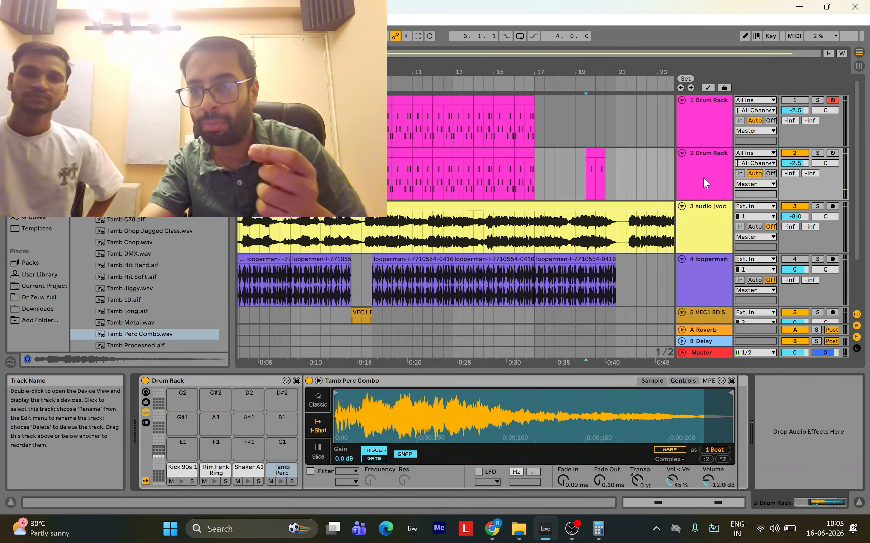
pyautogui.click(595, 153)
pyautogui.press('space')
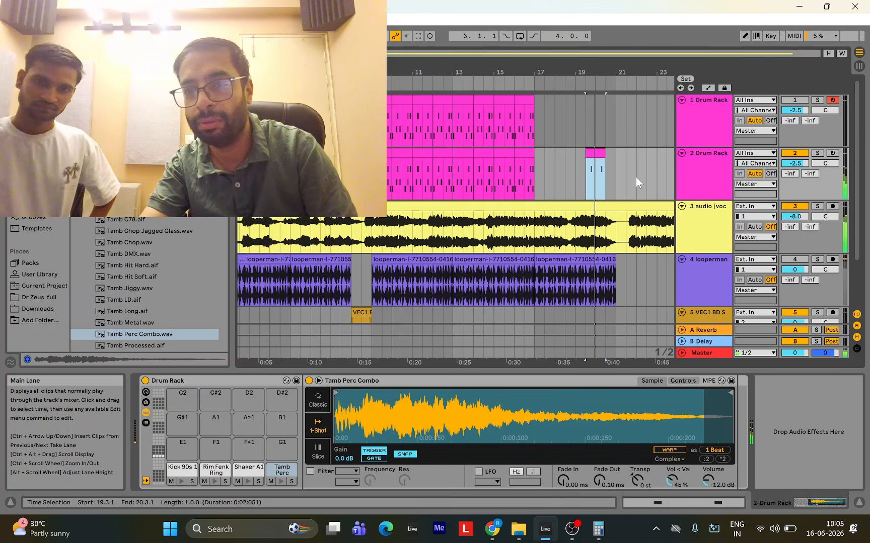
pyautogui.press('s')
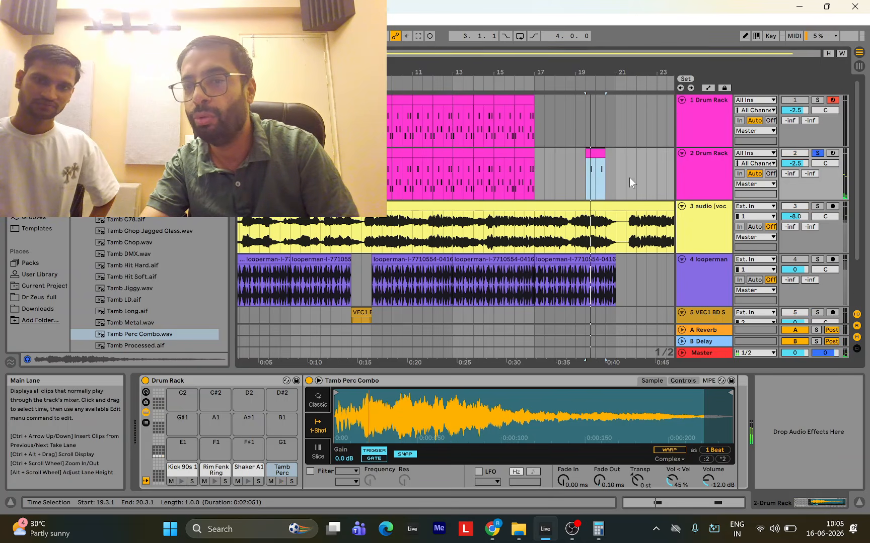
# Add a Reverb to the duplicated Drum Rack track with Dry/Wet at 33% and Decay Time at 6.53 s.
pyautogui.click(706, 167)
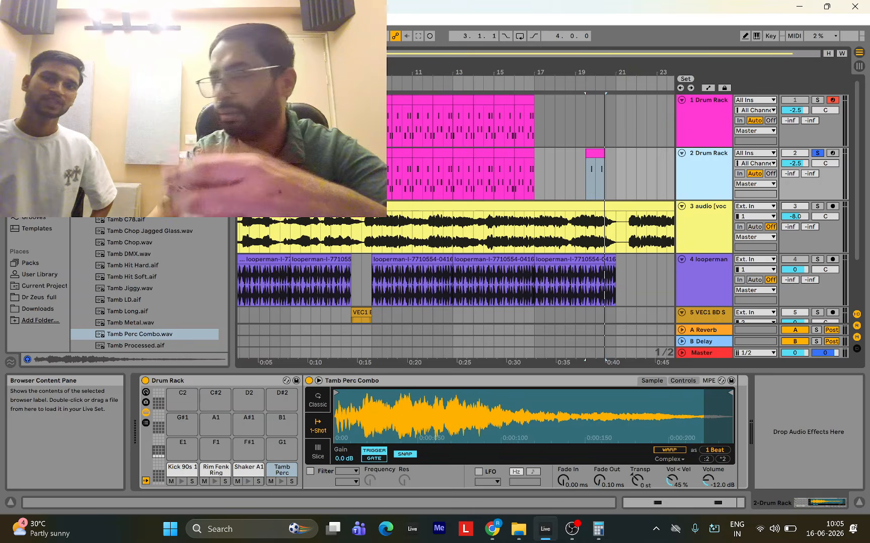
pyautogui.click(40, 148)
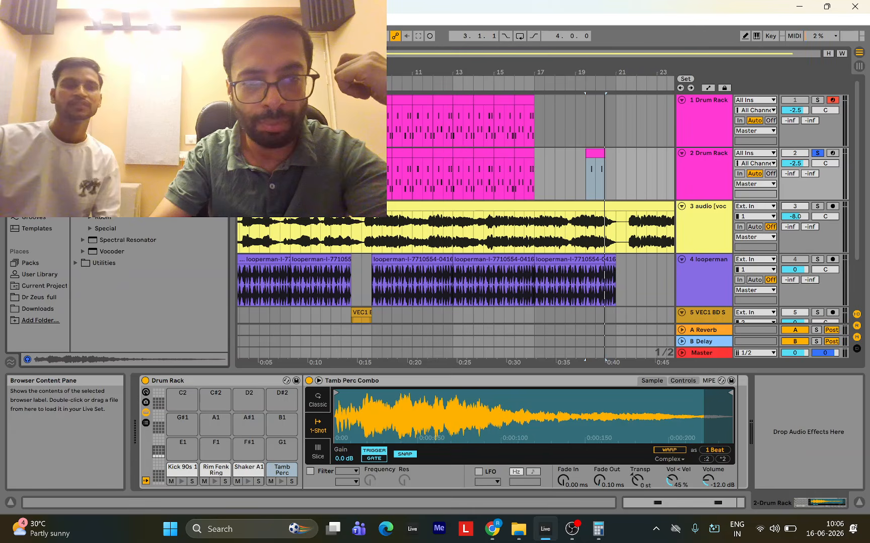
pyautogui.doubleClick(110, 195)
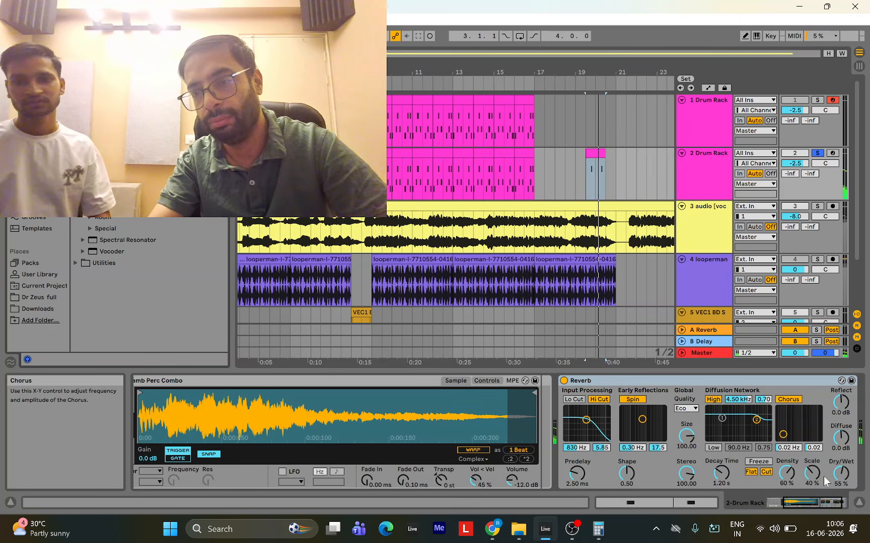
pyautogui.moveTo(838, 475); pyautogui.dragTo(838, 493)
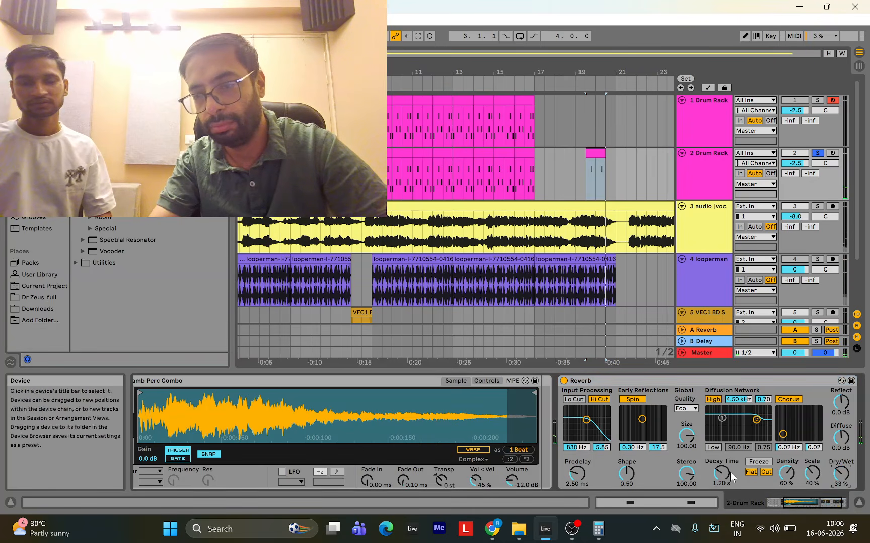
pyautogui.moveTo(731, 474); pyautogui.dragTo(731, 453)
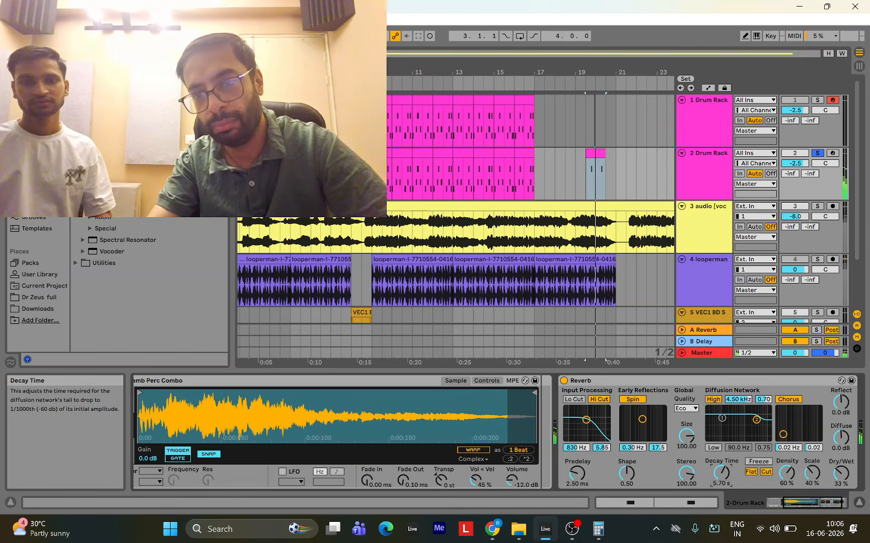
pyautogui.moveTo(721, 473); pyautogui.dragTo(721, 468)
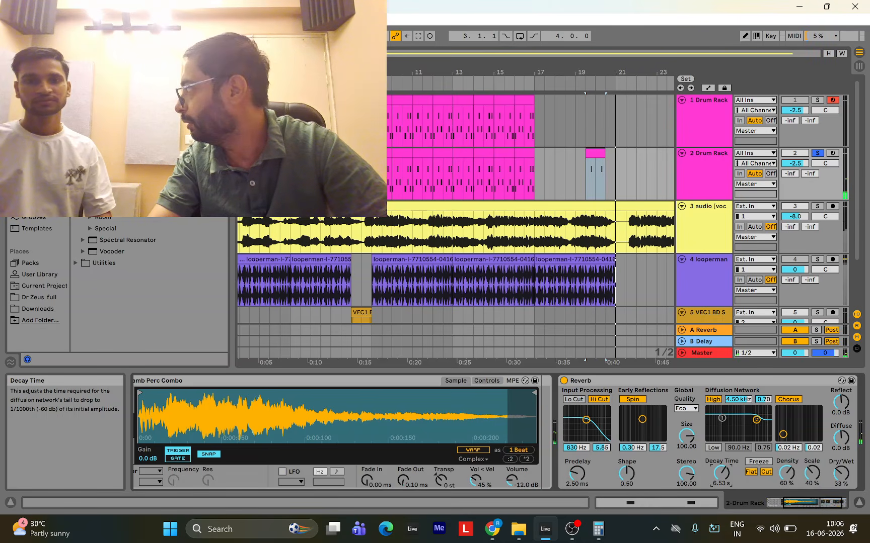
# Compare the reverberated tambourine clip unsoloed and soloed during playback, and raise the Reverb's Dry/Wet to 59%.
pyautogui.press('space')
pyautogui.press('s')
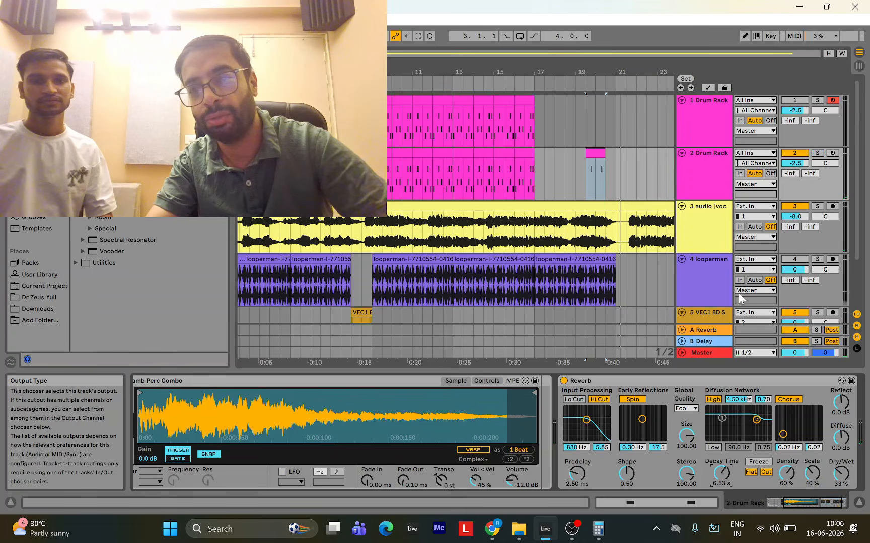
pyautogui.press('space')
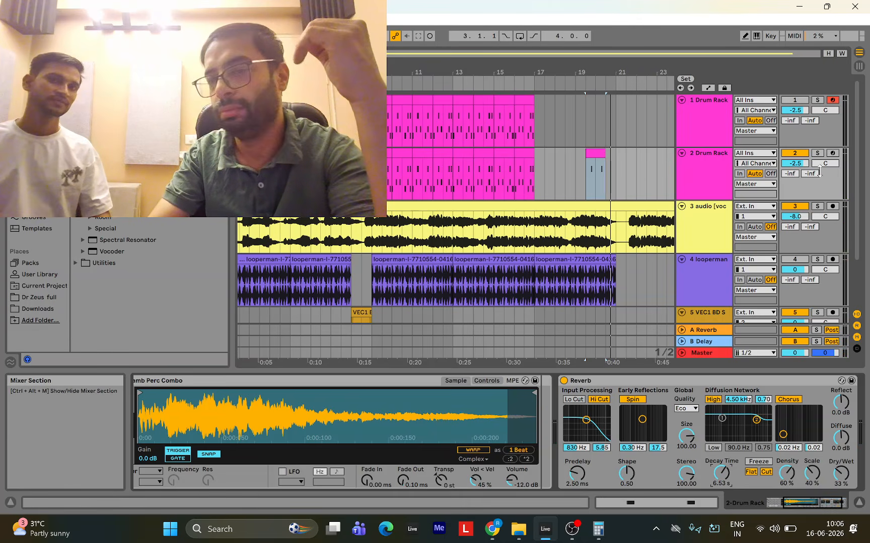
pyautogui.click(817, 153)
pyautogui.press('space')
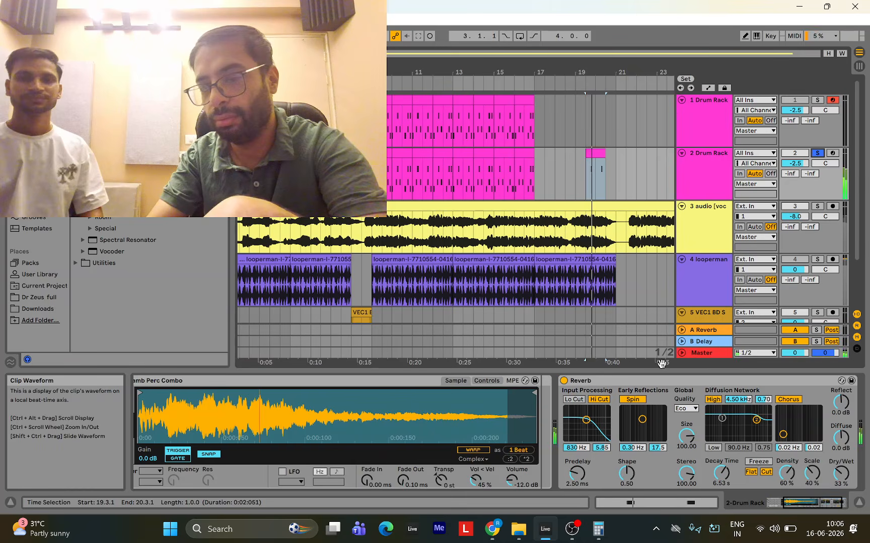
pyautogui.moveTo(841, 473); pyautogui.dragTo(841, 461)
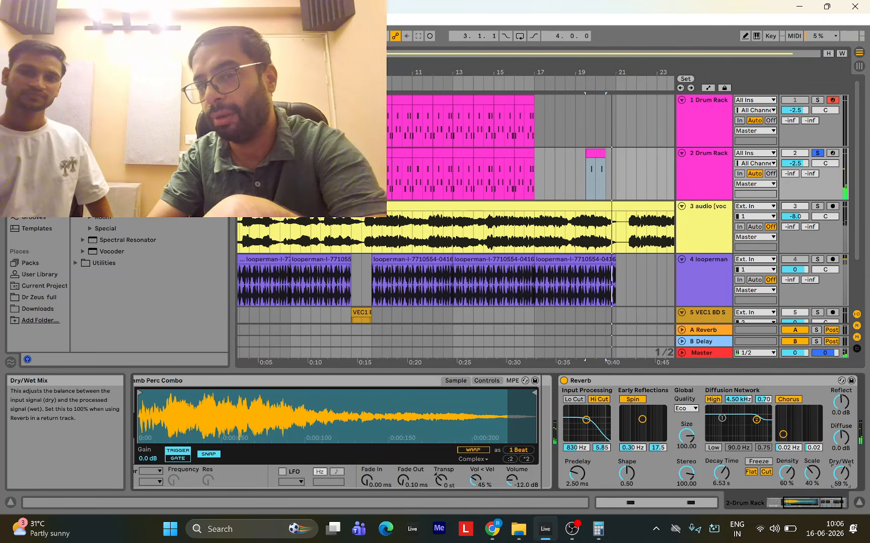
# Duplicate the tambourine-only clip at 19.3 three times so the copies run to 23.3.
pyautogui.click(598, 154)
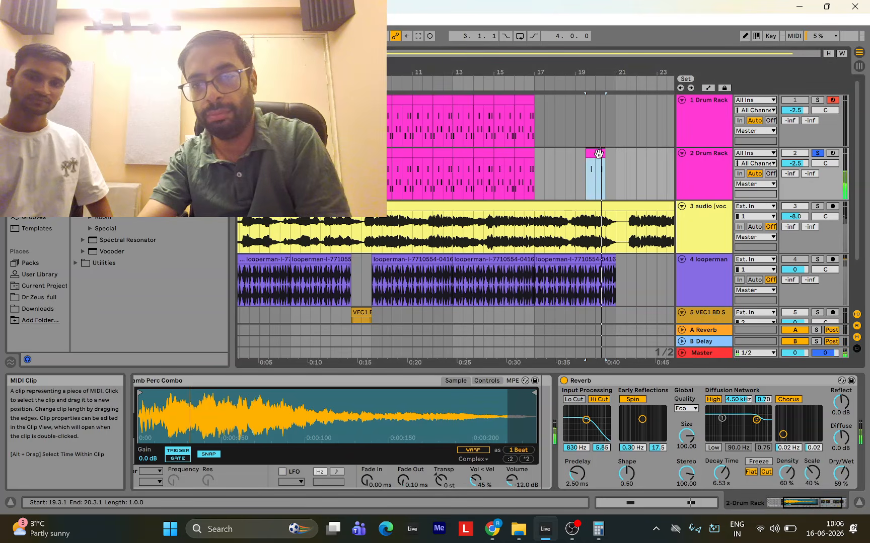
pyautogui.hotkey('ctrl', 'd')
pyautogui.hotkey('ctrl', 'd')
pyautogui.hotkey('ctrl', 'd')
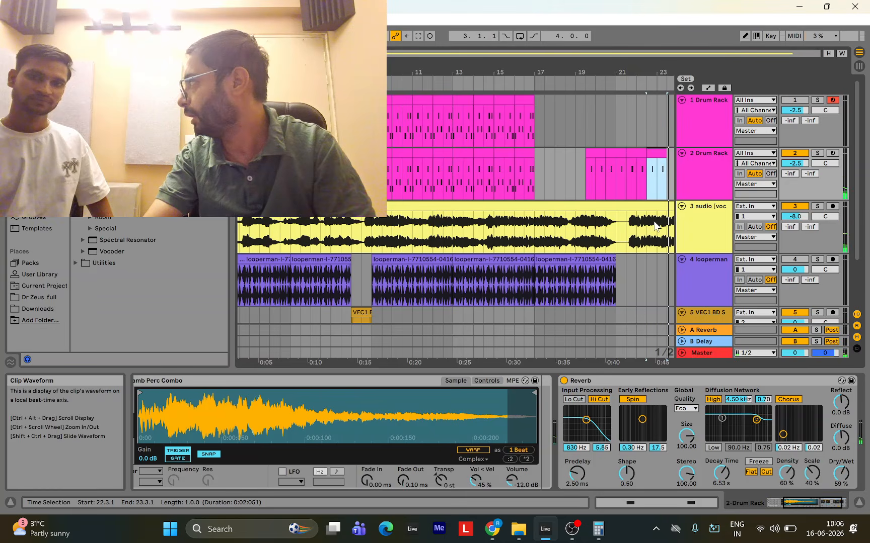
# Delete the duplicated Drum Rack track with its Reverb and return to the original Drum Rack track's clips.
pyautogui.click(715, 175)
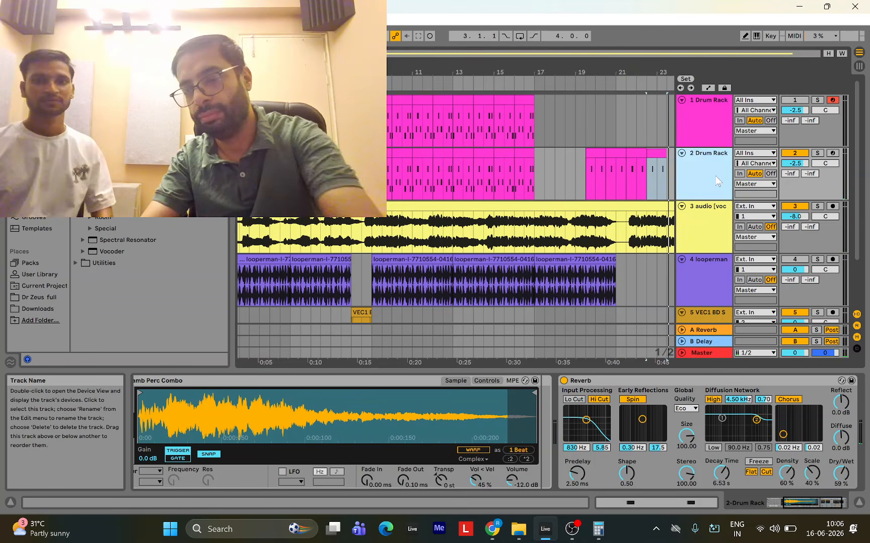
pyautogui.press('Delete')
pyautogui.moveTo(322, 72); pyautogui.dragTo(322, 51)
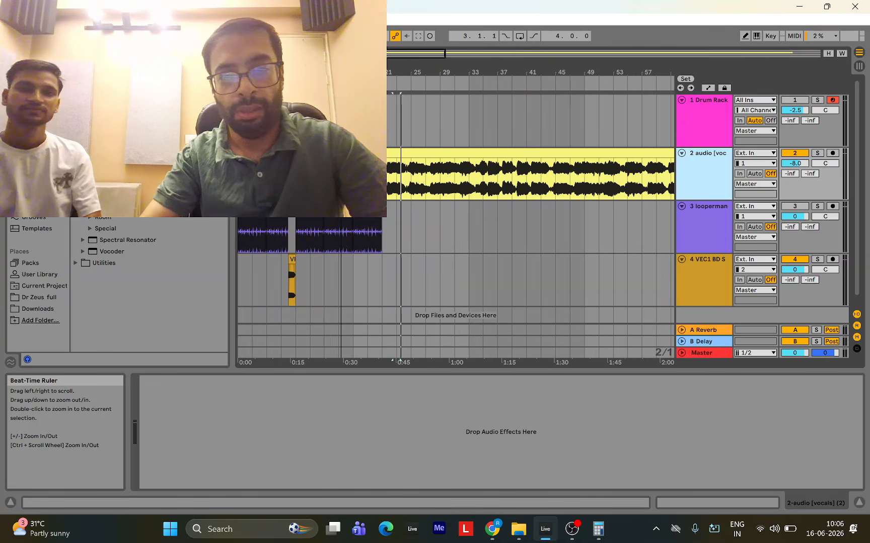
pyautogui.click(264, 101)
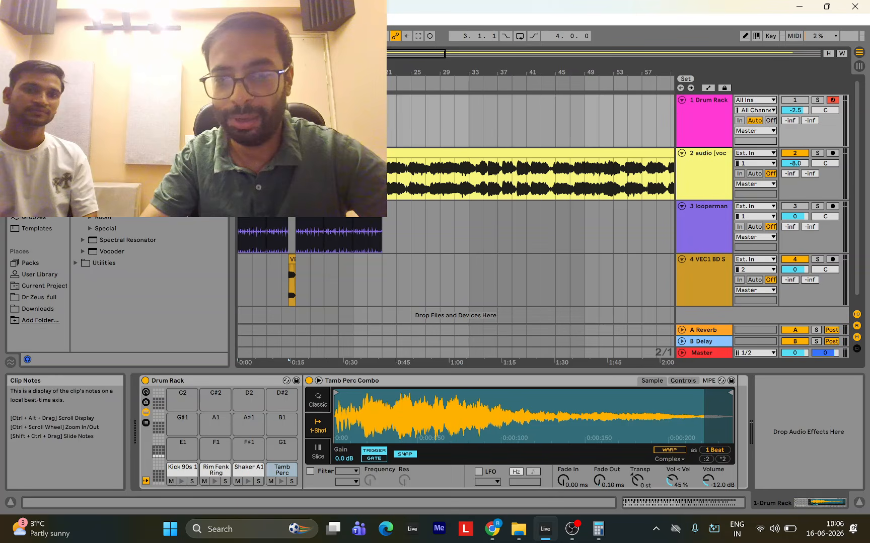
pyautogui.moveTo(292, 72); pyautogui.dragTo(292, 96)
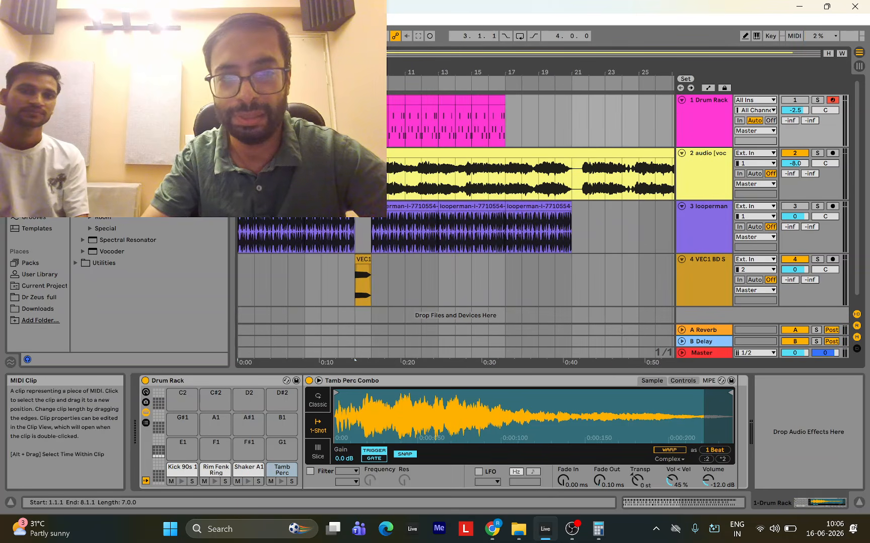